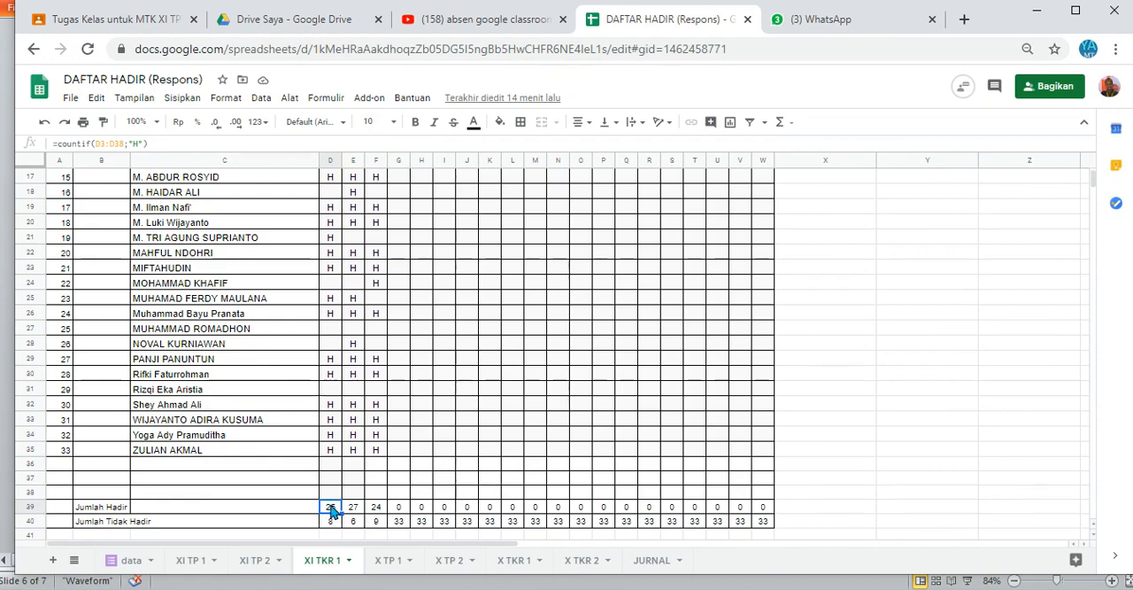
Step: Examine the attendance totals and the absent-student formulas below the student list on the XI TKR 1 sheet
key(Down)
key(Down)
key(Down)
key(Down)
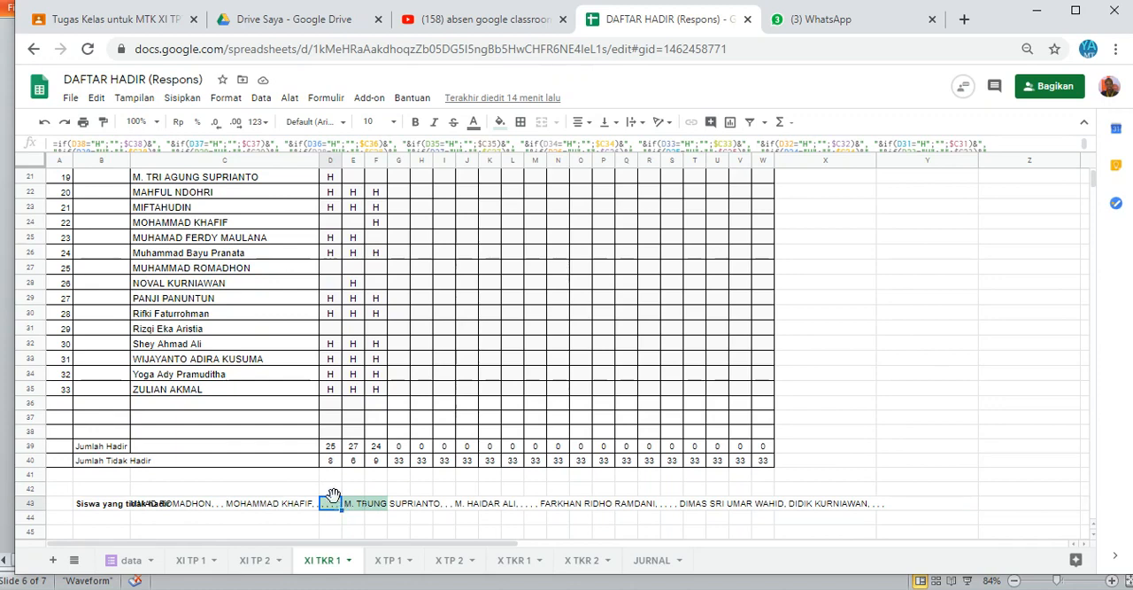
key(Right)
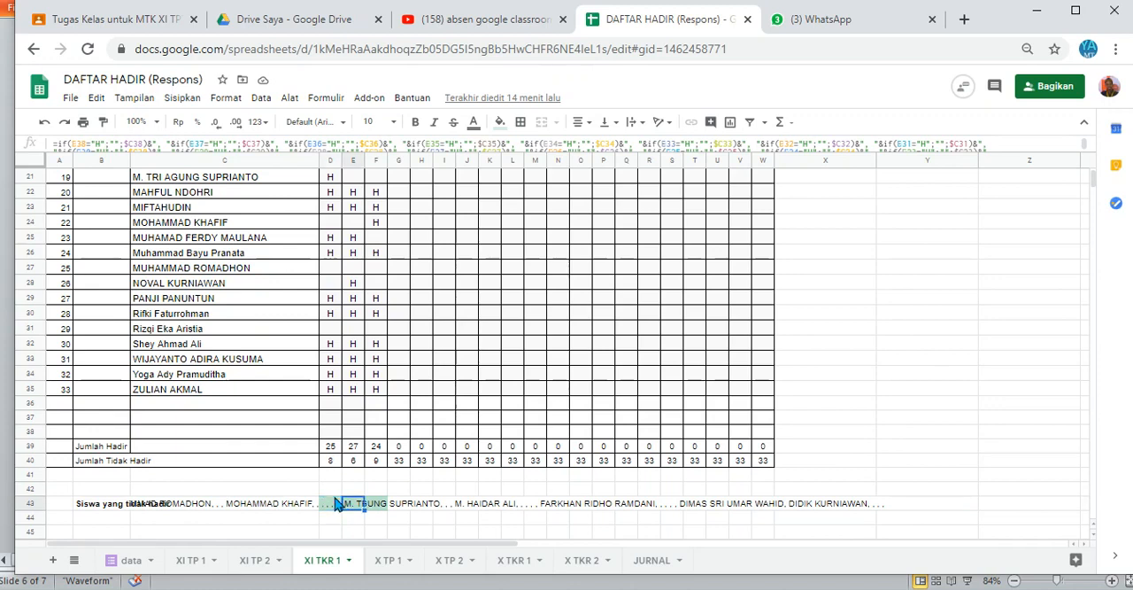
key(Right)
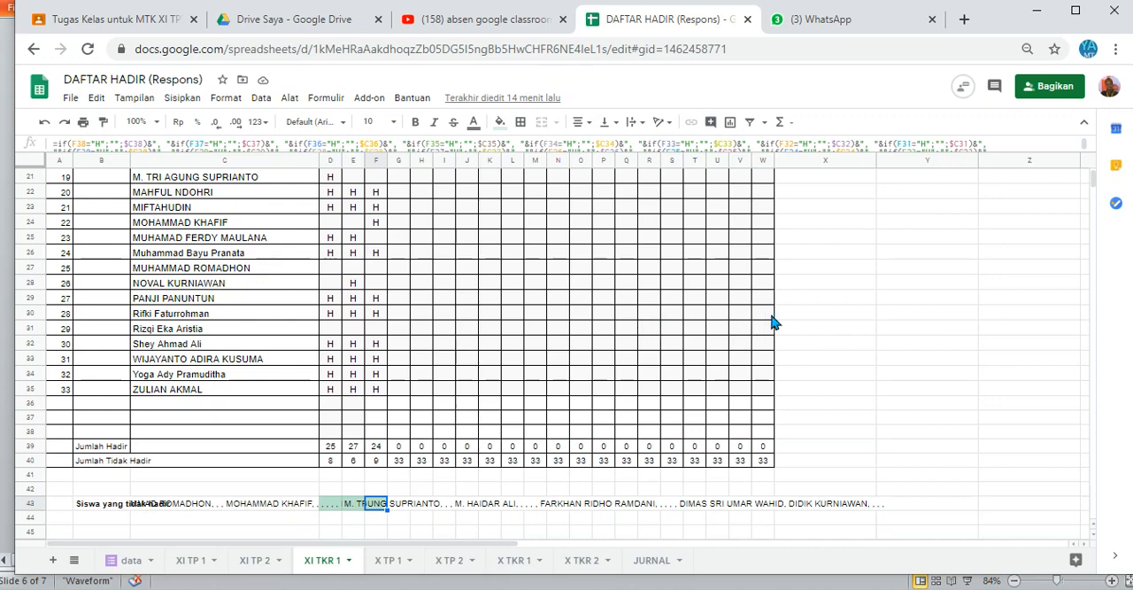
click(802, 251)
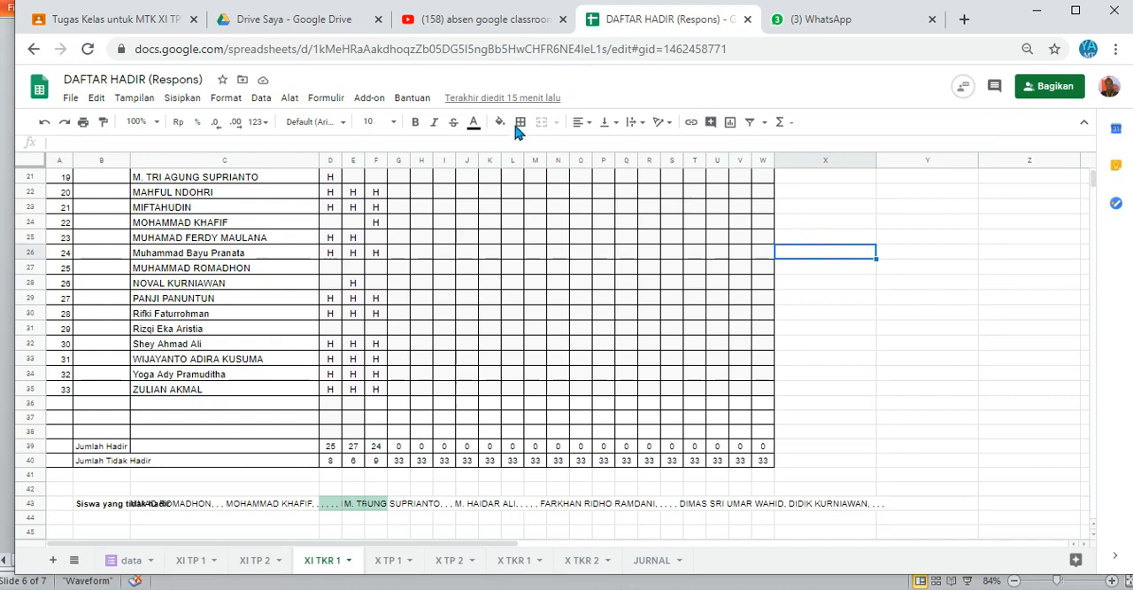
Step: Switch to Google Classroom and view the DAFTAR HADIR topic in the classwork of MTK XI TPTU 1
click(323, 21)
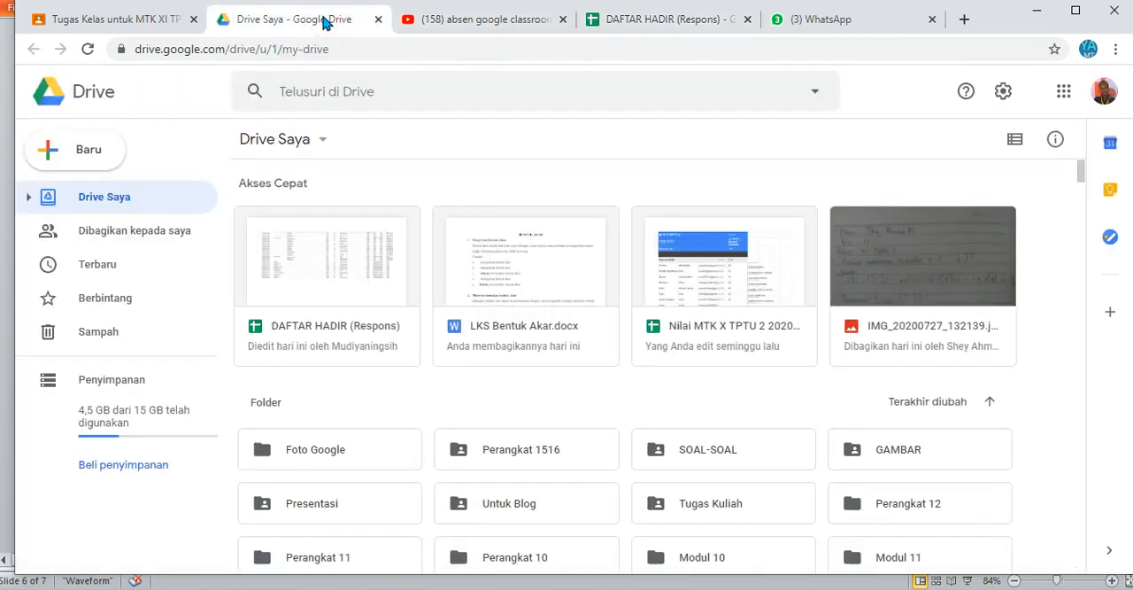
click(625, 24)
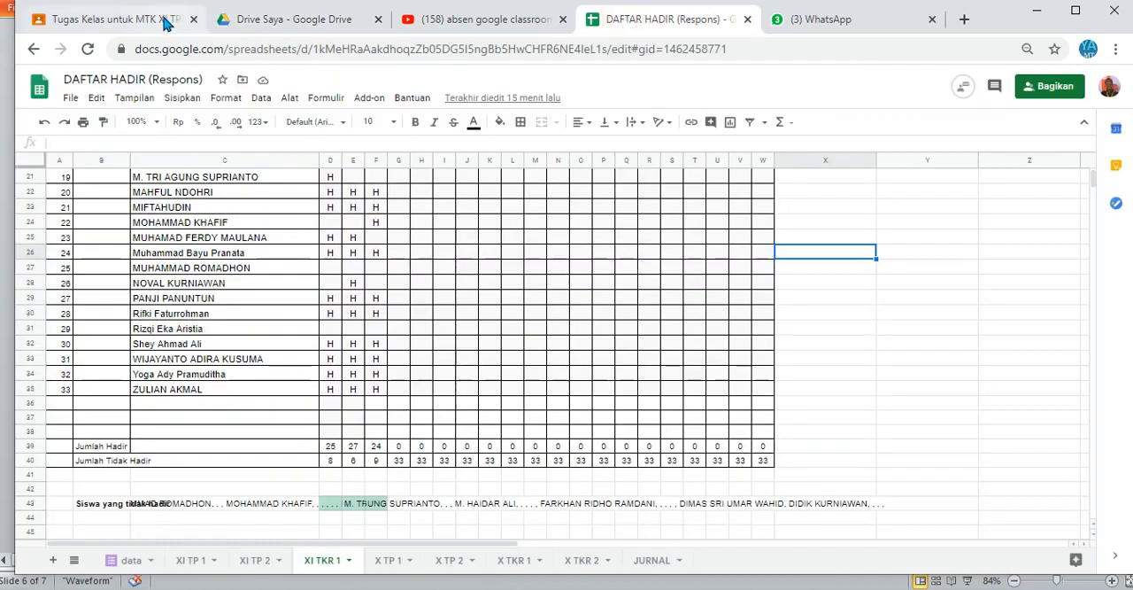
click(153, 19)
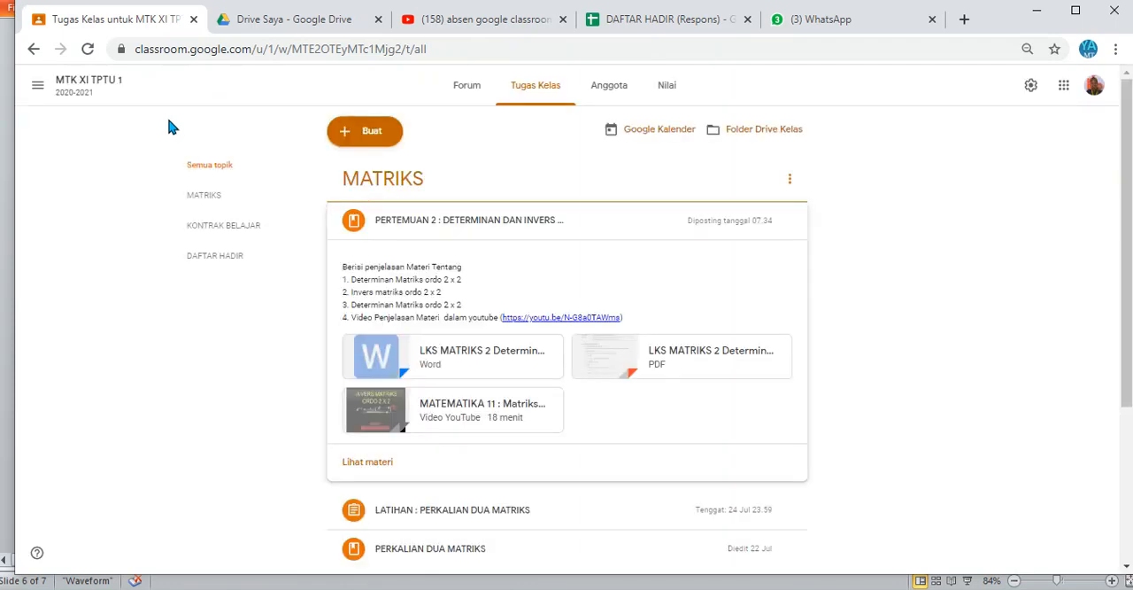
click(80, 80)
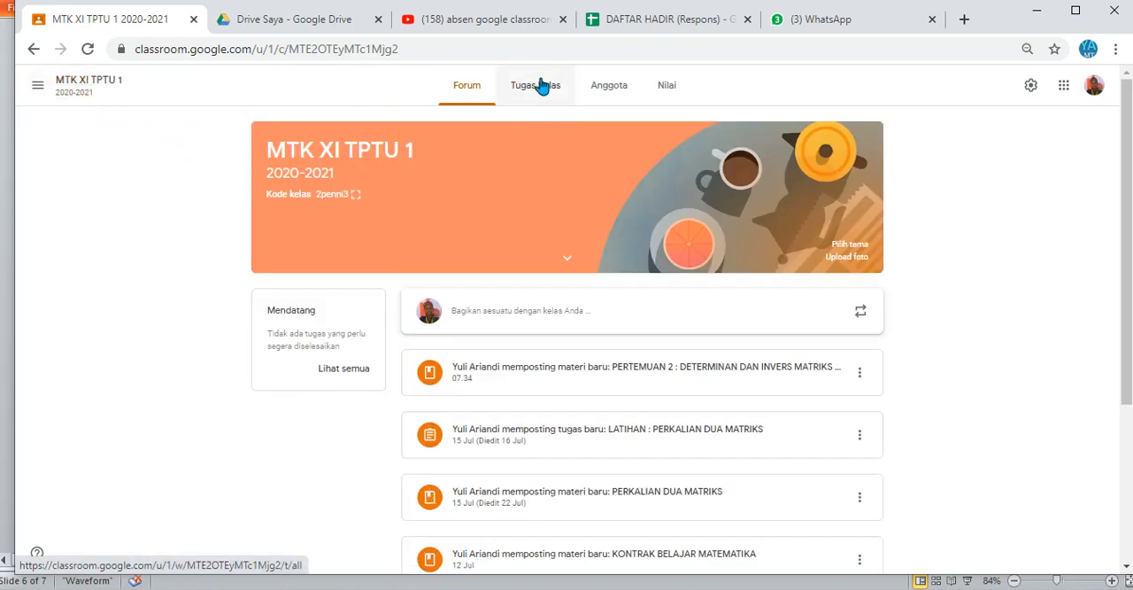
click(536, 85)
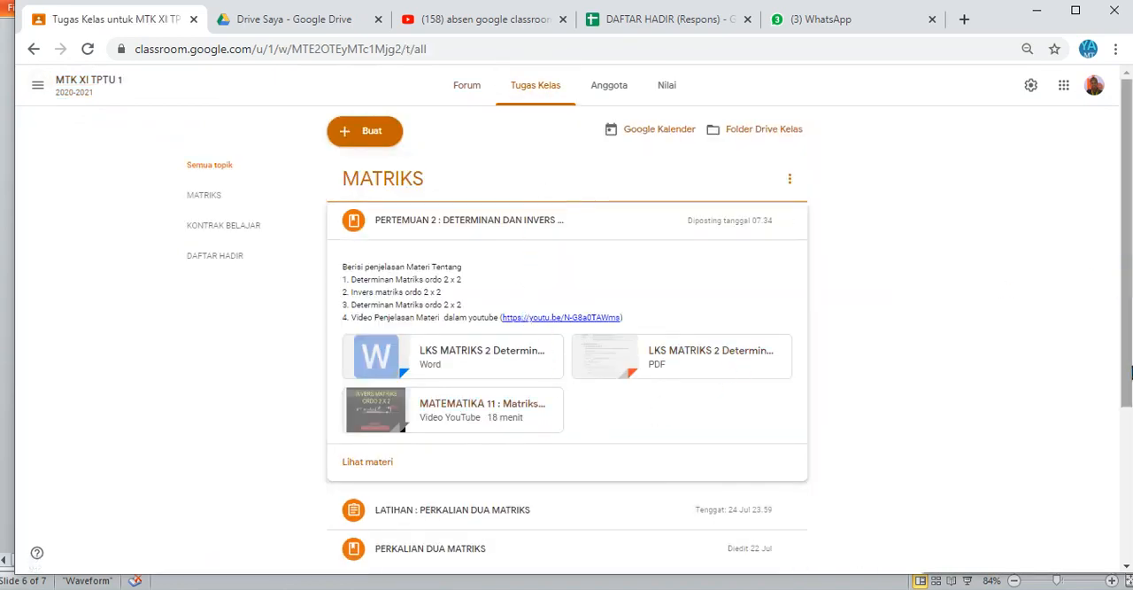
drag(1127, 367, 1130, 498)
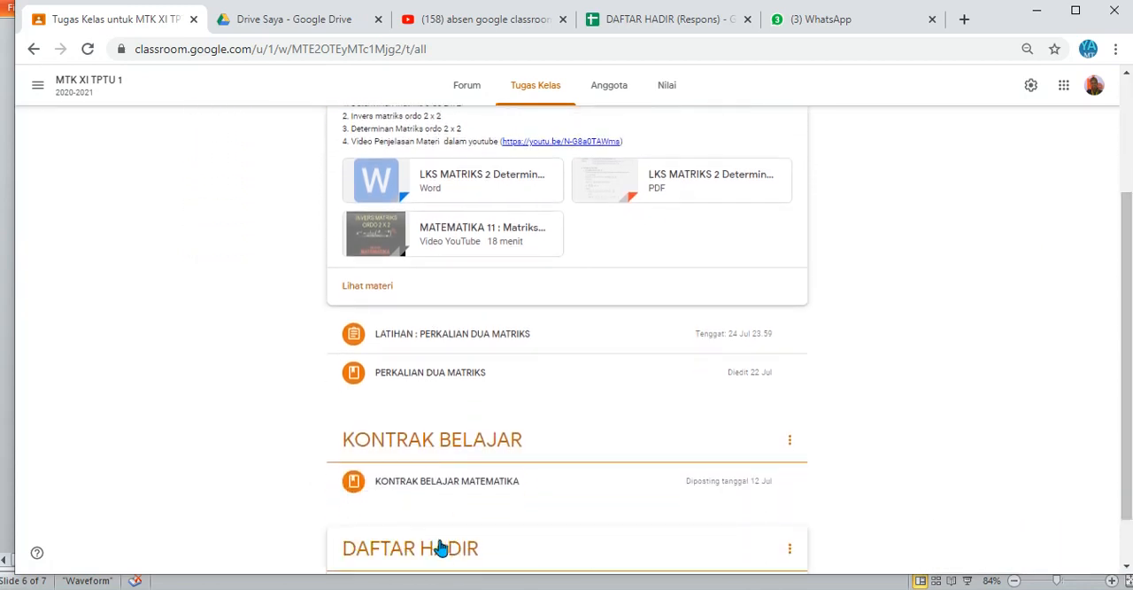
Step: Preview the DAFTAR HADIR form with class X TPTU 1, view its student name choices, and leave without submitting
click(893, 460)
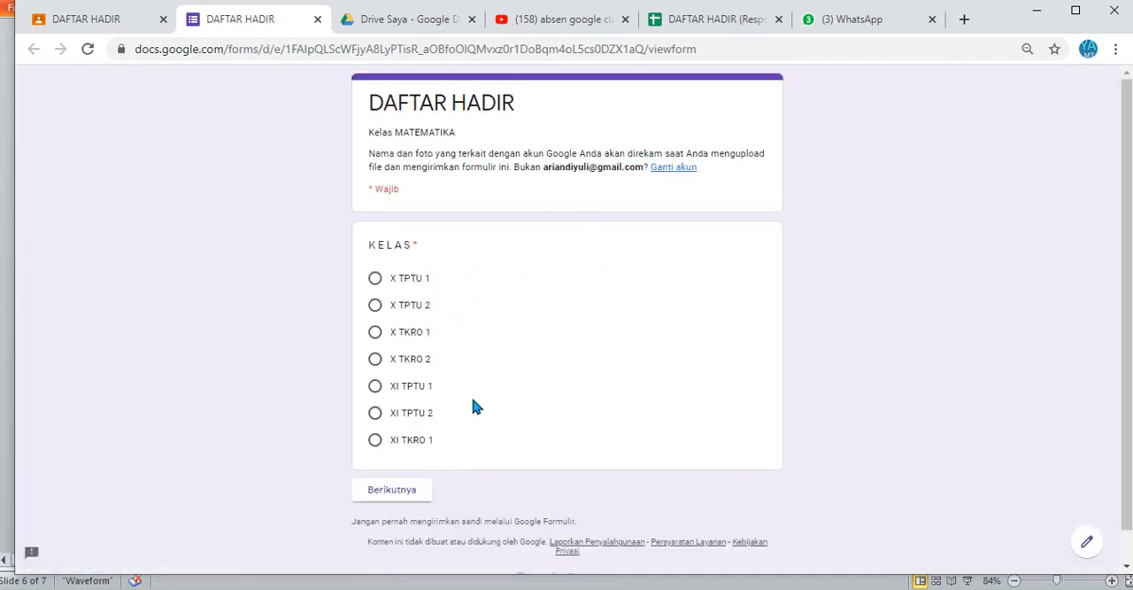
click(376, 280)
click(394, 498)
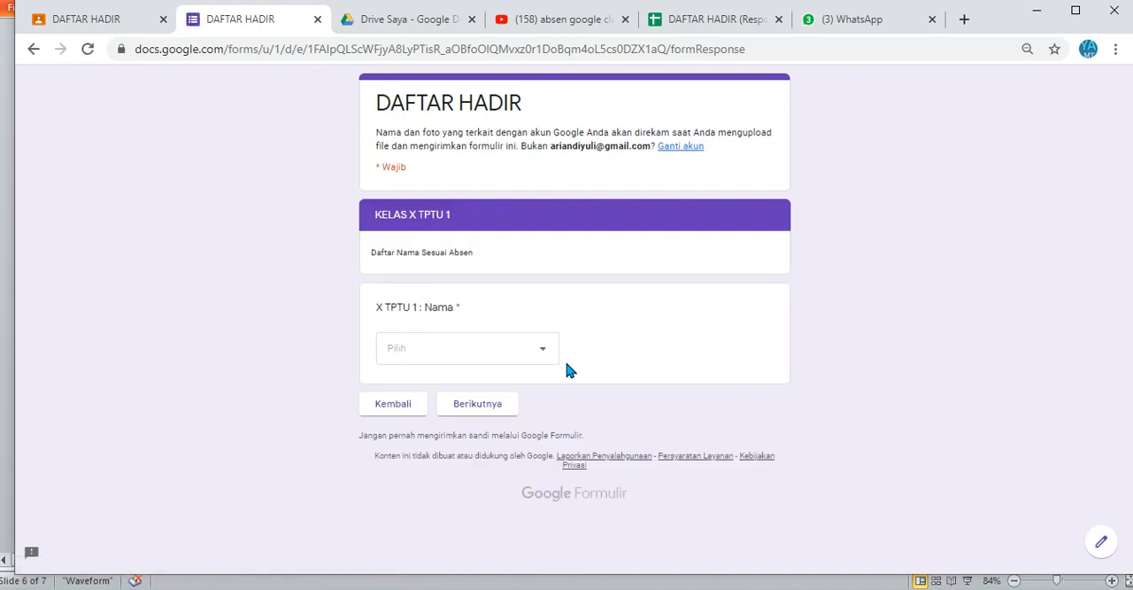
click(510, 361)
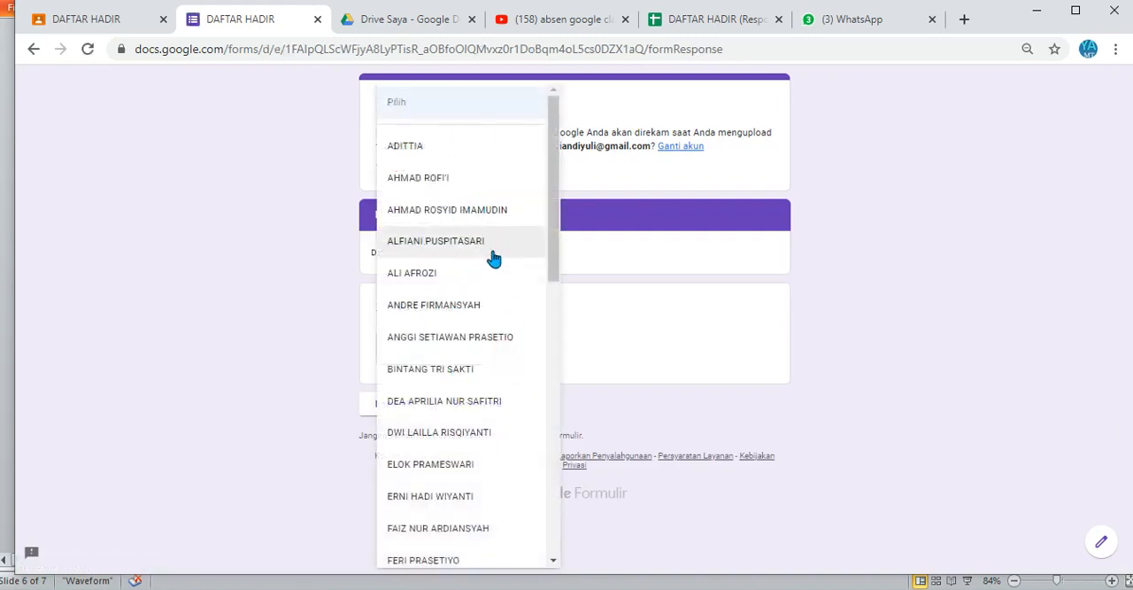
click(664, 297)
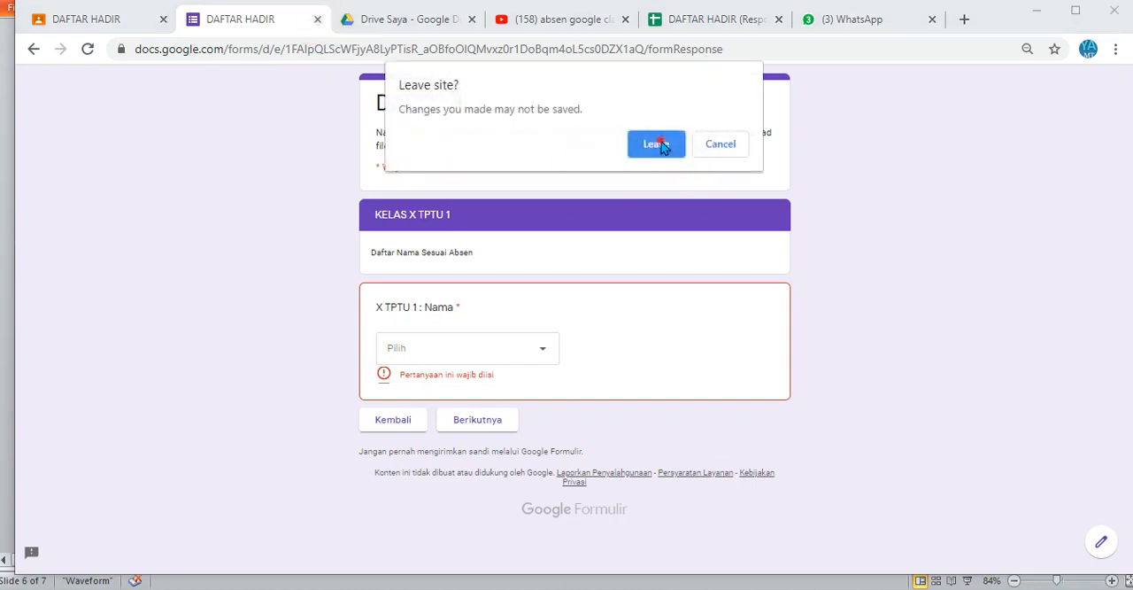
click(662, 145)
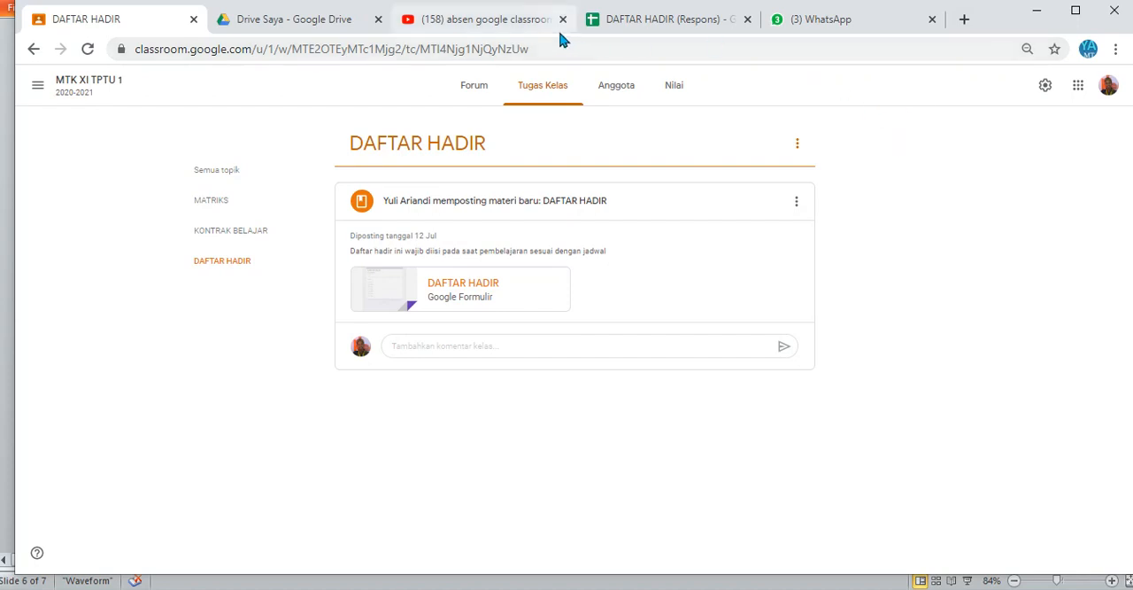
click(646, 25)
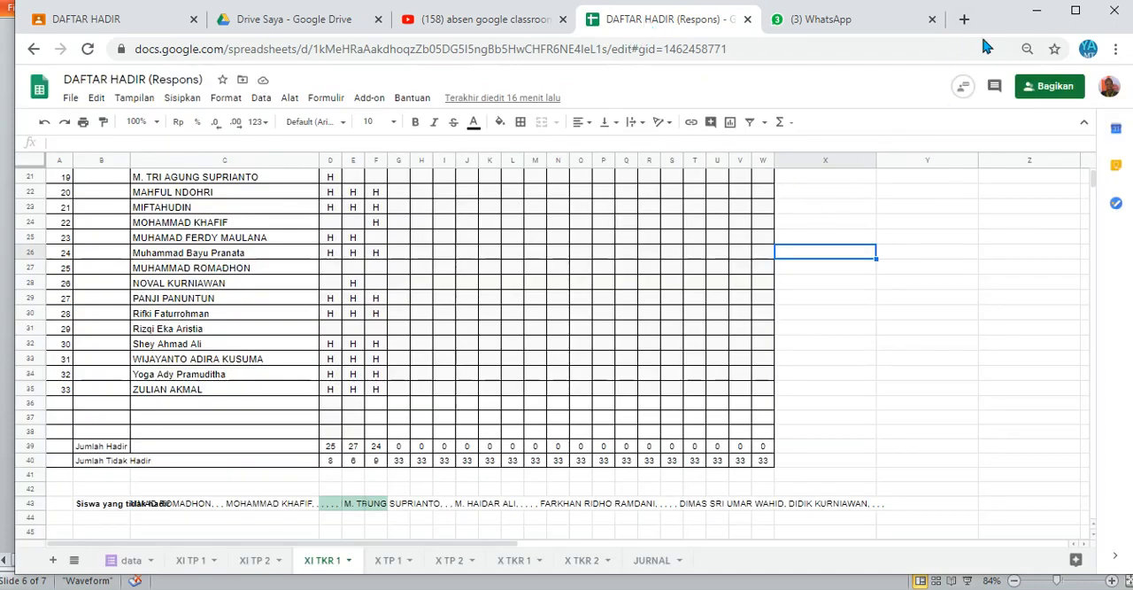
click(1038, 7)
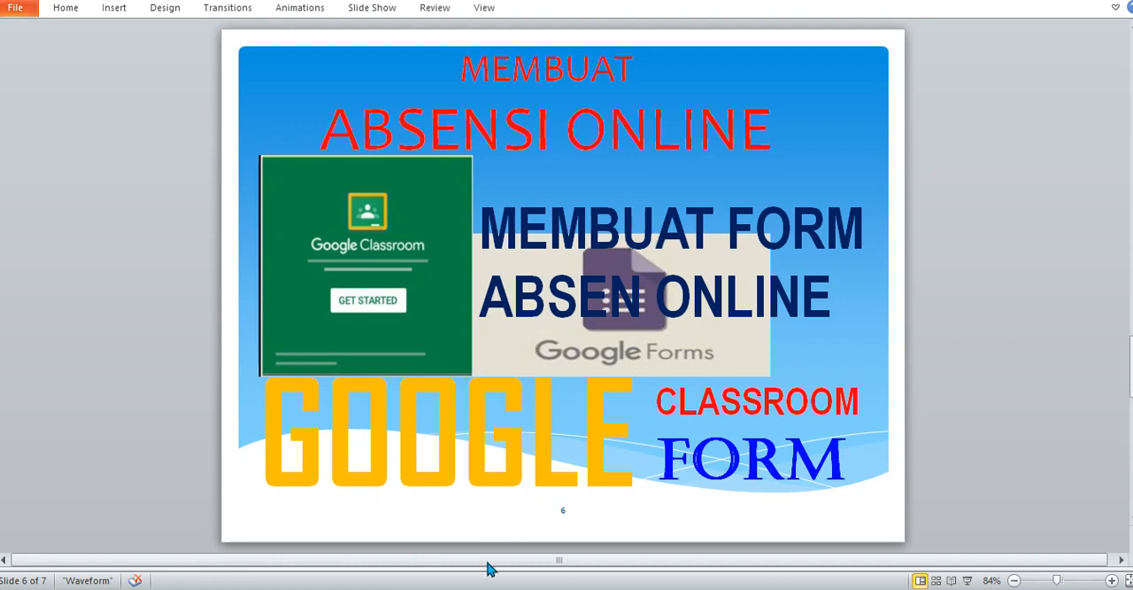
click(399, 588)
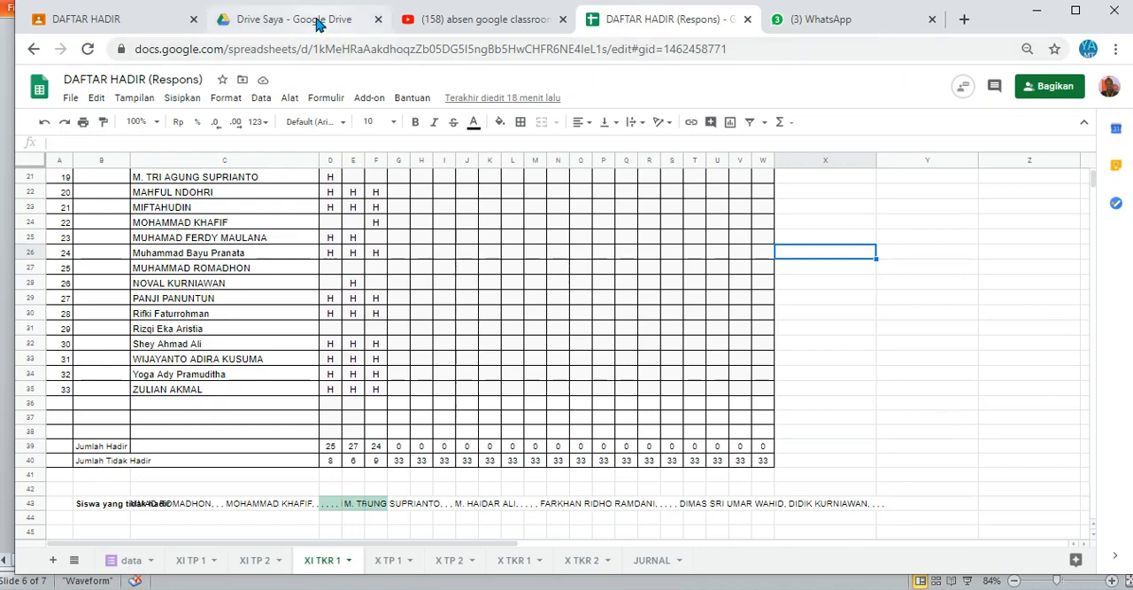
click(315, 22)
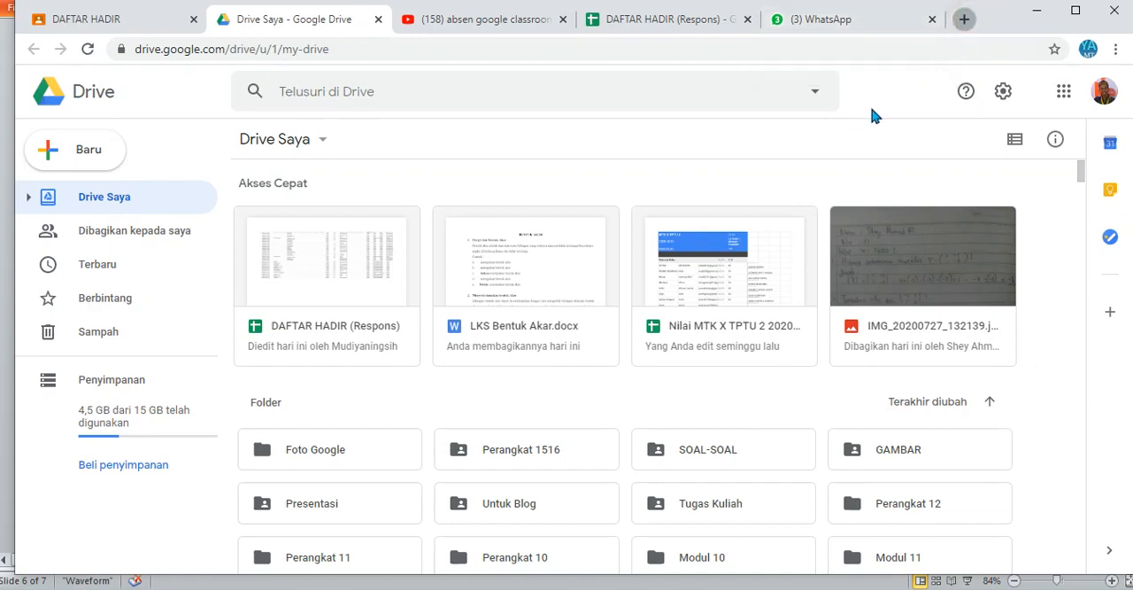
Step: Open Google Drive in a new browser tab and go to the Classroom folder
click(965, 21)
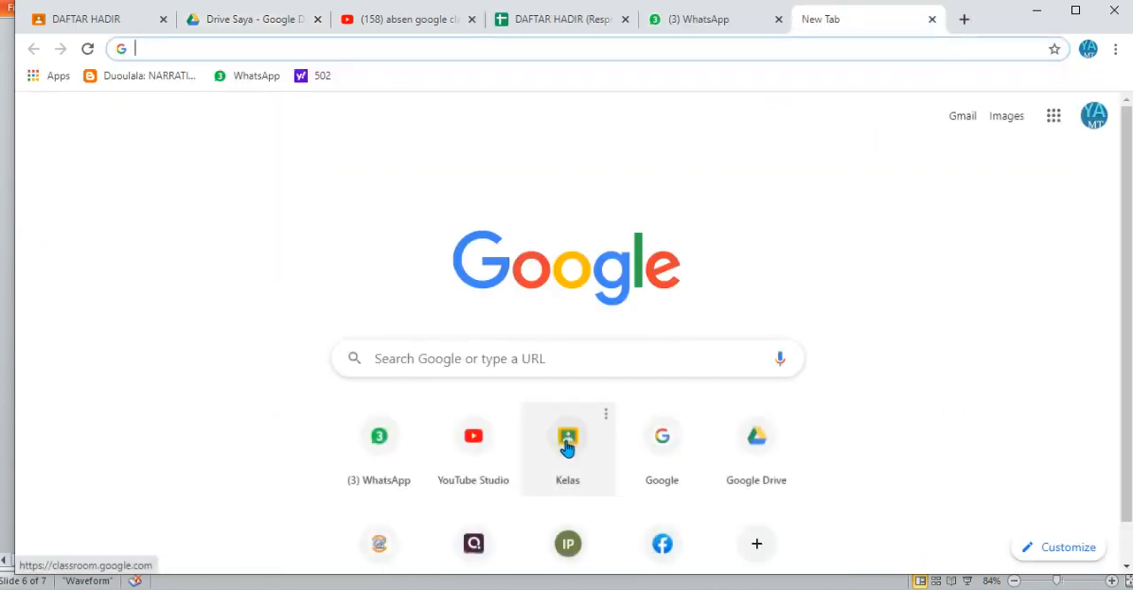
click(755, 457)
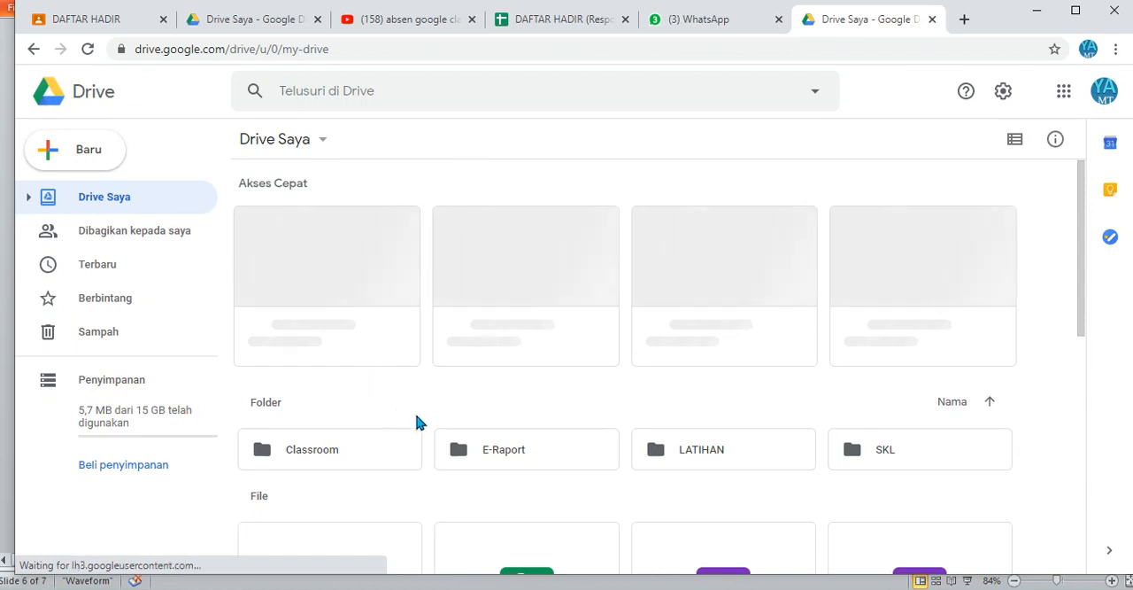
click(380, 453)
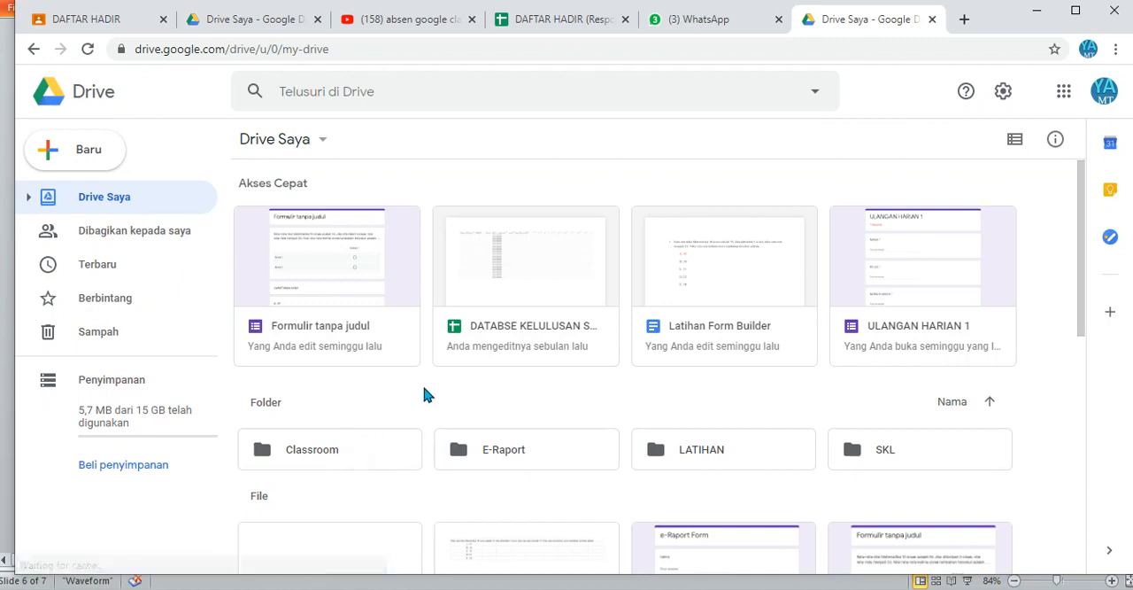
Step: Create a new blank Google Form from Drive
click(99, 164)
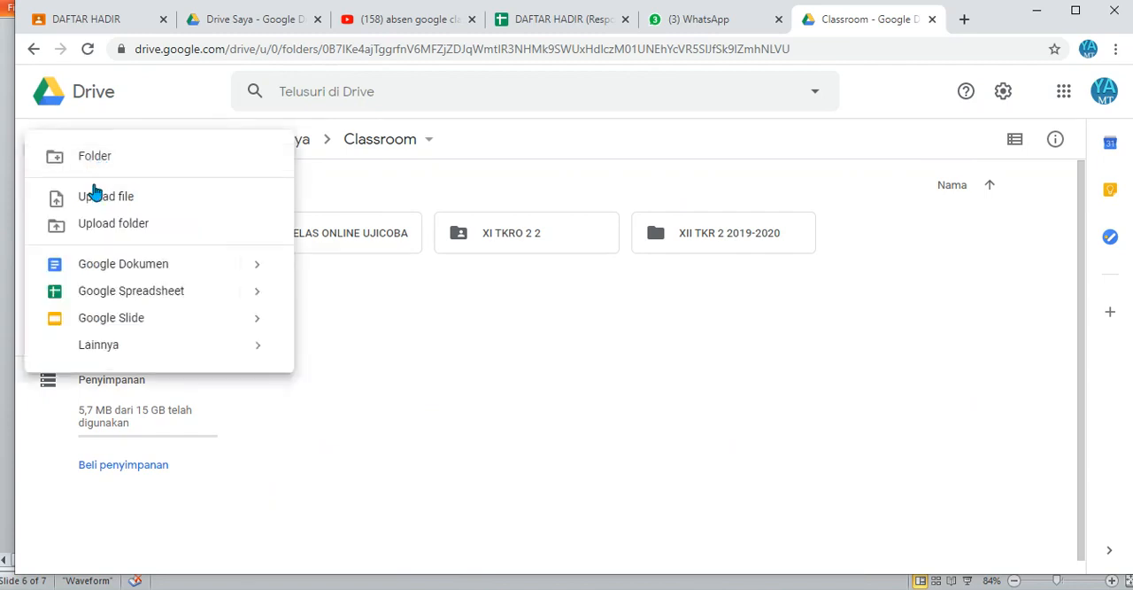
click(183, 348)
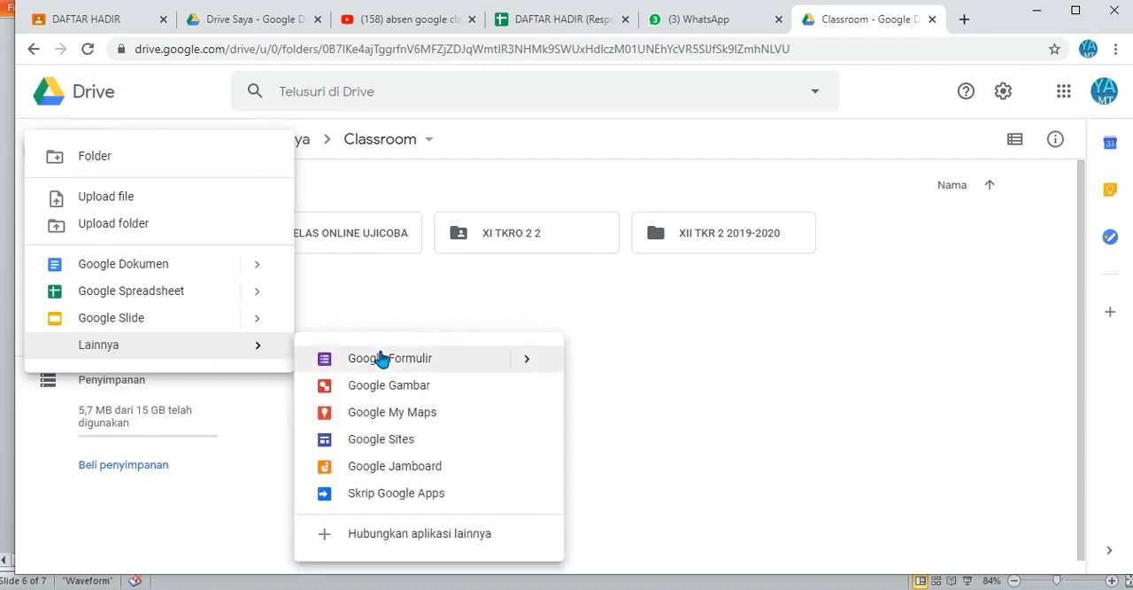
click(381, 353)
mouse_move(534, 357)
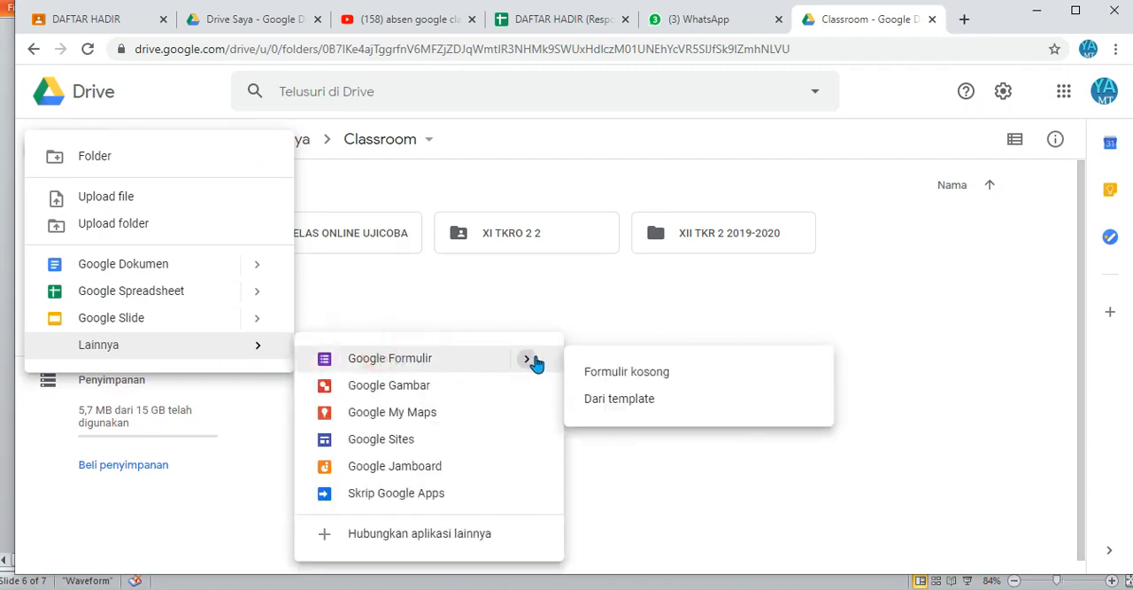
click(583, 367)
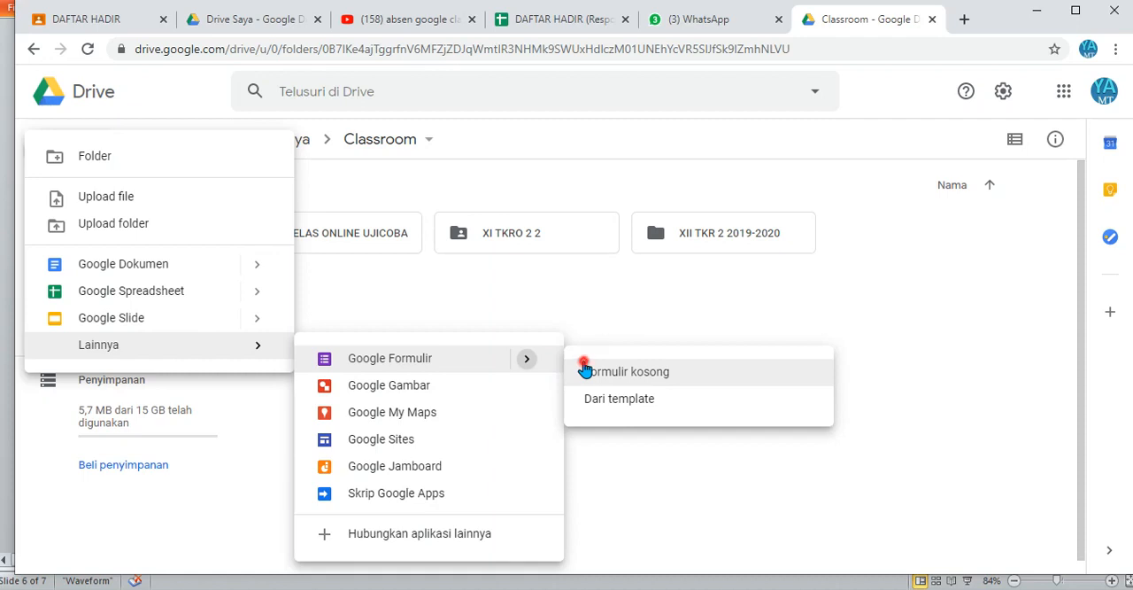
click(629, 373)
click(668, 371)
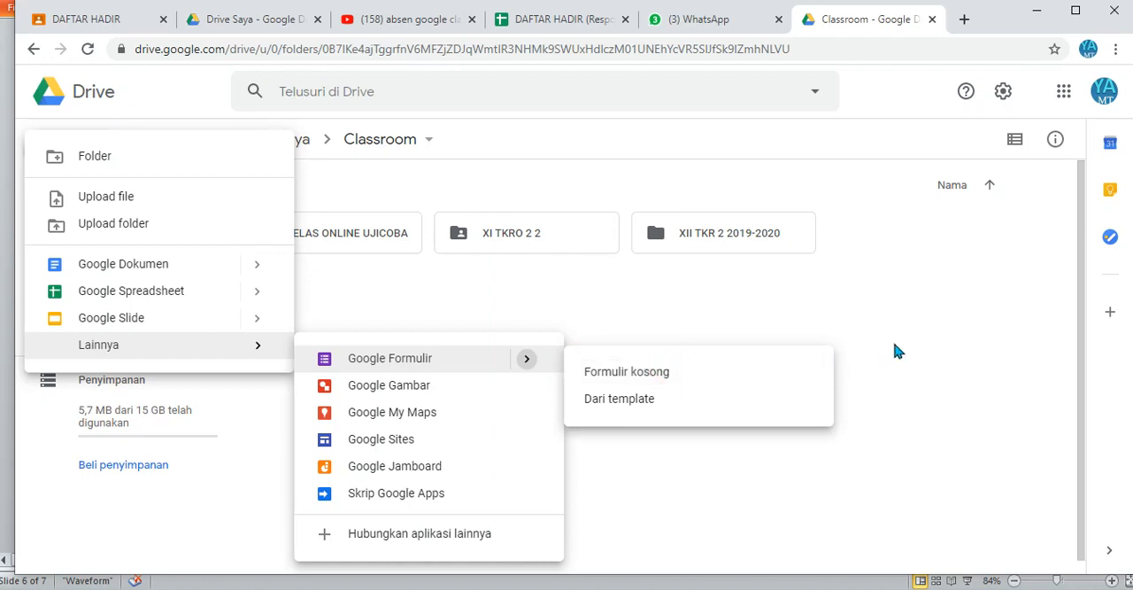
click(665, 372)
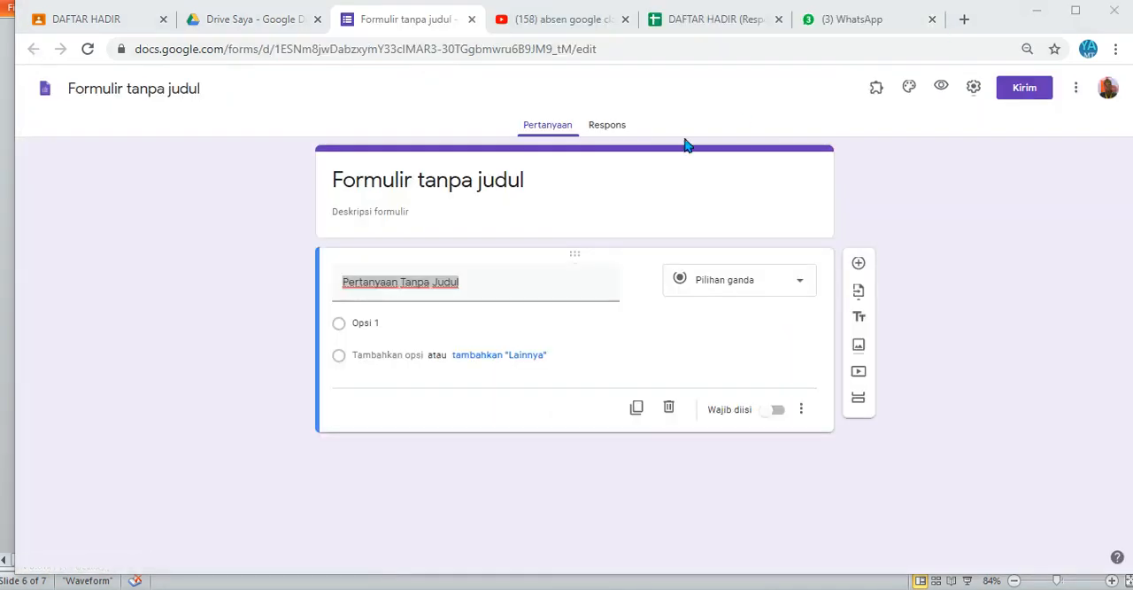
Step: Title the form ABSENSI ONLINE and give the form's file the same name
click(535, 180)
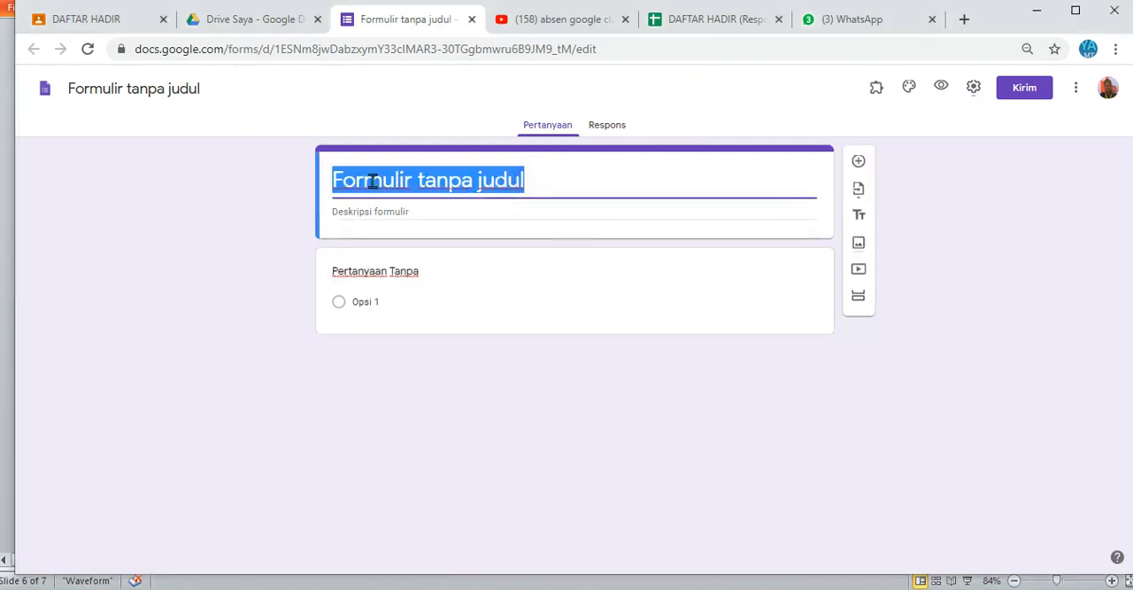
text(absen)
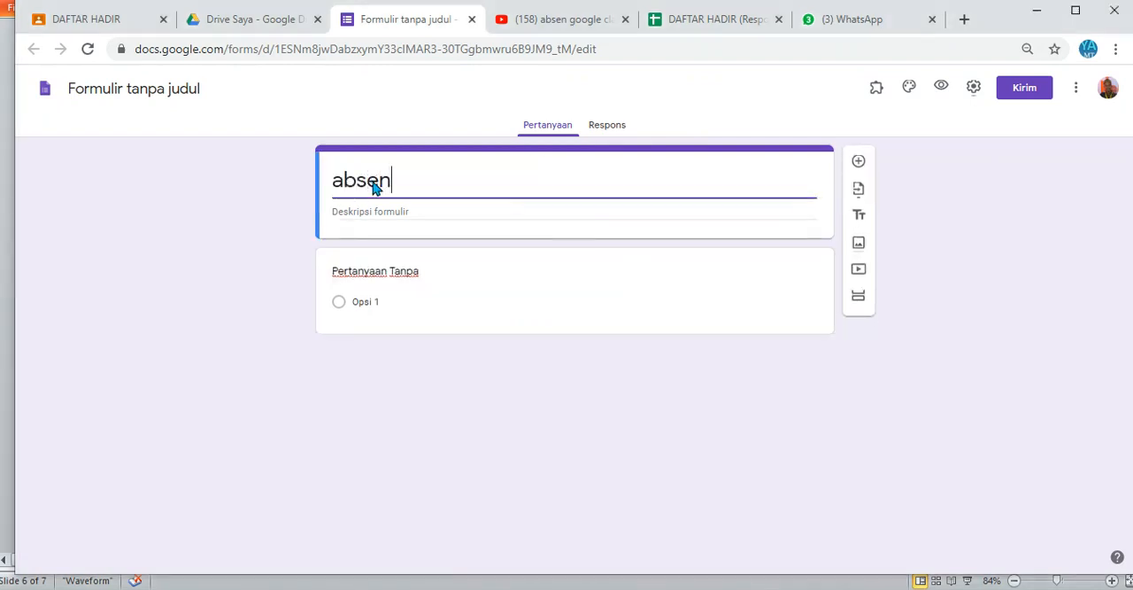
key(BackSpace)
key(BackSpace)
key(BackSpace)
key(BackSpace)
key(BackSpace)
text(ABSENSI ONLIN)
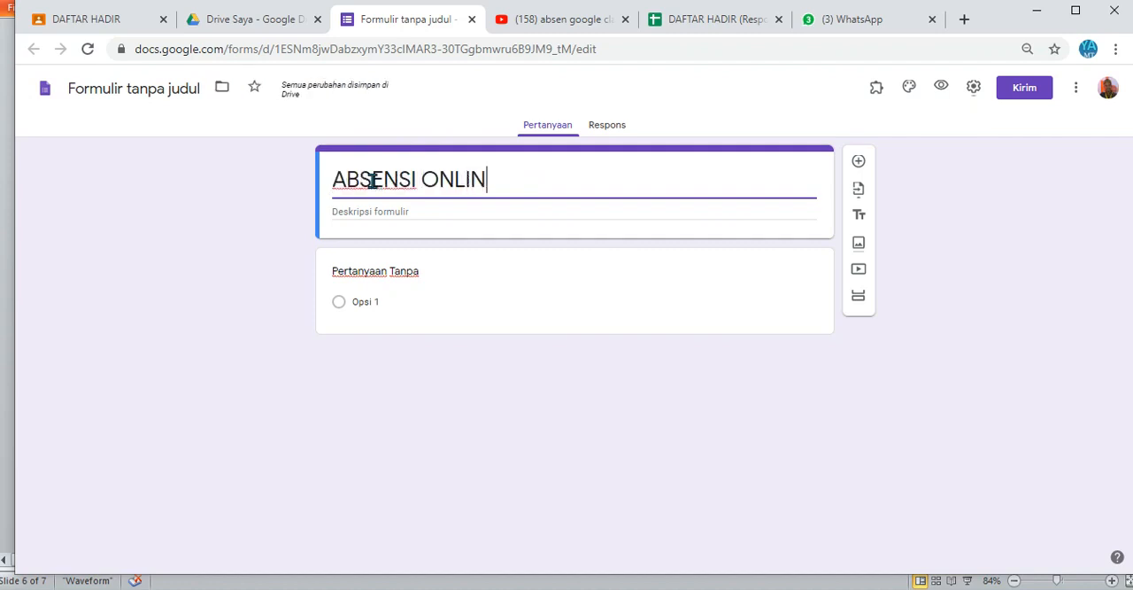
text(E)
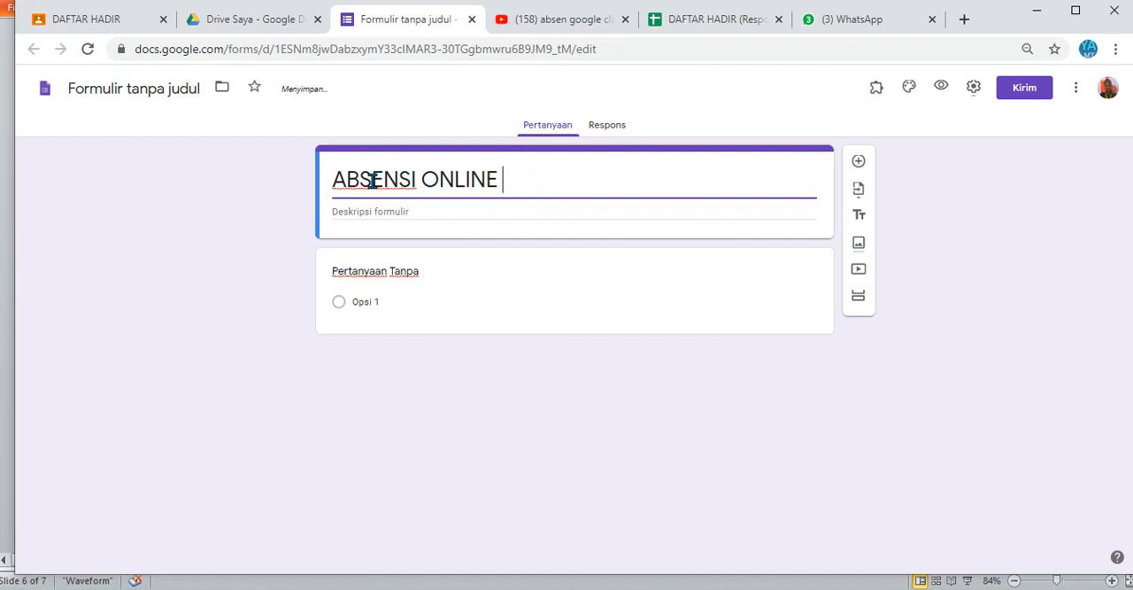
click(169, 84)
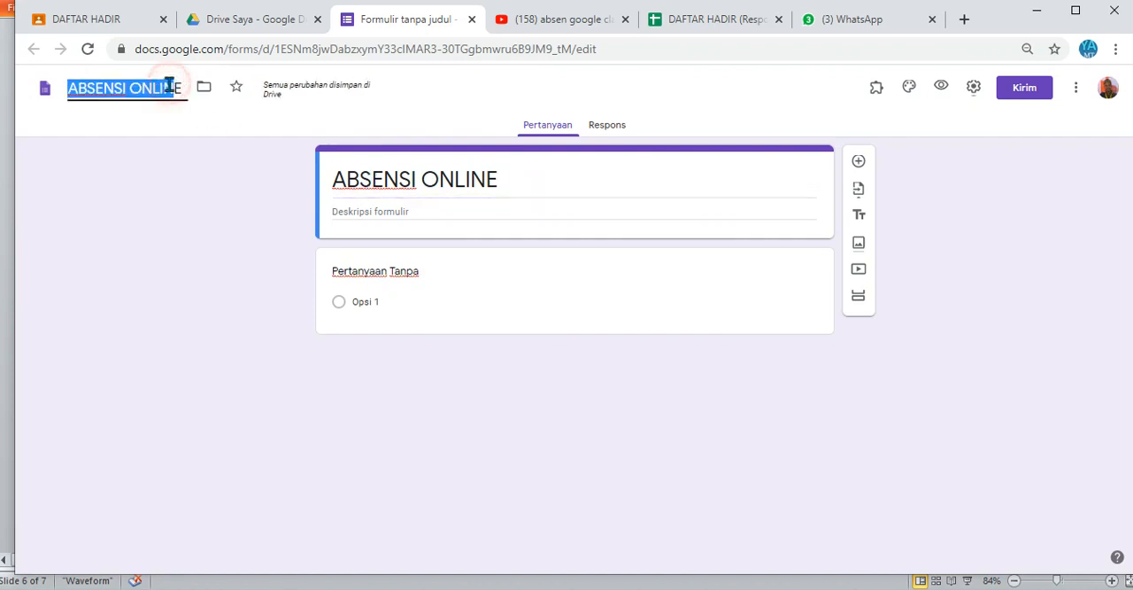
click(202, 89)
Step: Title the form's first question KELAS
click(495, 210)
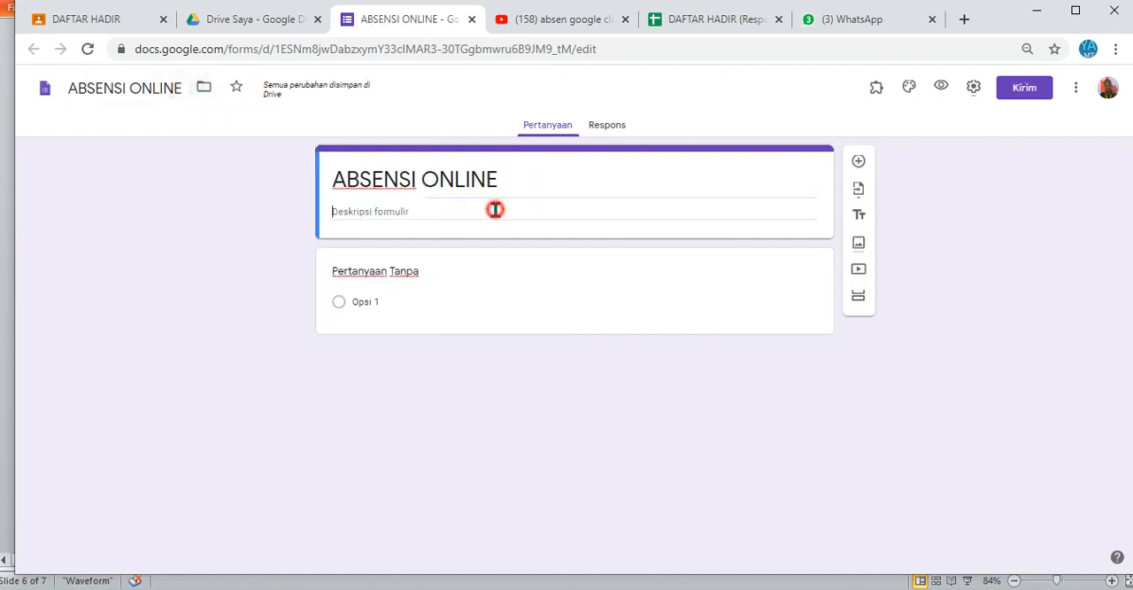
click(426, 292)
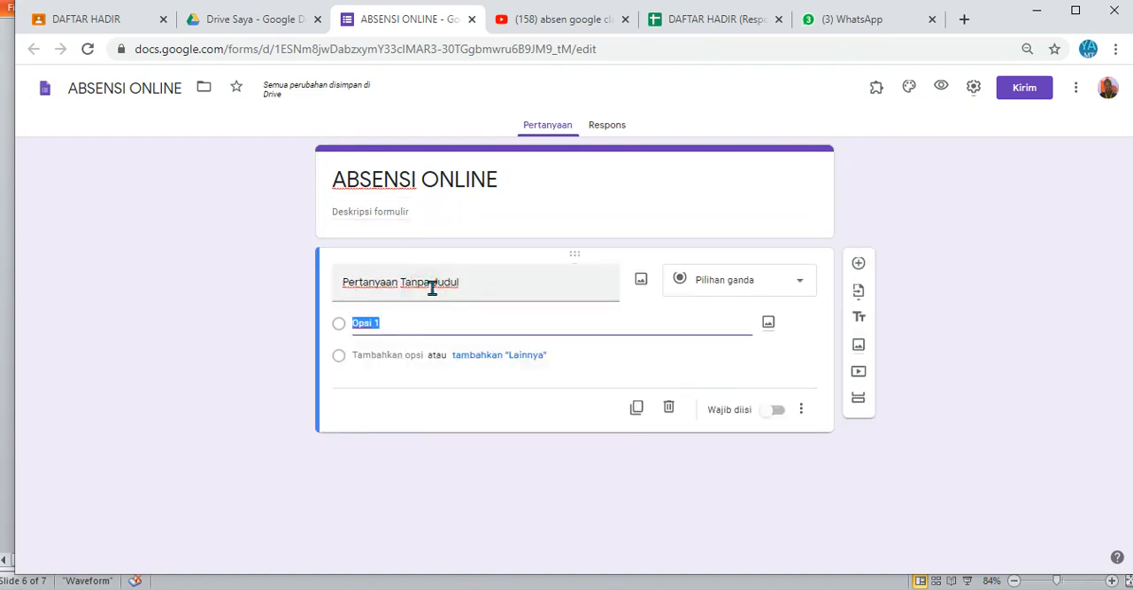
click(466, 281)
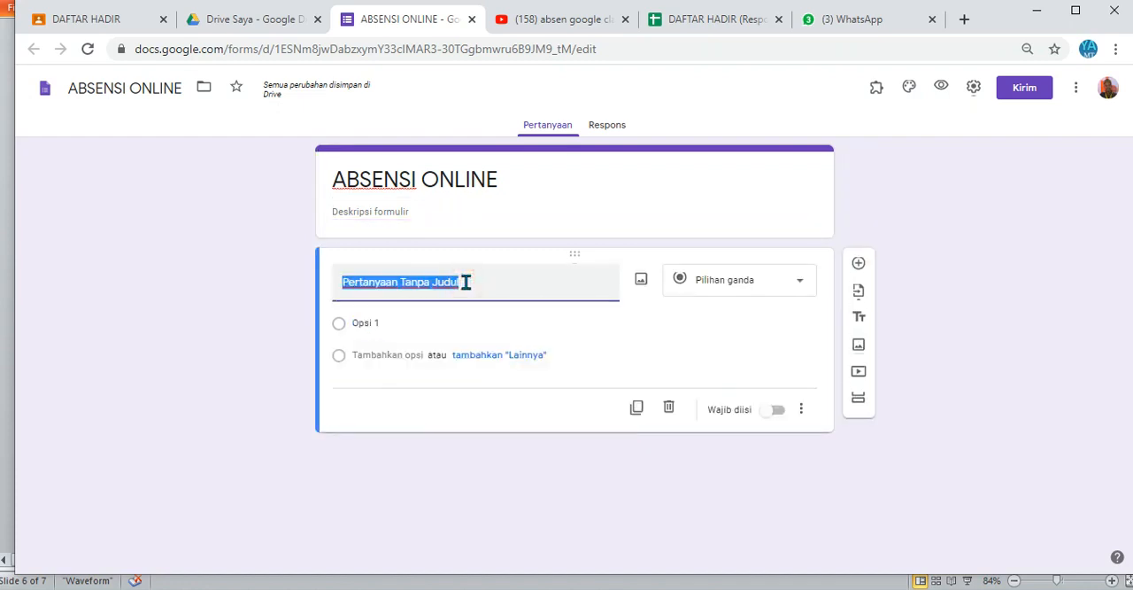
text(kELAS)
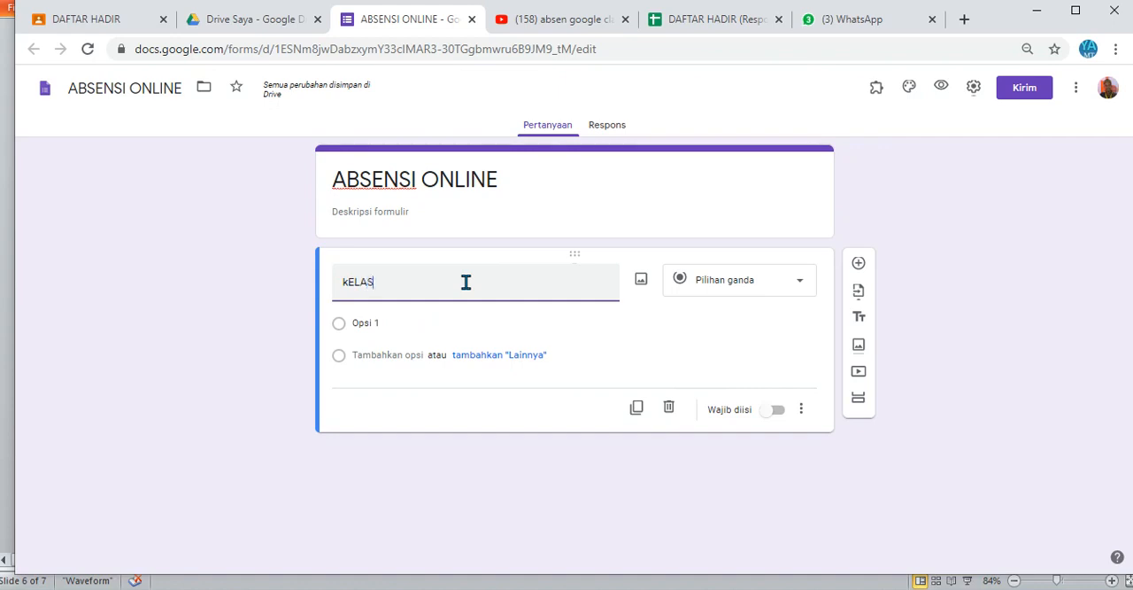
key(BackSpace)
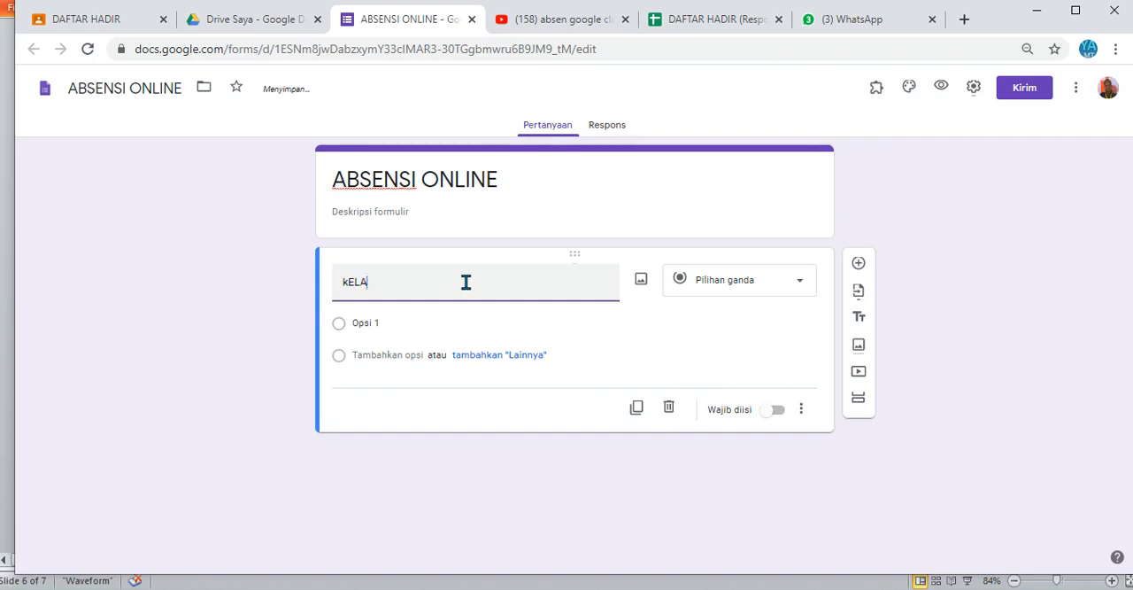
key(BackSpace)
key(BackSpace)
key(BackSpace)
key(BackSpace)
text(KELAS)
Step: Give the KELAS question three answer options: X TPTU, X TKRO 1 and X TKRO 2
click(468, 325)
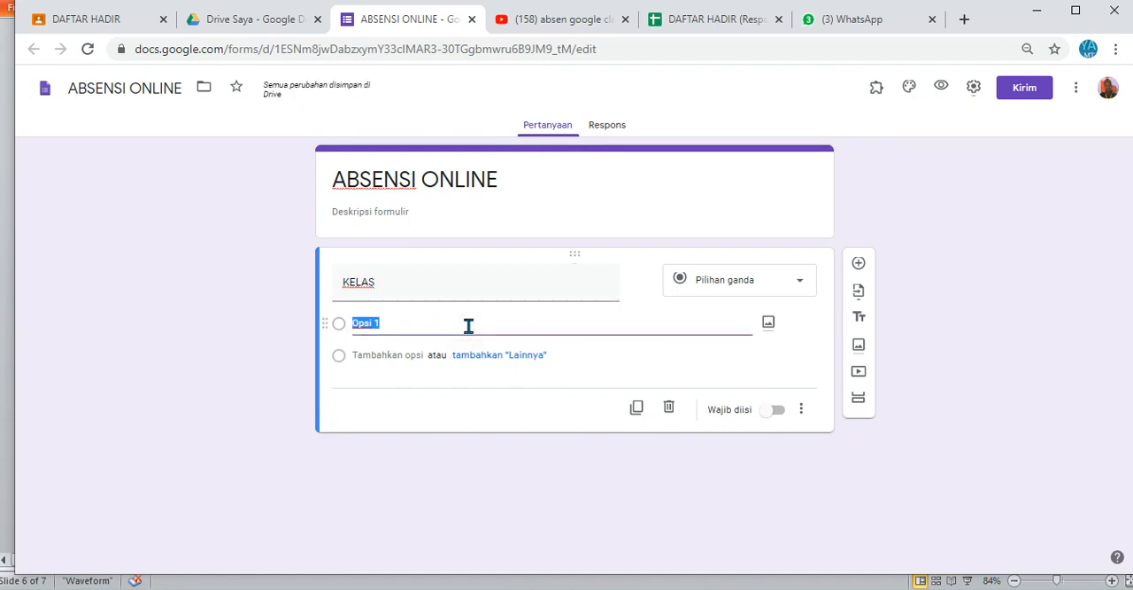
text(tp)
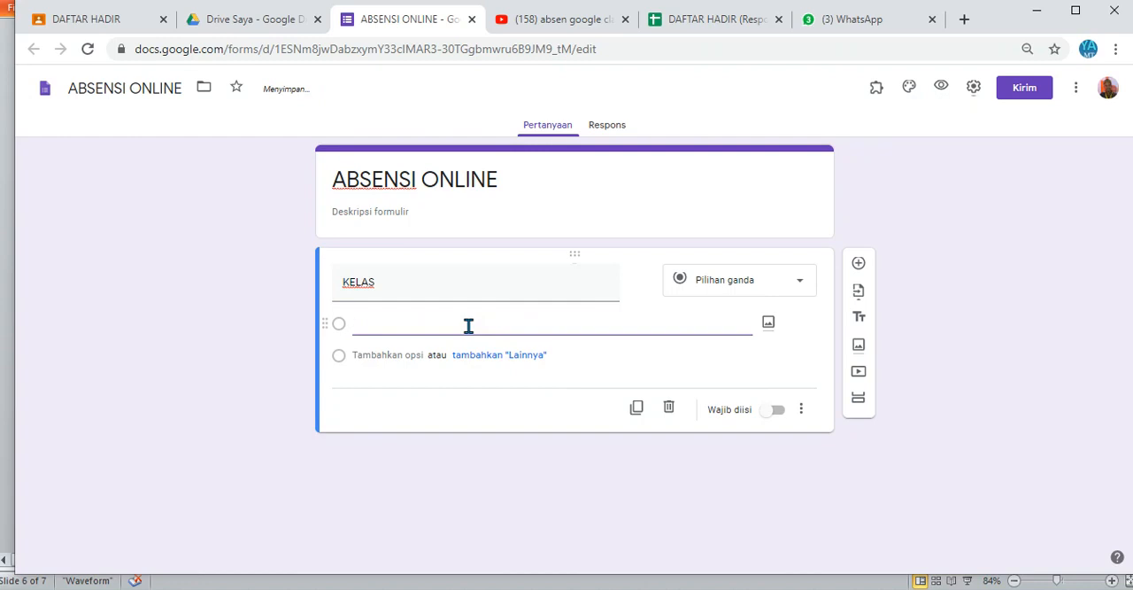
text(x TPTU)
click(372, 355)
text(X)
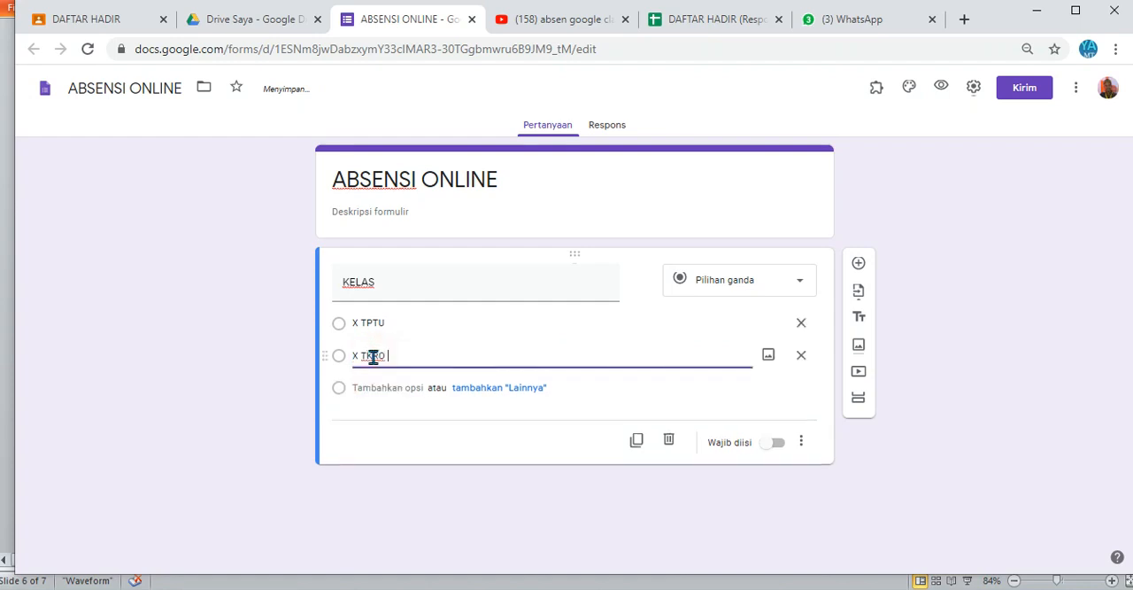
click(363, 387)
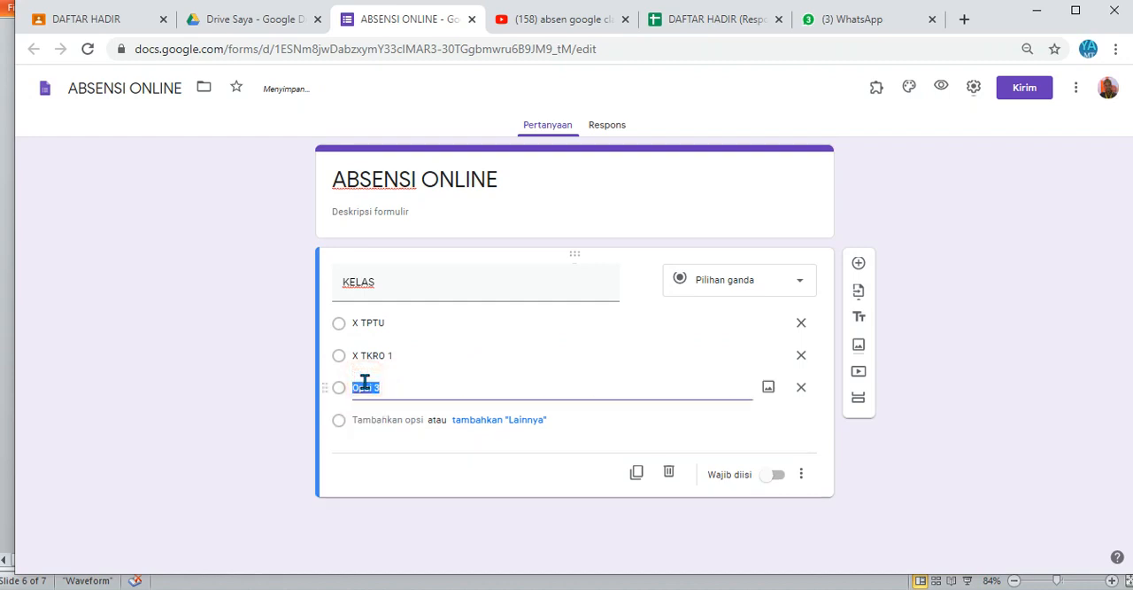
text(X TKRO 2)
click(465, 357)
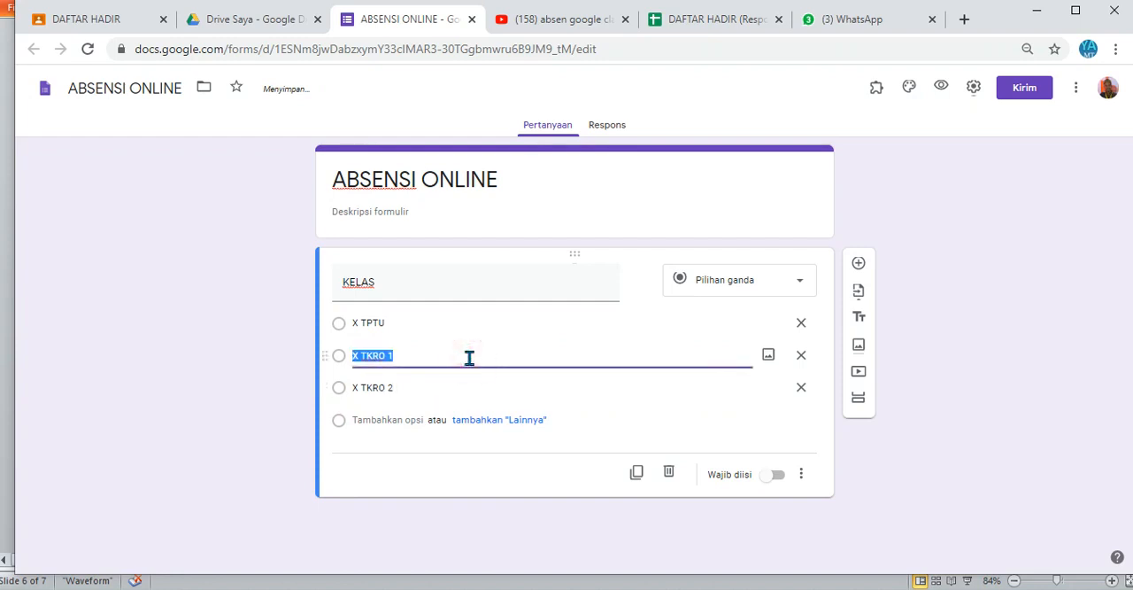
Step: Make the KELAS question go to a section based on the answer and mark it as required
click(798, 477)
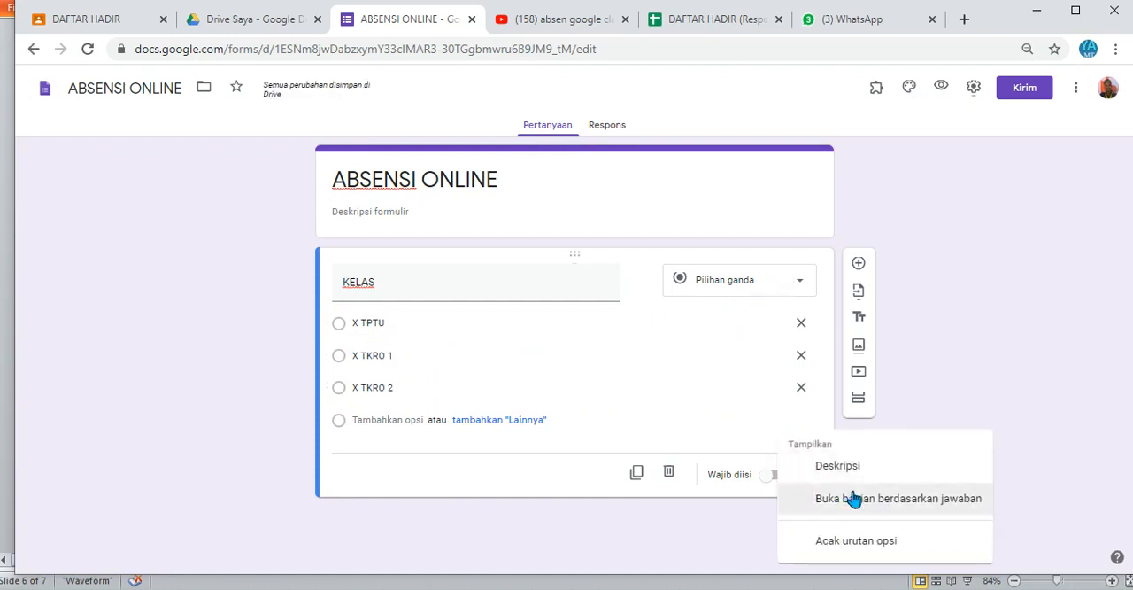
click(855, 498)
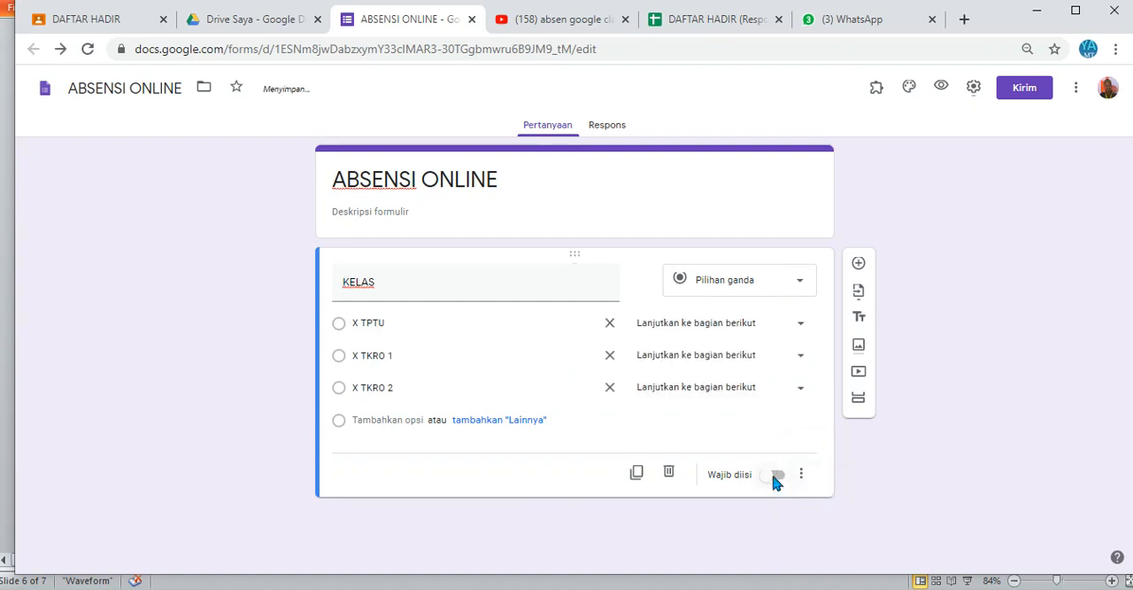
click(771, 477)
Step: Add the description "Pilih Kelas yang sesuai" to the KELAS question
click(802, 475)
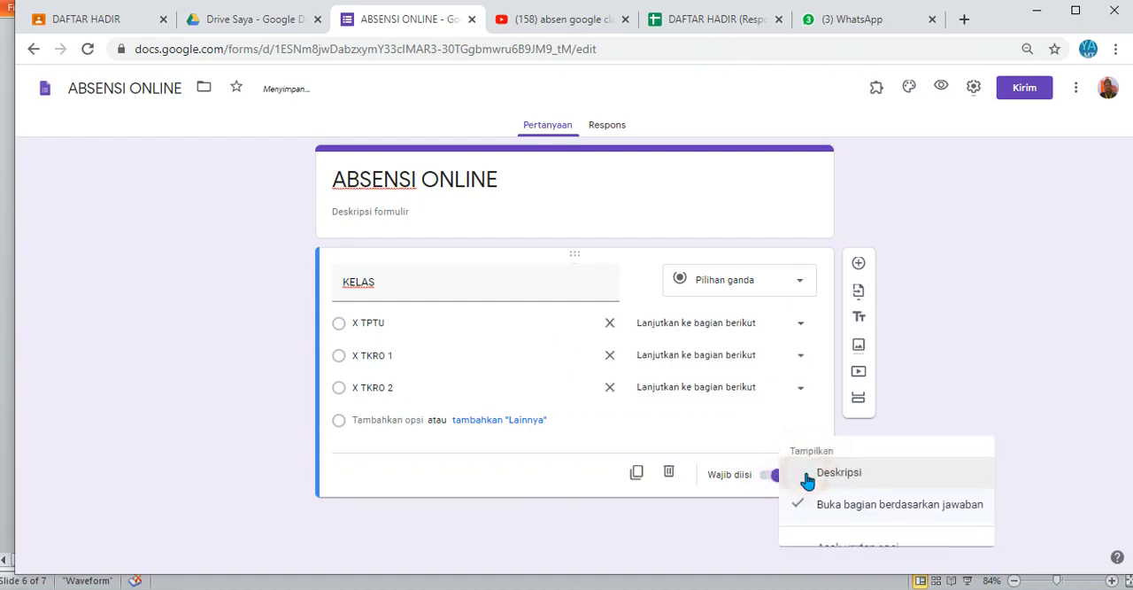
click(859, 464)
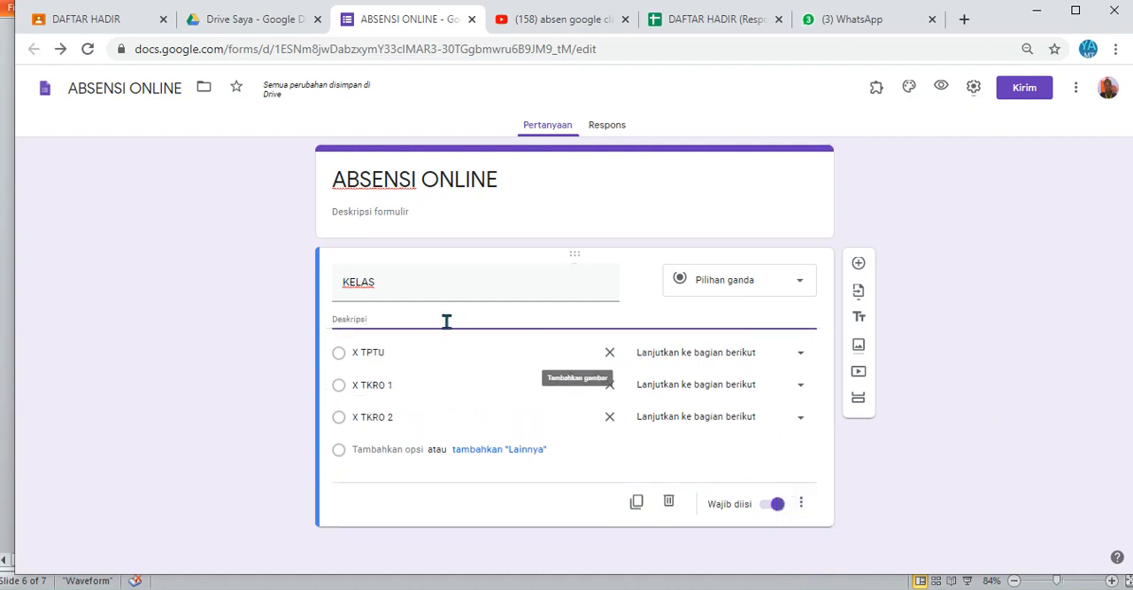
click(448, 320)
text(p)
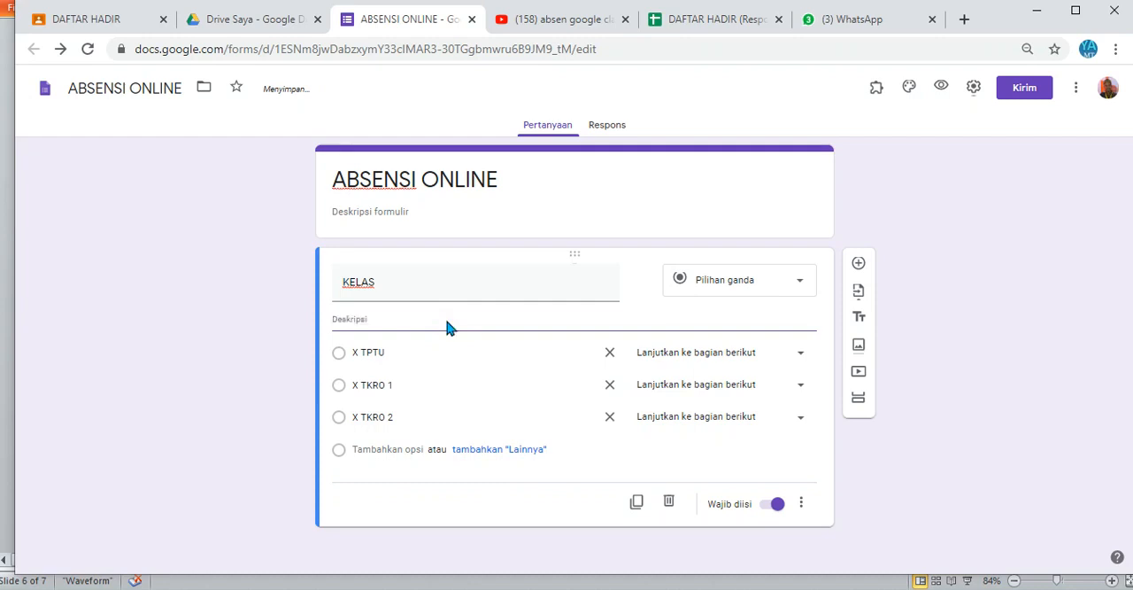
text(ilih Kelas yang sesuai)
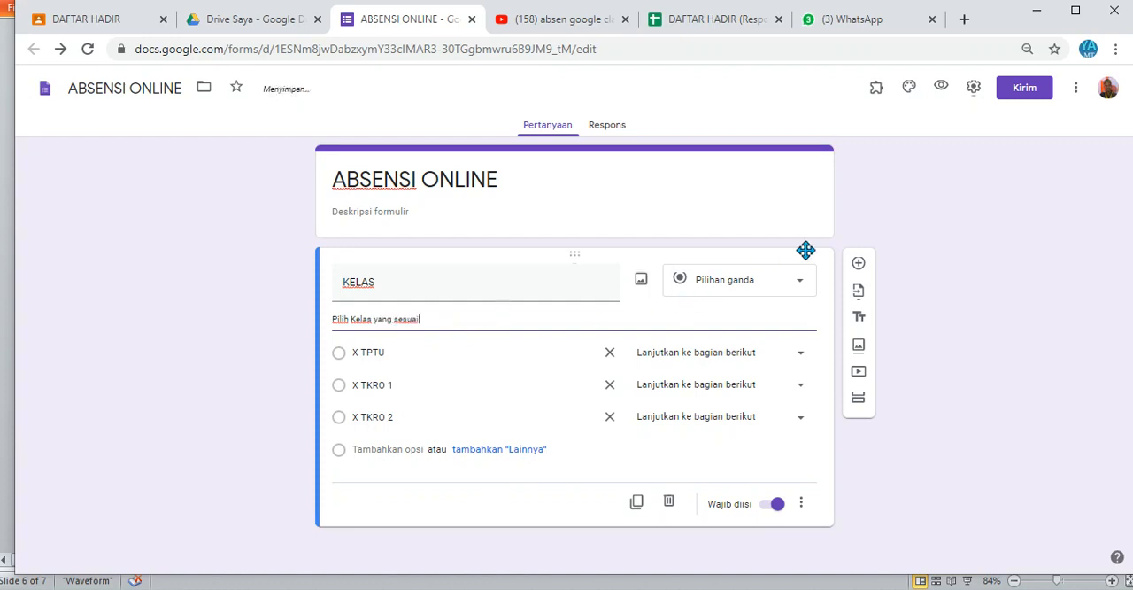
Step: Enter "Daftar Hadir Online" as the form's description under the ABSENSI ONLINE title
click(591, 227)
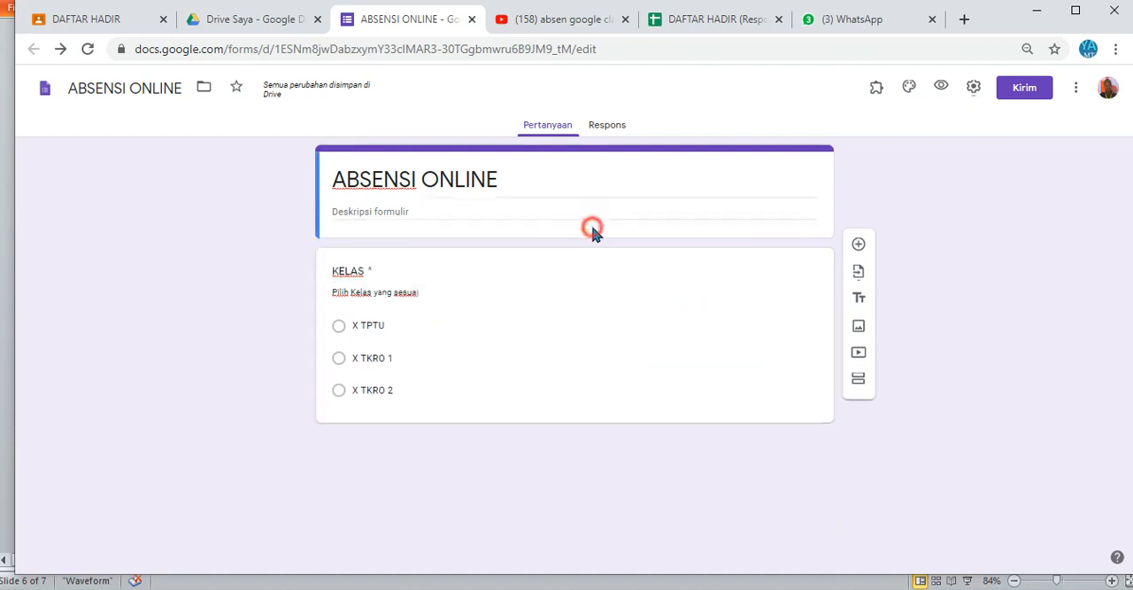
click(601, 293)
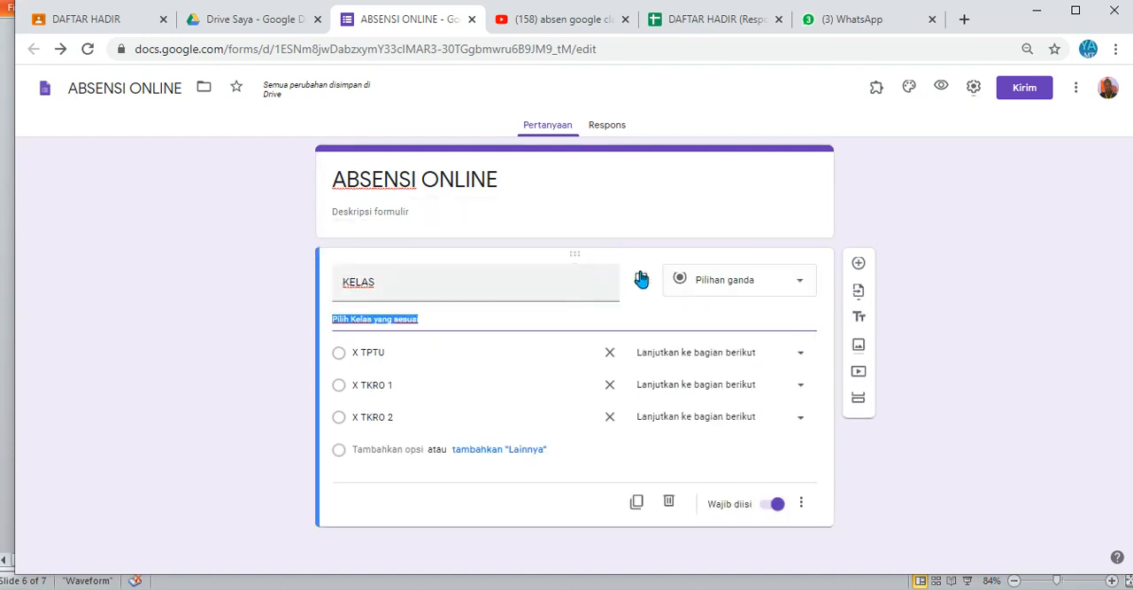
click(718, 208)
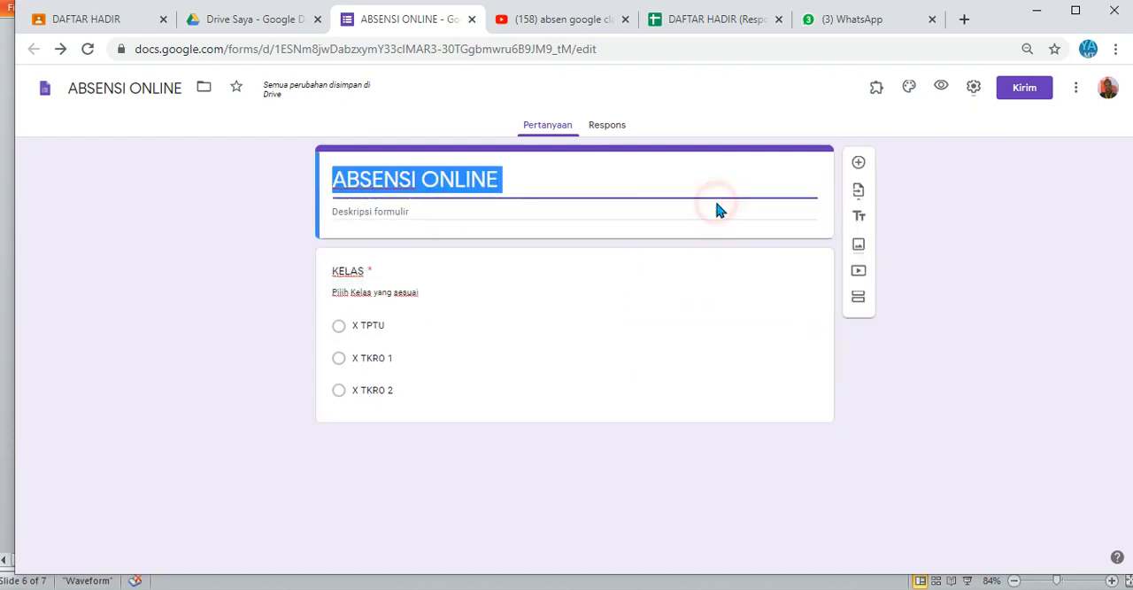
click(434, 214)
text(Daftar Hadi)
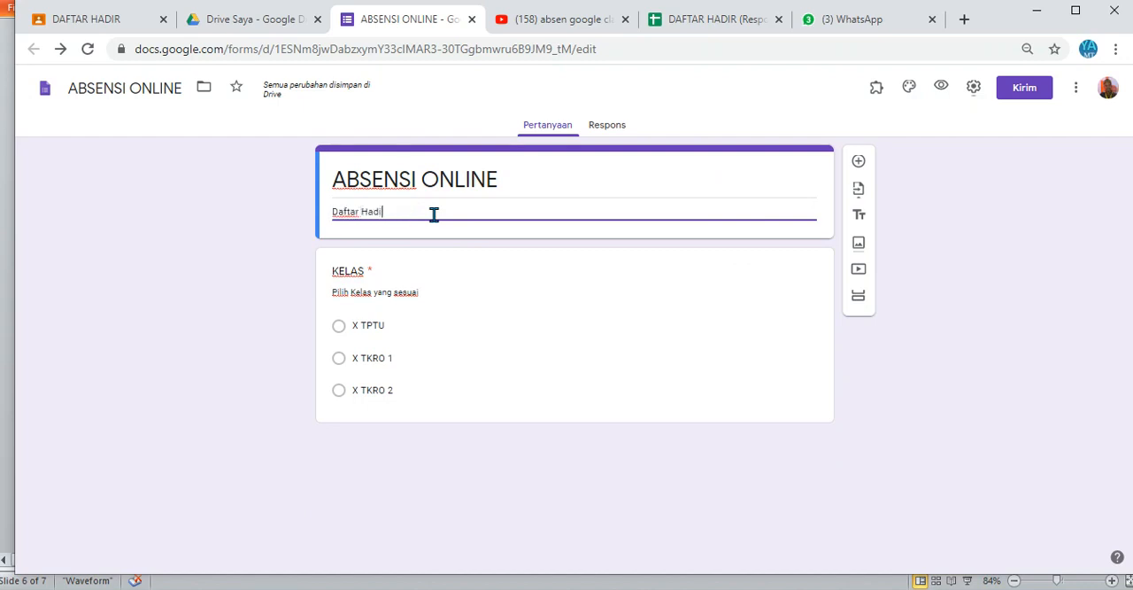
text(r Online)
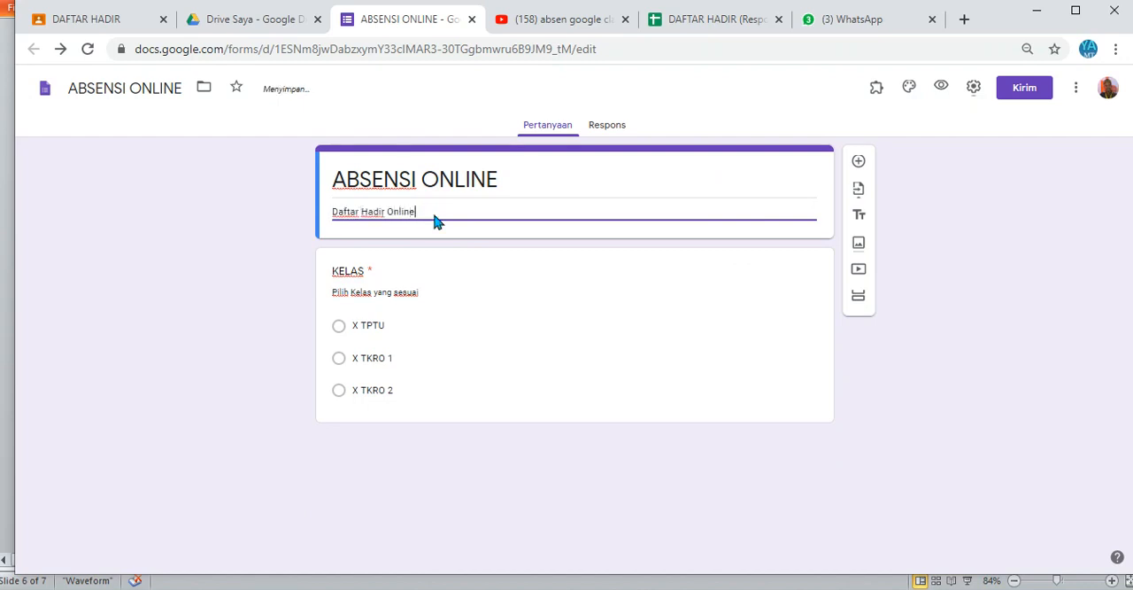
Step: Add a new section after the KELAS question and title it X TPTU
click(718, 258)
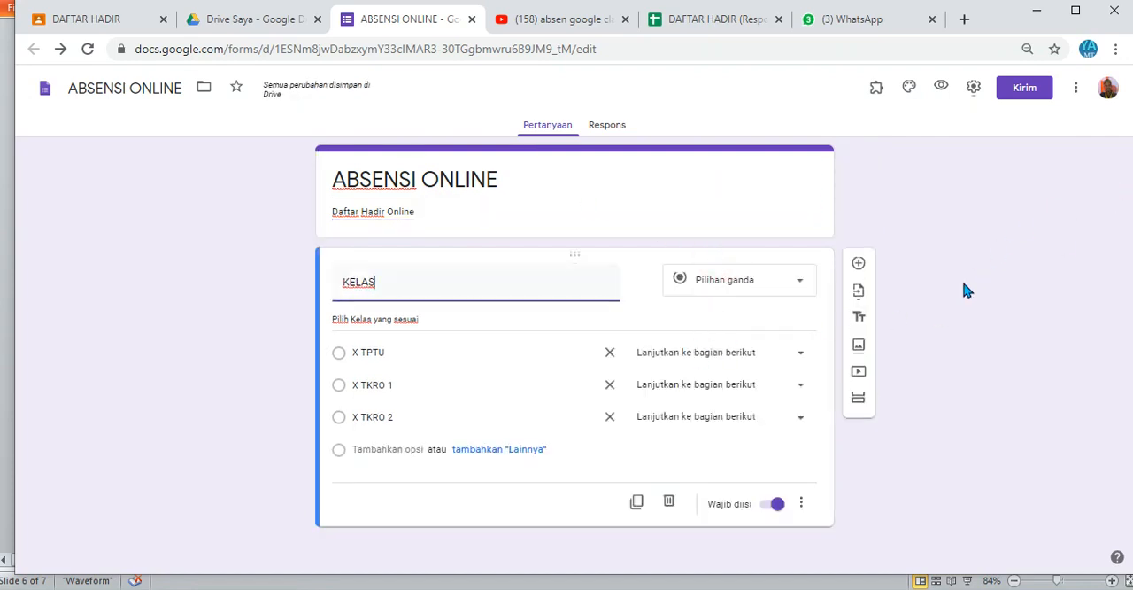
click(859, 399)
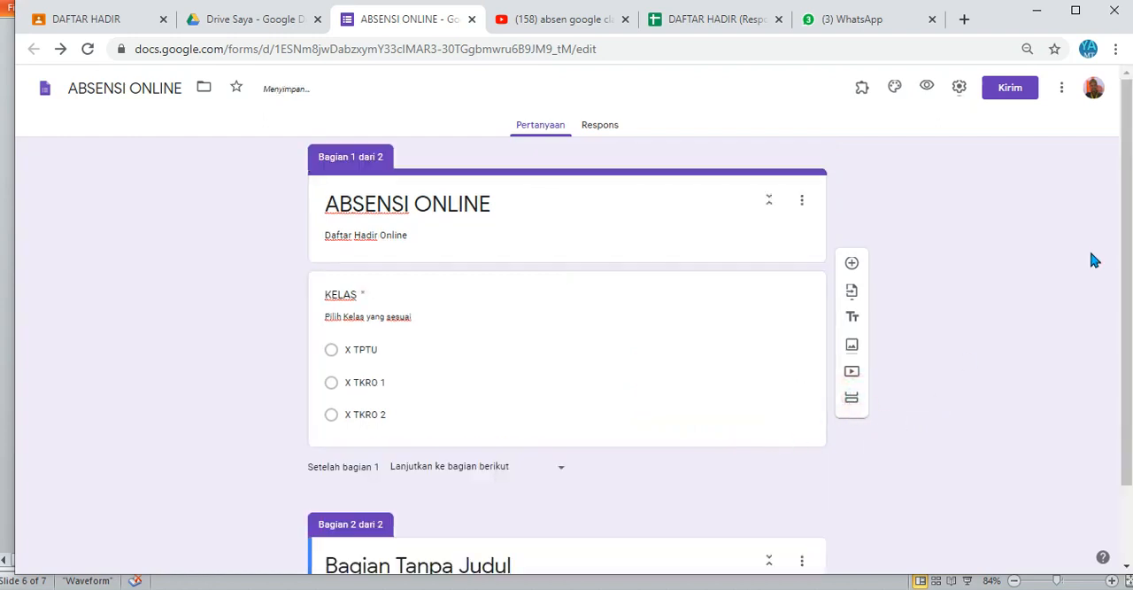
drag(1118, 248, 1127, 376)
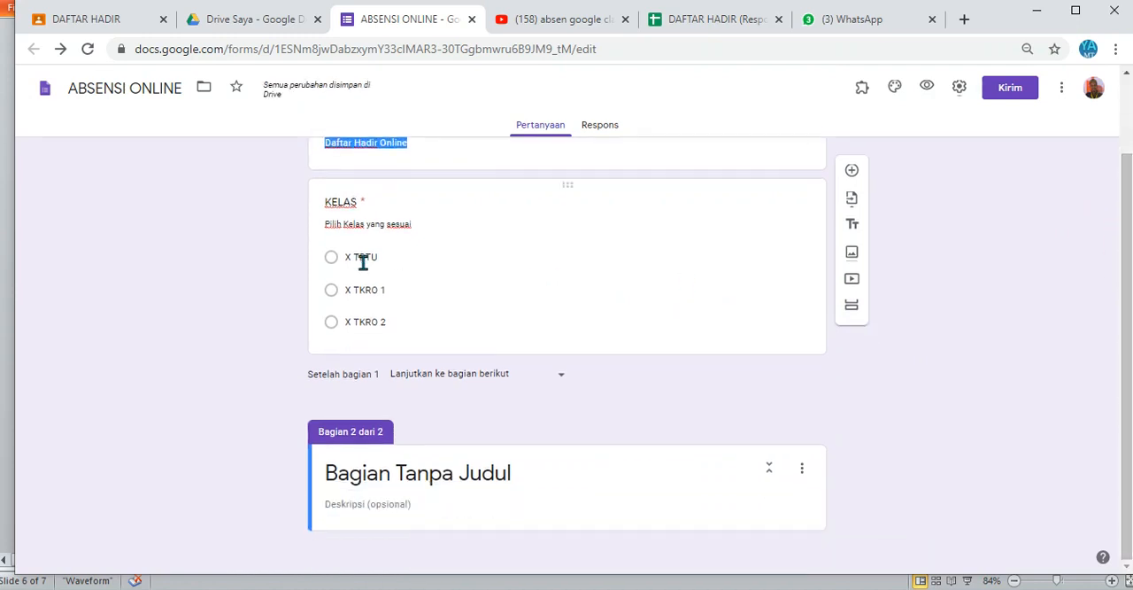
click(519, 475)
text(X )
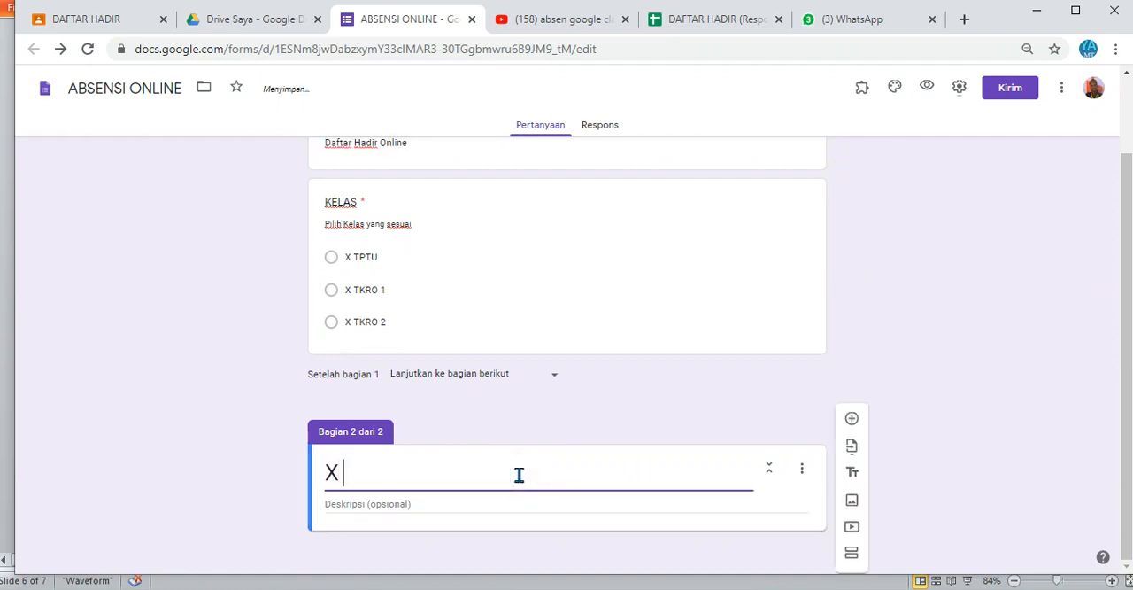
text(TPTU)
click(522, 509)
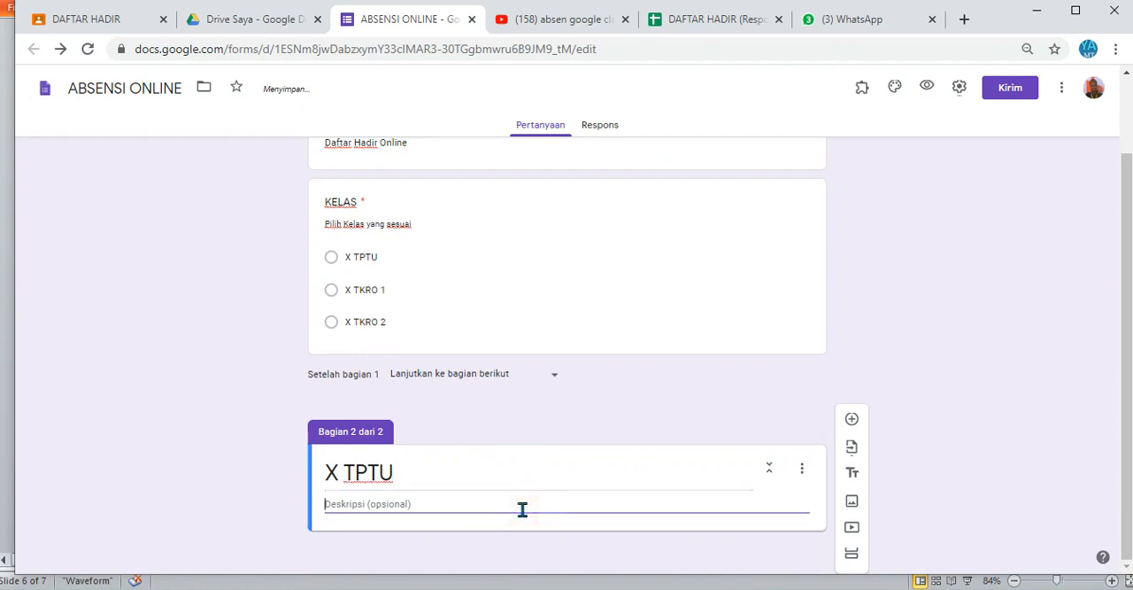
Step: Add a question titled "Nama : X TPTU" to the X TPTU section
click(853, 421)
drag(1126, 290, 1127, 379)
click(418, 438)
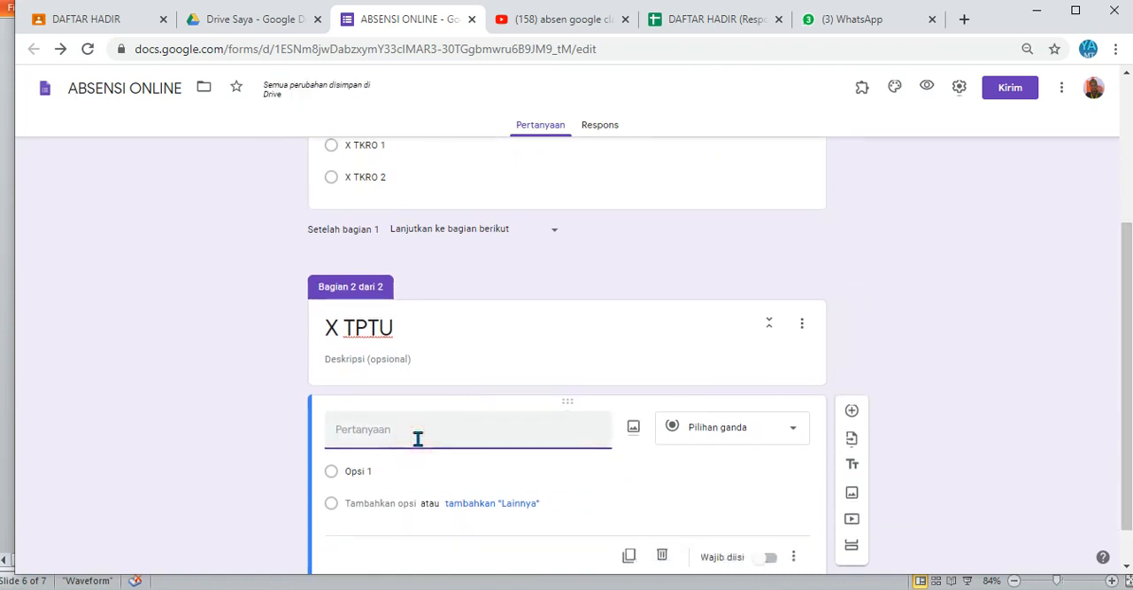
text(Nama)
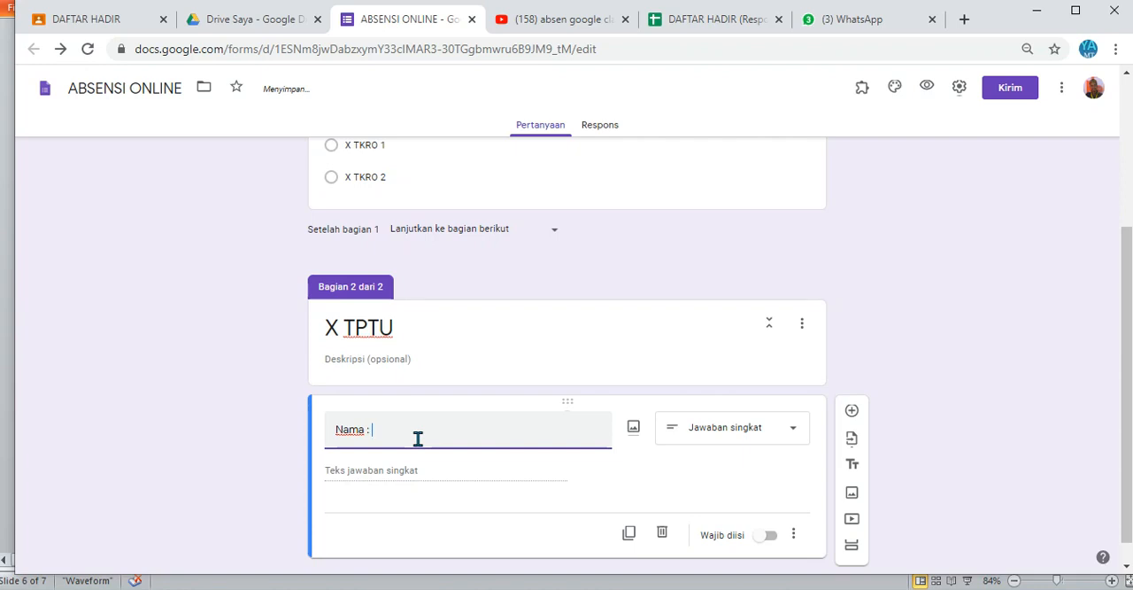
text( : X TPTU)
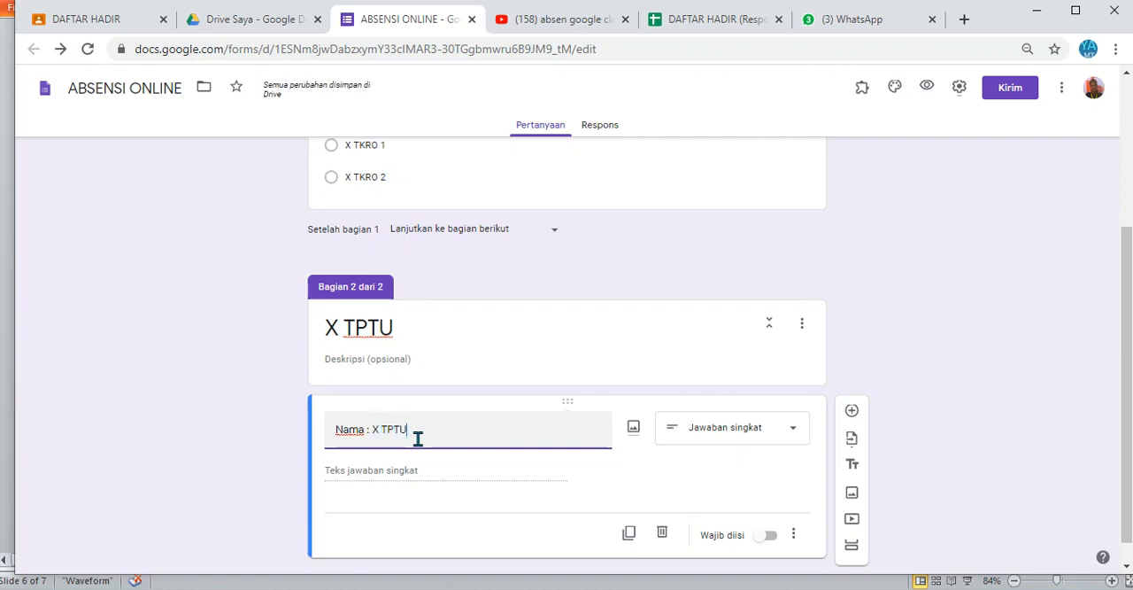
Step: Change the "Nama : X TPTU" question to the Drop-down type and mark it as required
click(742, 441)
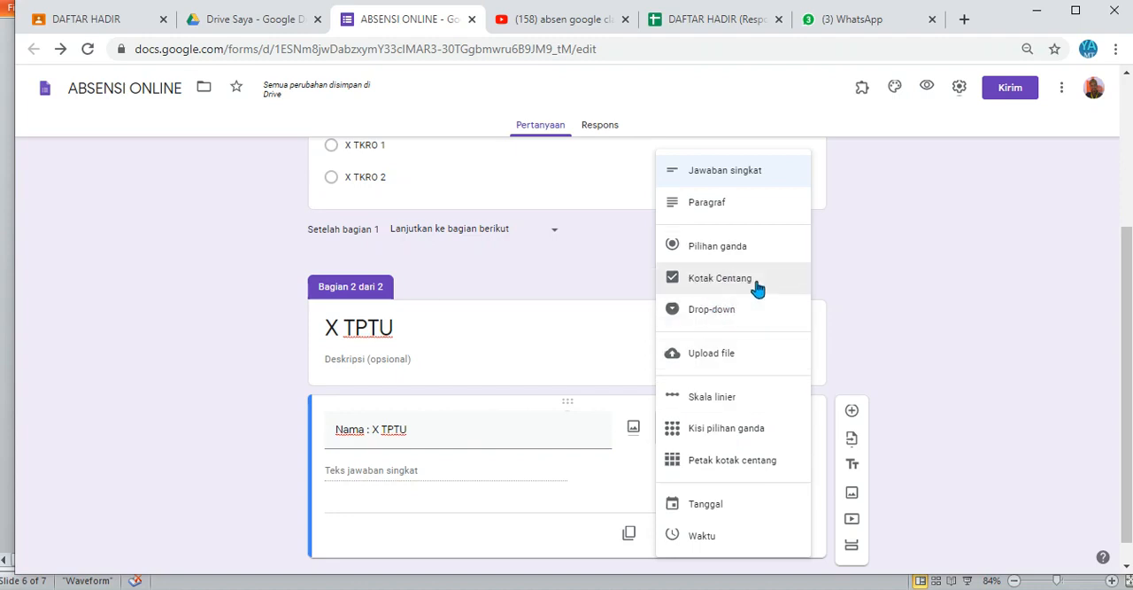
click(722, 310)
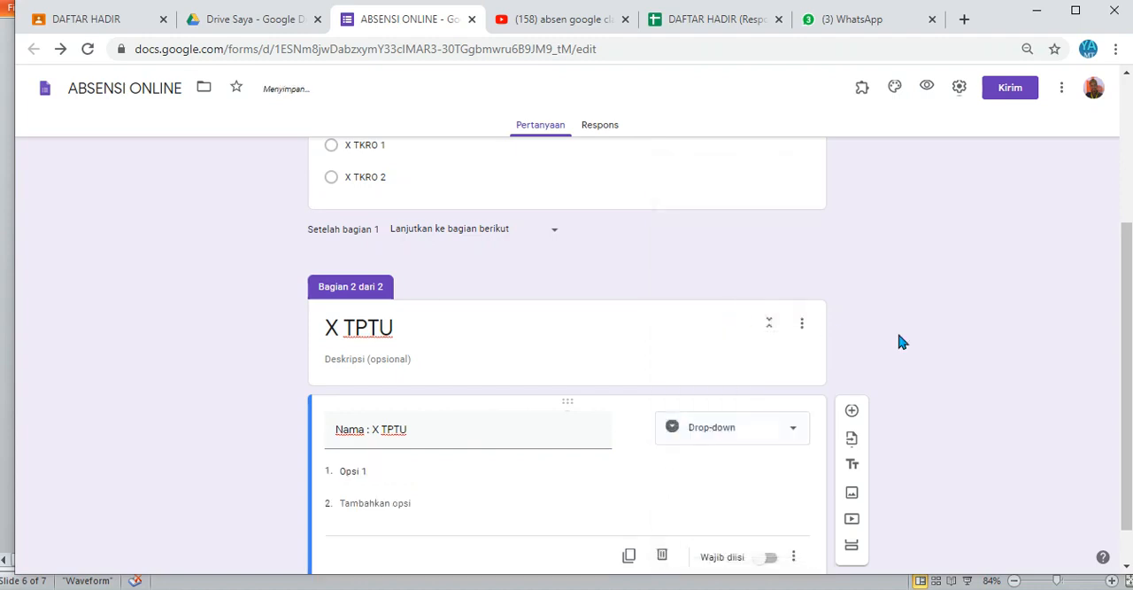
drag(1126, 261, 1127, 297)
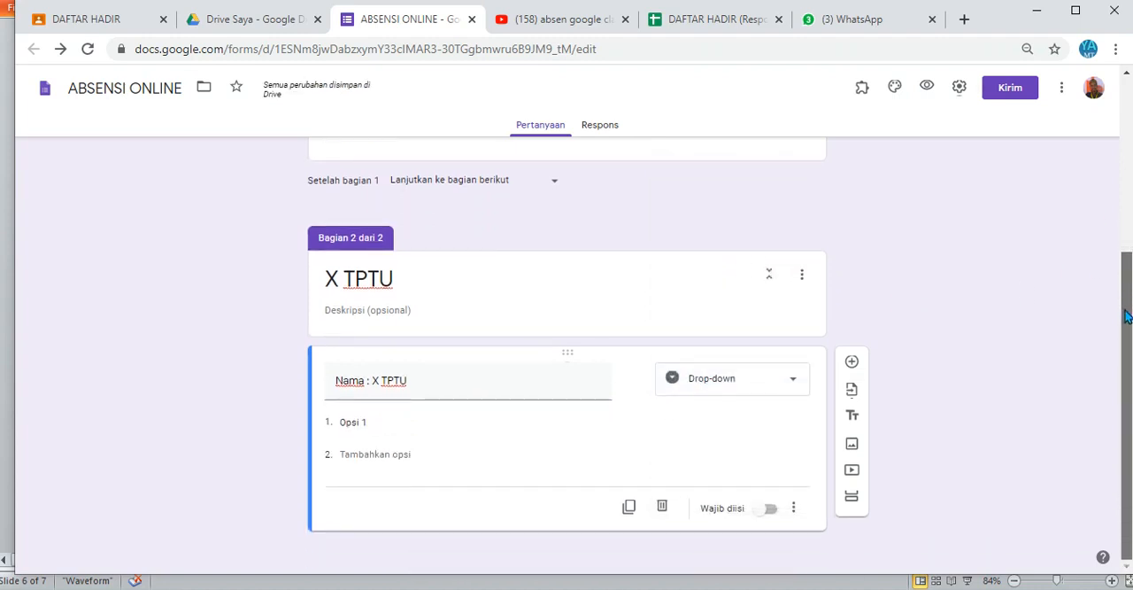
click(767, 510)
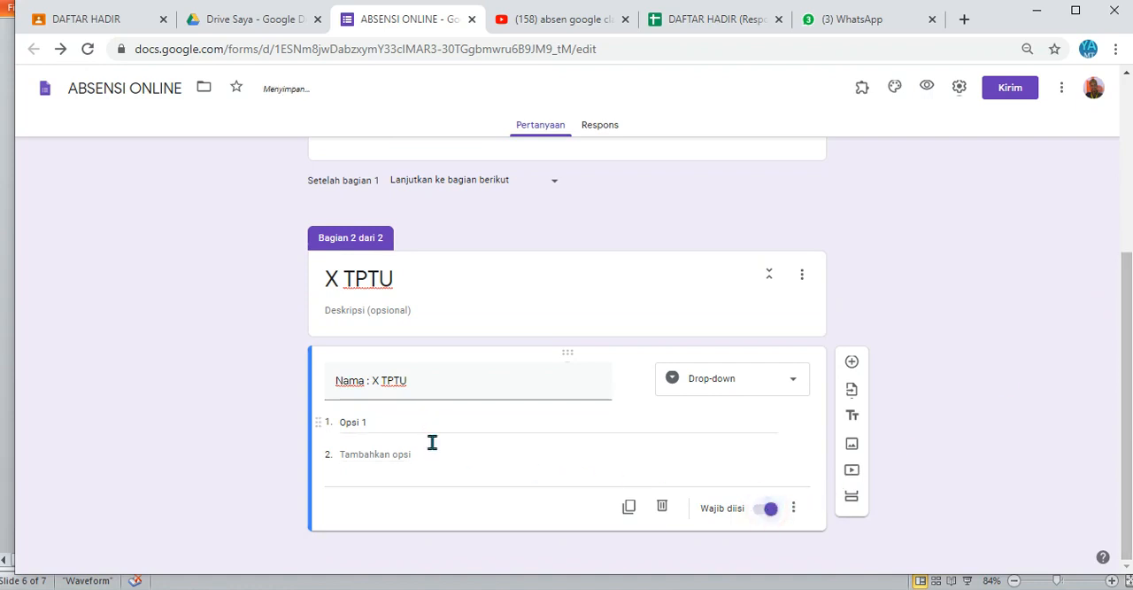
Step: Copy the student names from the X TP 1 sheet of the Excel workbook and paste them as options of the "Nama : X TPTU" question
key(alt+Tab)
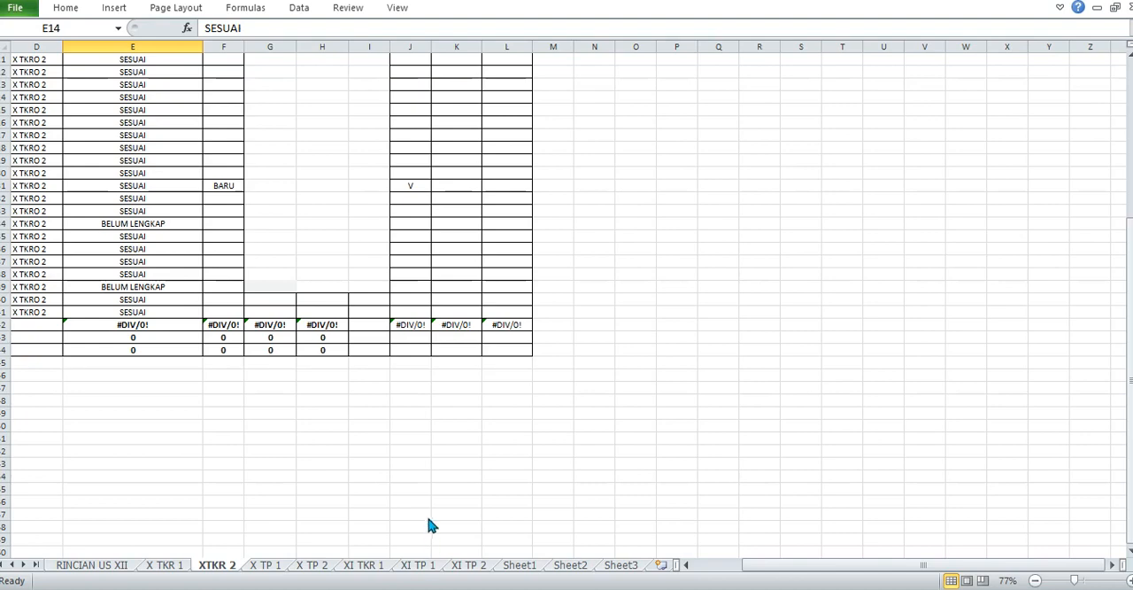
click(269, 567)
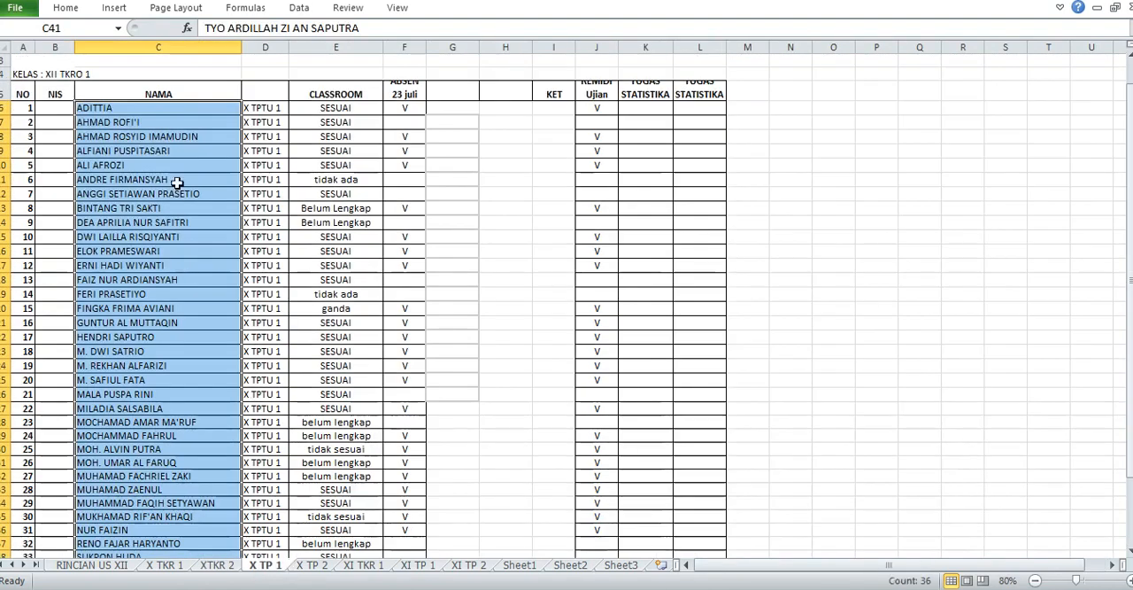
key(ctrl+c)
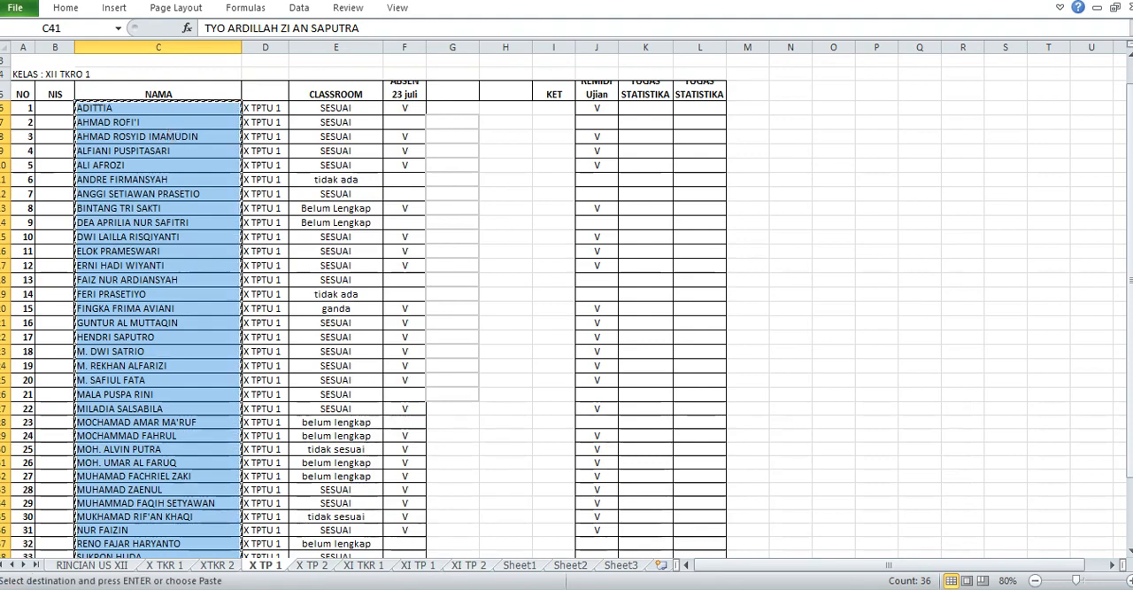
key(alt+Tab)
click(370, 426)
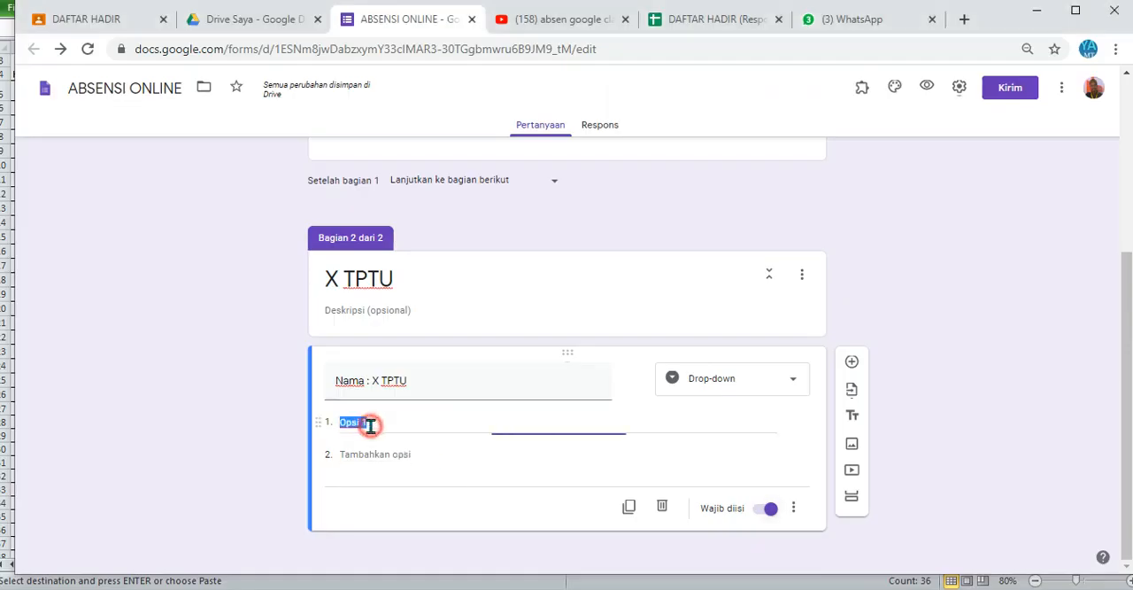
key(ctrl+v)
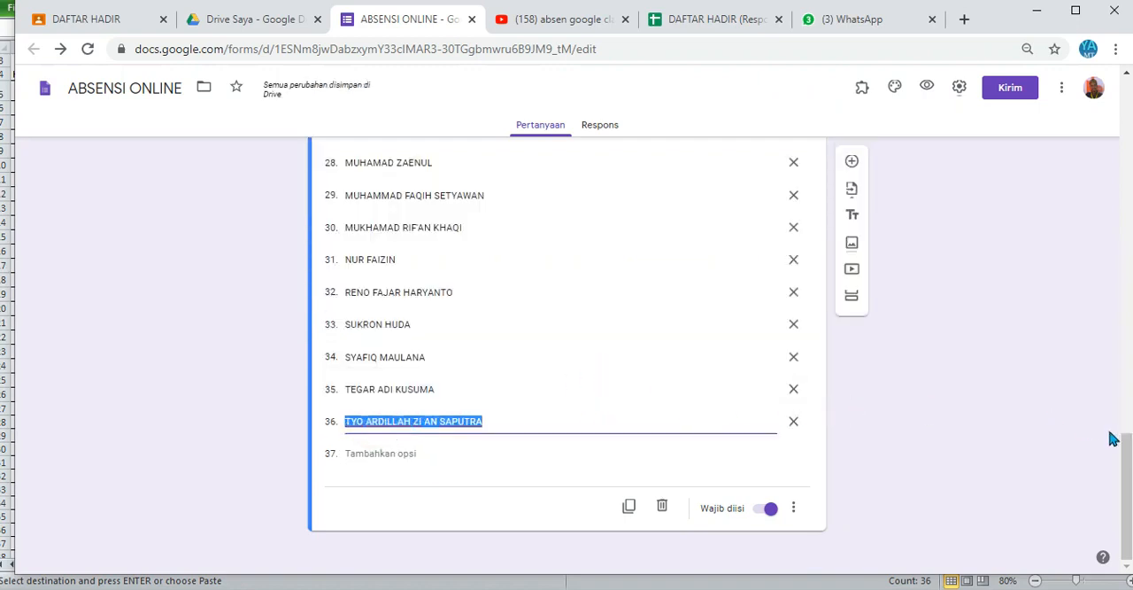
drag(1128, 451, 1113, 470)
click(799, 508)
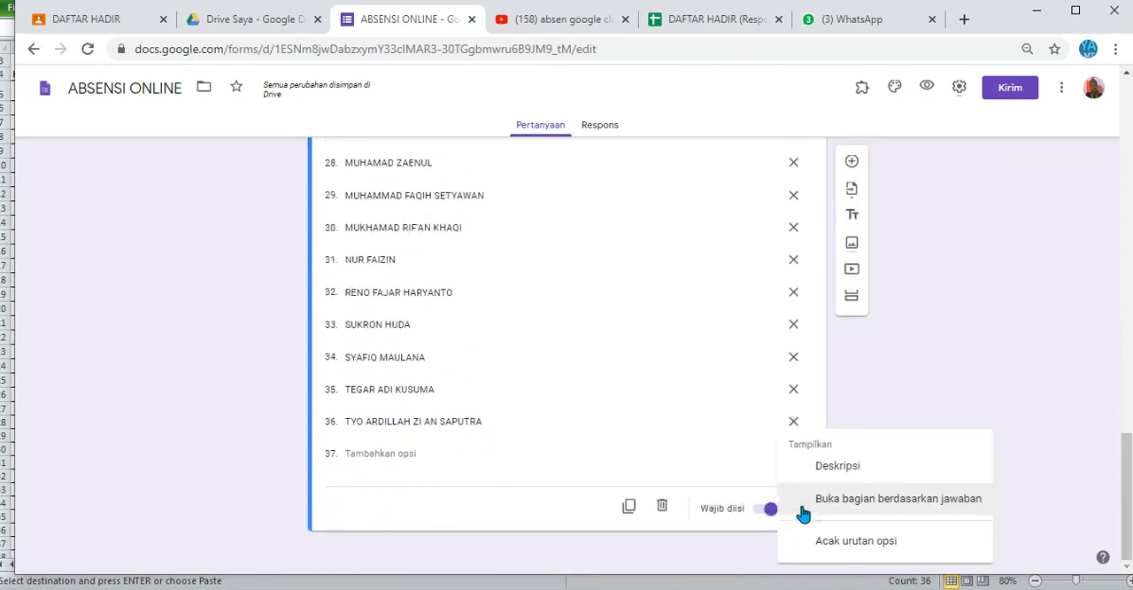
click(959, 419)
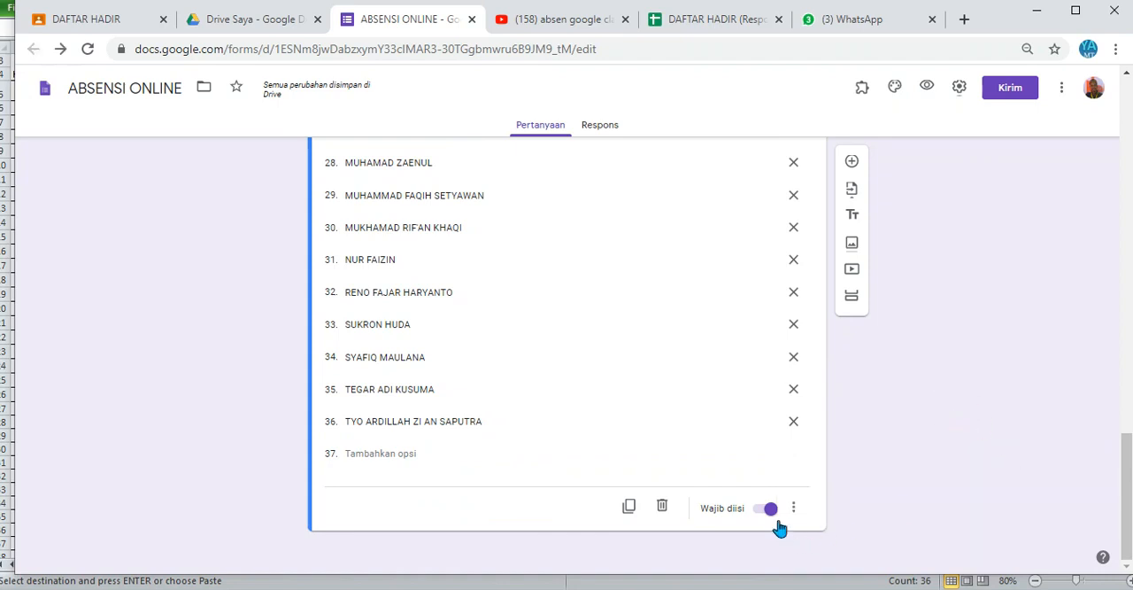
Step: Add a new section after the X TPTU section and title it X TKRO 1
click(850, 301)
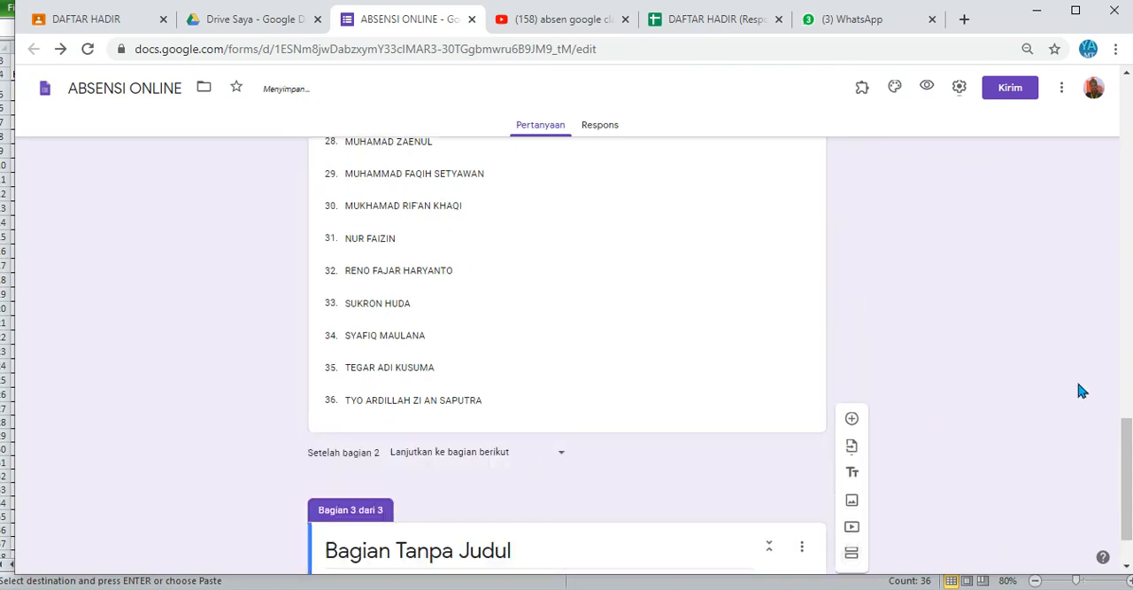
drag(1126, 431, 1128, 465)
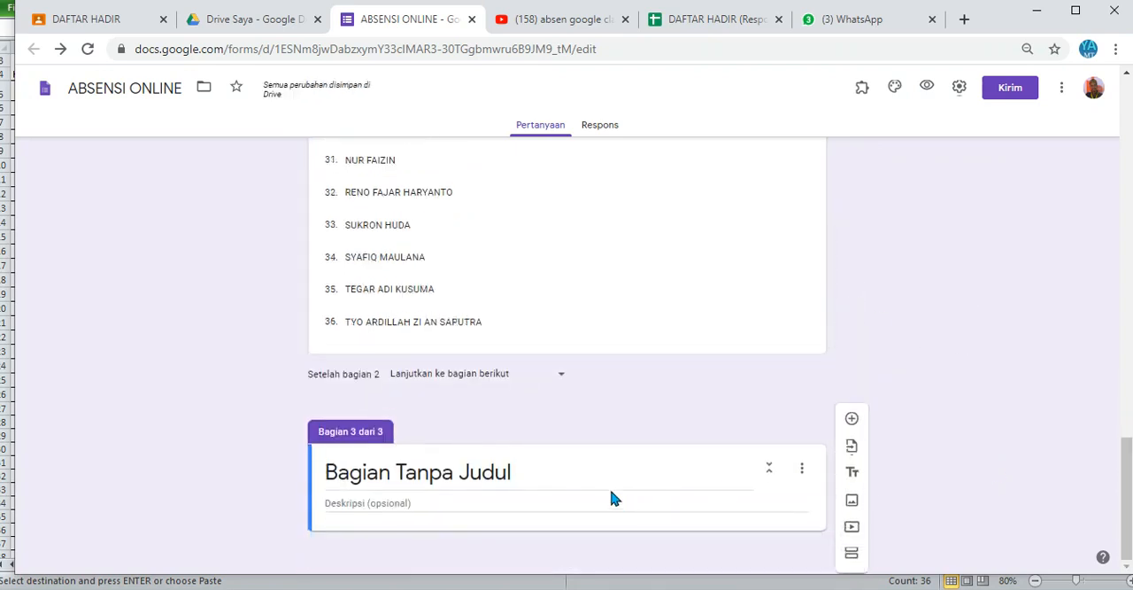
click(576, 484)
text(X )
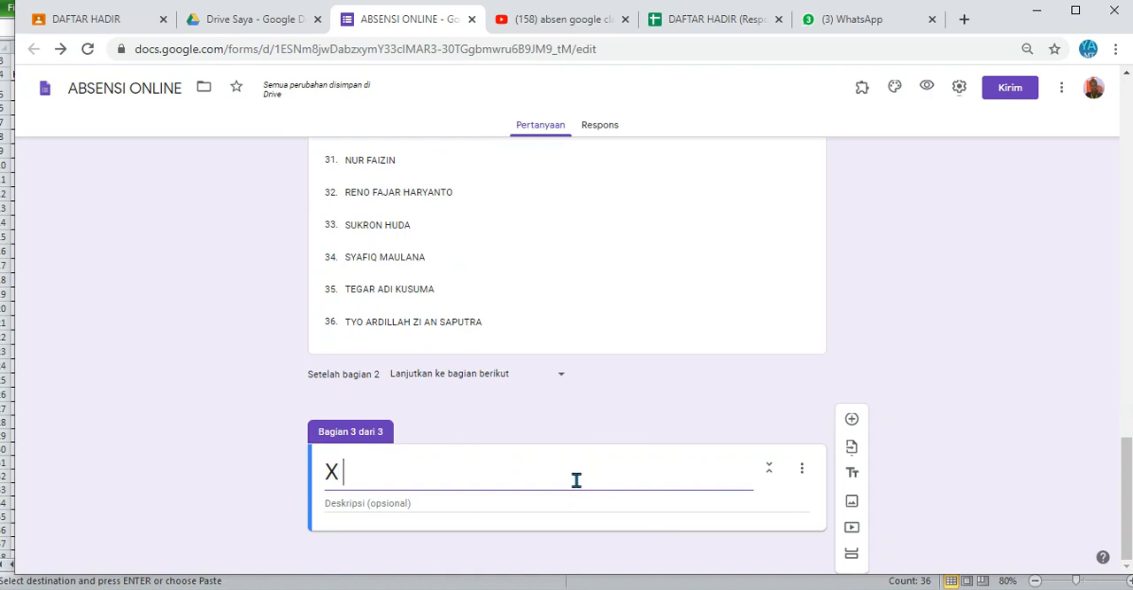
text(TKRO)
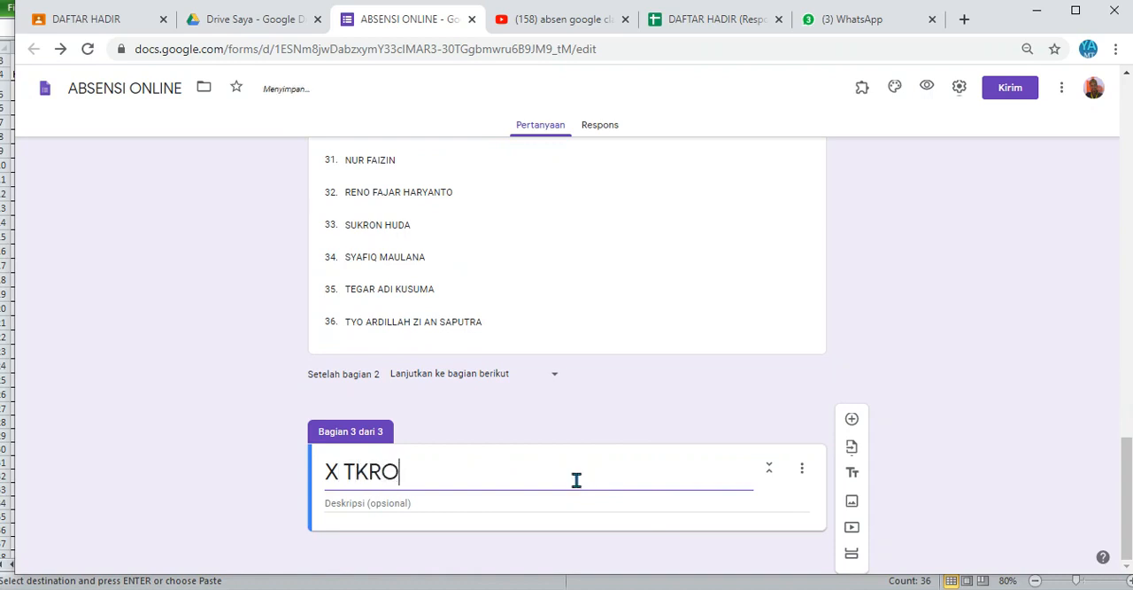
text( 1)
Step: Add a question titled "Nama : X TKRO 1" to the X TKRO 1 section and set its type to Drop-down
click(852, 419)
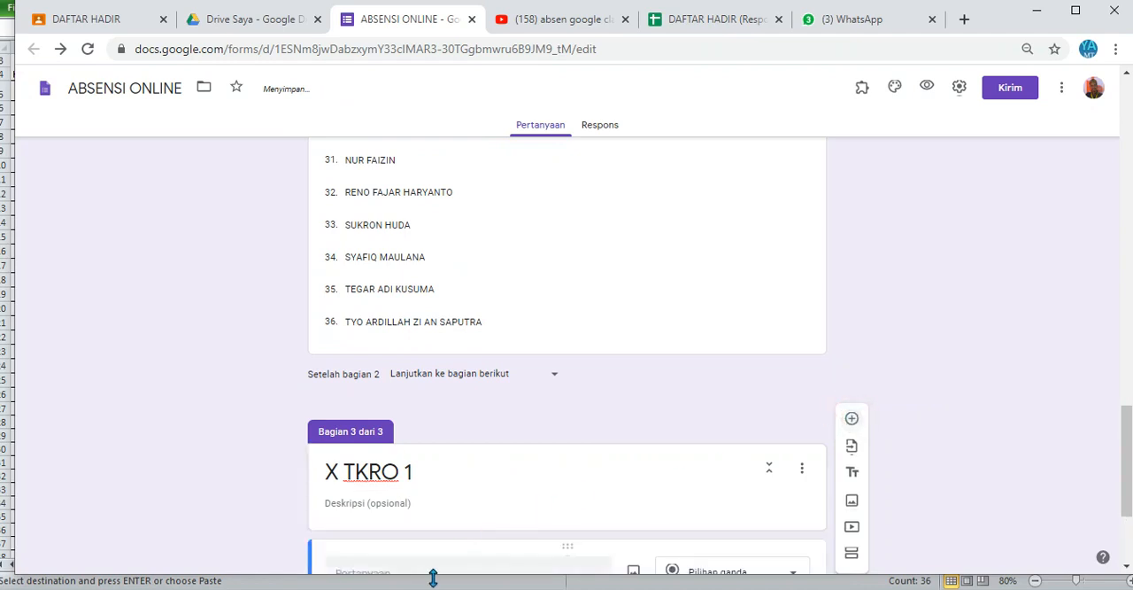
text(Nama)
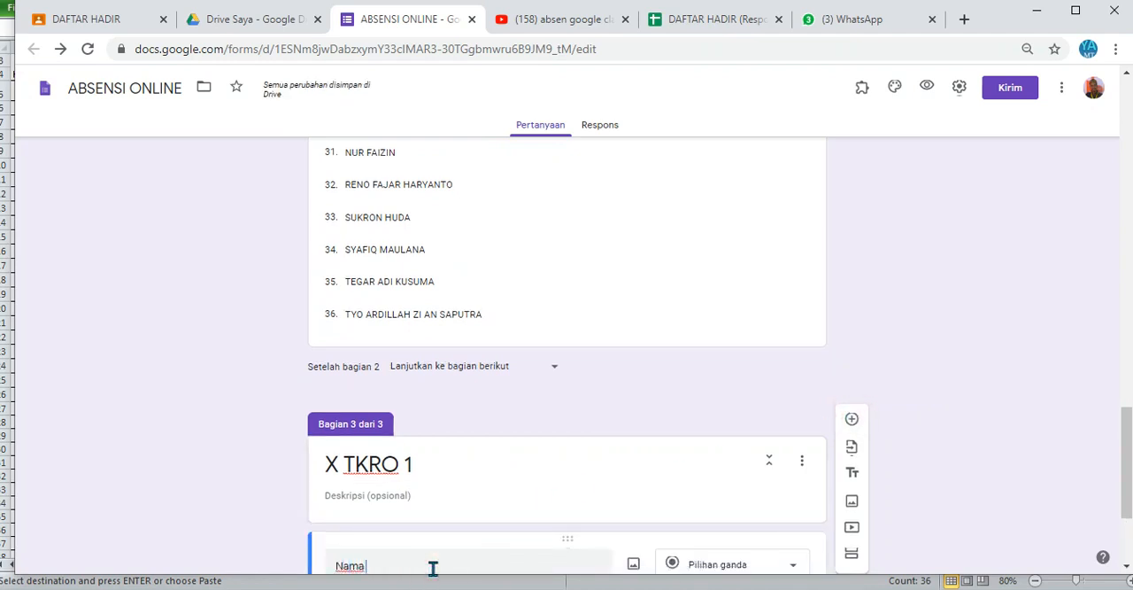
text( : X T)
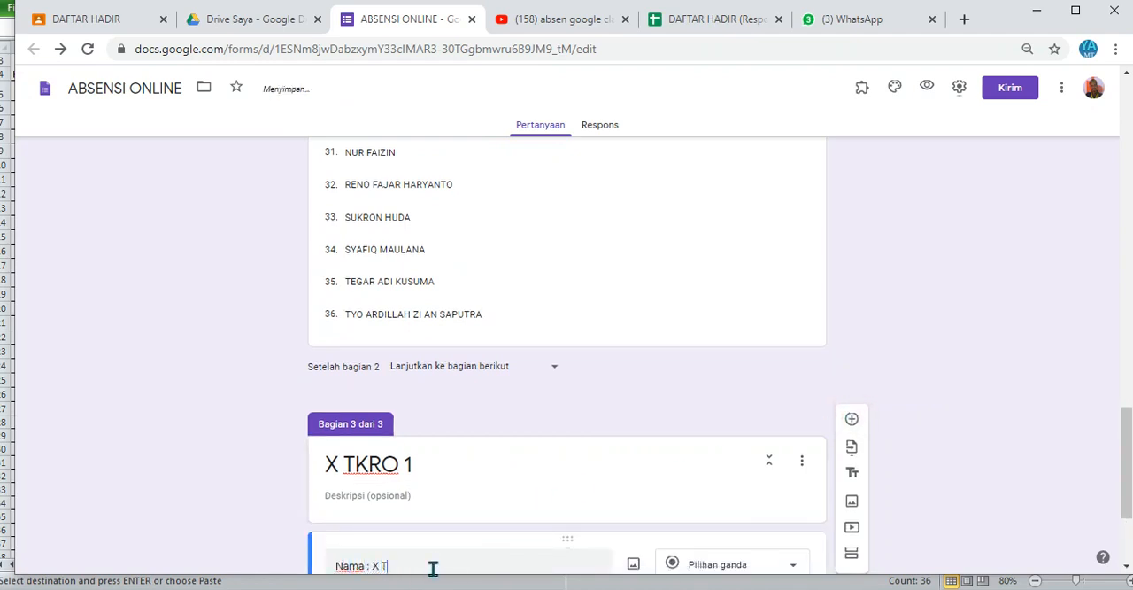
text(KRO 1)
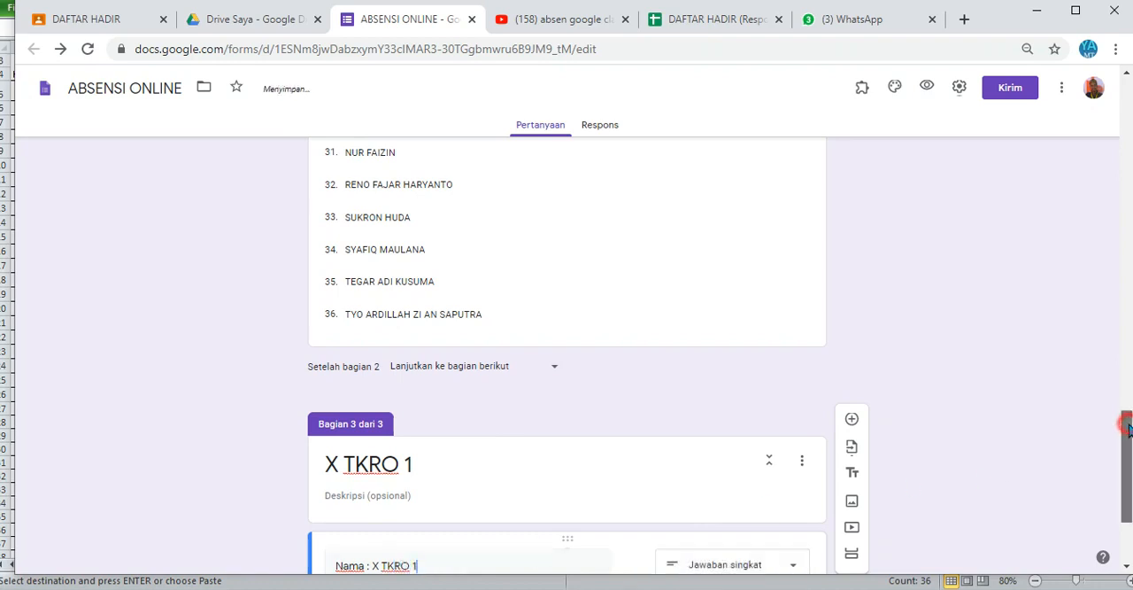
scroll(1129, 430, down, 2)
click(790, 412)
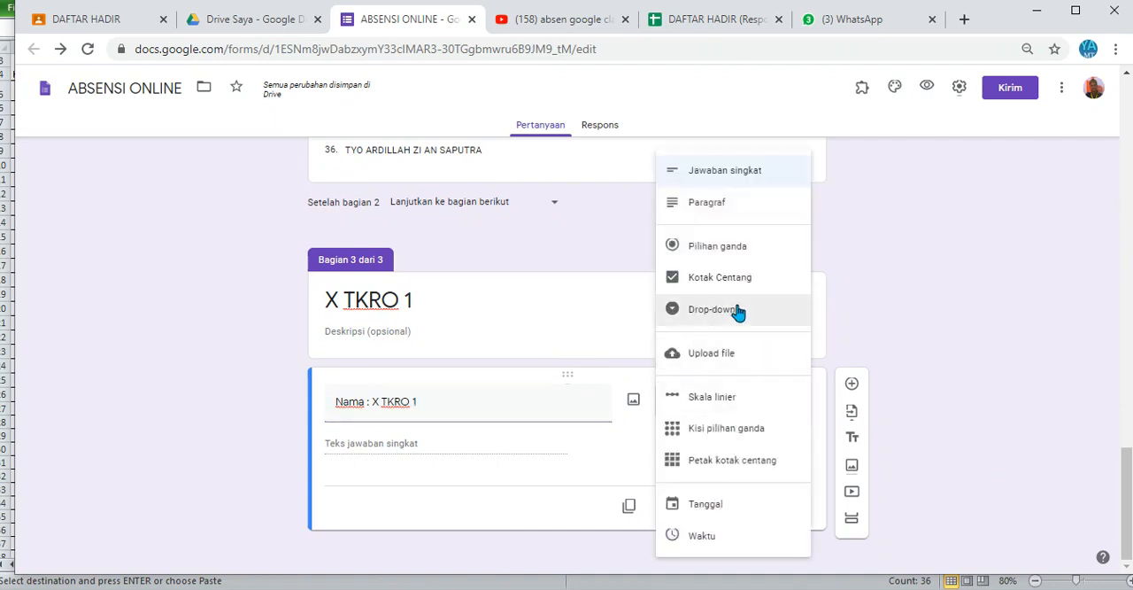
click(737, 310)
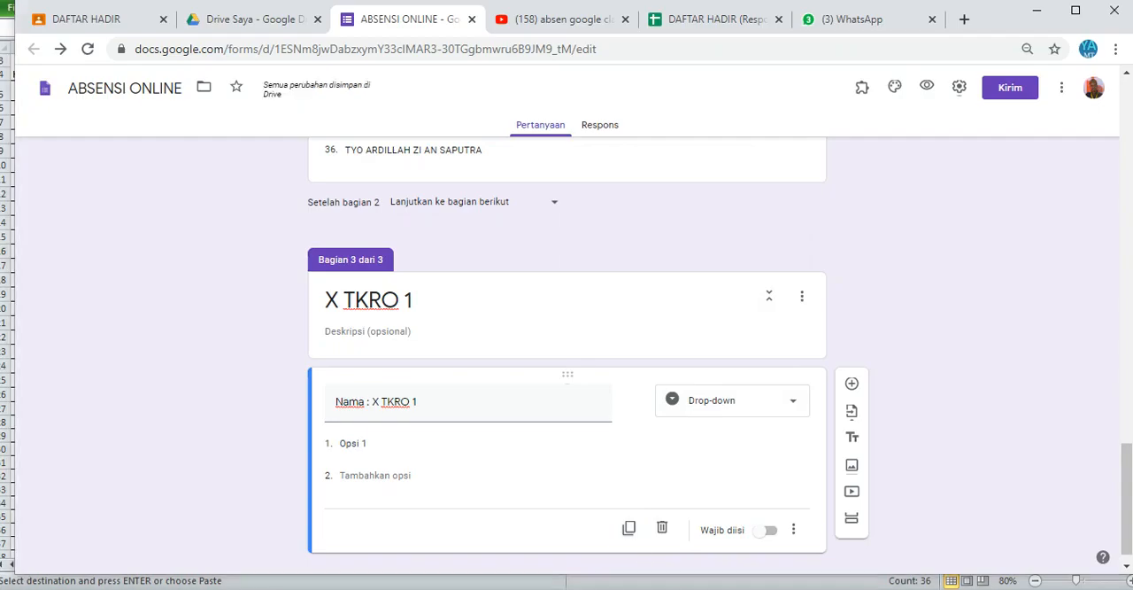
Step: Fill the "Nama : X TKRO 1" options with the student names copied from Excel's X TKR 1 sheet and mark the question as required
key(alt+Tab)
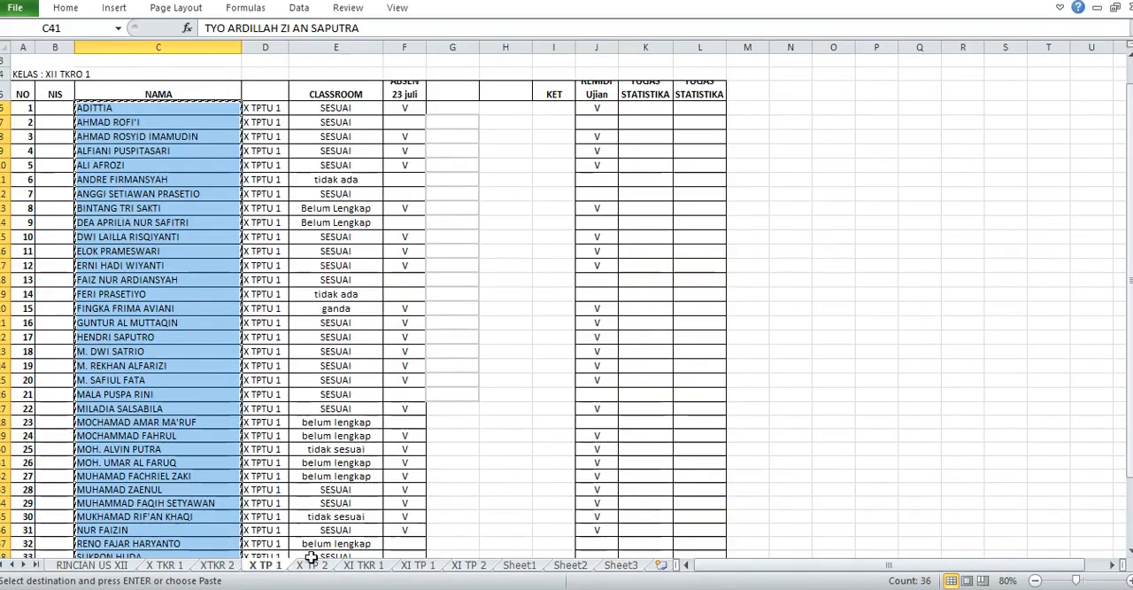
click(175, 565)
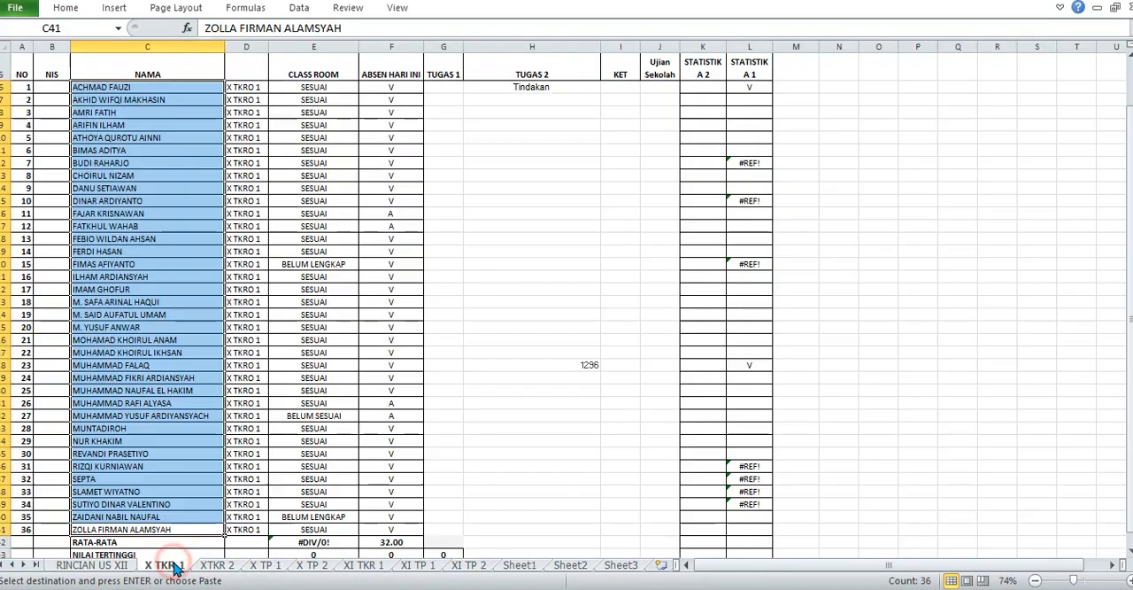
key(ctrl+c)
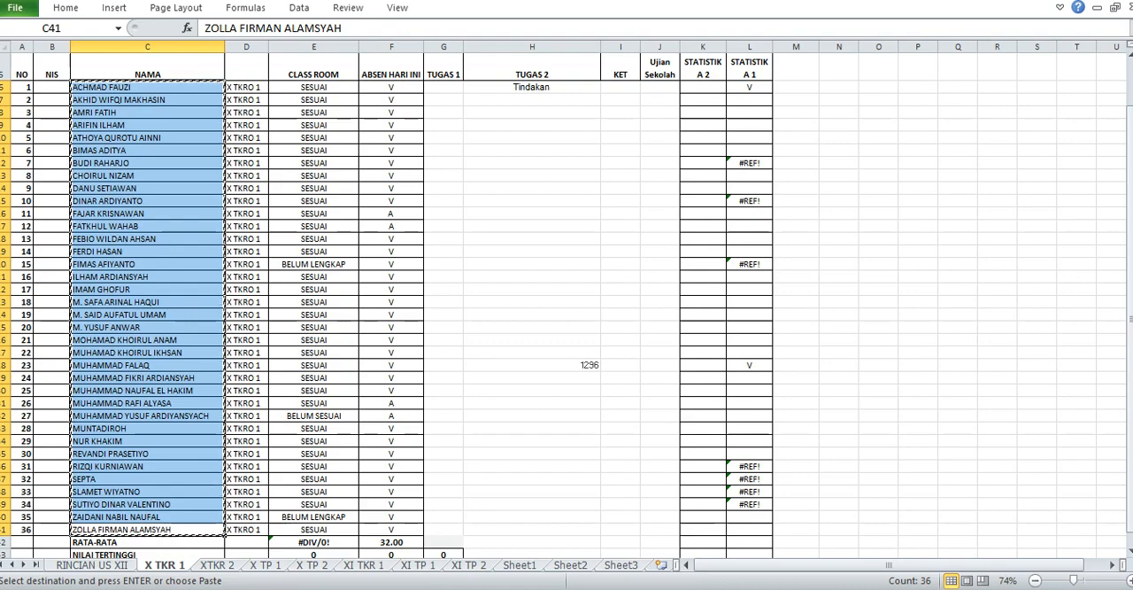
key(alt+Tab)
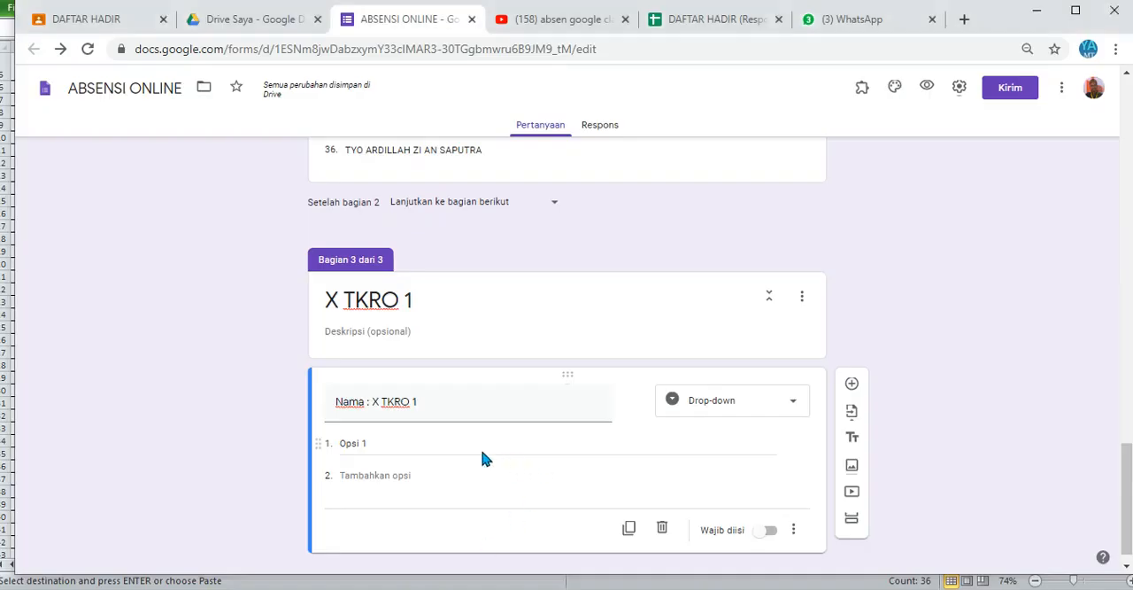
click(455, 450)
key(ctrl+v)
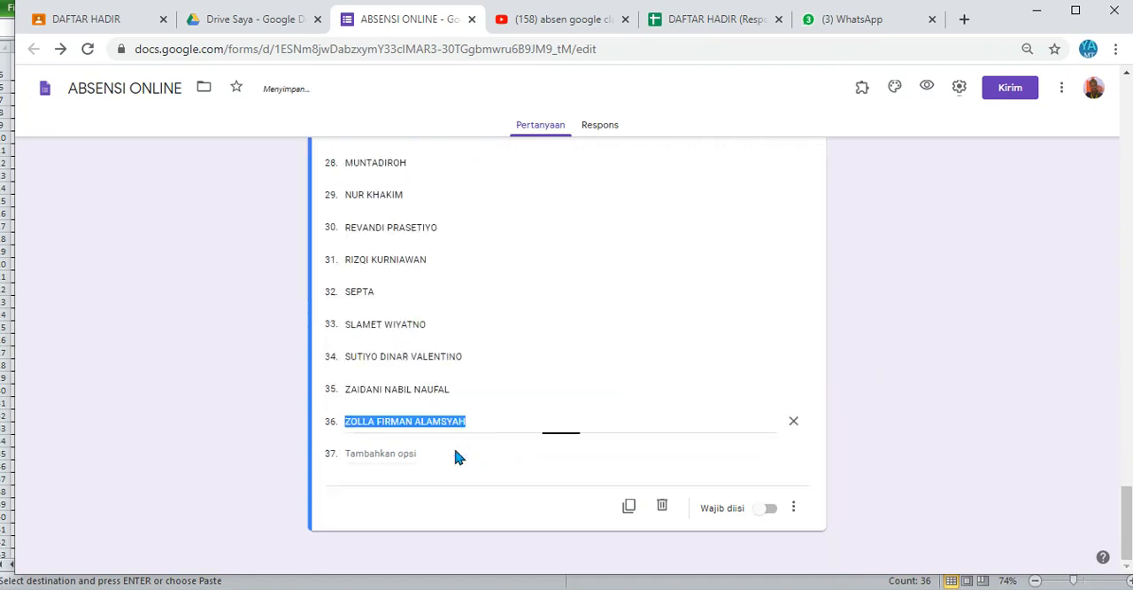
click(768, 510)
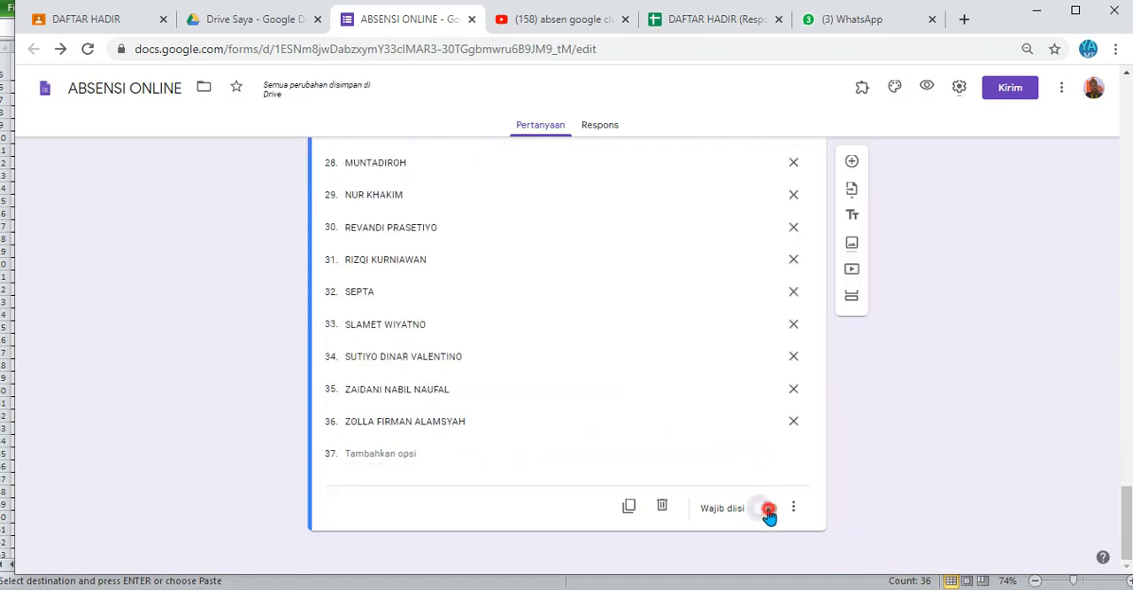
Step: Add a new section after the X TKRO 1 section and title it X TKRO 2
click(852, 298)
click(482, 547)
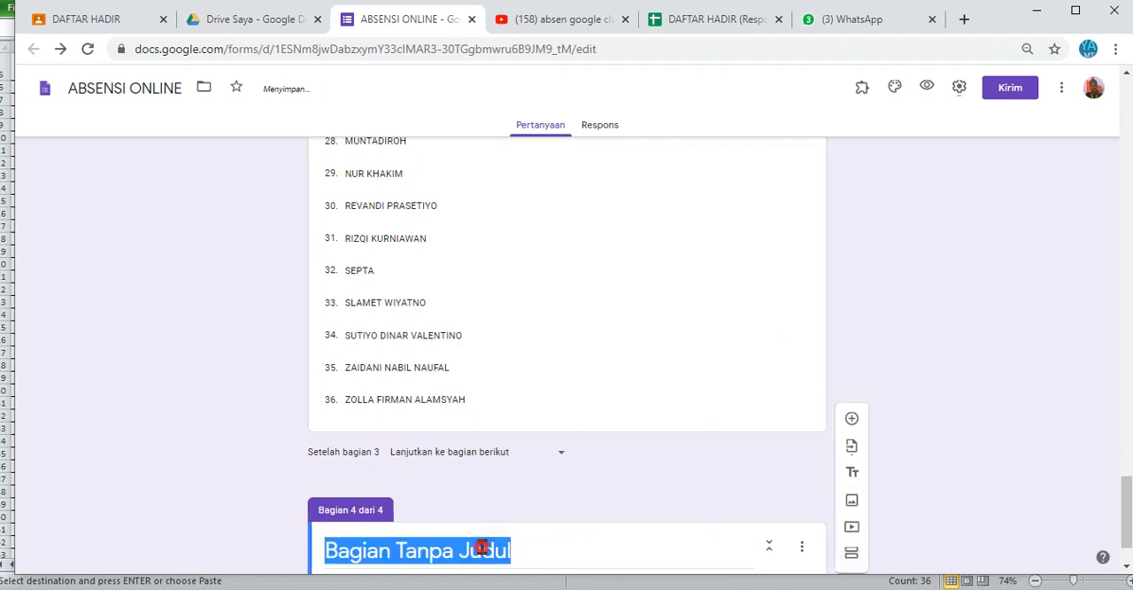
text(X)
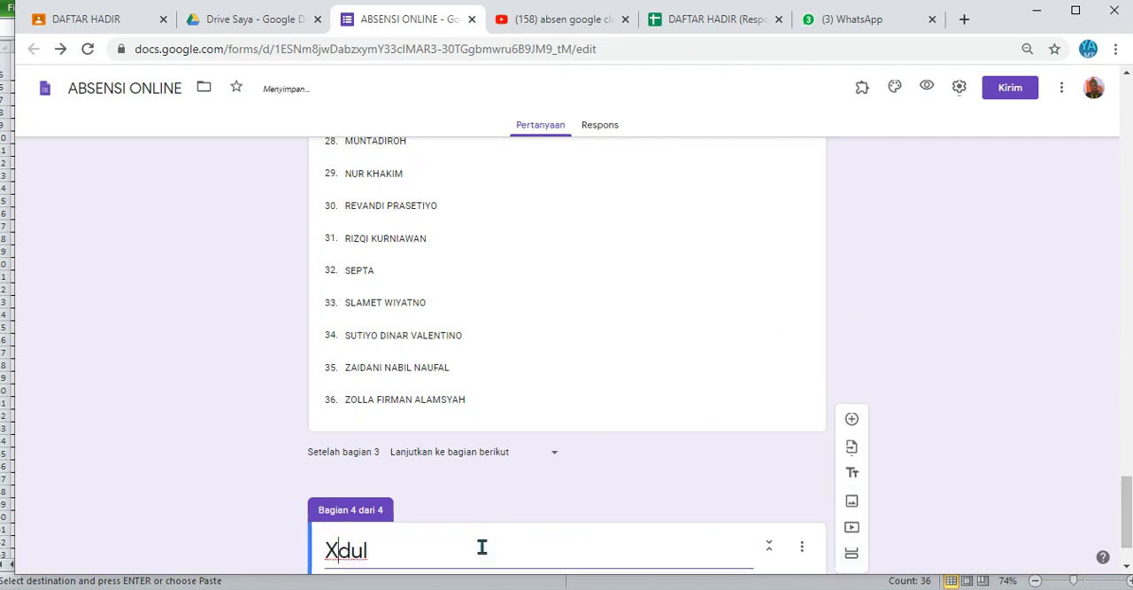
key(Delete)
key(Delete)
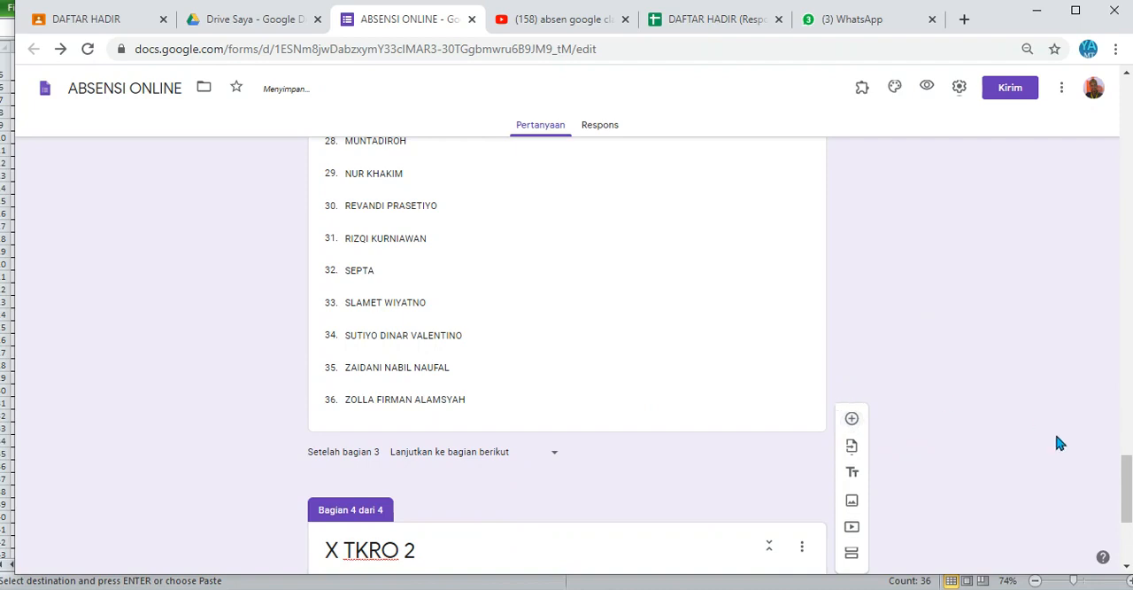
Step: Add a question titled "Nama : X TKRO 2" to the X TKRO 2 section and set its type to Drop-down
drag(1129, 481, 1129, 518)
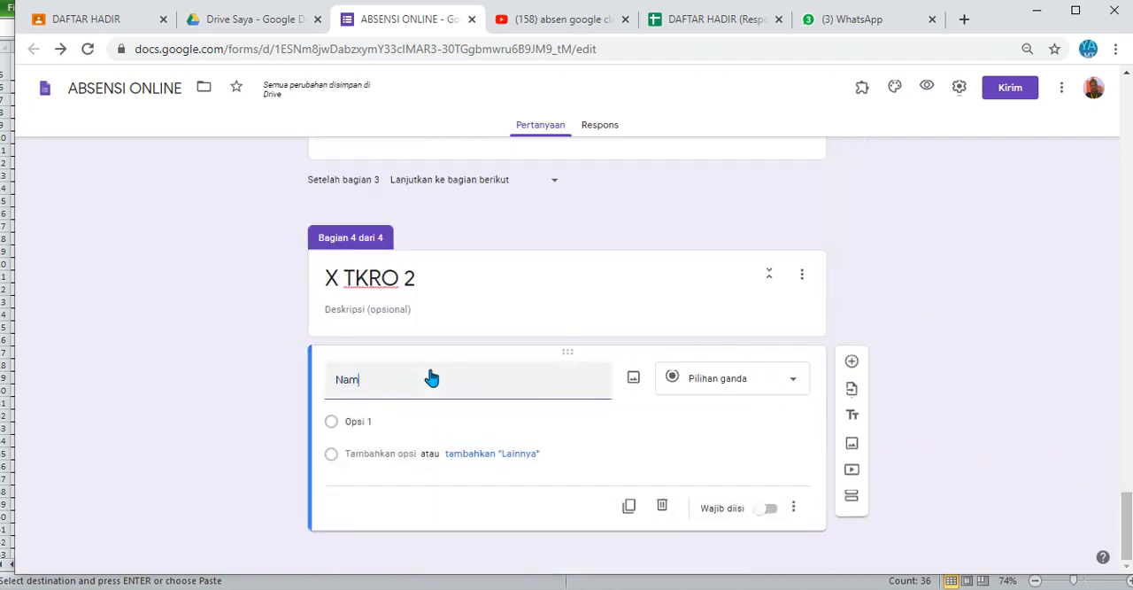
text(: )
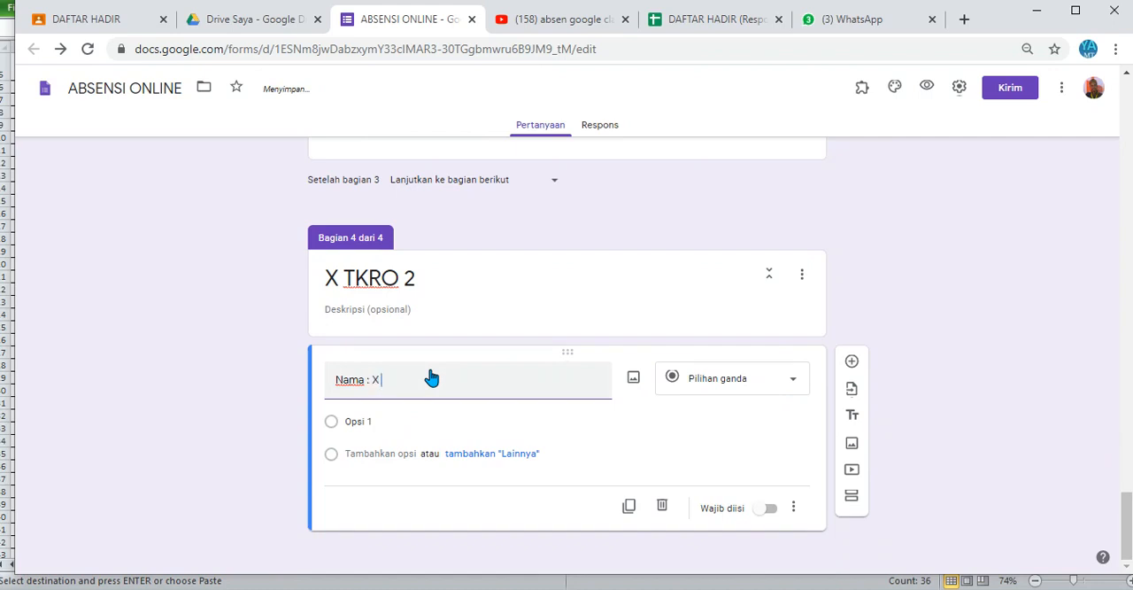
text(X TKRO 2)
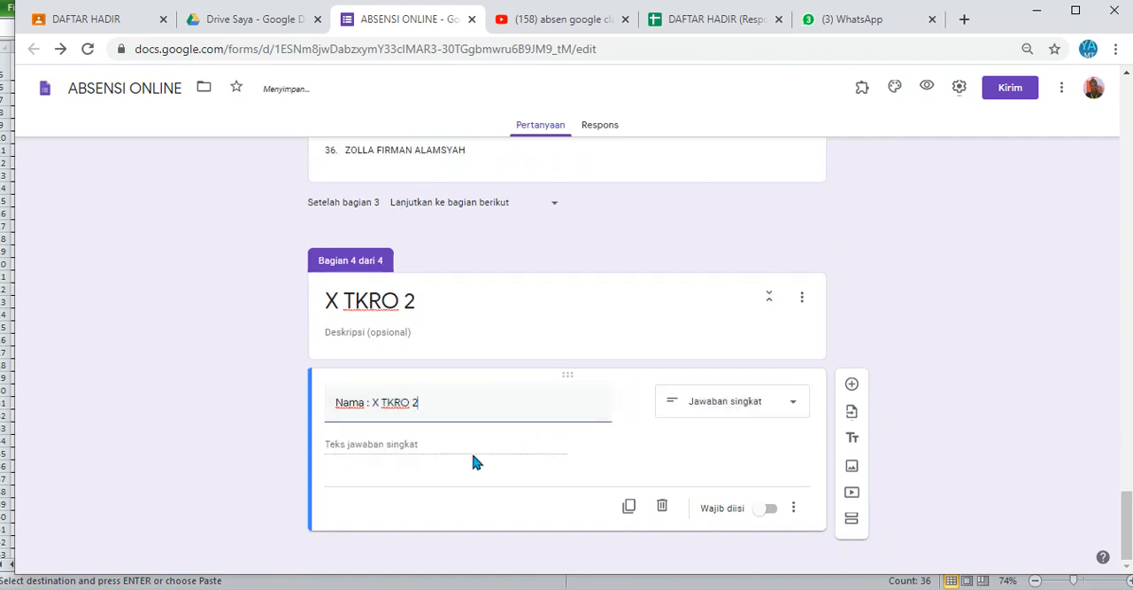
click(746, 405)
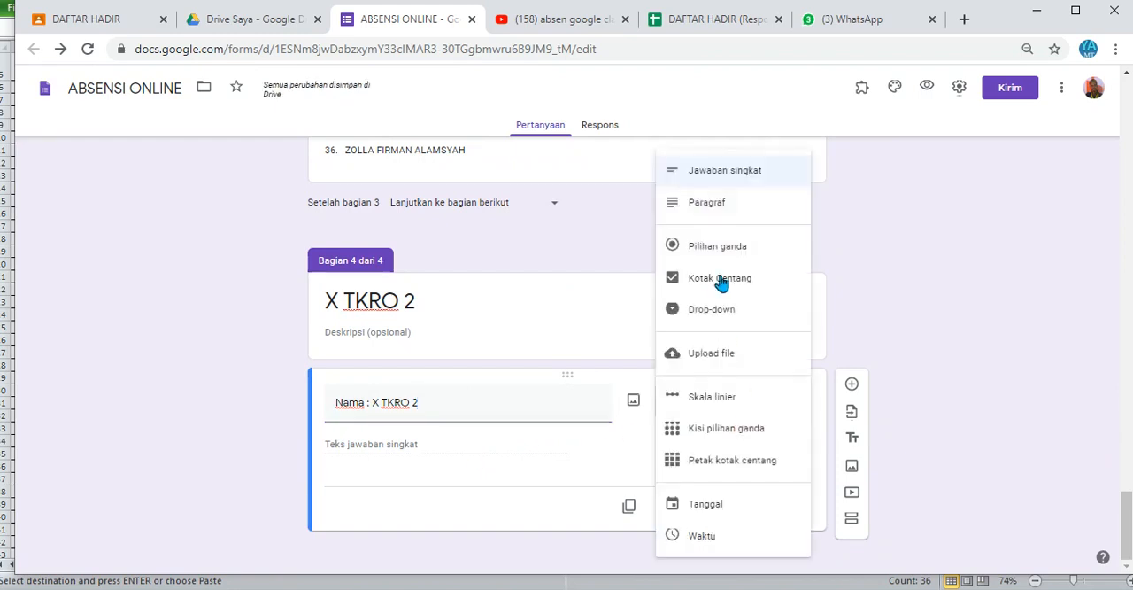
click(721, 312)
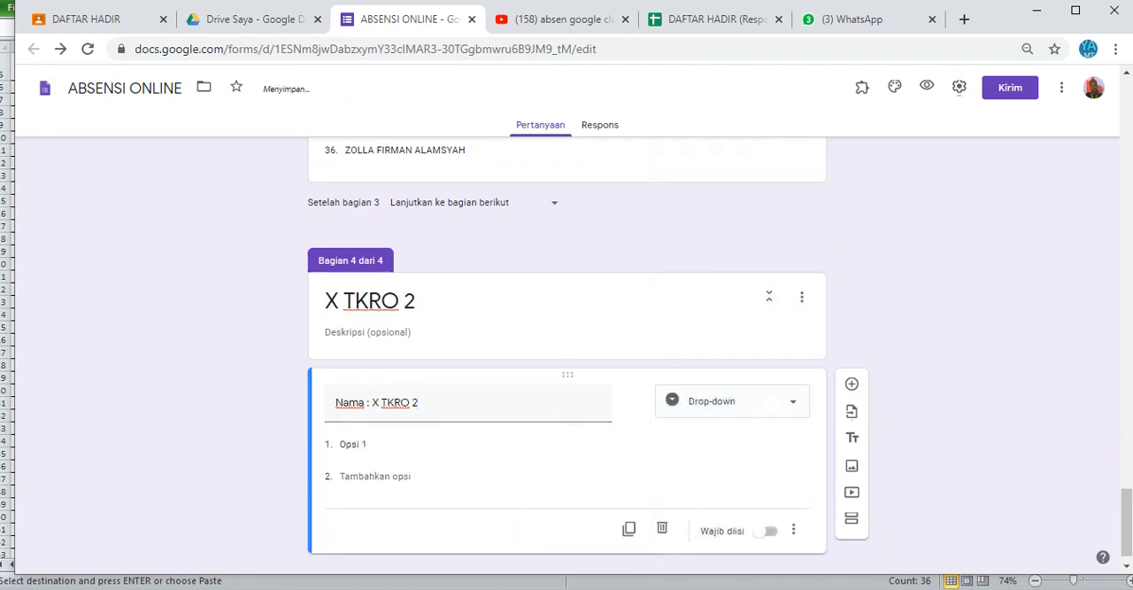
Step: Fill the "Nama : X TKRO 2" options with the student names copied from Excel's XTKR 2 sheet
key(alt+Tab)
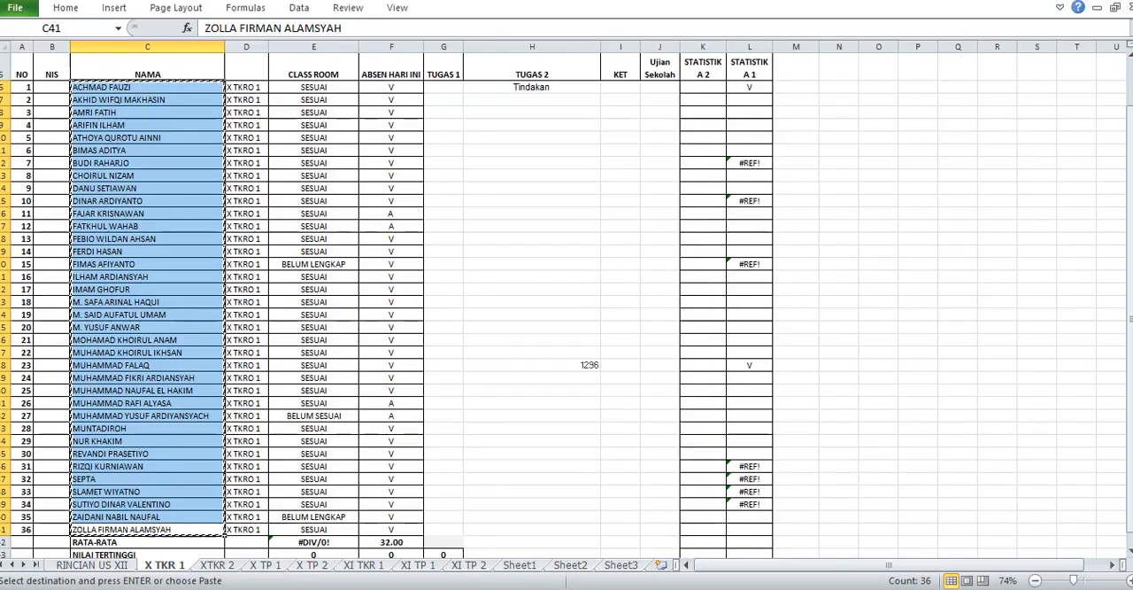
click(204, 567)
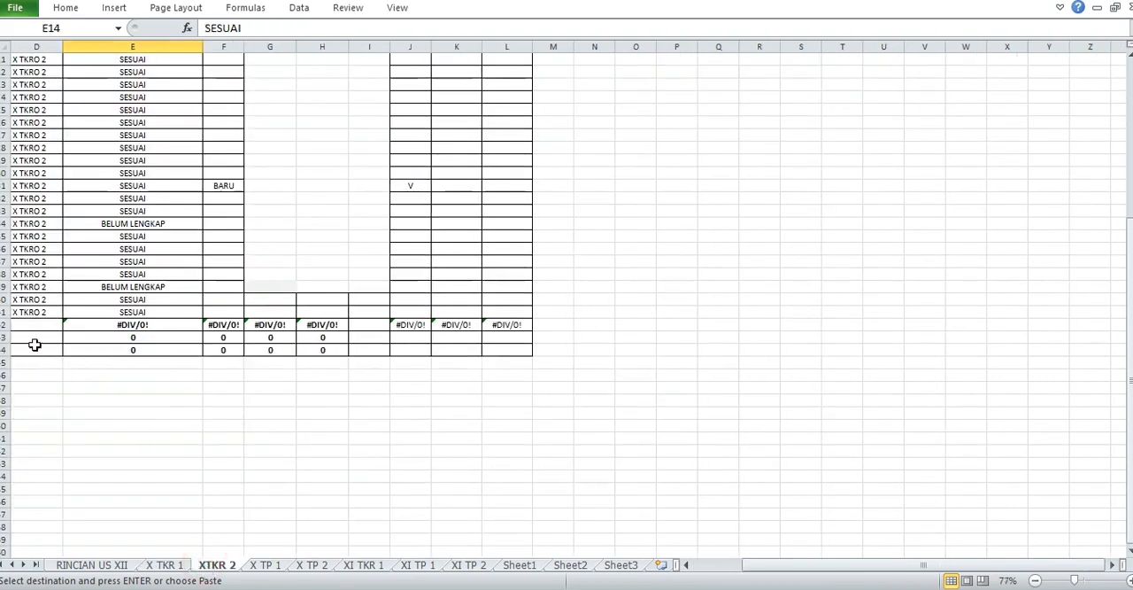
click(20, 311)
key(Home)
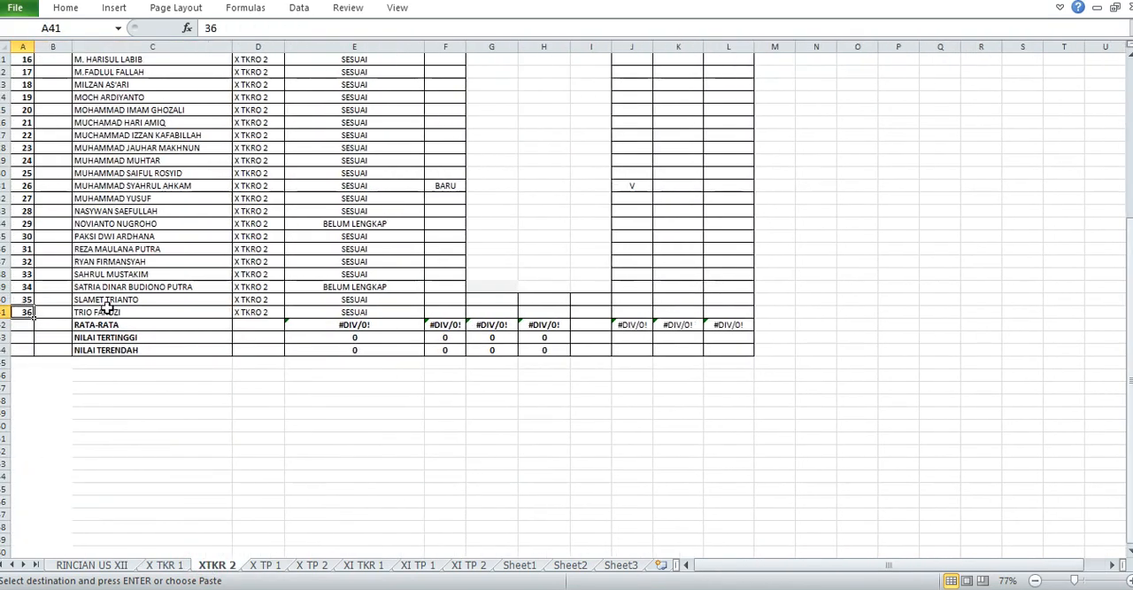
drag(109, 312, 119, 114)
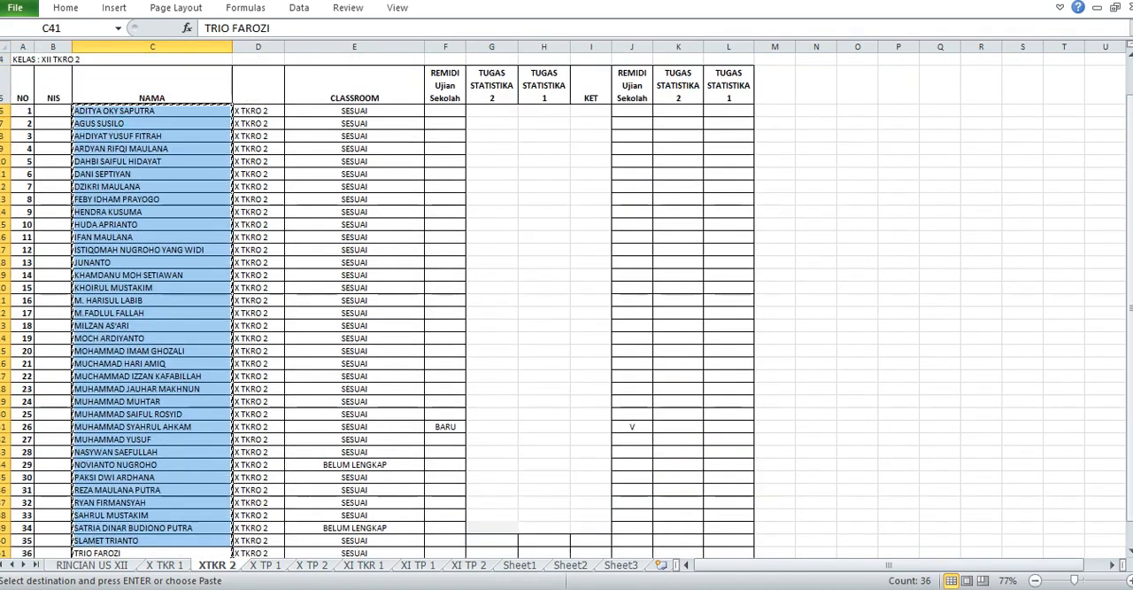
click(588, 587)
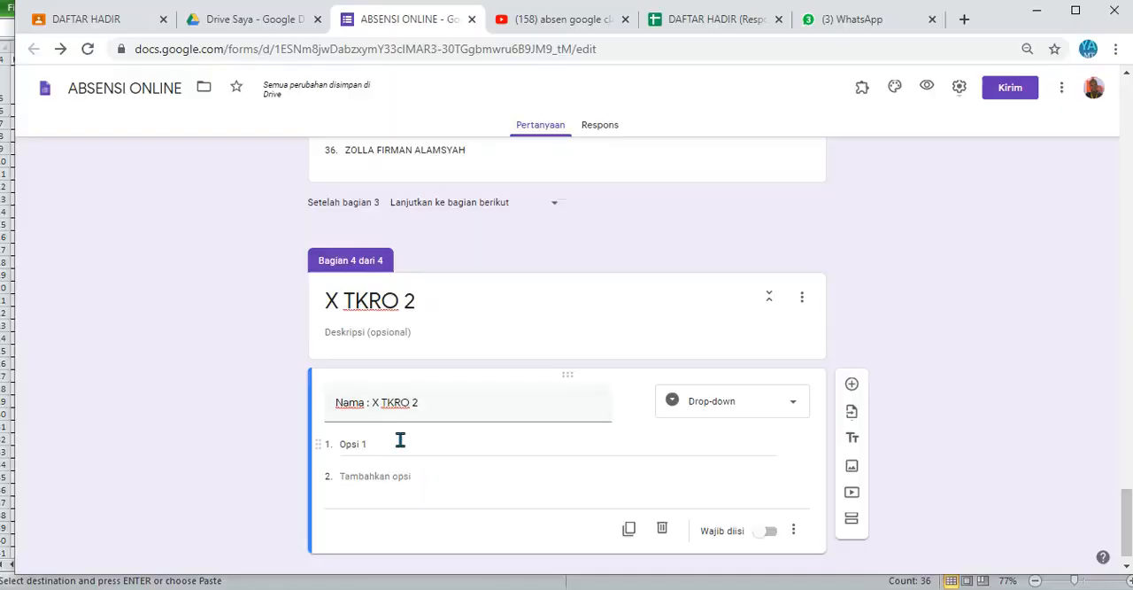
click(400, 439)
key(ctrl+v)
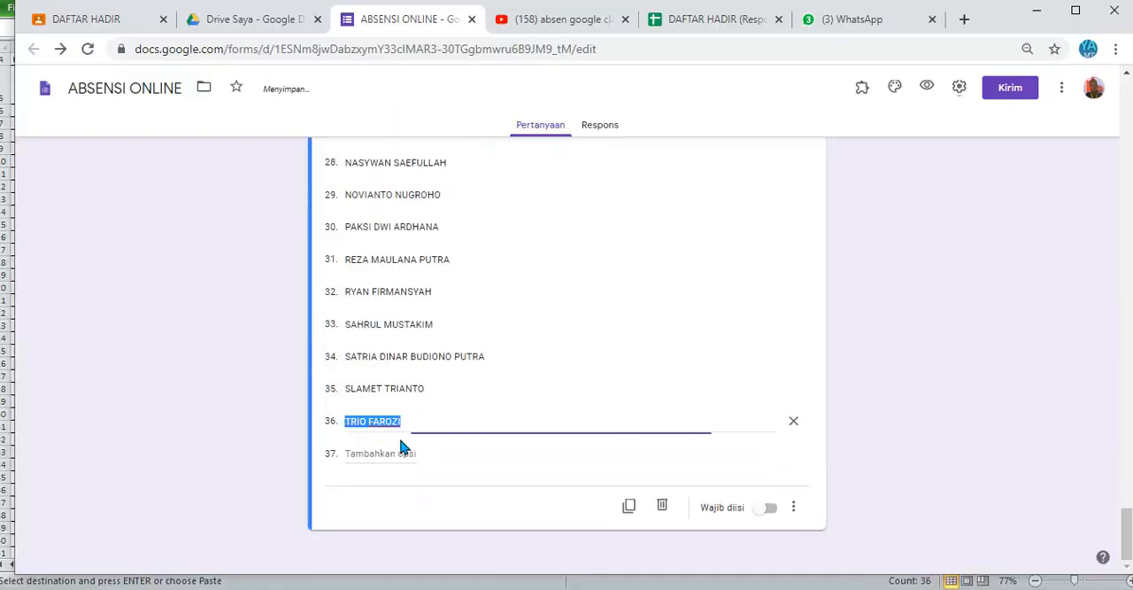
Step: Enable opening a section based on the answer for the "Nama : X TKRO 2" question and mark it as required
click(786, 507)
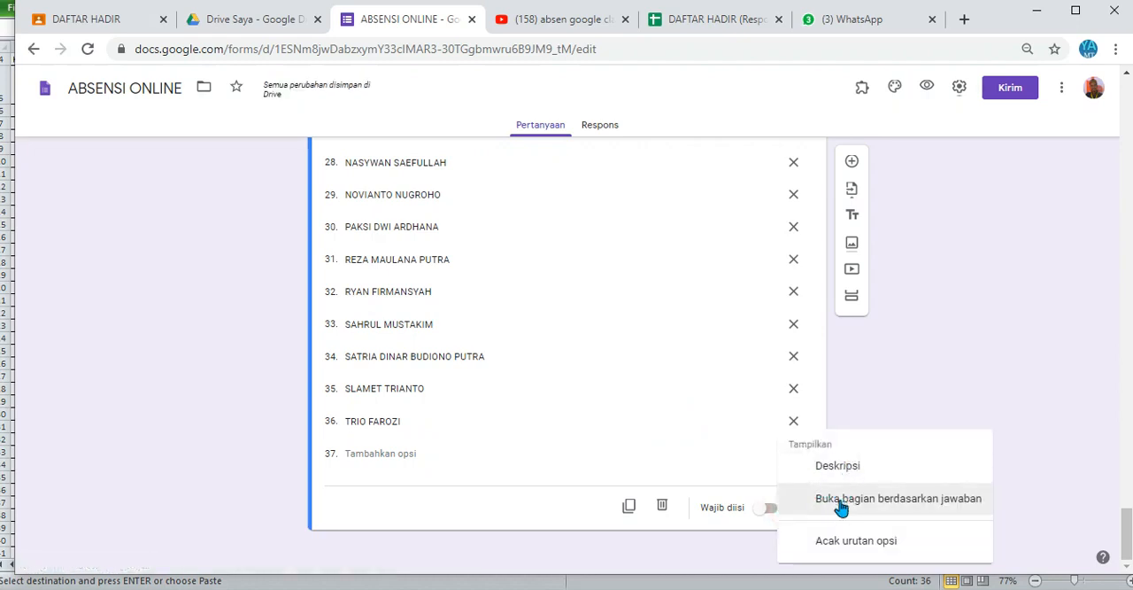
click(841, 501)
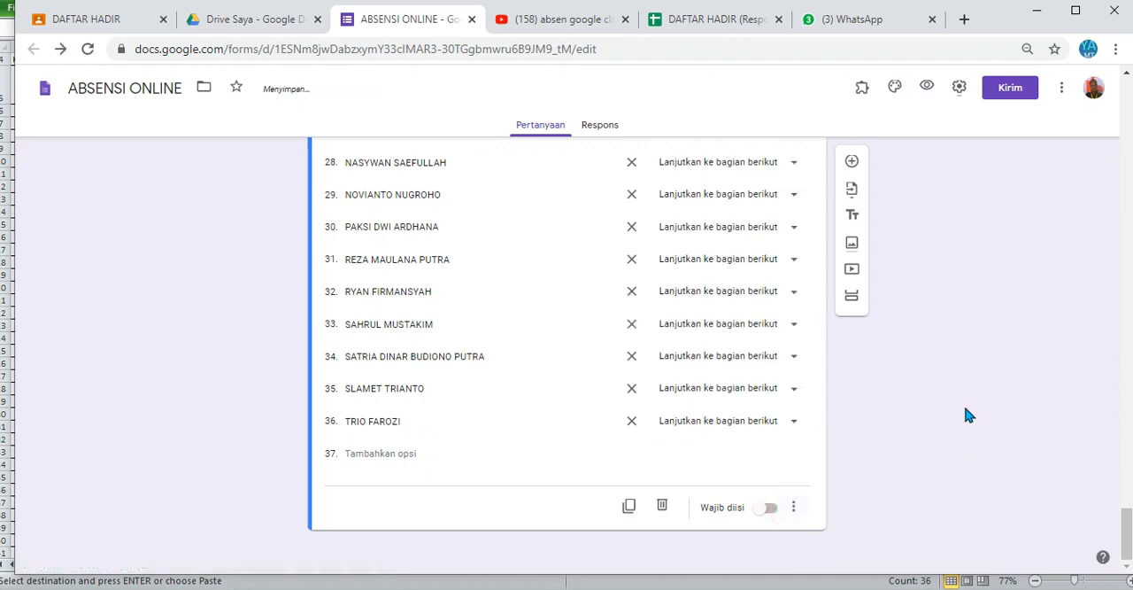
click(820, 424)
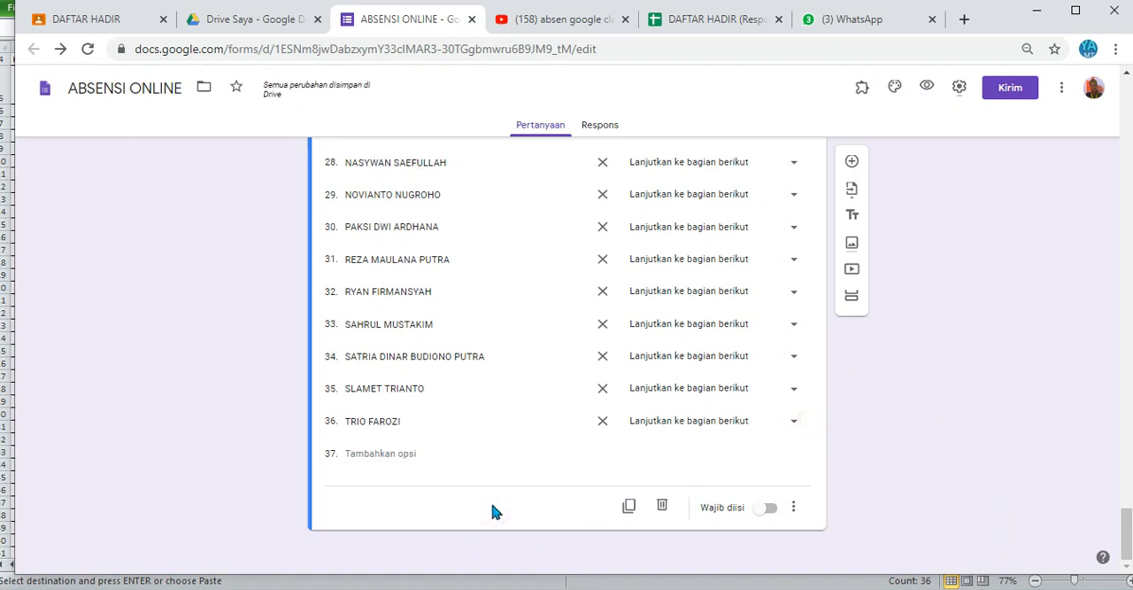
click(770, 508)
Step: Add a new section after the X TKRO 2 section and title it Keterangan Kehadiran
click(851, 295)
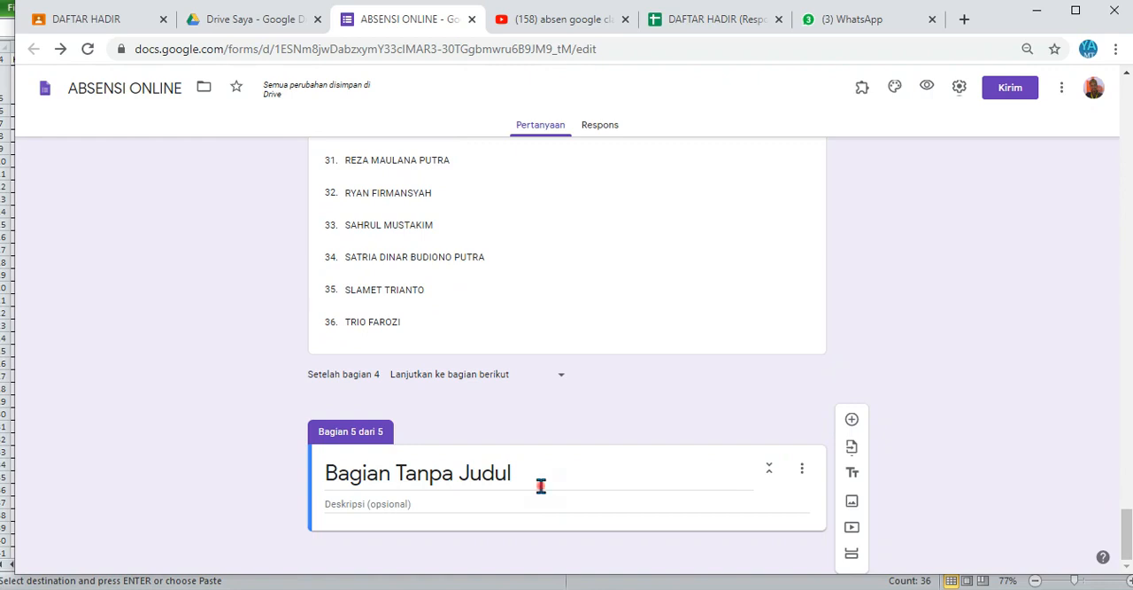
click(540, 485)
text(K)
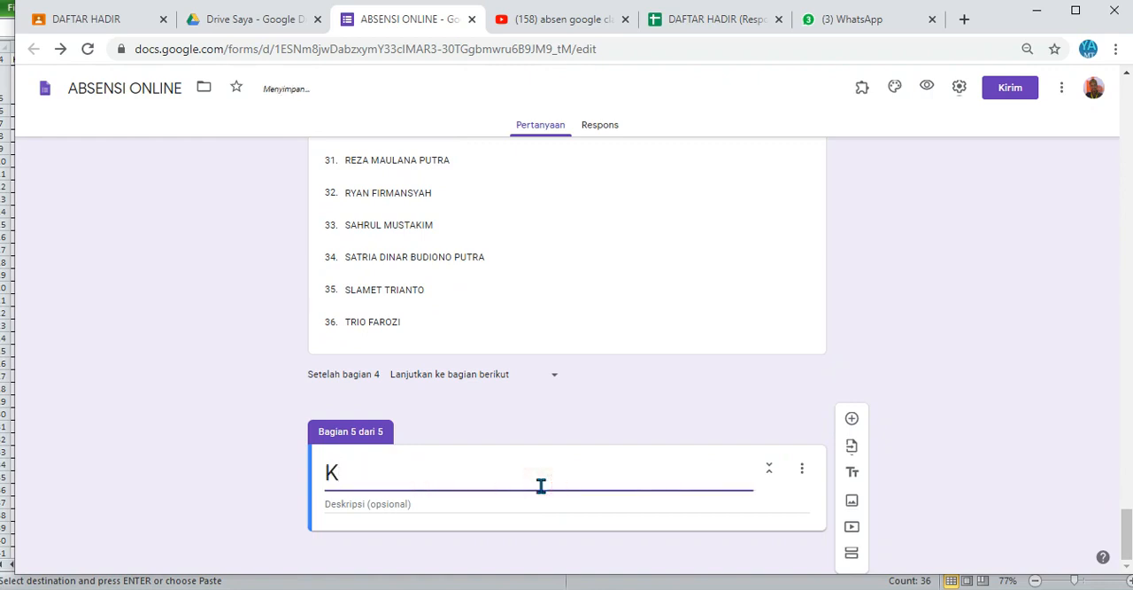
text(eteran)
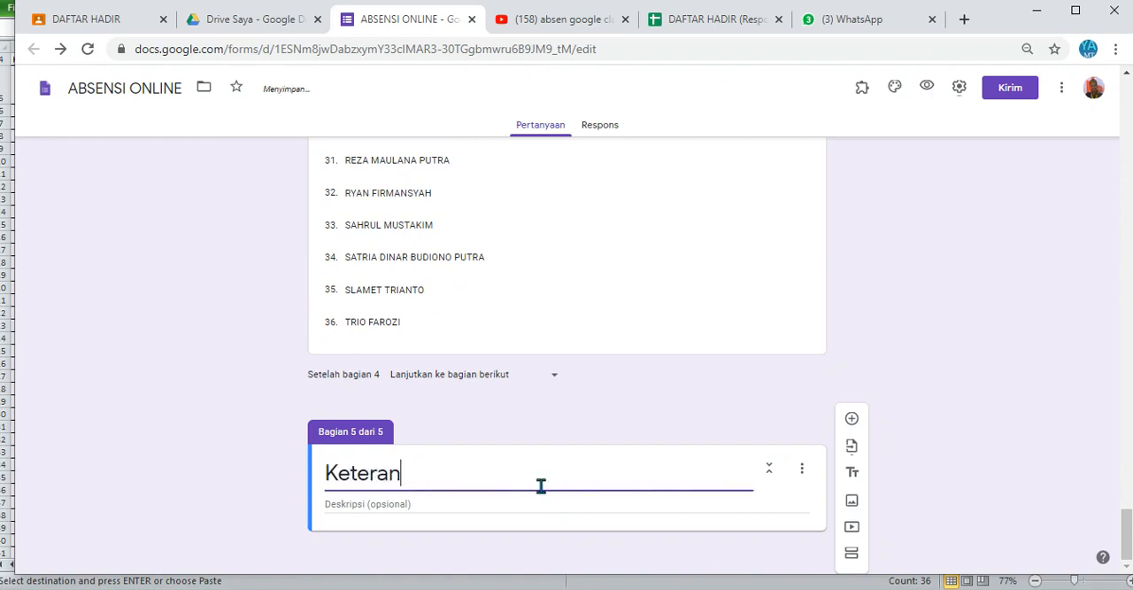
text(gan Kehadiran)
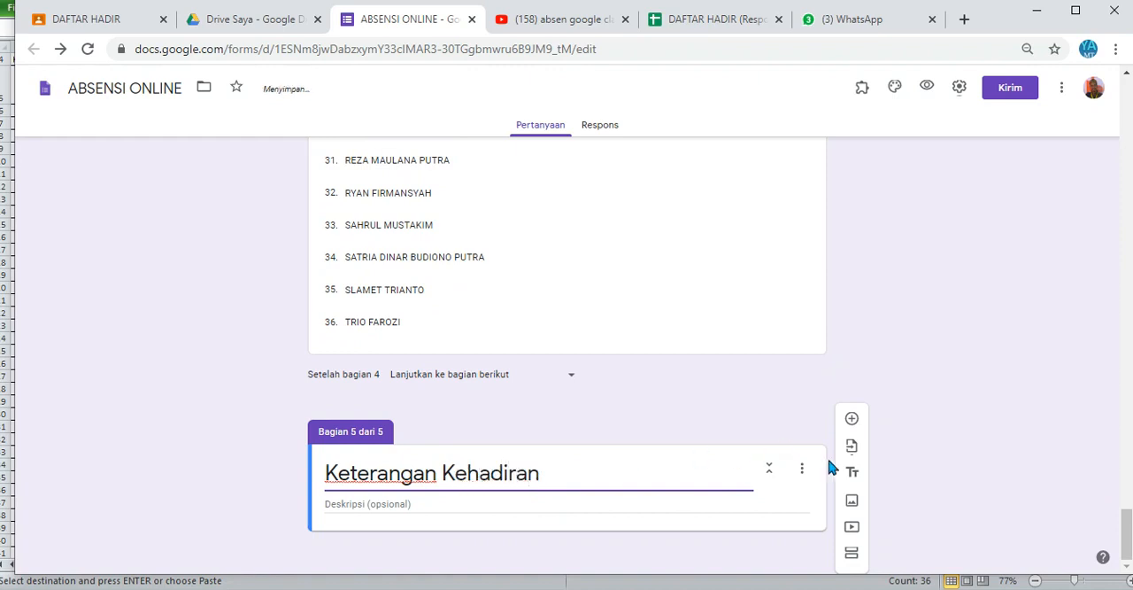
Step: Add a required multiple-choice question titled "Kehadiran" with the single option "Hadir" to the Keterangan Kehadiran section
click(852, 418)
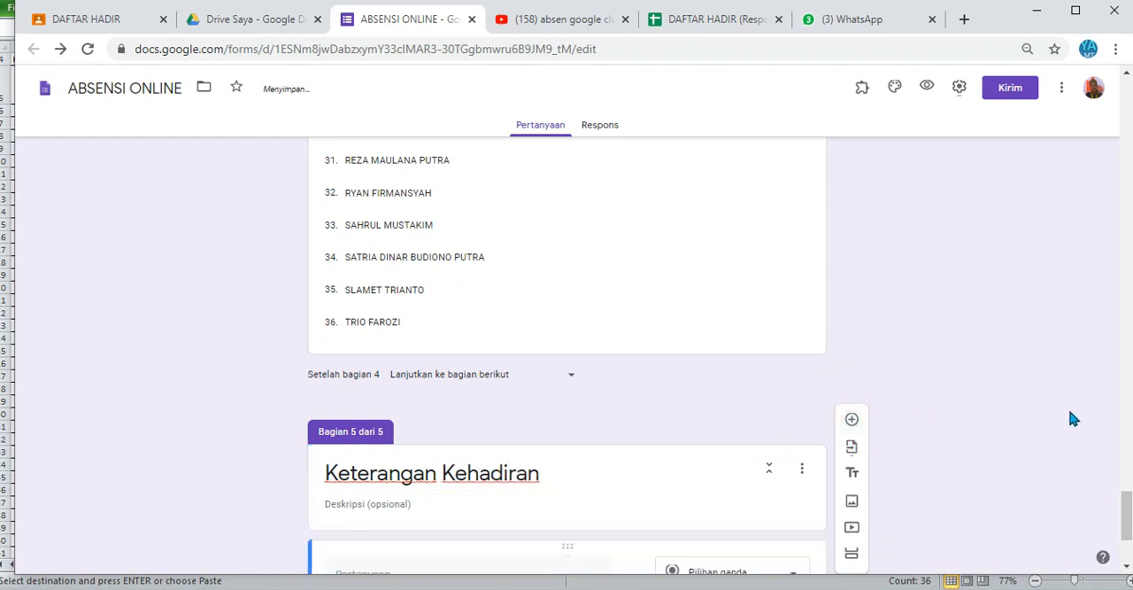
scroll(1123, 497, down, 3)
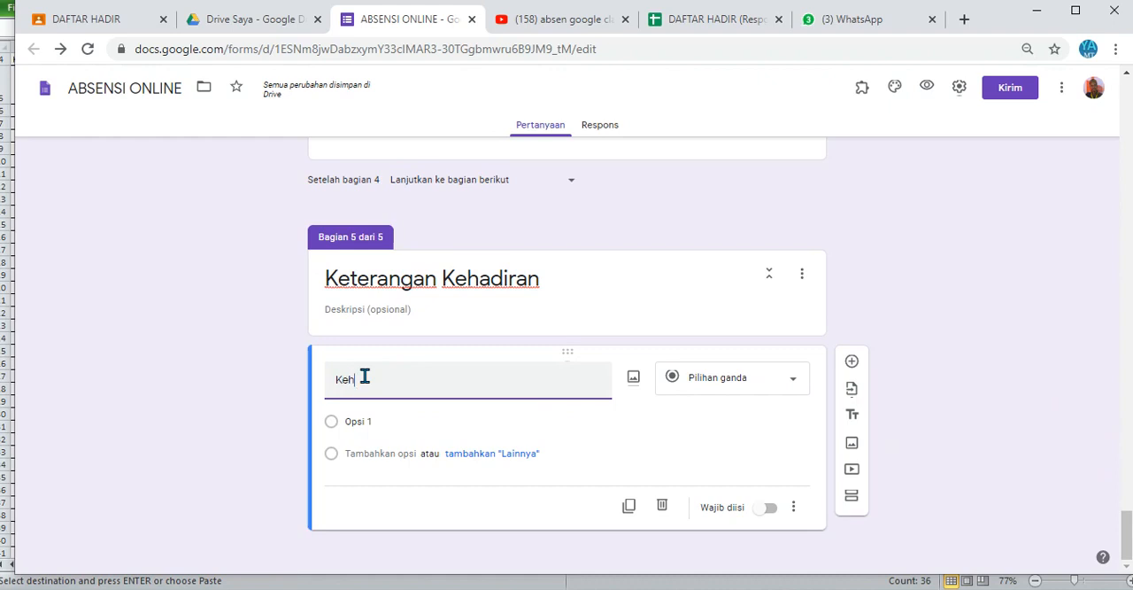
click(425, 424)
text(Hadir)
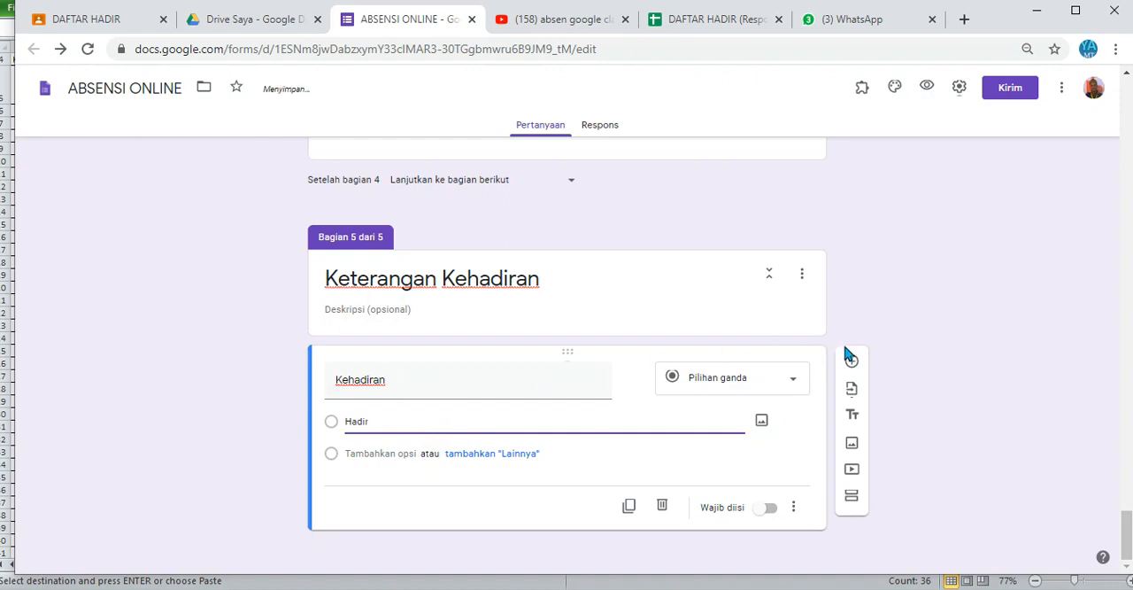
click(768, 510)
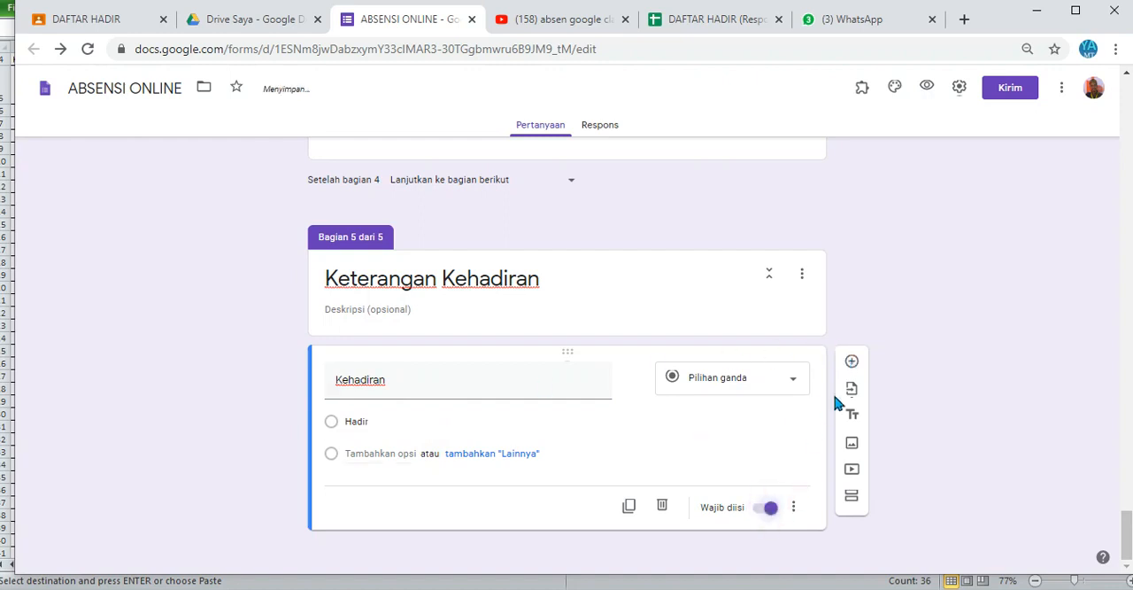
Step: Add a question titled "Ringkasan Materi" below the Kehadiran question and set its type to Paragraf
click(852, 363)
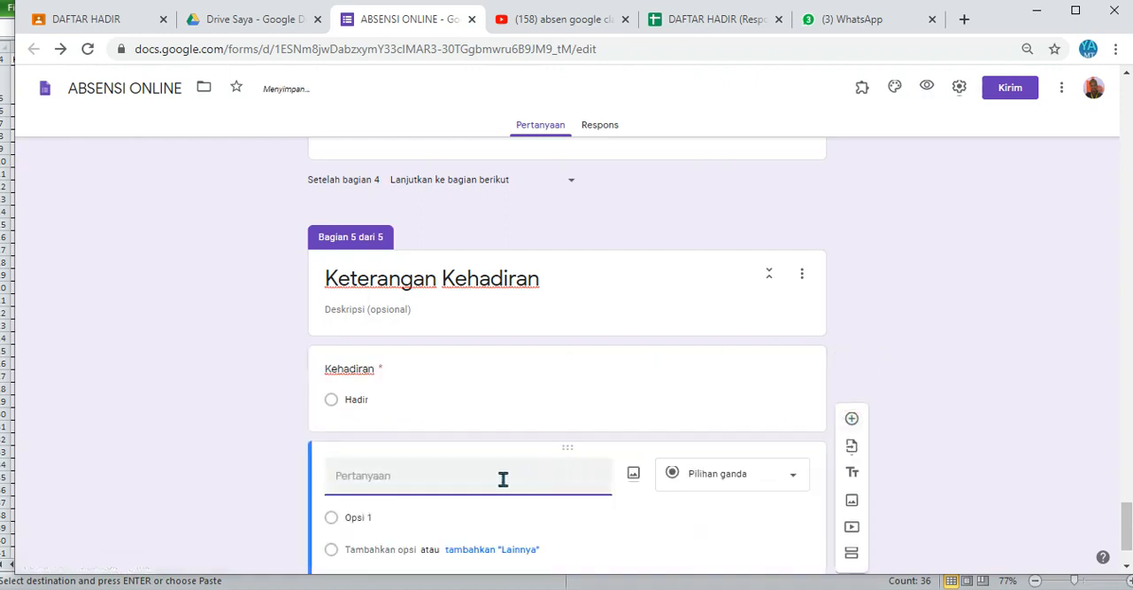
click(499, 480)
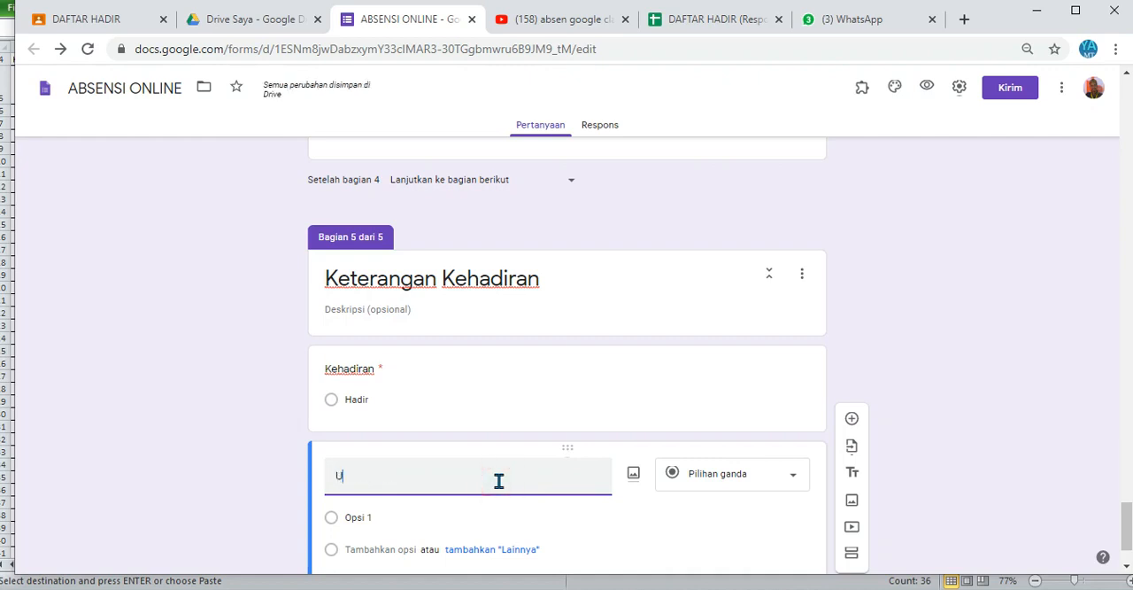
text(Uraian)
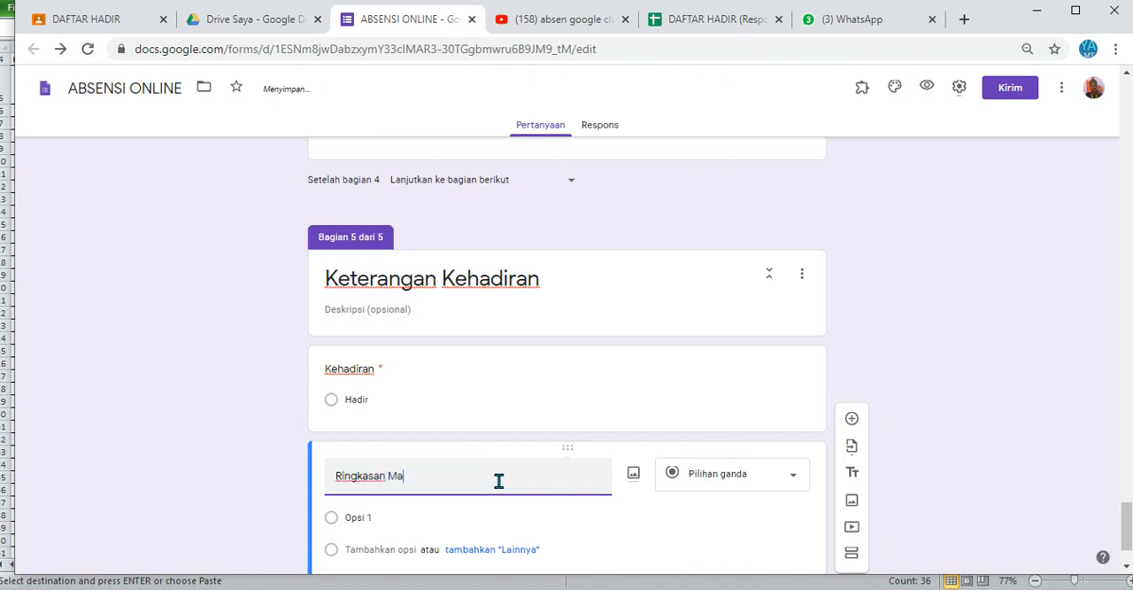
text(teri)
click(719, 472)
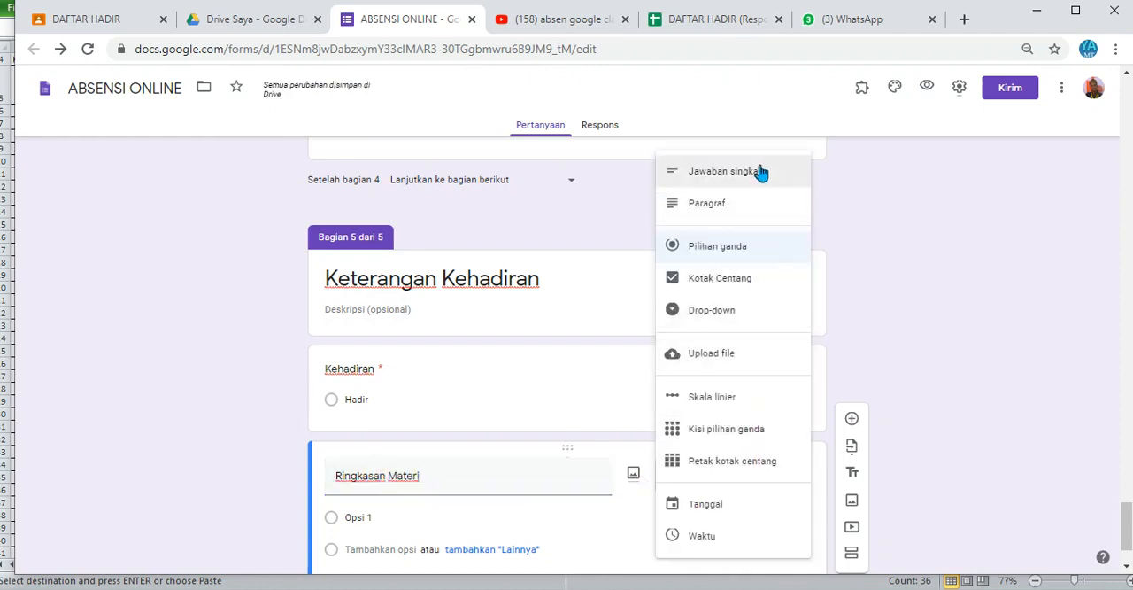
click(748, 204)
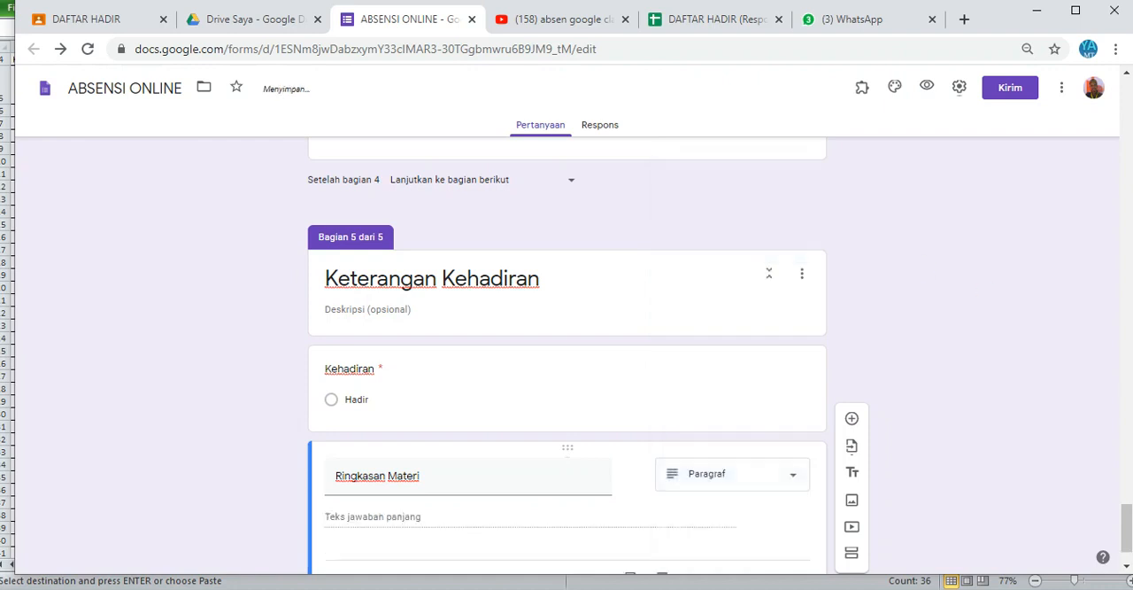
Step: Add a question titled "Foto selfie" below Ringkasan Materi, set its type to Upload file and allow respondents to upload to Drive
drag(1129, 512, 1127, 533)
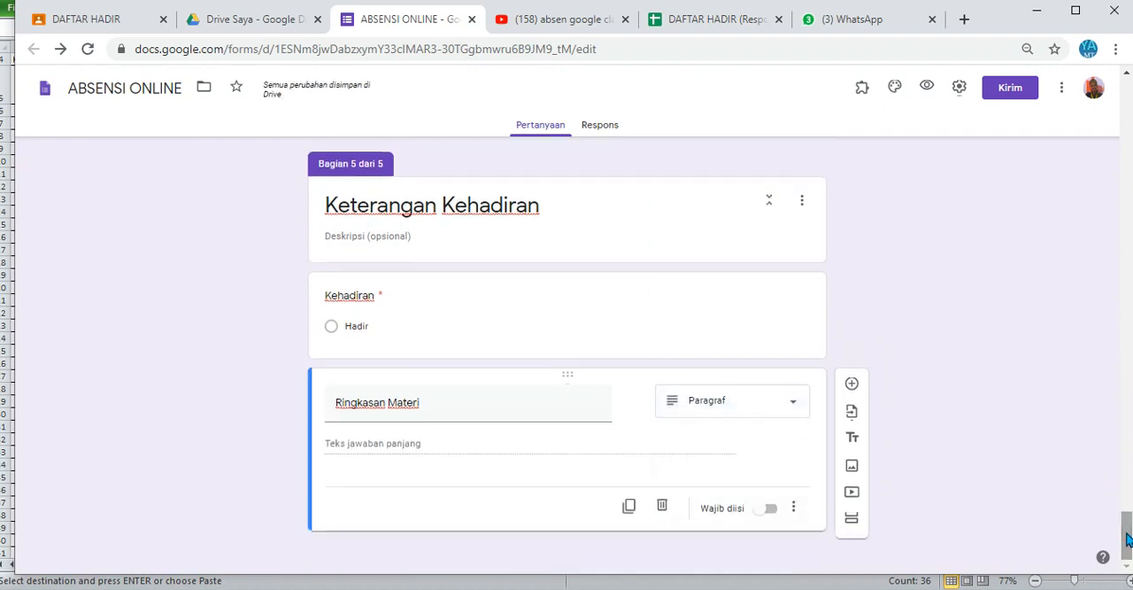
click(852, 382)
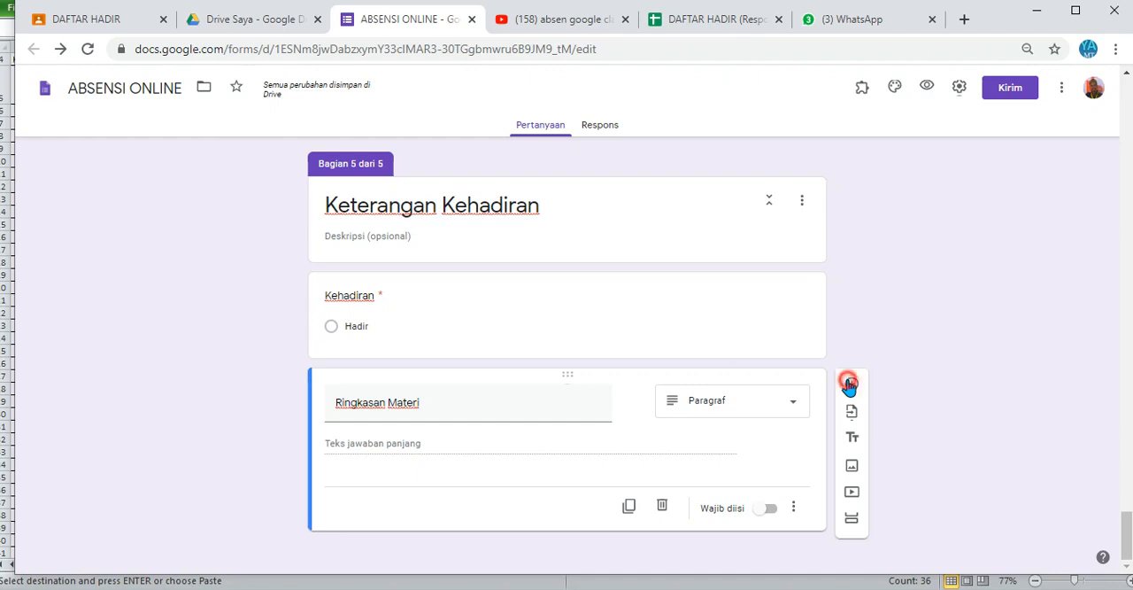
click(417, 505)
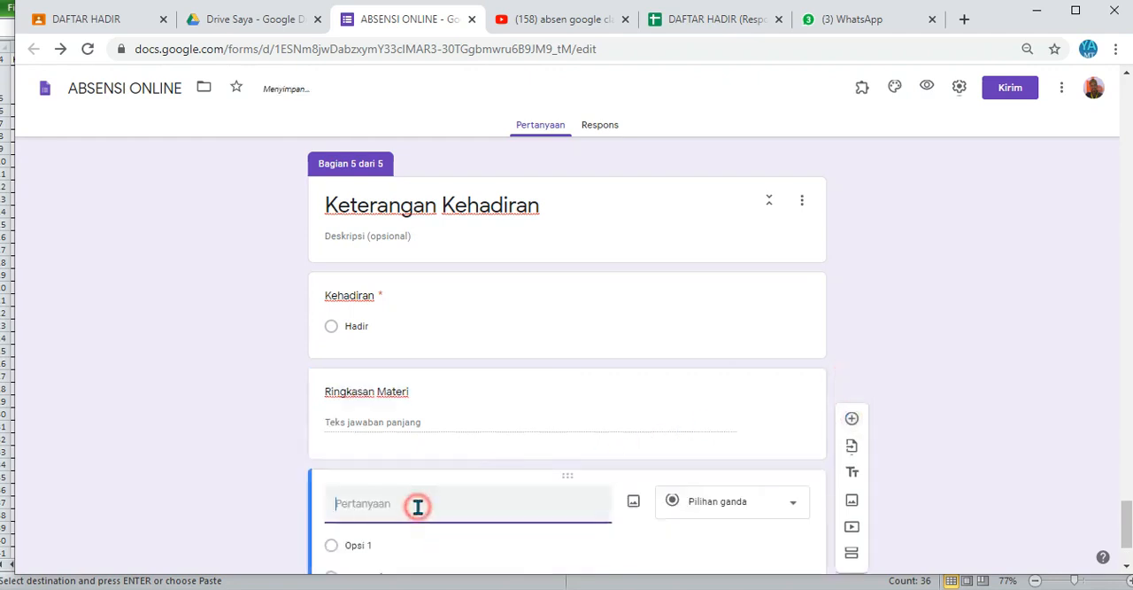
text(Foto selfie)
click(721, 502)
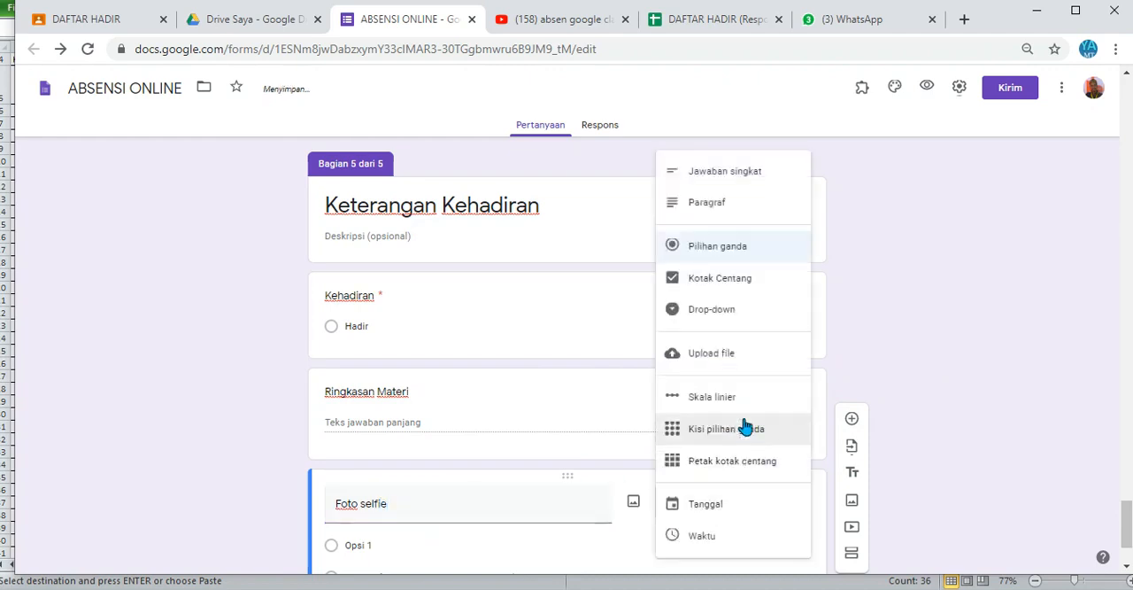
click(738, 367)
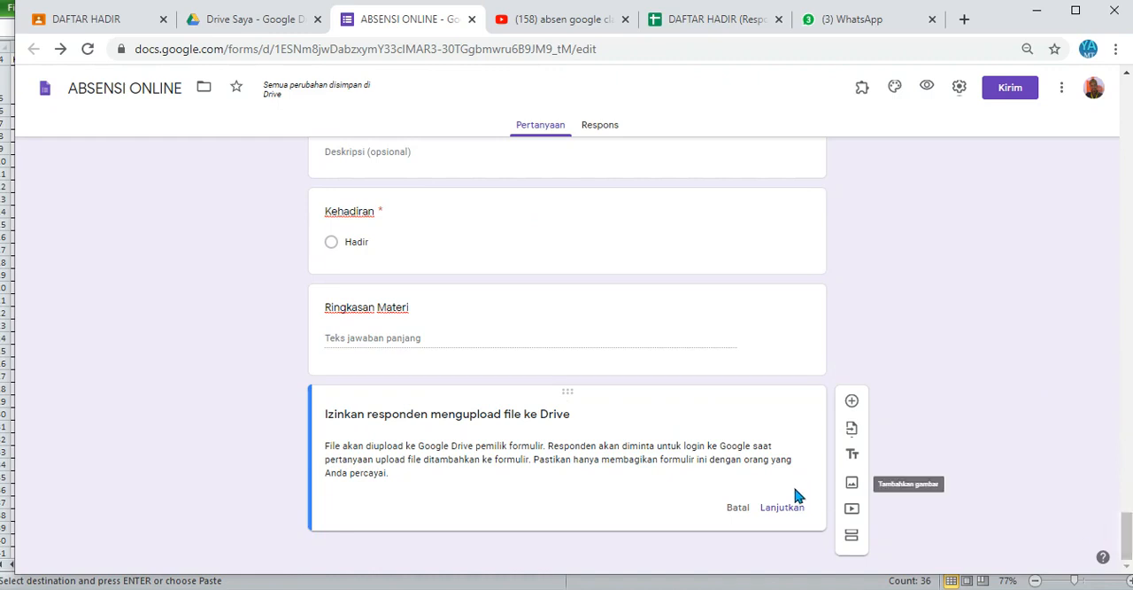
click(784, 507)
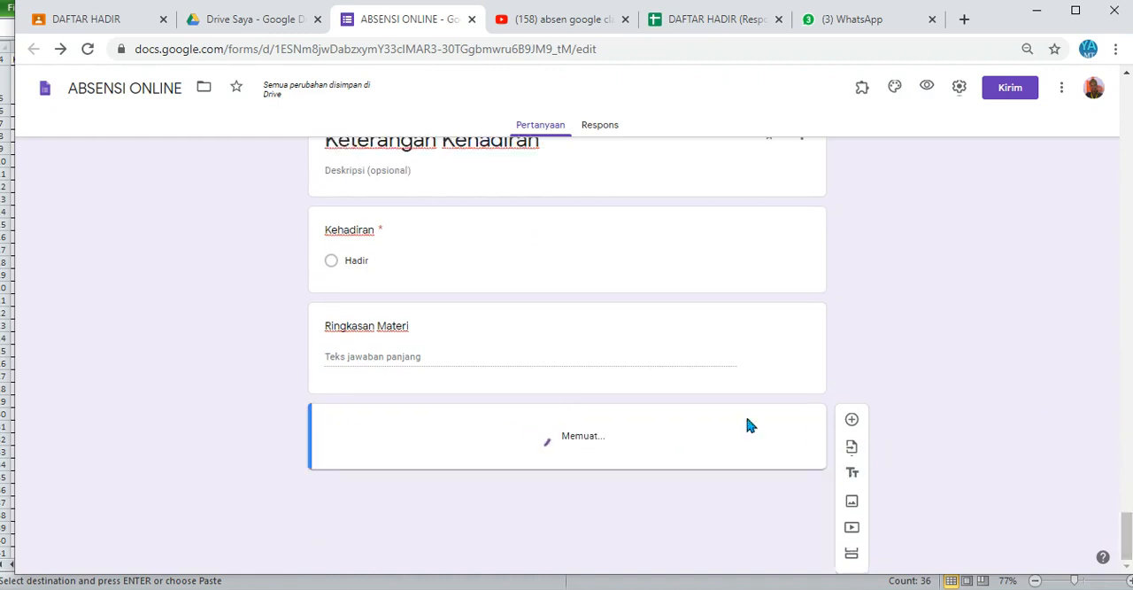
Step: Restrict the "Foto selfie" uploads to the two Gambar file types and mark the question as required
drag(1127, 523, 1126, 551)
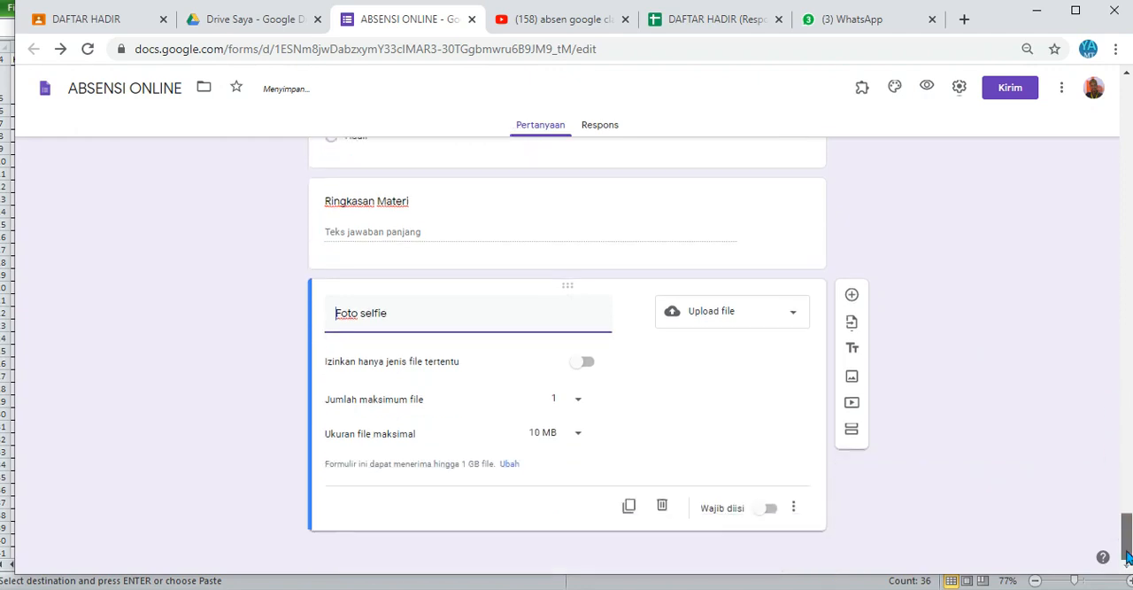
click(589, 364)
click(506, 412)
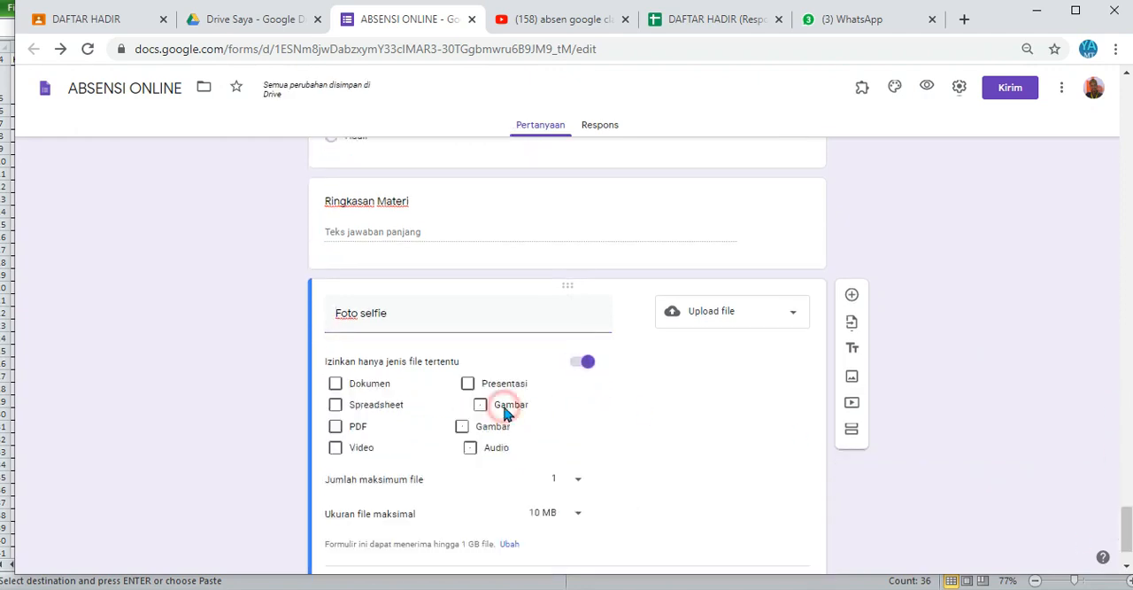
click(462, 426)
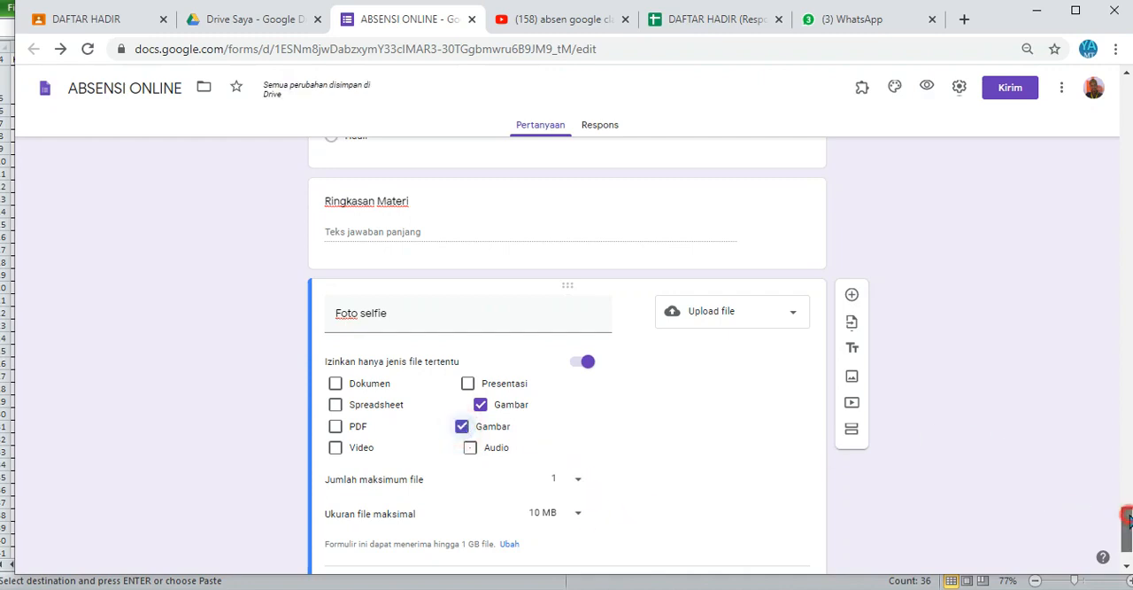
scroll(797, 460, down, 1)
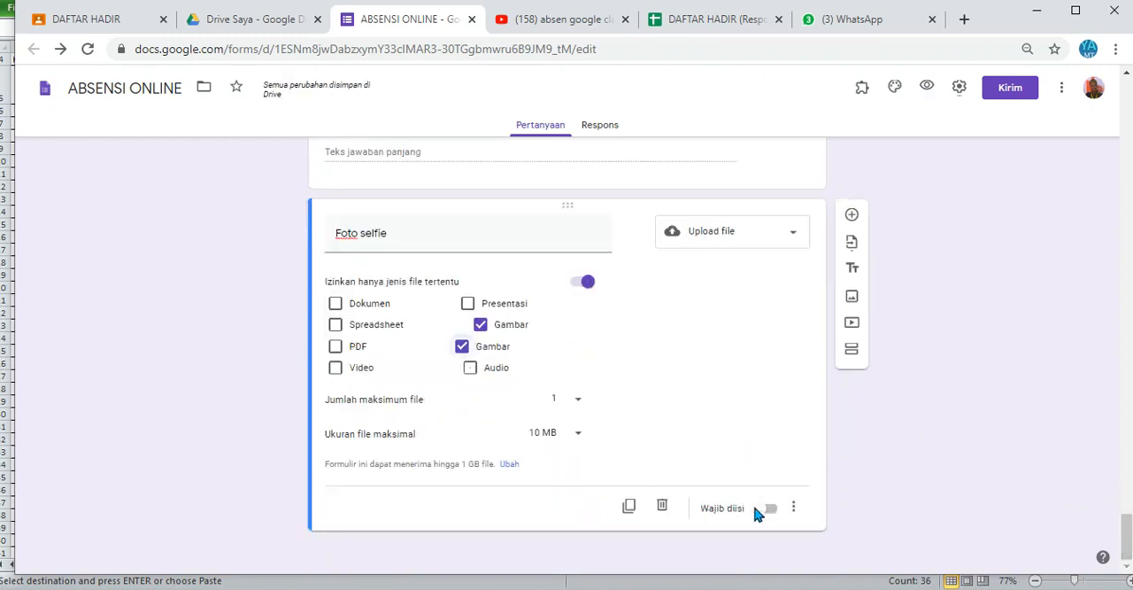
click(769, 510)
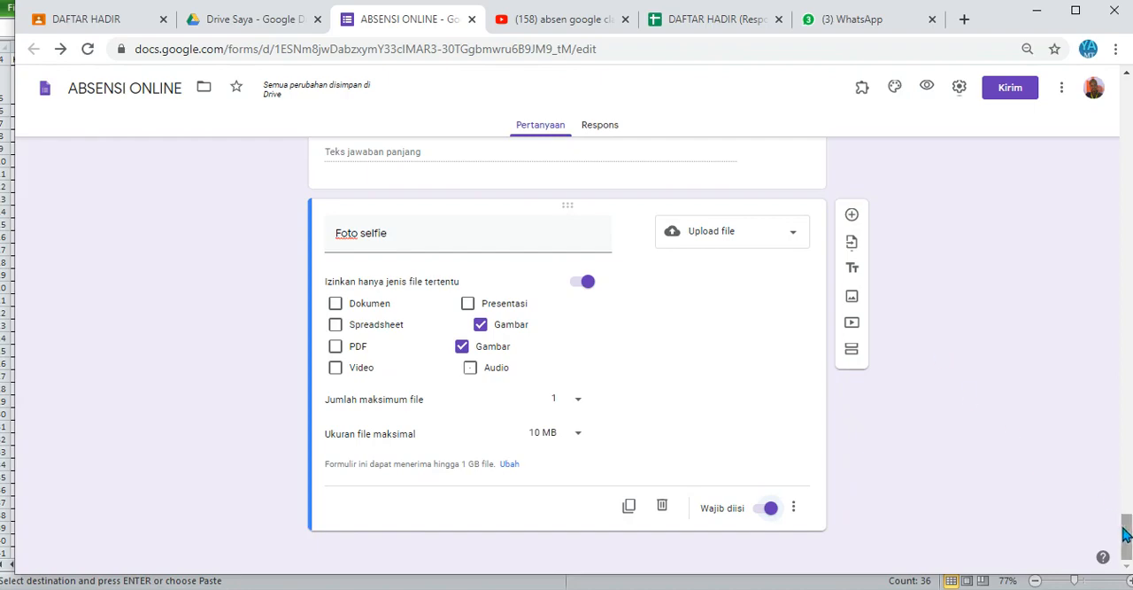
Step: Route the KELAS answers by class: X TPTU to section 2, X TKRO 1 to section 3 and X TKRO 2 to section 4
drag(1125, 531, 1060, 109)
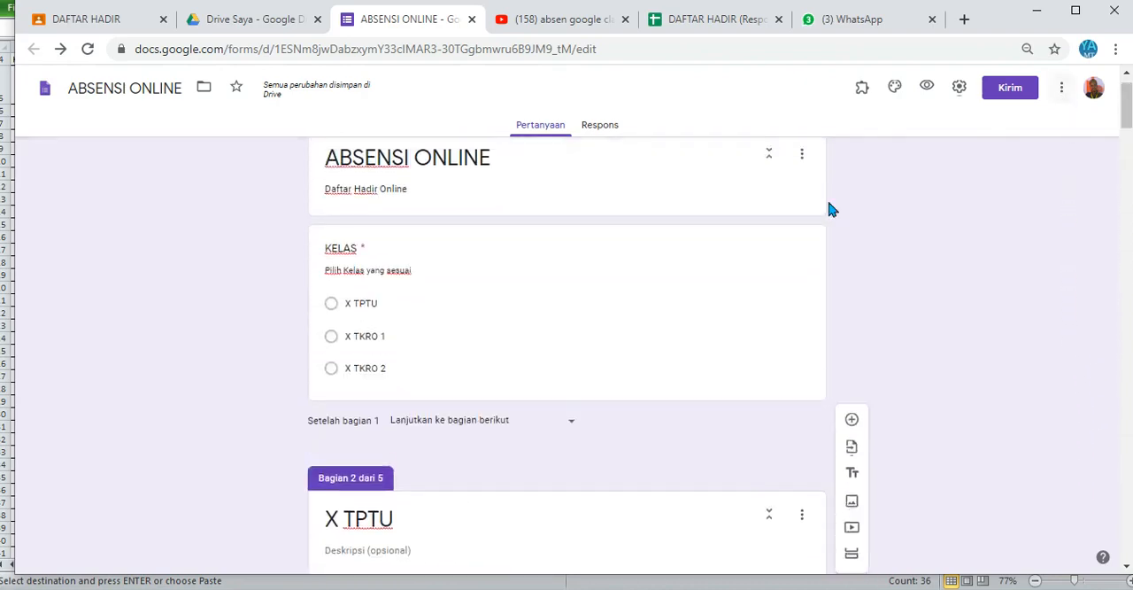
click(547, 321)
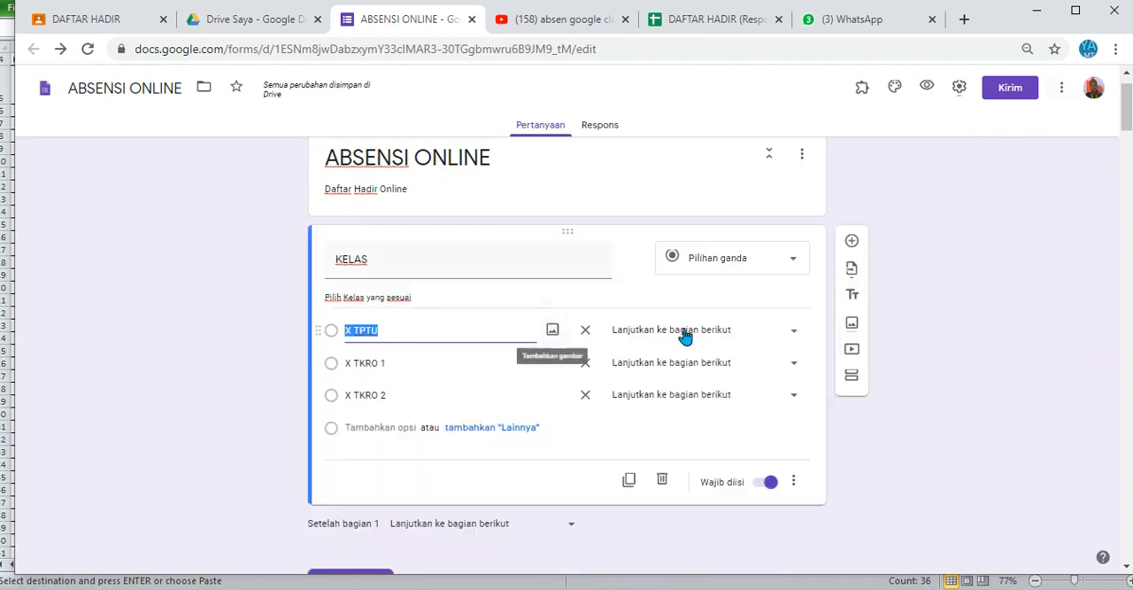
click(793, 333)
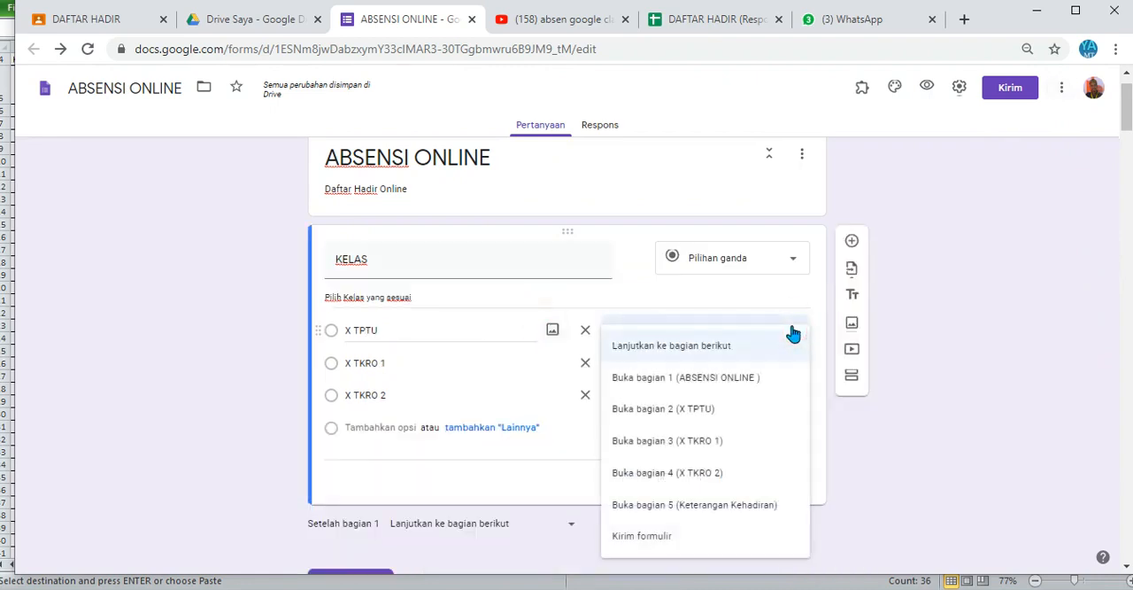
click(714, 410)
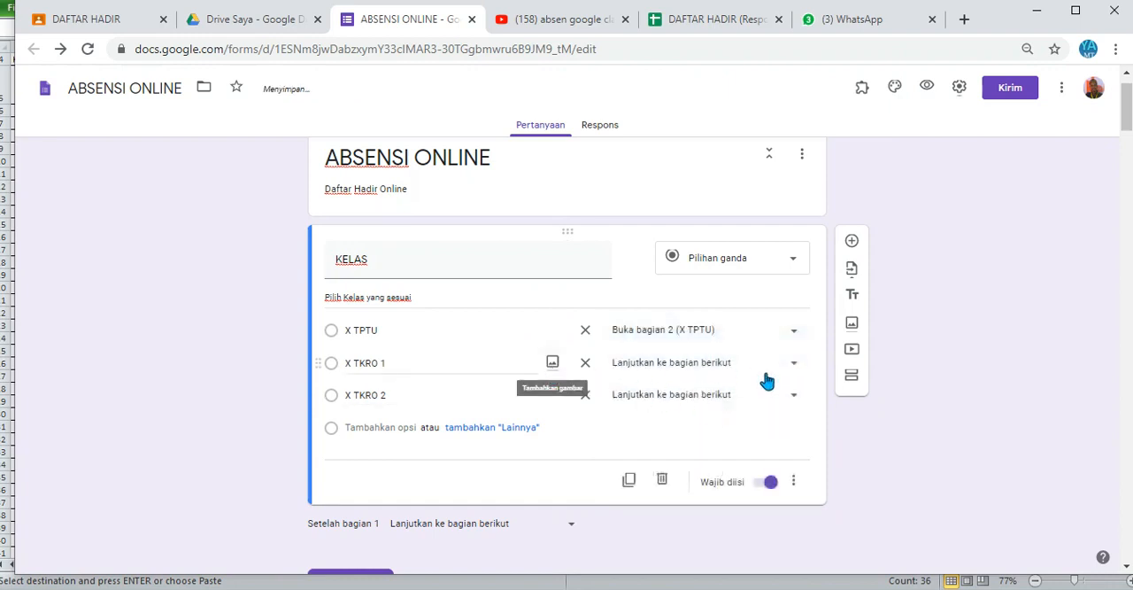
click(788, 365)
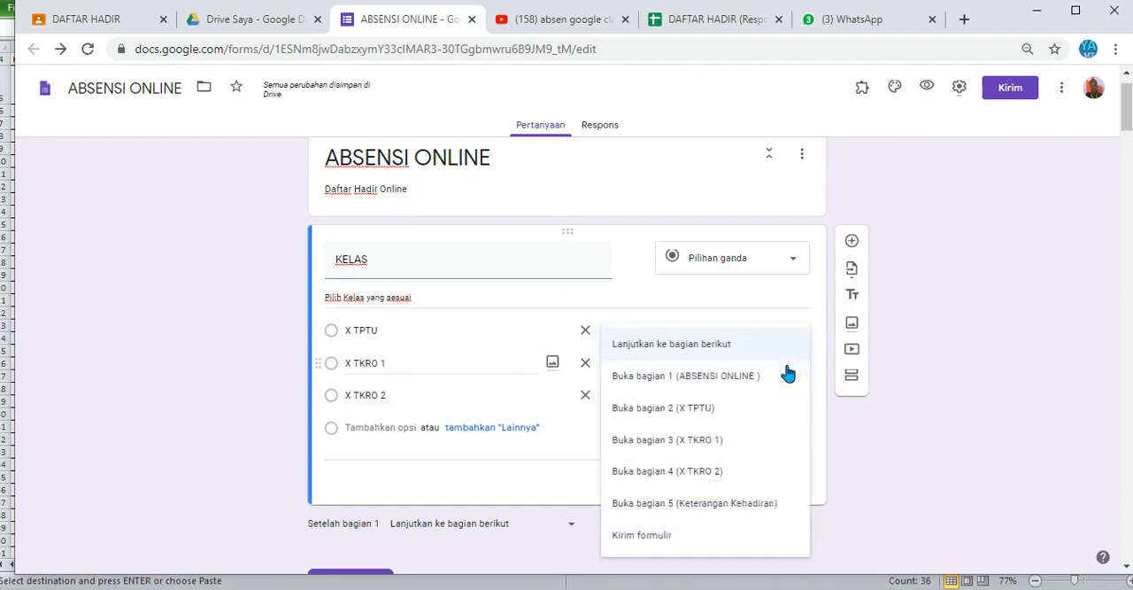
click(719, 439)
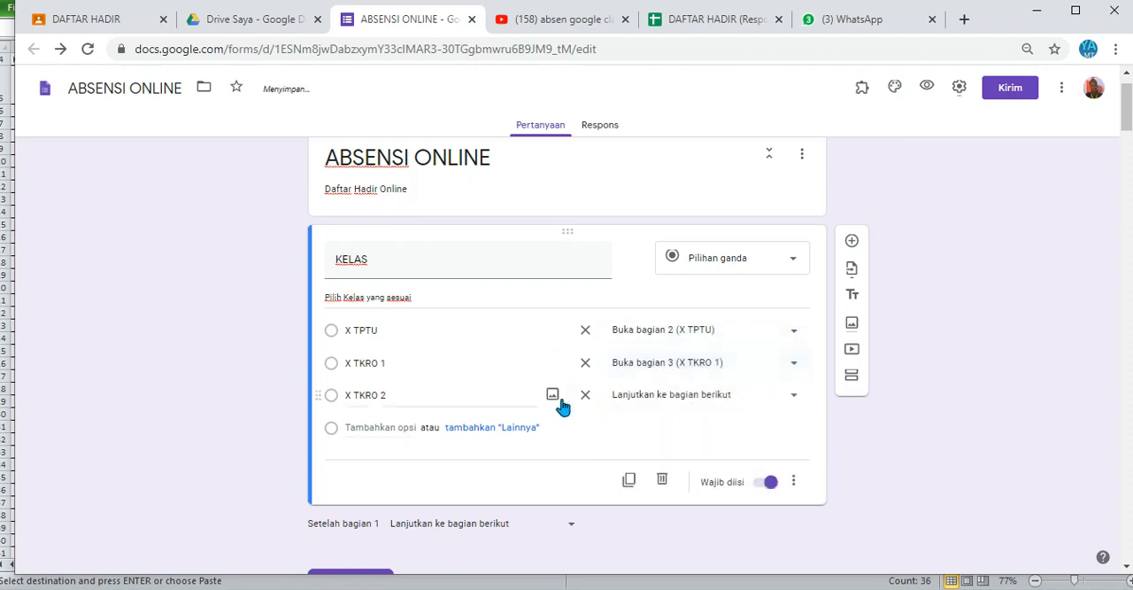
click(770, 396)
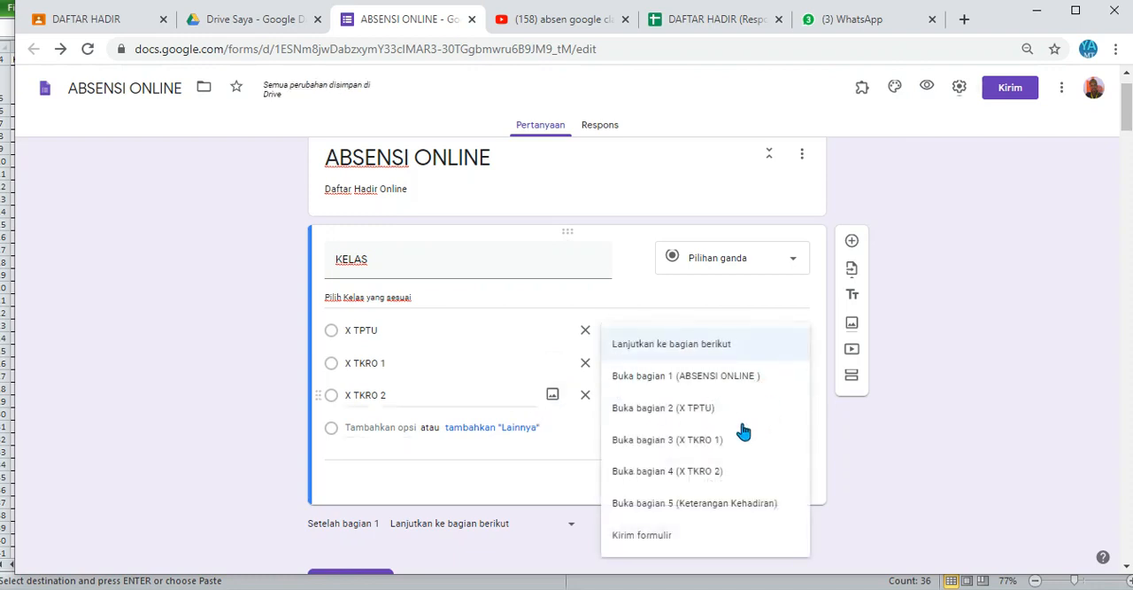
click(720, 474)
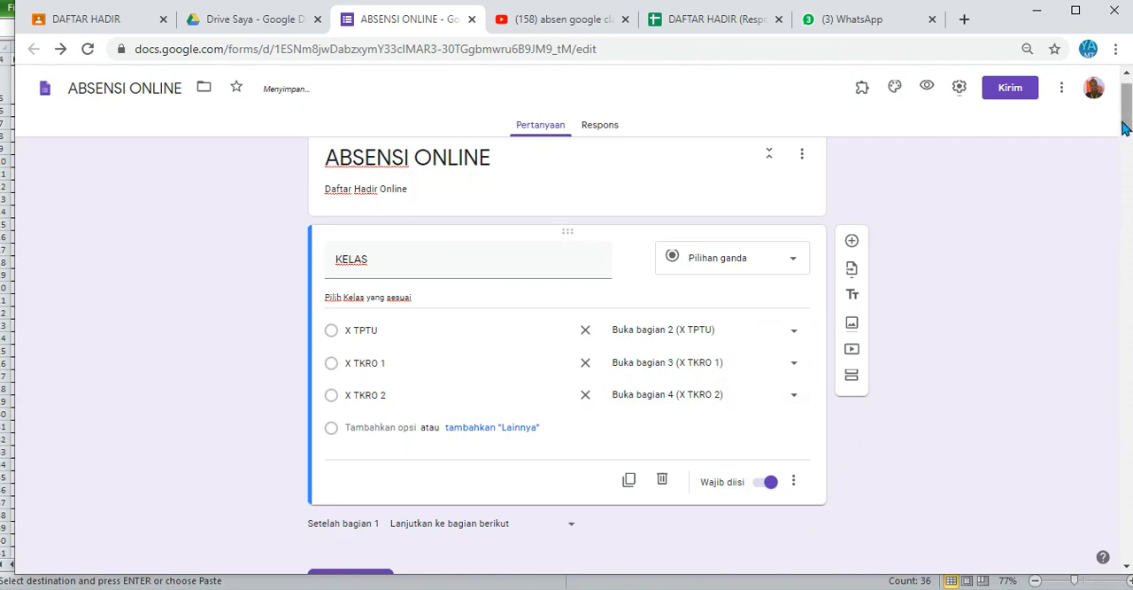
Step: Make sections 2, 3 and 4 each continue to section 5 (Keterangan Kehadiran) after completion
drag(1126, 124, 1128, 286)
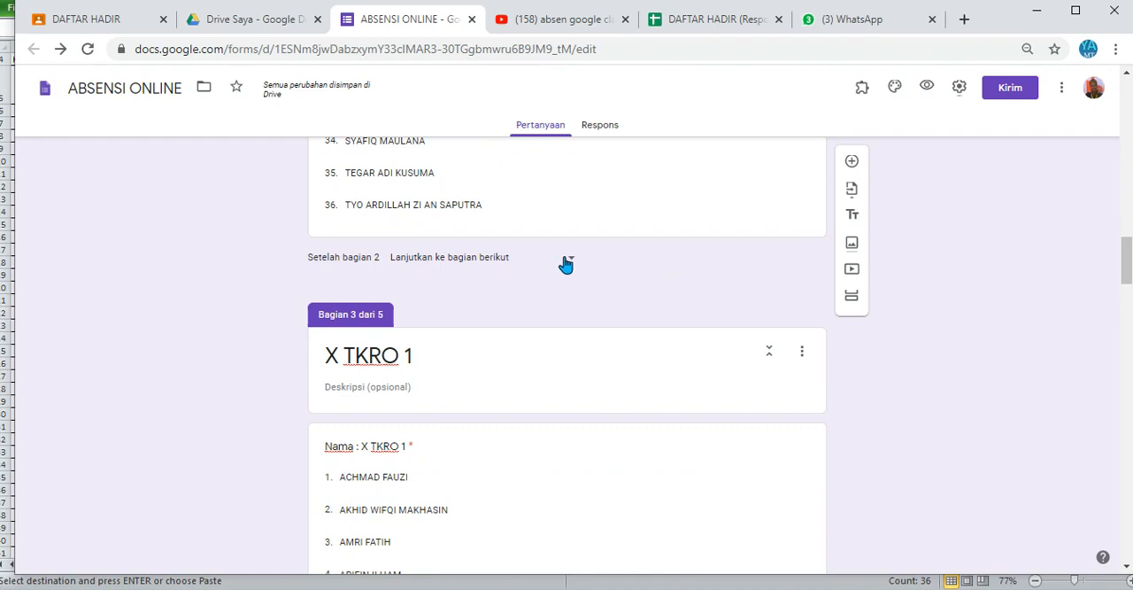
click(565, 262)
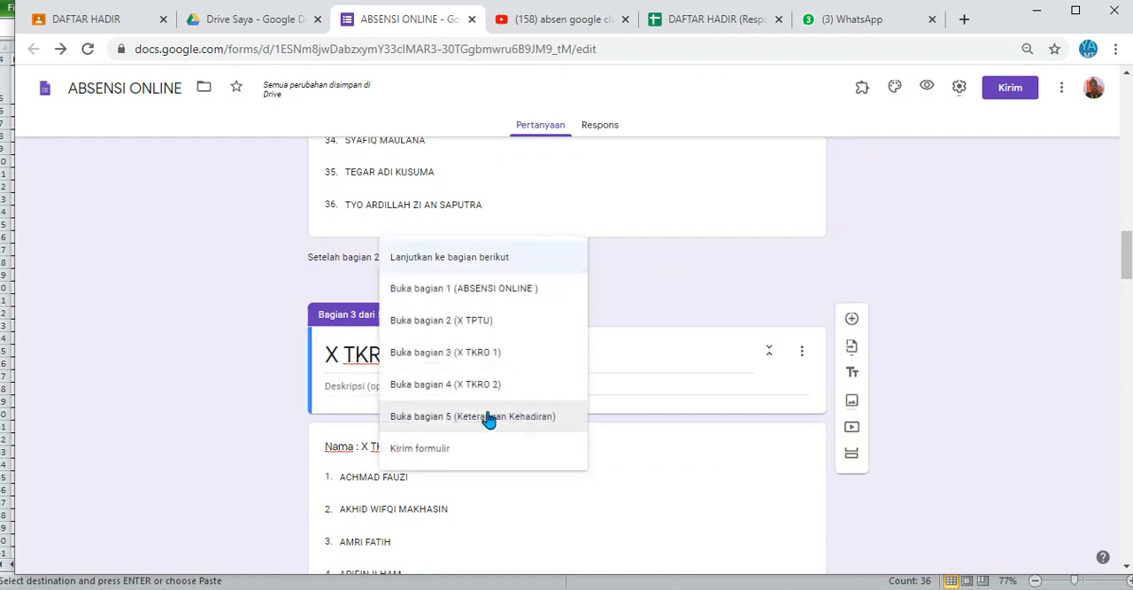
click(487, 419)
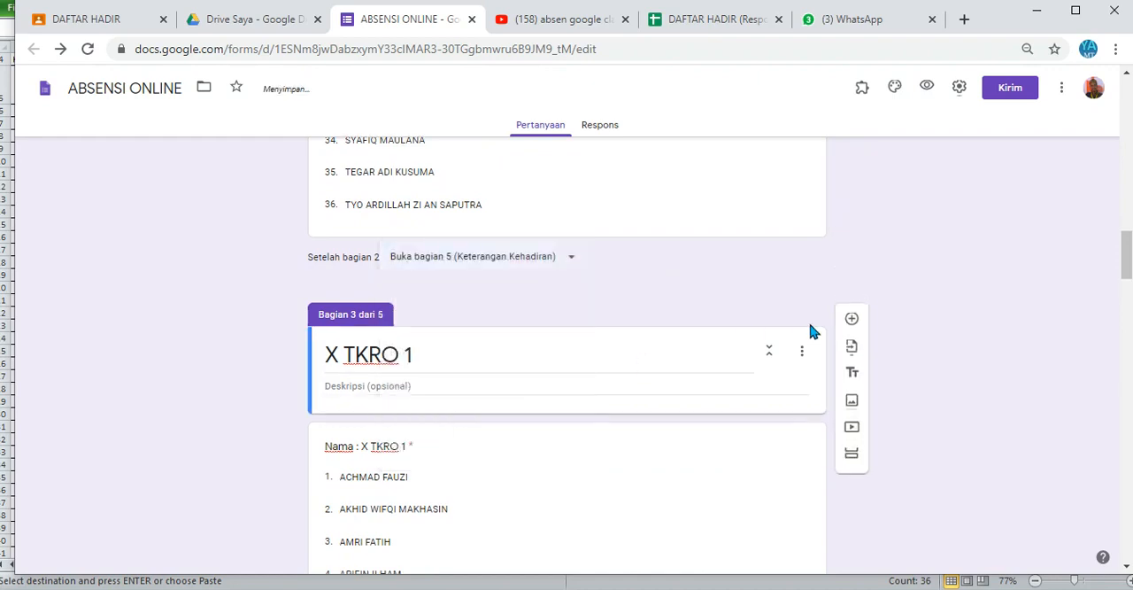
drag(1126, 261, 1121, 387)
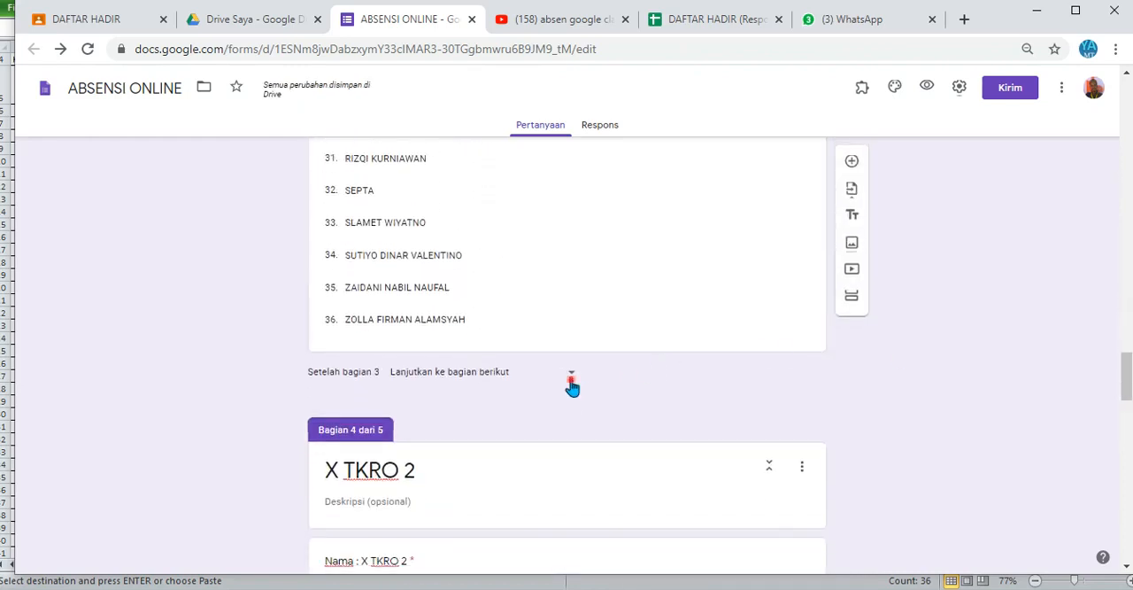
click(570, 379)
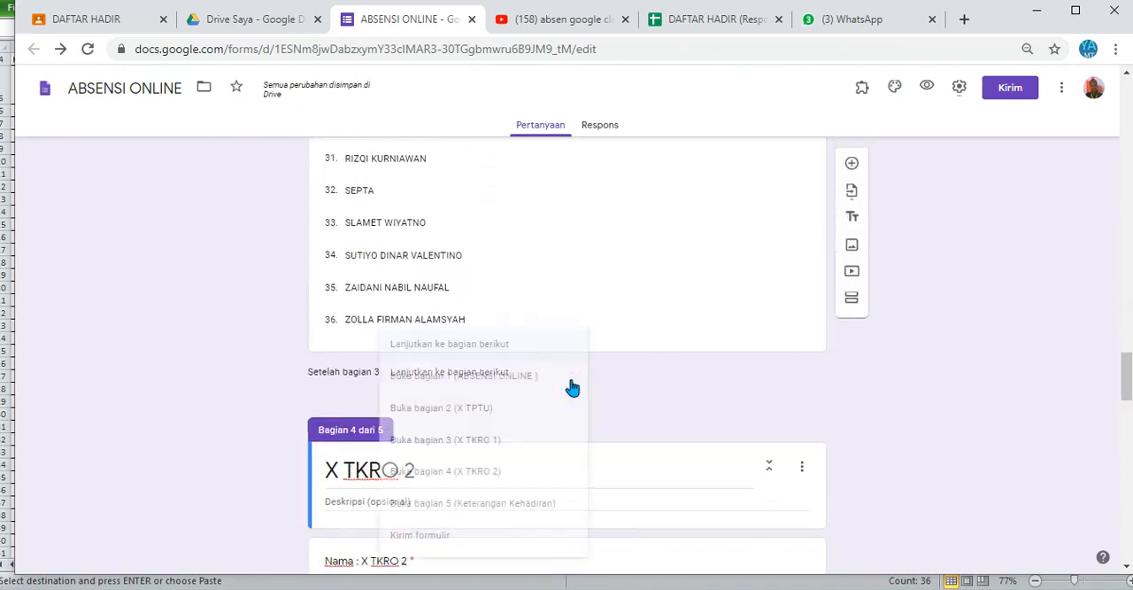
click(524, 503)
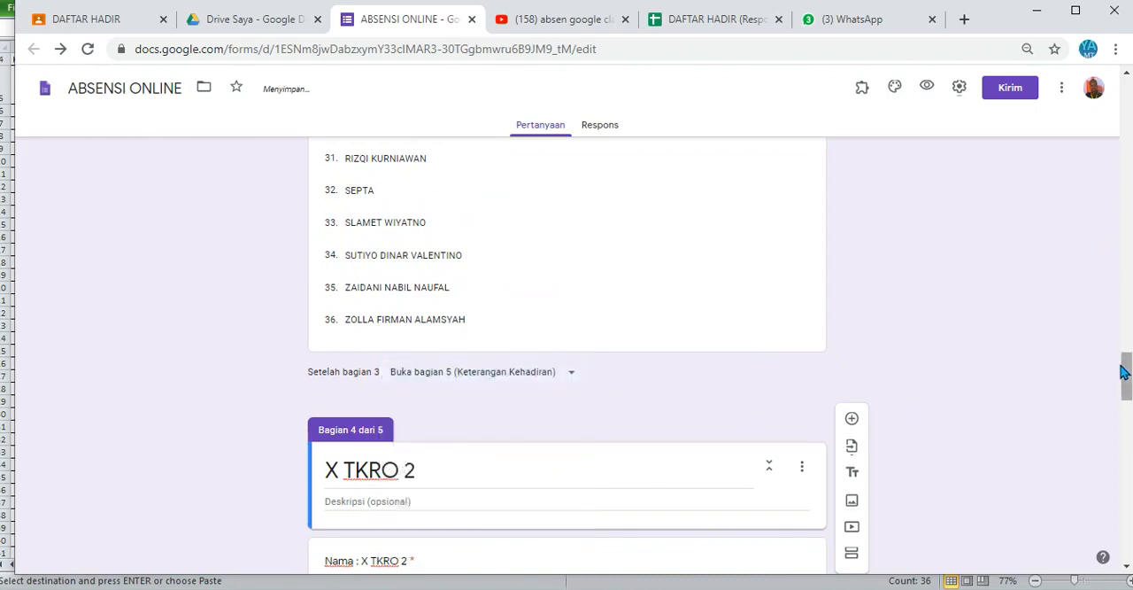
drag(1123, 370, 1123, 501)
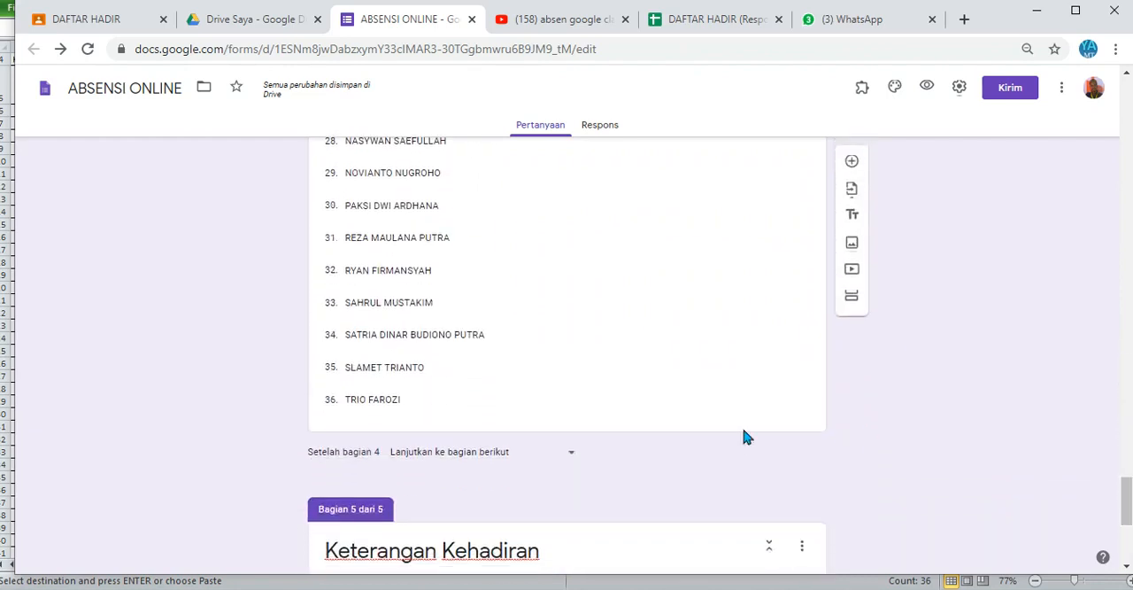
click(567, 460)
click(517, 503)
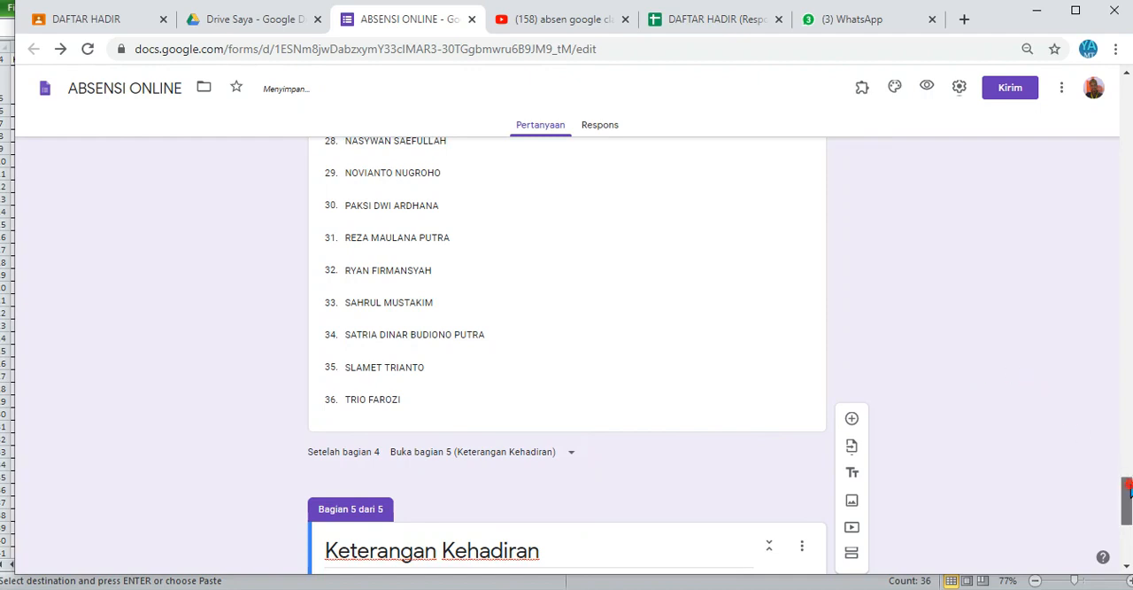
drag(1122, 500, 1122, 536)
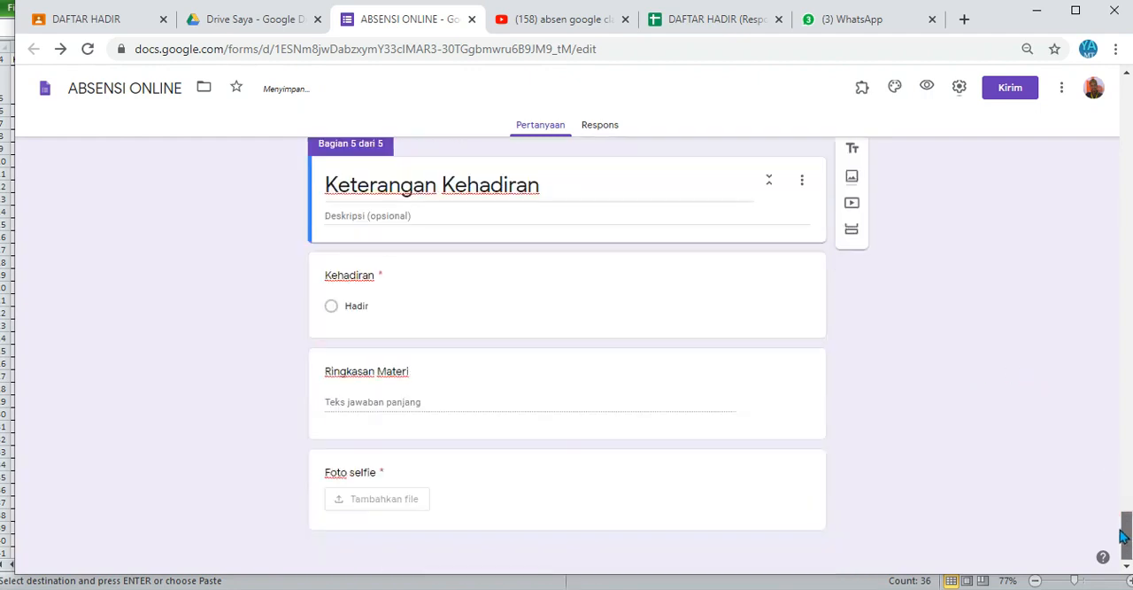
click(727, 484)
click(974, 320)
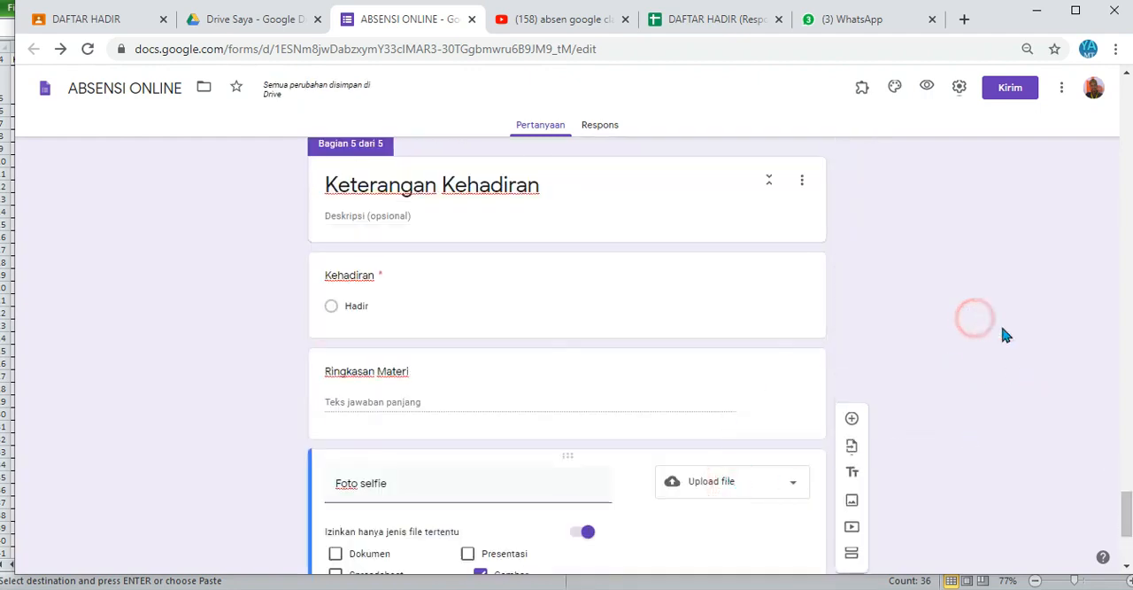
scroll(1127, 527, down, 2)
drag(1127, 526, 1116, 469)
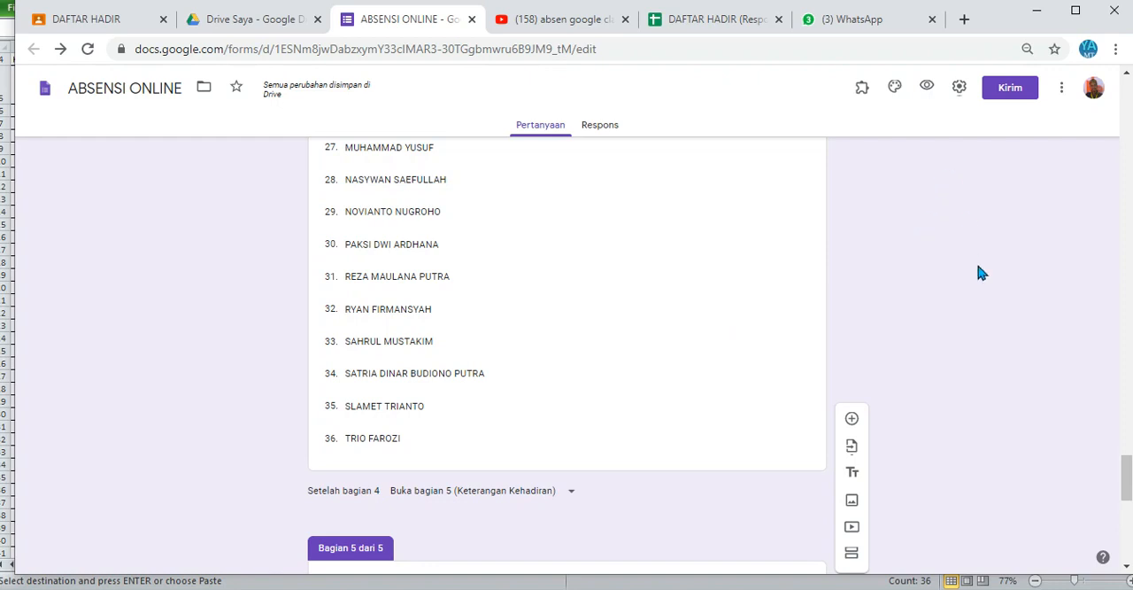
Step: Preview the form, answer KELAS with X TPTU, choose the first student name and continue to the attendance section
click(927, 86)
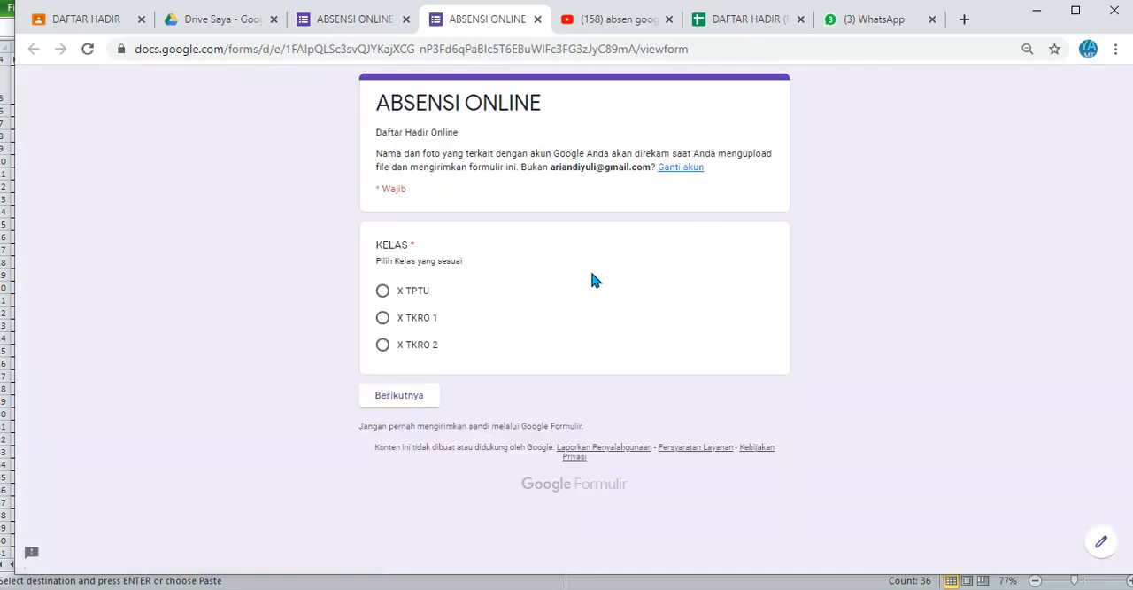
click(406, 291)
click(394, 399)
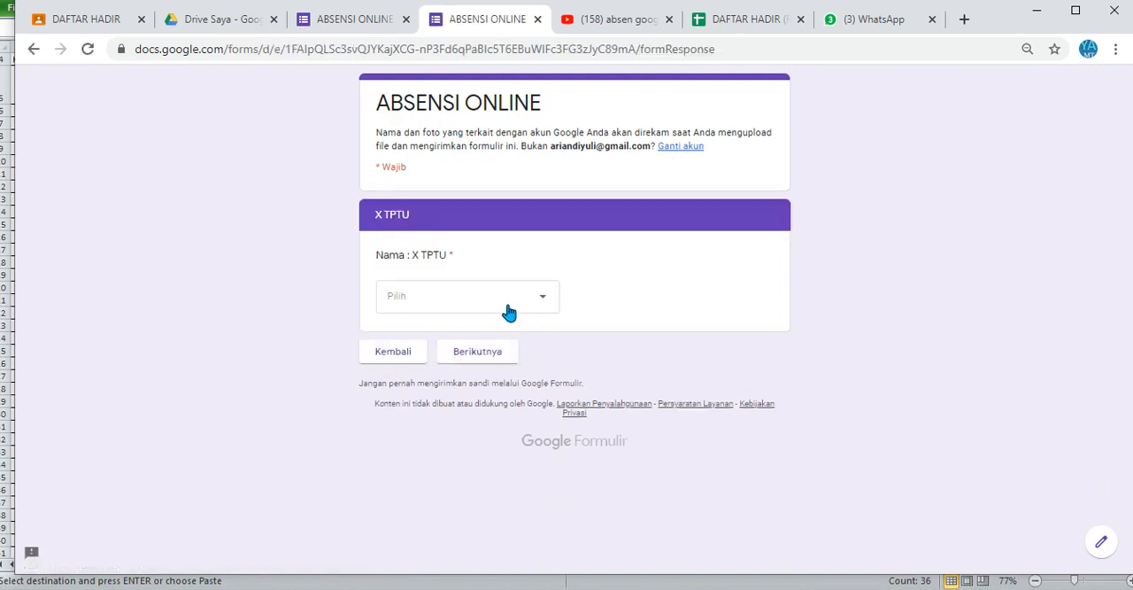
click(508, 310)
click(411, 147)
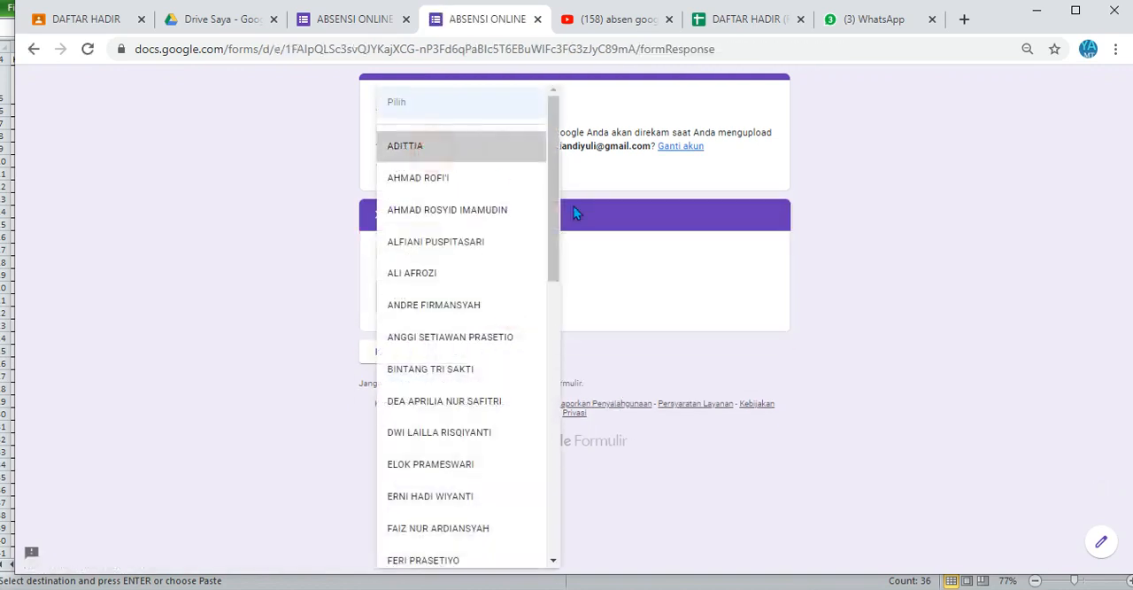
click(470, 358)
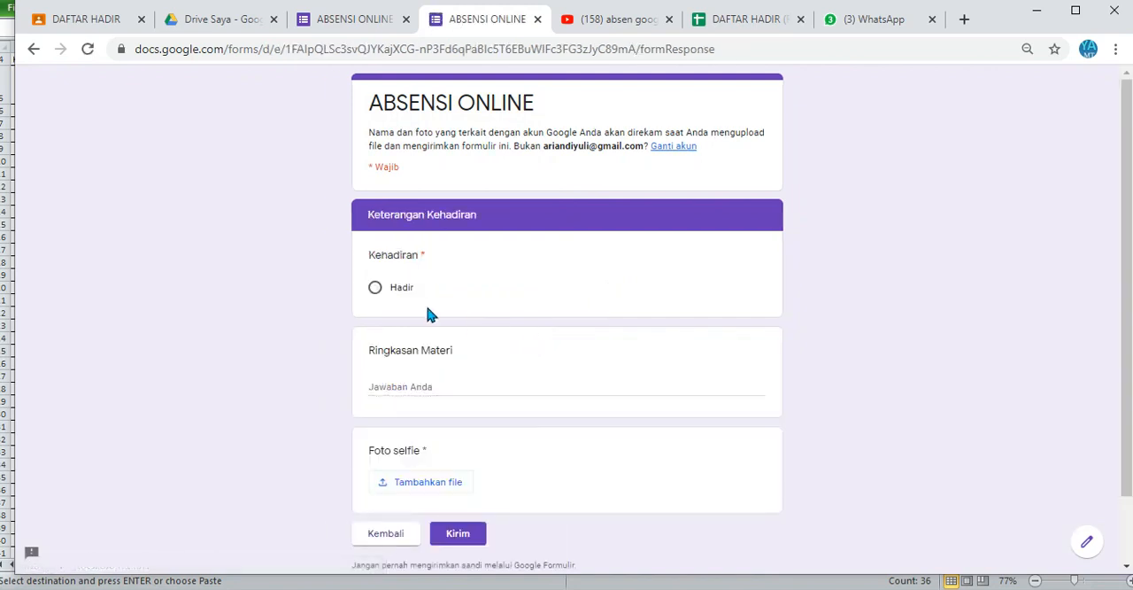
Step: Answer Kehadiran with "Hadir" and enter "sasa" as the Ringkasan Materi in the previewed form
click(408, 299)
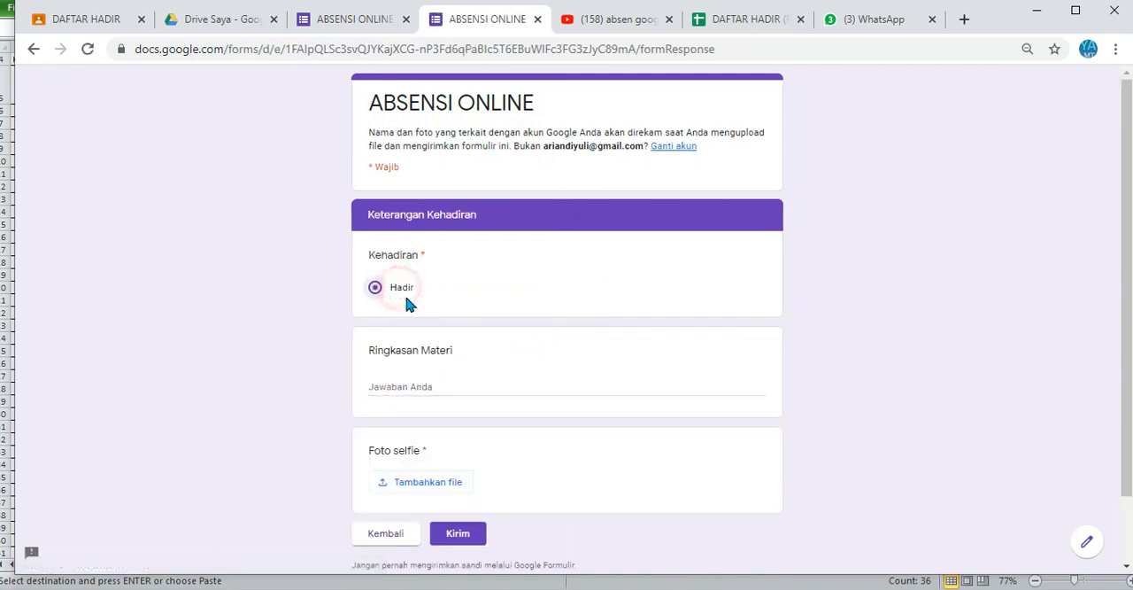
click(435, 384)
text(sasa)
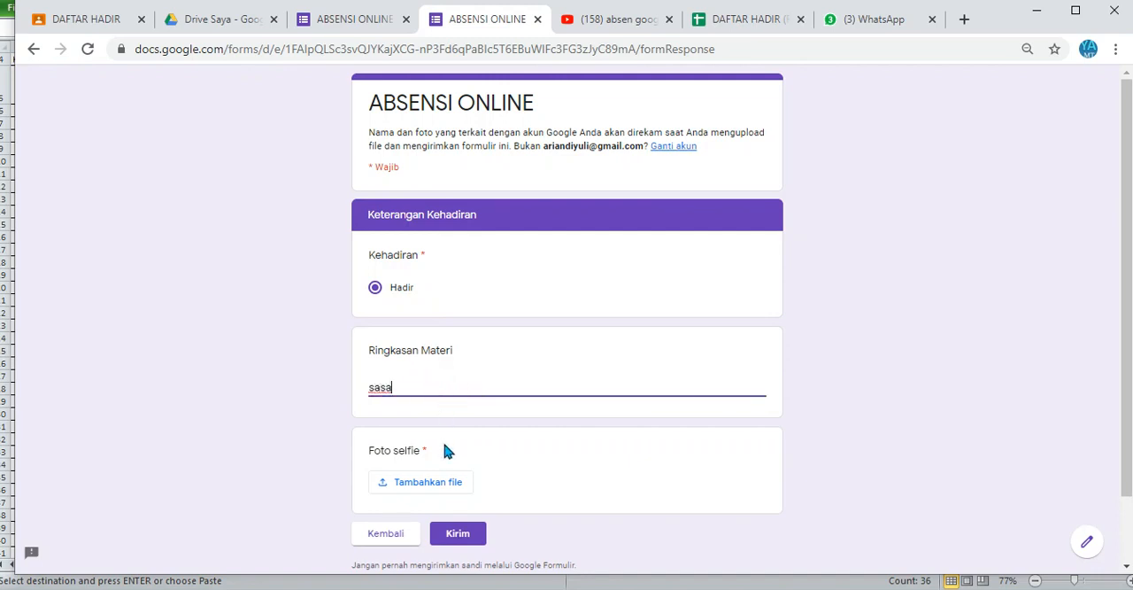
Step: Upload the image SKL 1.jpg from the YULI folder on Local Disk (D:) as the Foto selfie answer
click(434, 490)
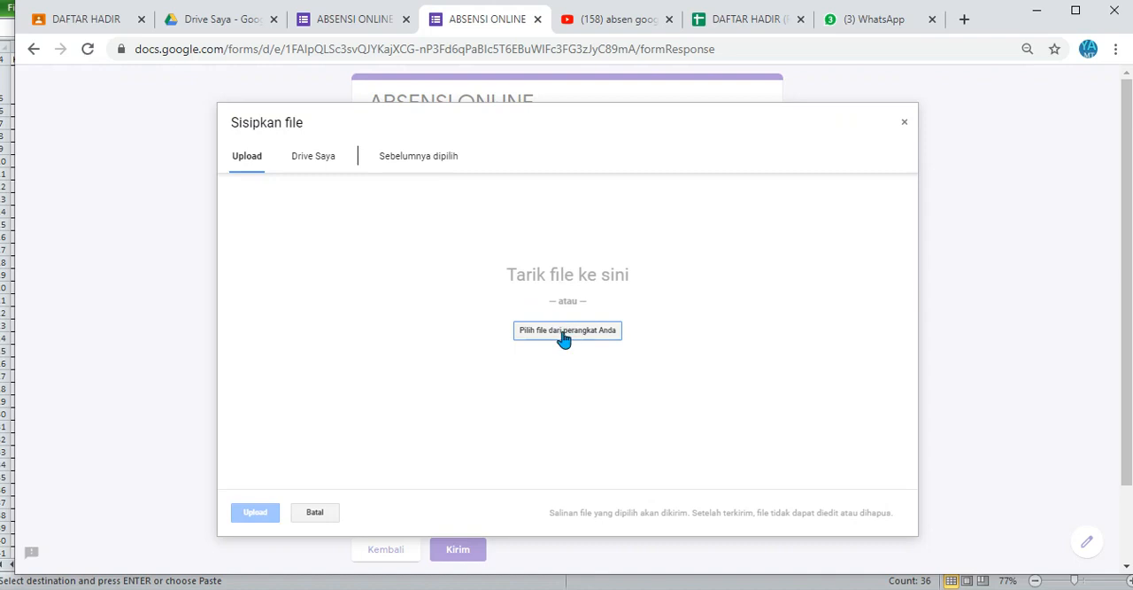
click(557, 329)
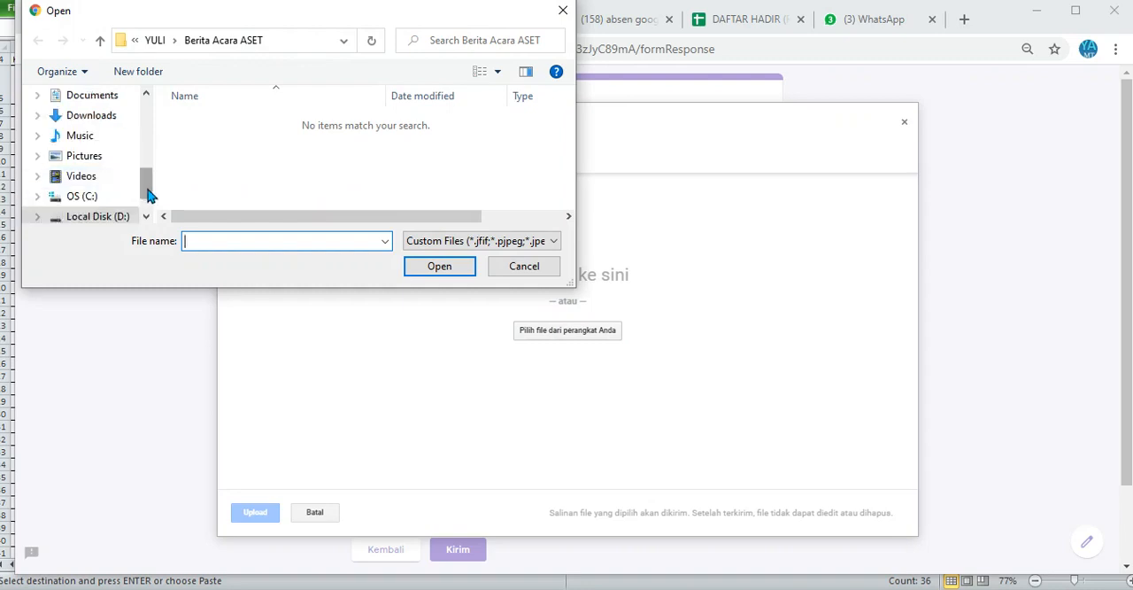
click(154, 40)
scroll(328, 146, down, 2)
click(271, 147)
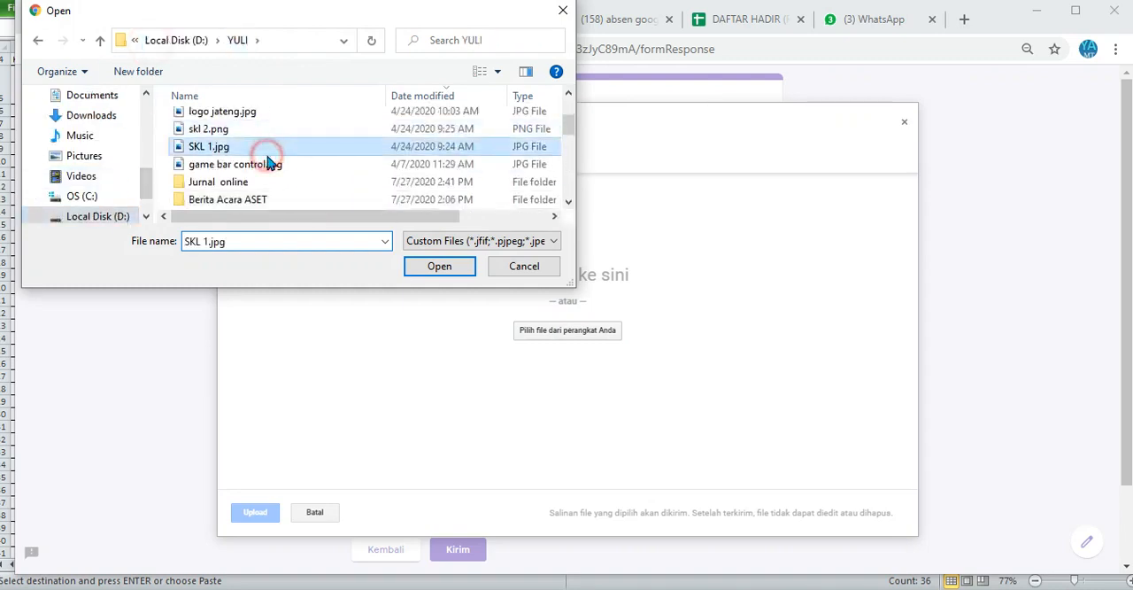
click(434, 268)
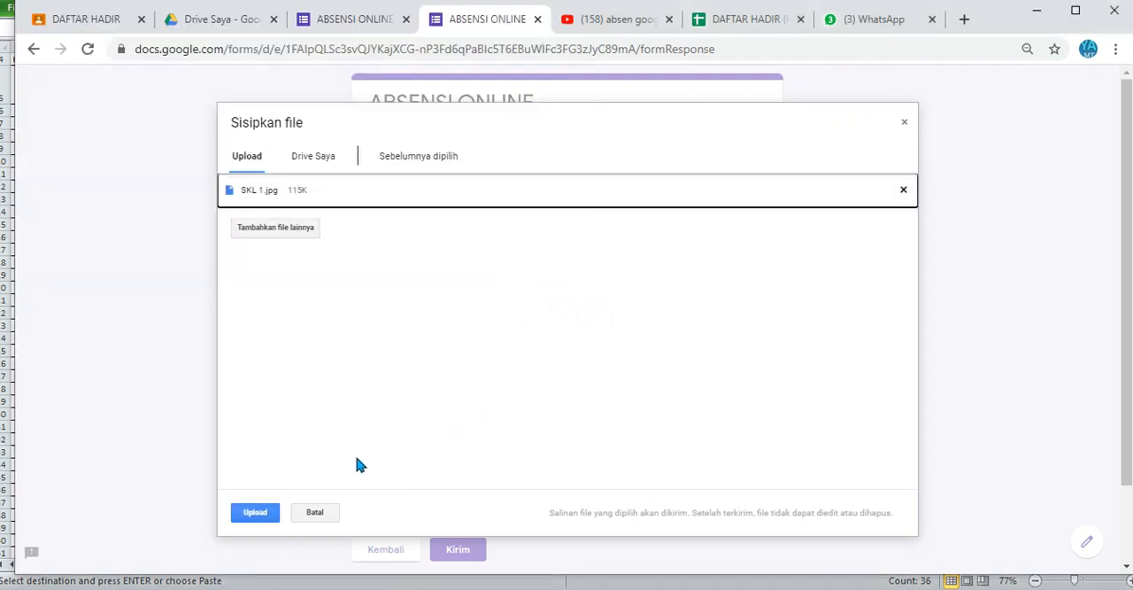
click(255, 514)
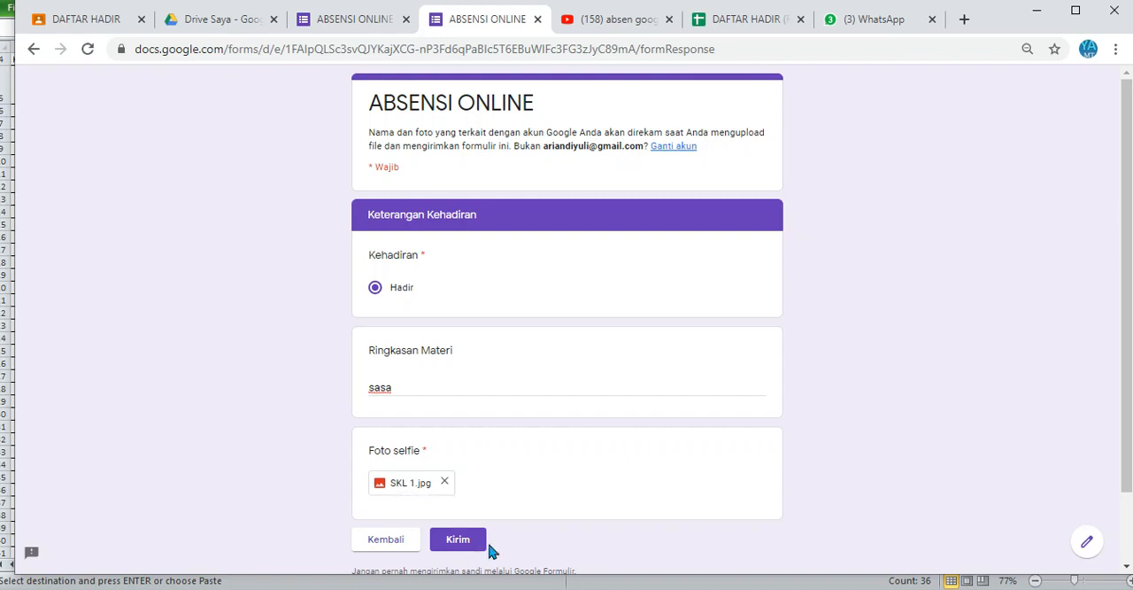
Step: Return to the KELAS question, switch the answer to X TKRO 1 and check that class's name list
click(395, 540)
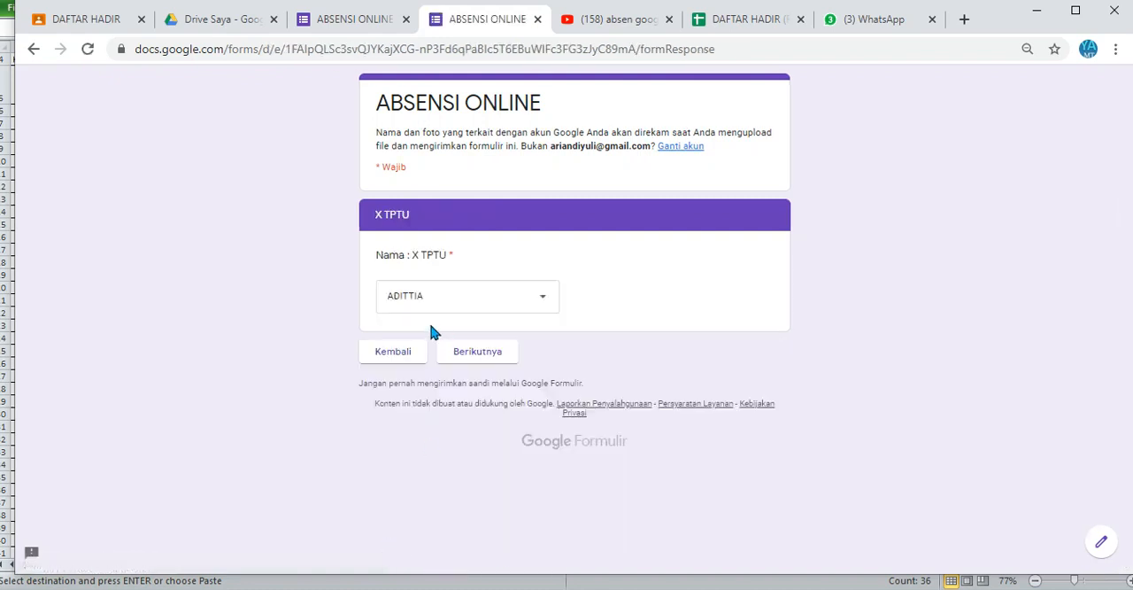
click(409, 351)
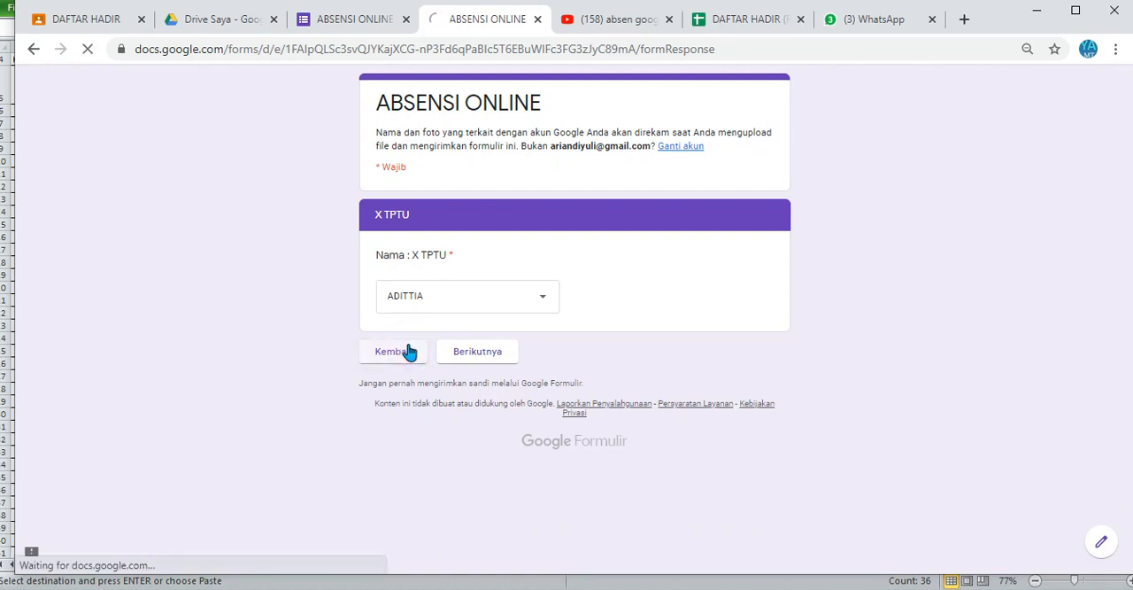
click(418, 318)
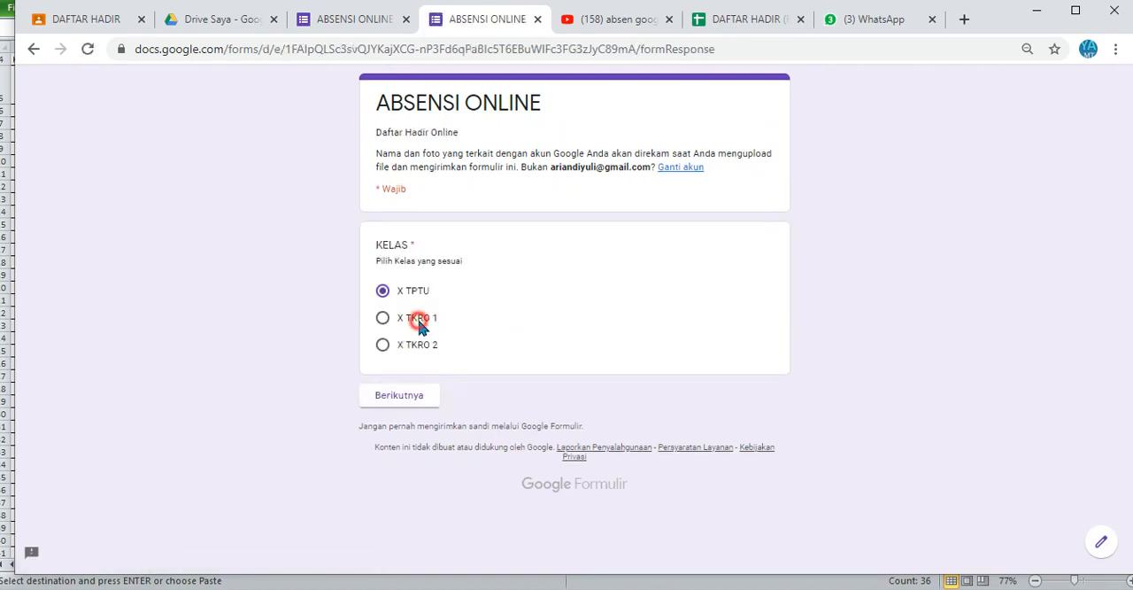
click(413, 395)
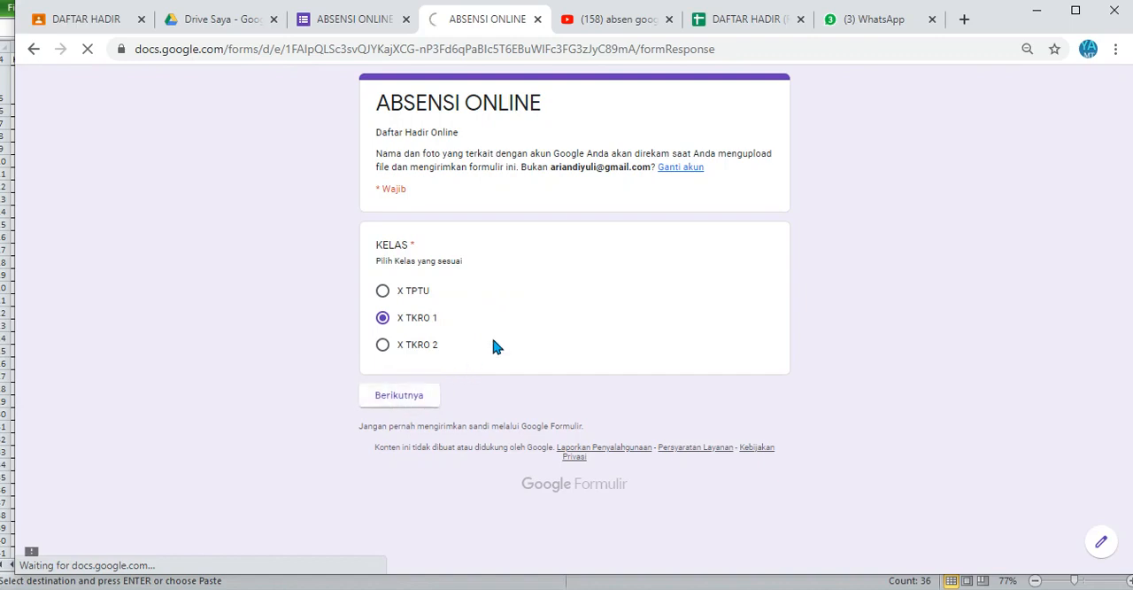
click(502, 312)
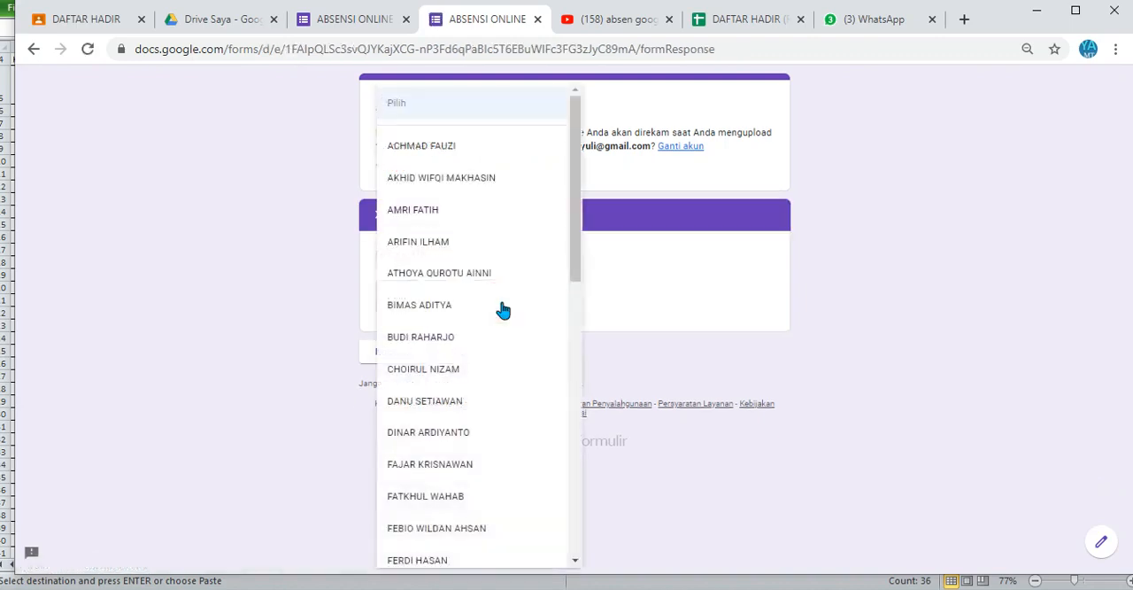
click(753, 310)
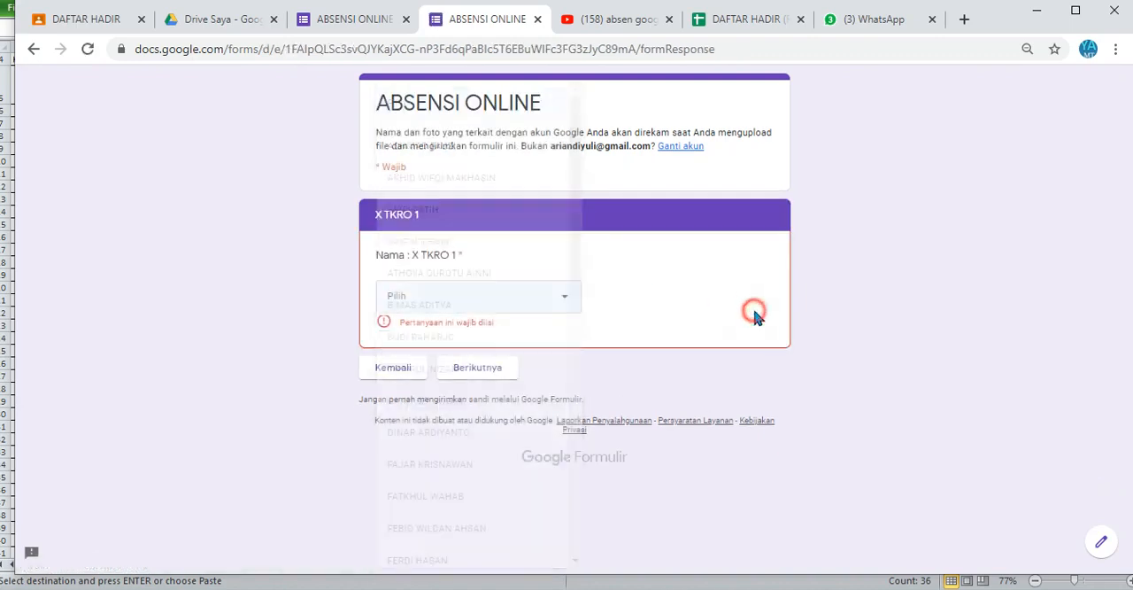
Step: Return to the KELAS question, switch the answer to X TKRO 2, check that class's name list and close the preview
click(394, 370)
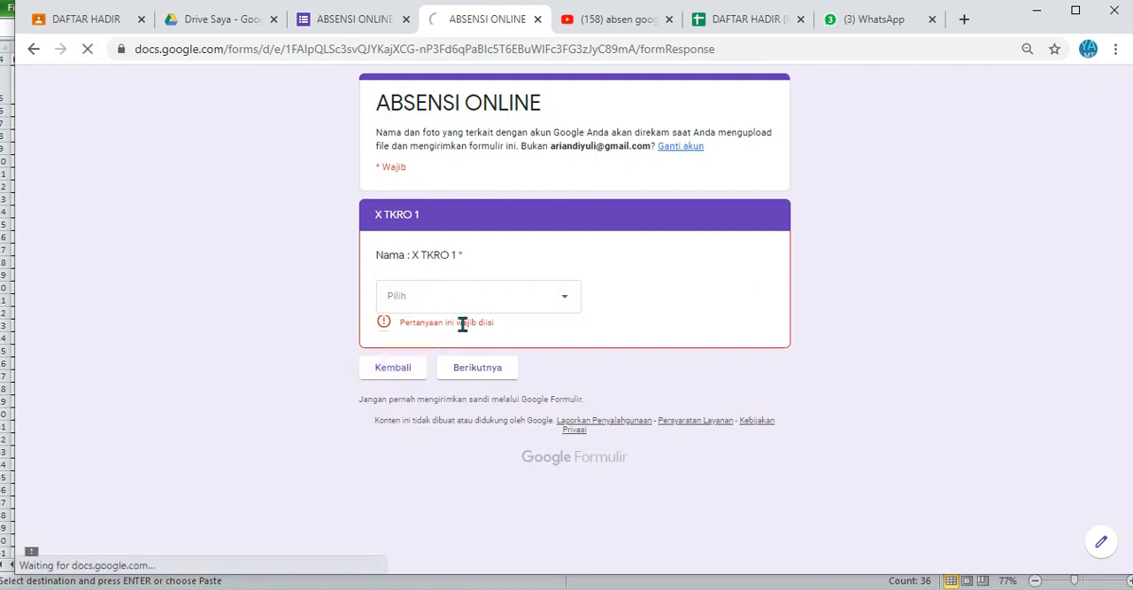
click(426, 318)
click(418, 345)
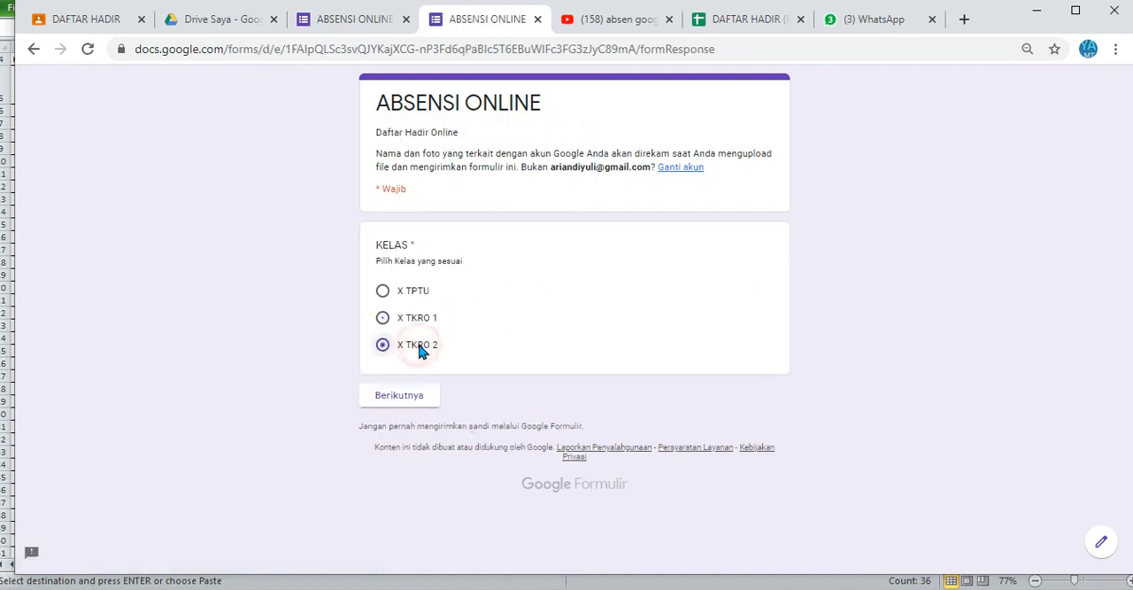
click(408, 394)
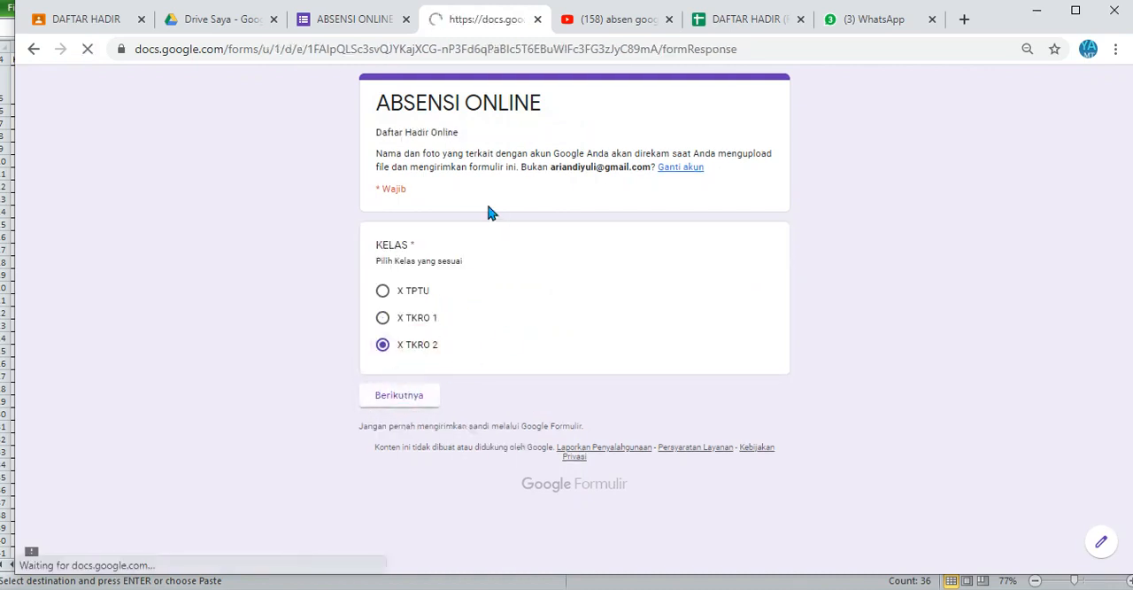
click(437, 295)
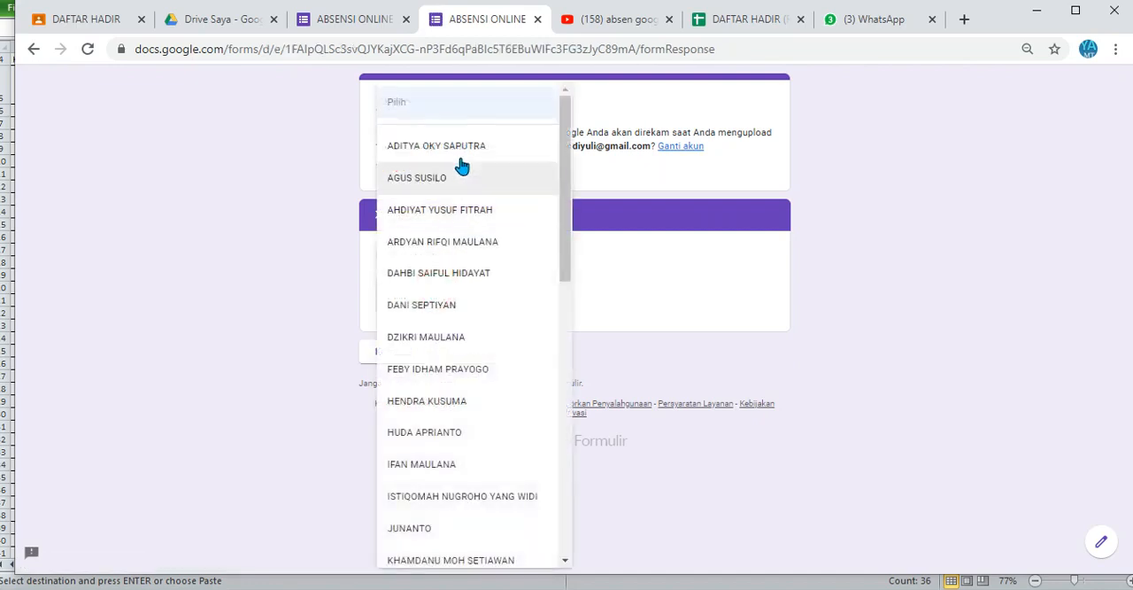
click(657, 275)
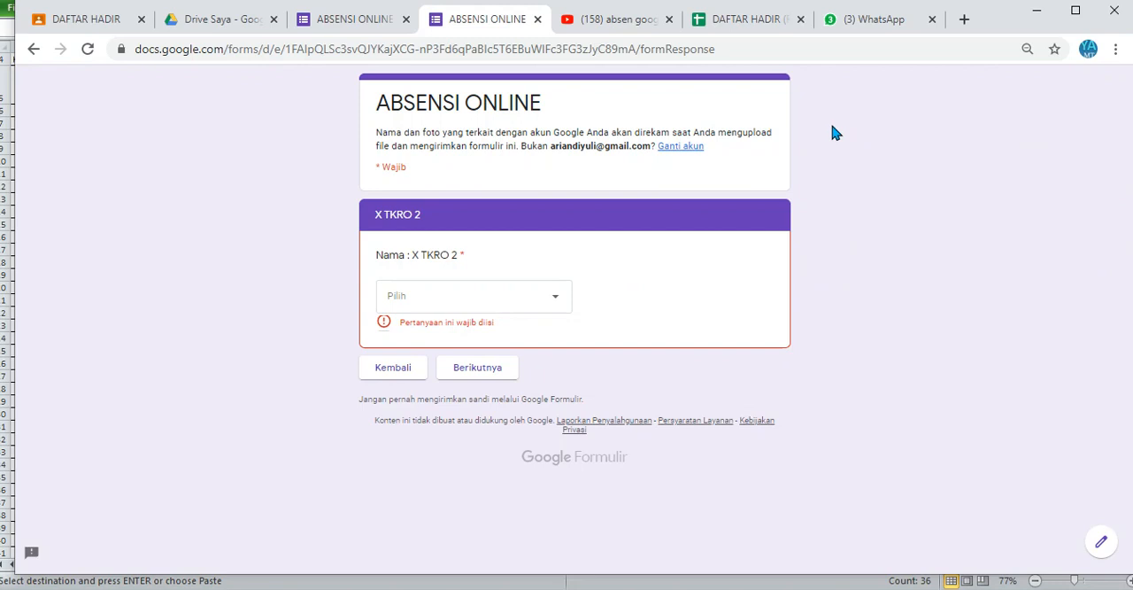
click(538, 19)
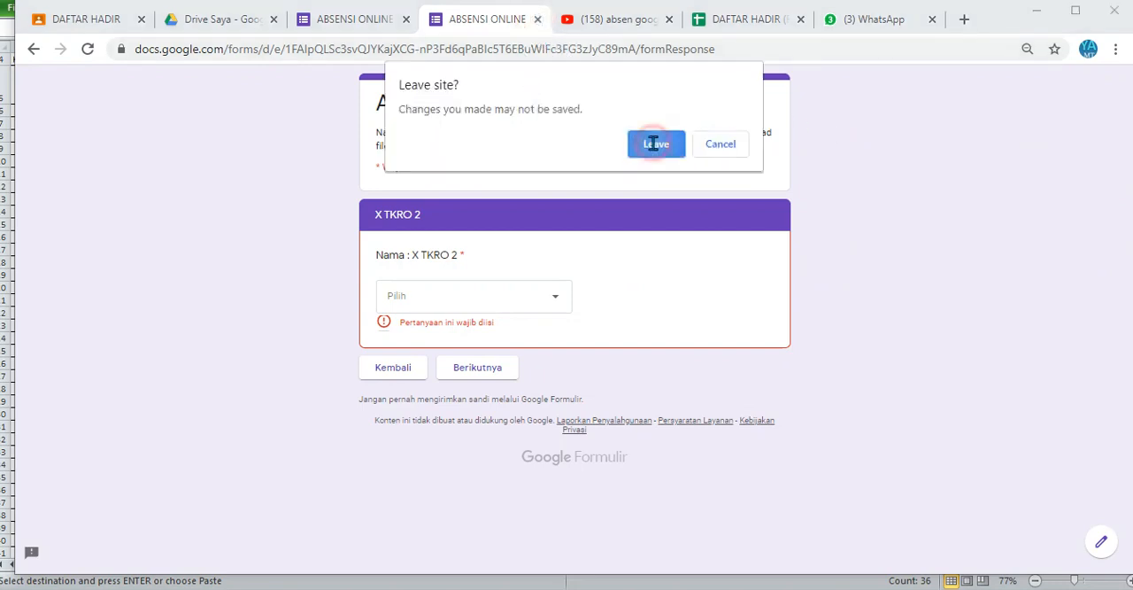
click(653, 143)
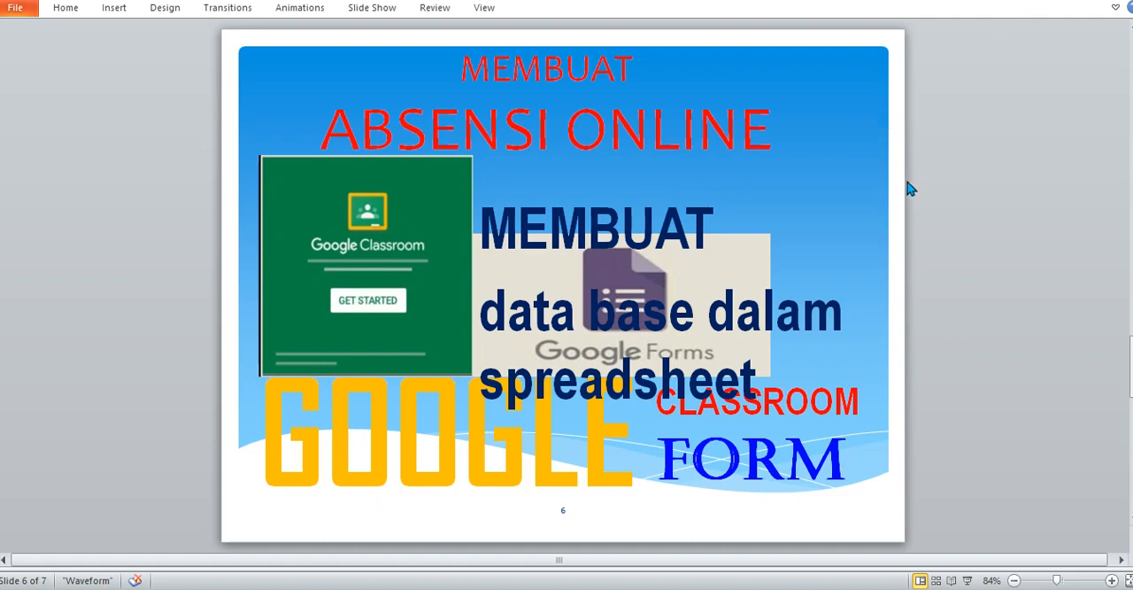
Step: Switch back to the form editor in the browser and create the new spreadsheet ABSENSI ONLINE (Respons) as the response destination
key(alt+Tab)
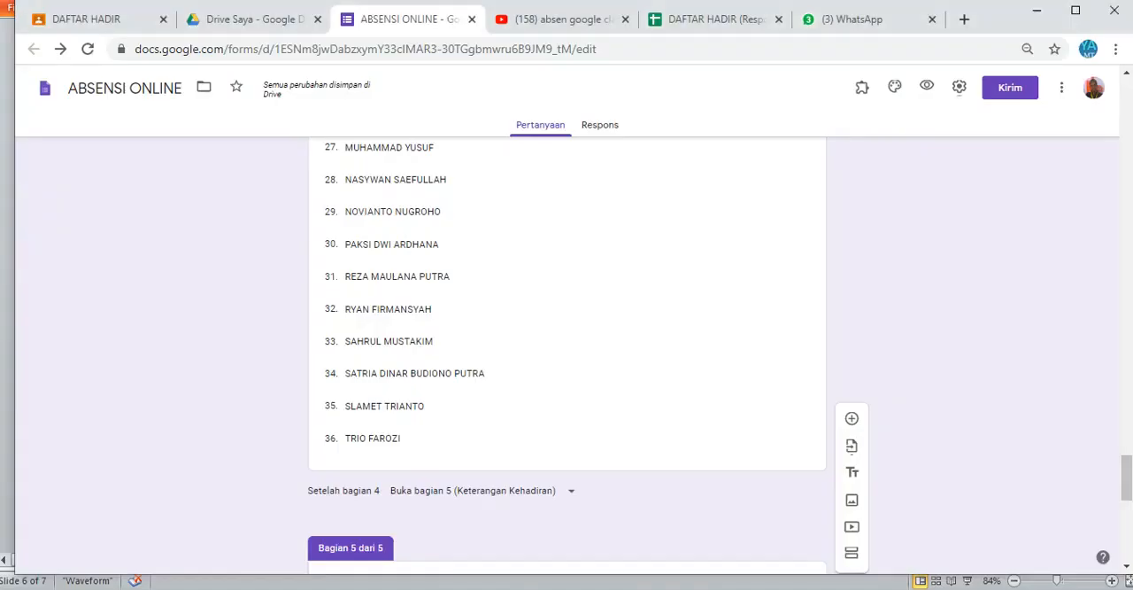
click(605, 128)
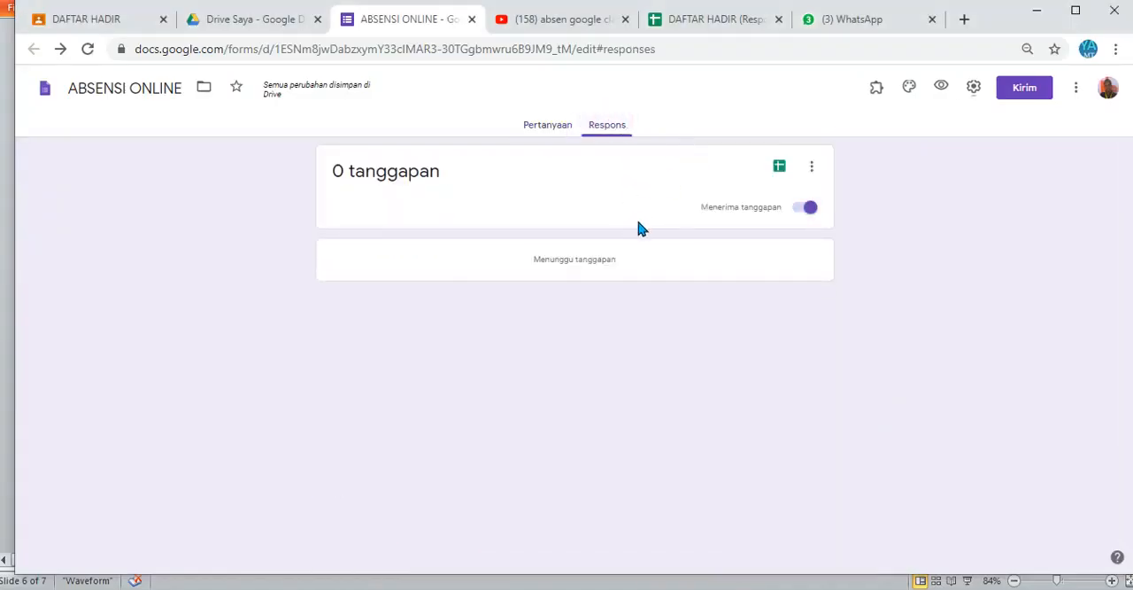
click(808, 172)
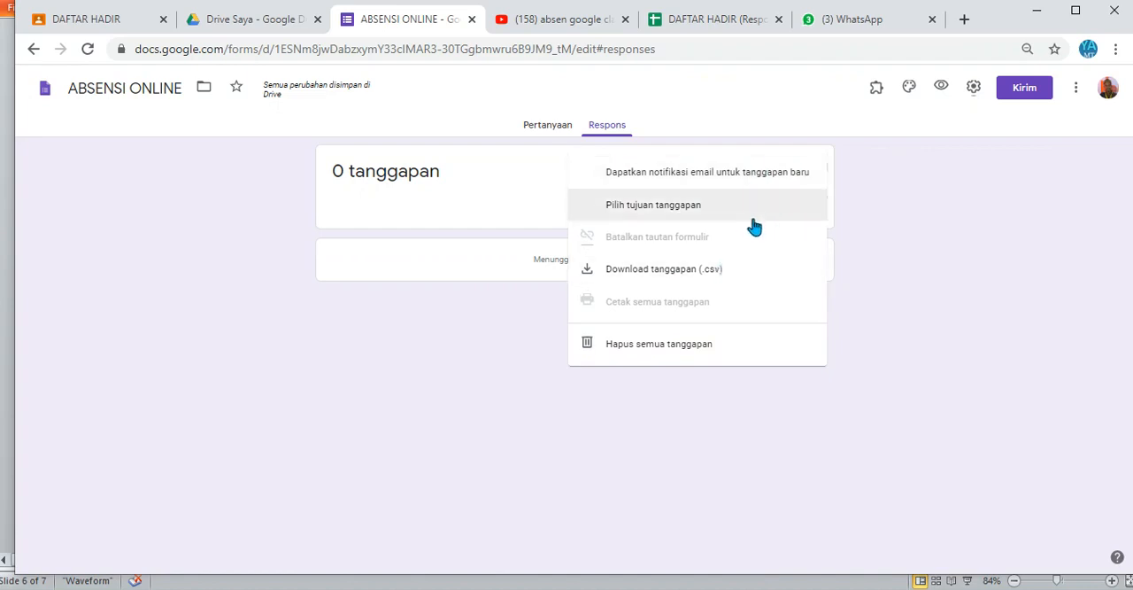
click(869, 222)
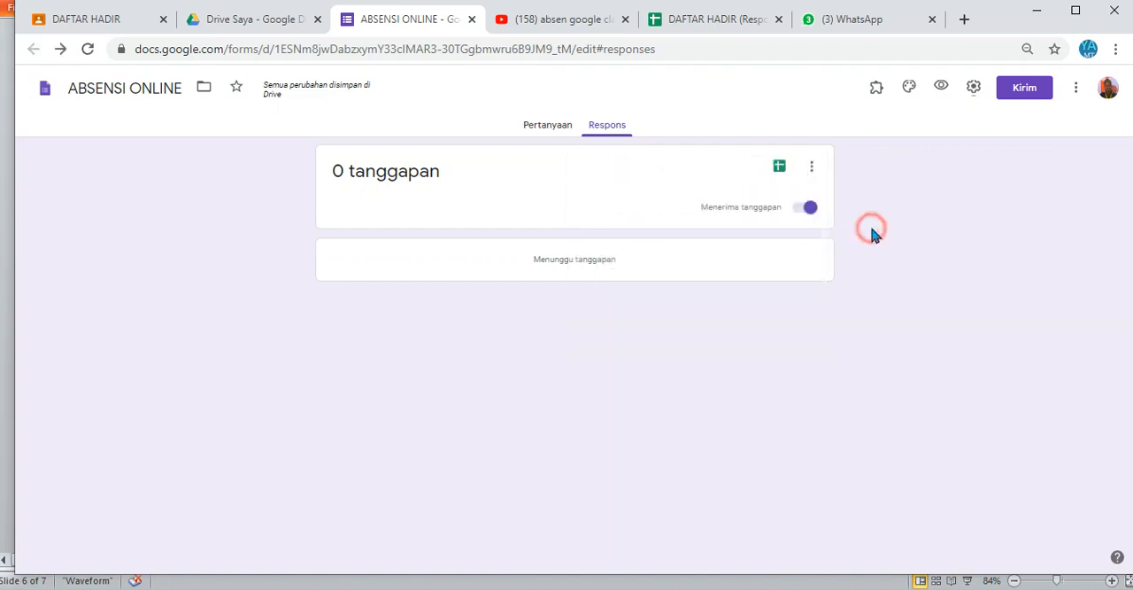
click(781, 170)
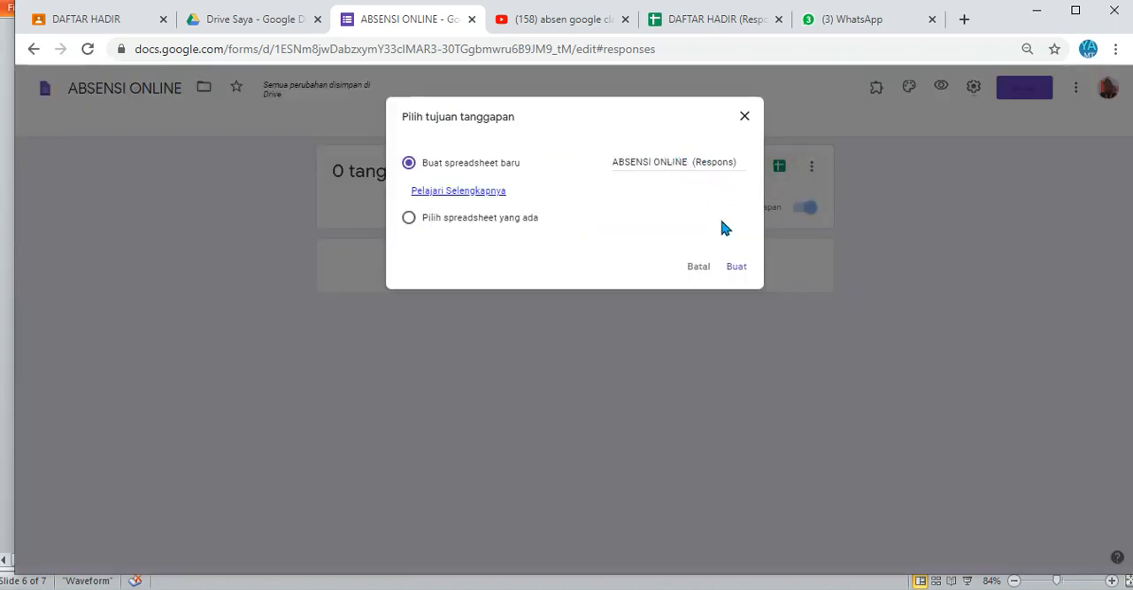
click(734, 270)
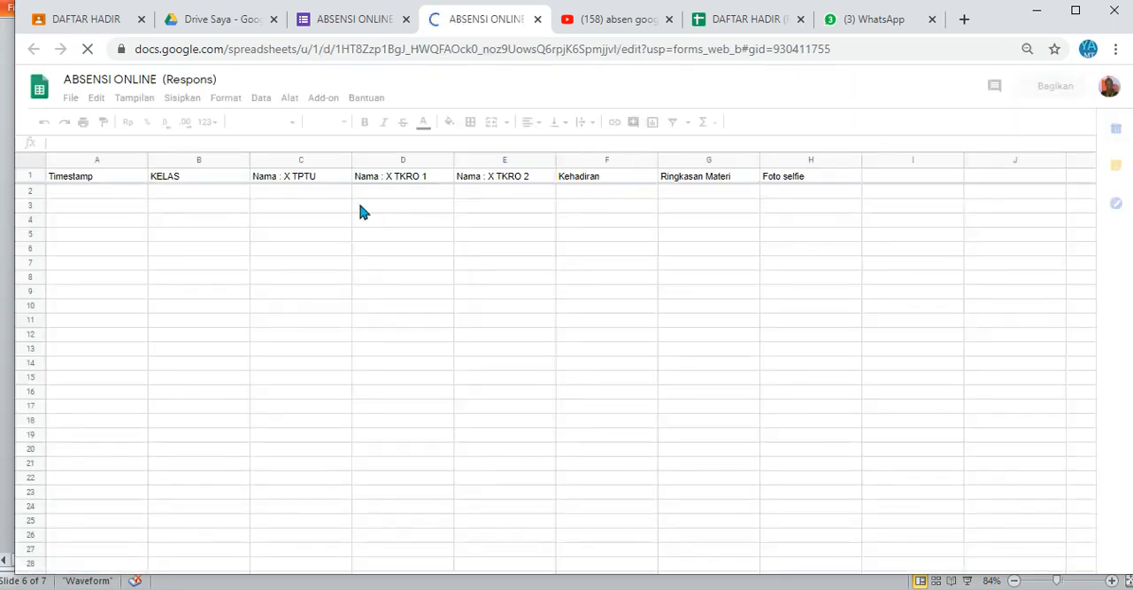
Step: Check the header row of the response spreadsheet and rename its sheet as UMUM
click(112, 175)
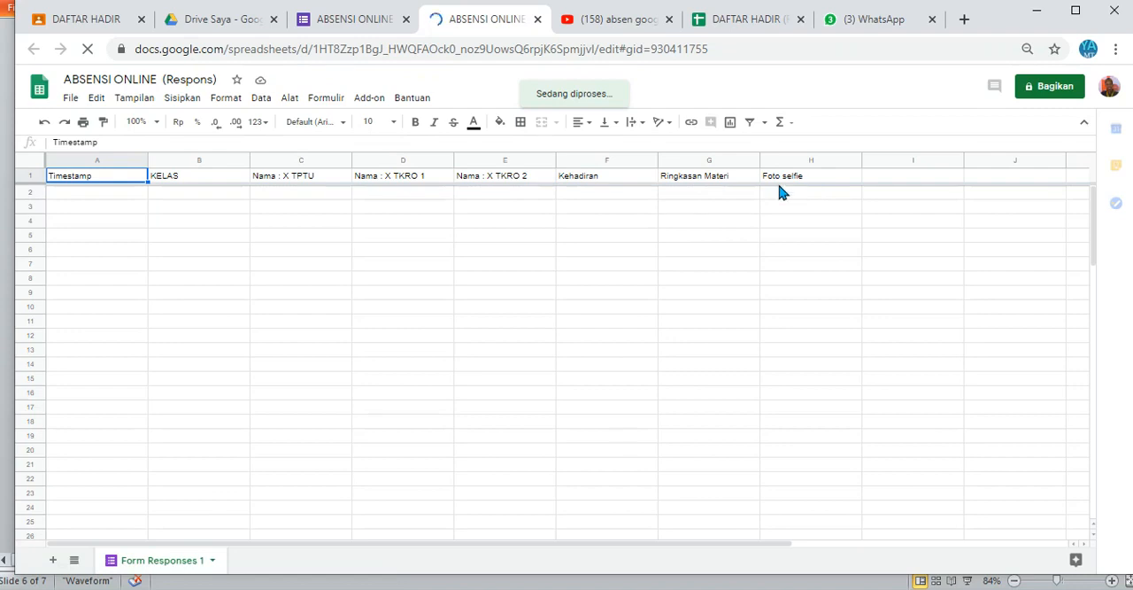
click(749, 193)
click(621, 208)
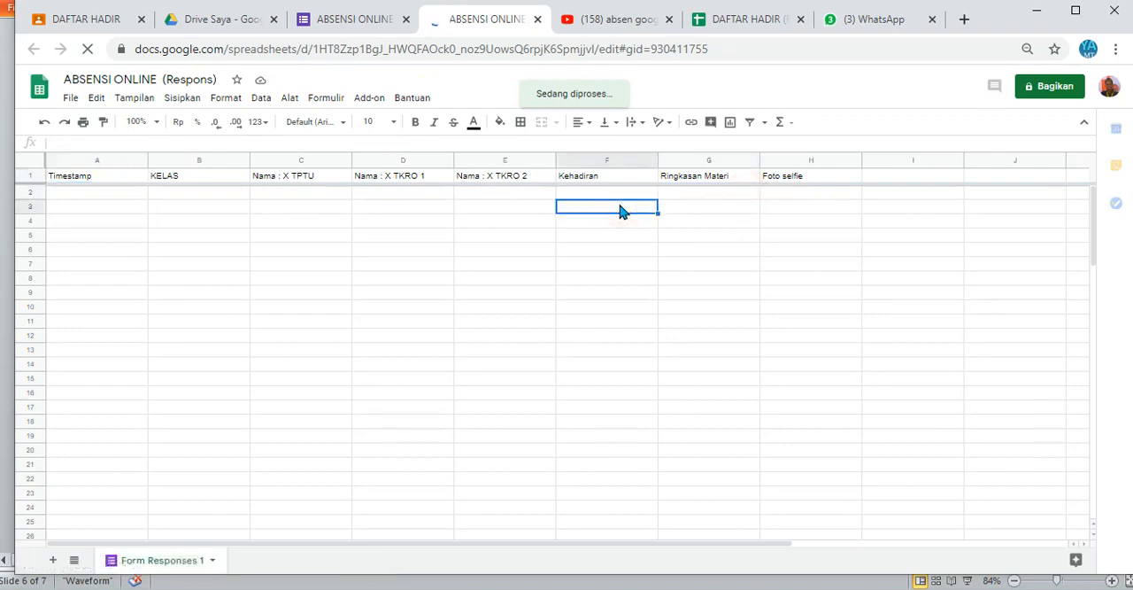
click(838, 193)
click(875, 180)
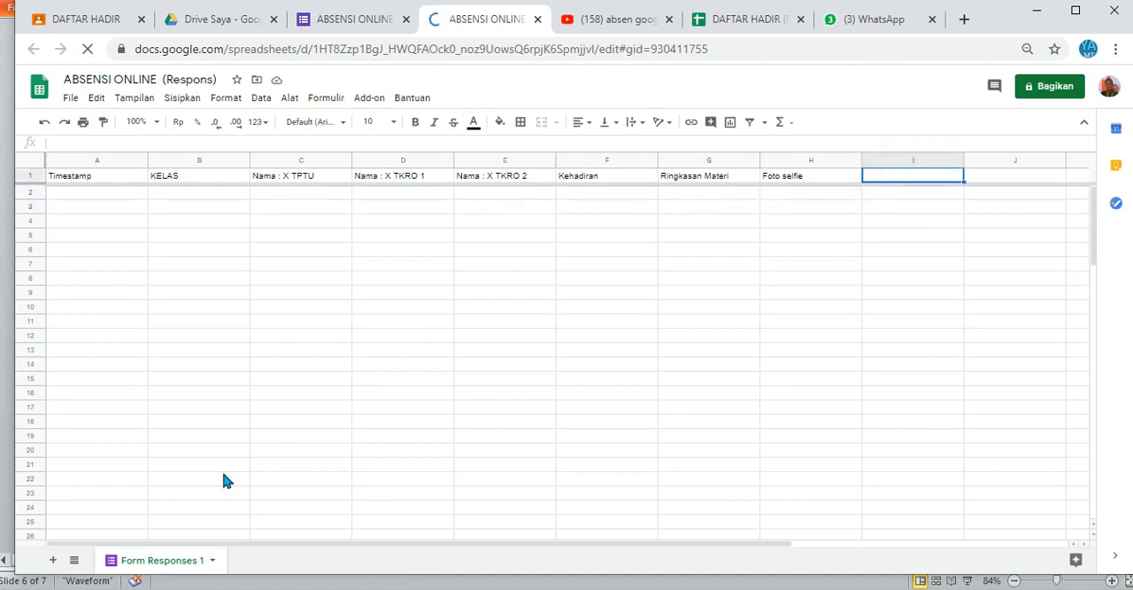
double_click(162, 562)
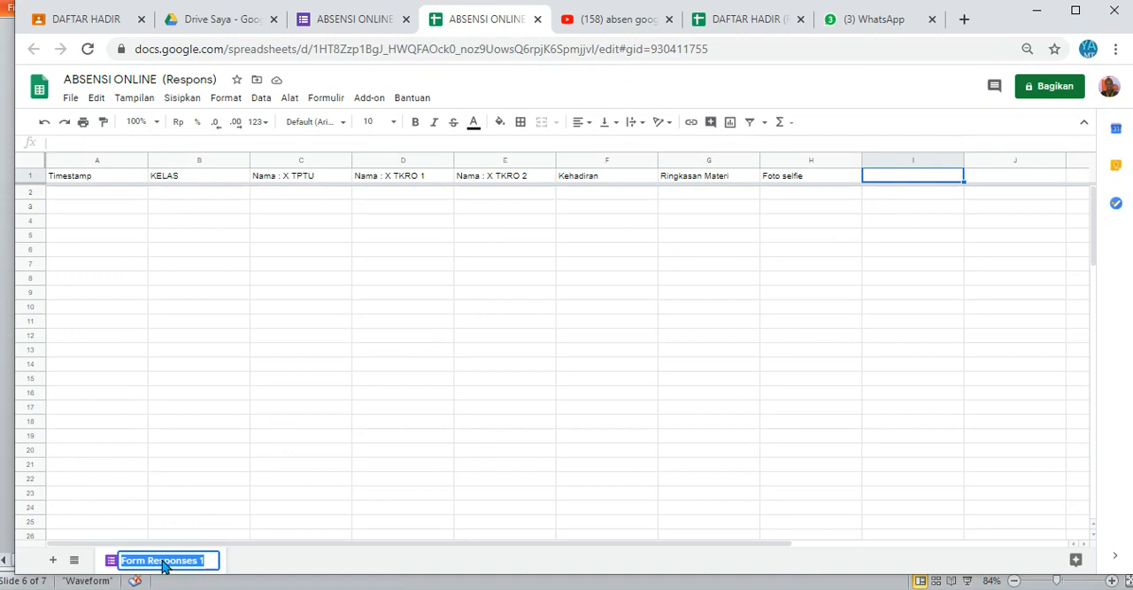
text(UMUM)
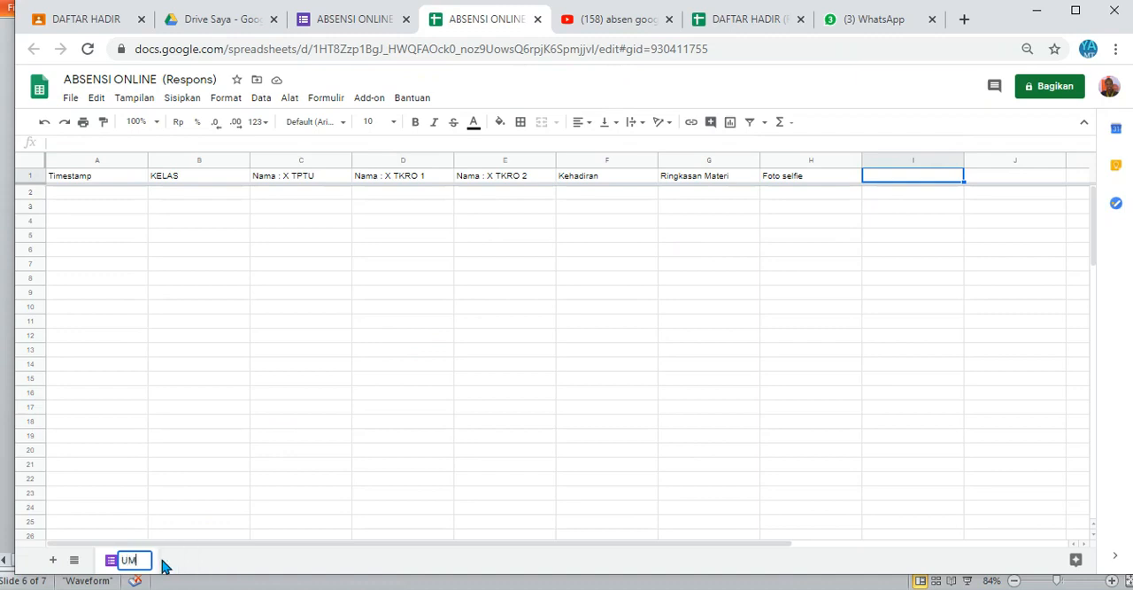
click(242, 500)
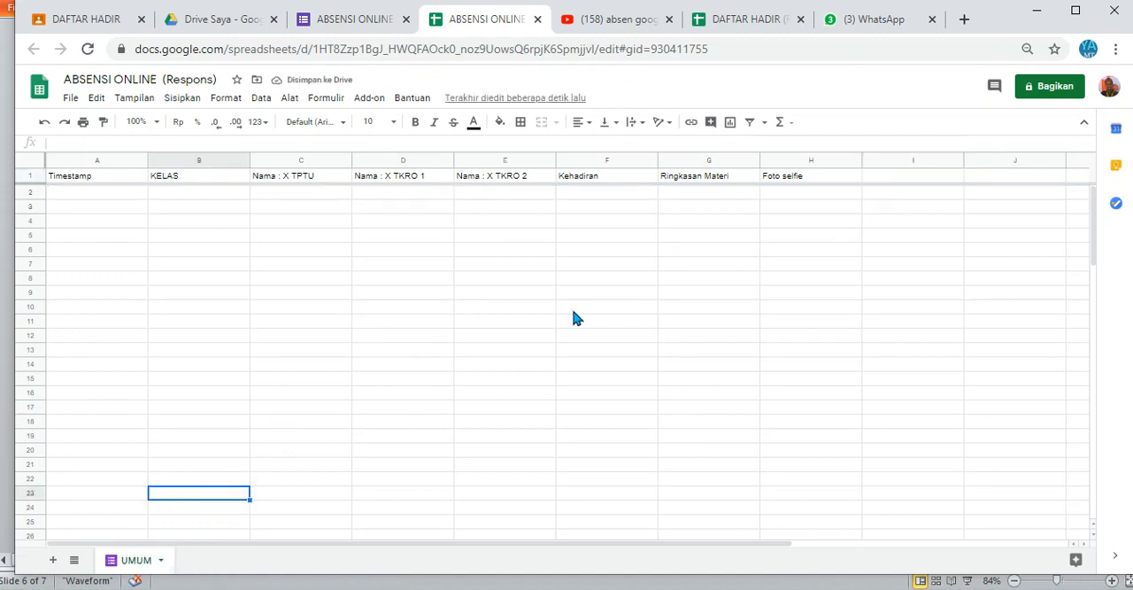
click(877, 181)
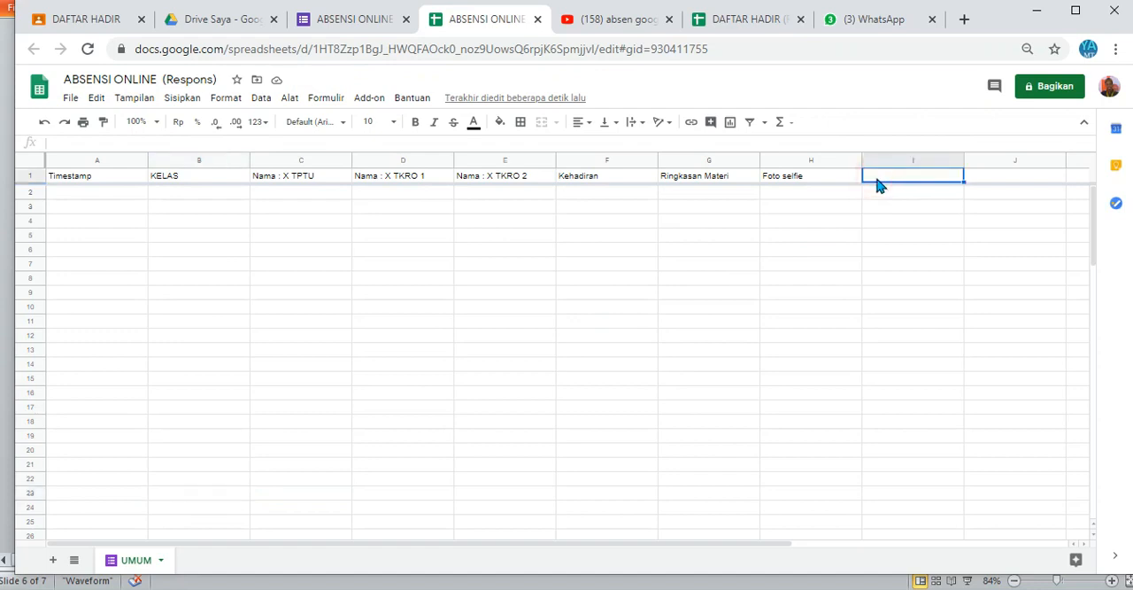
Step: Preview the form again, answer KELAS with X TPTU, choose the first student name and continue to the attendance section
click(351, 21)
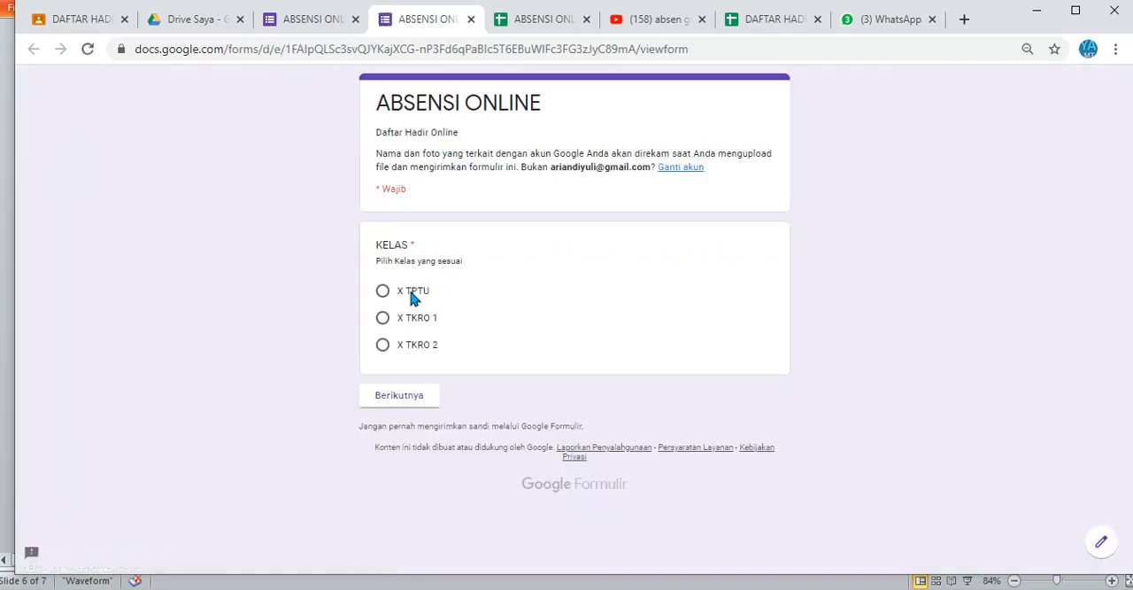
click(410, 295)
click(409, 394)
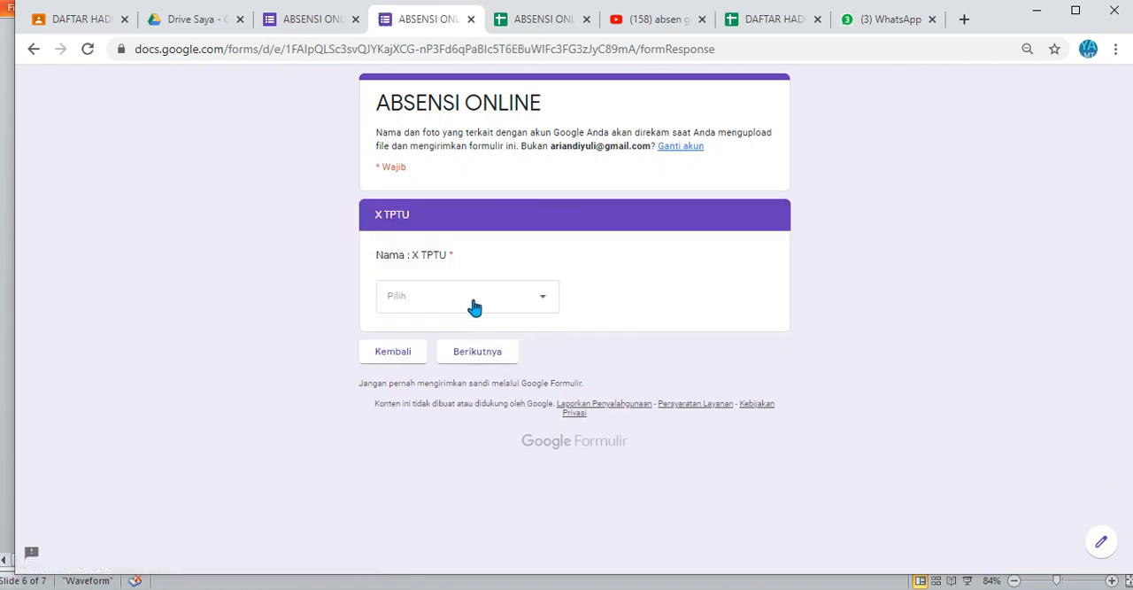
click(472, 303)
click(437, 150)
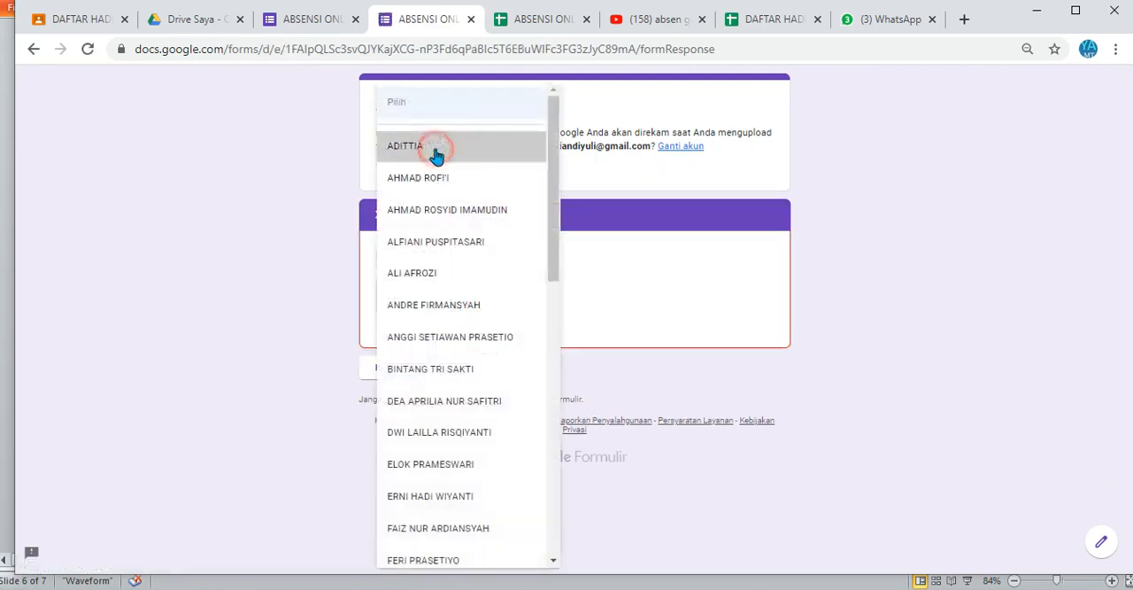
click(493, 356)
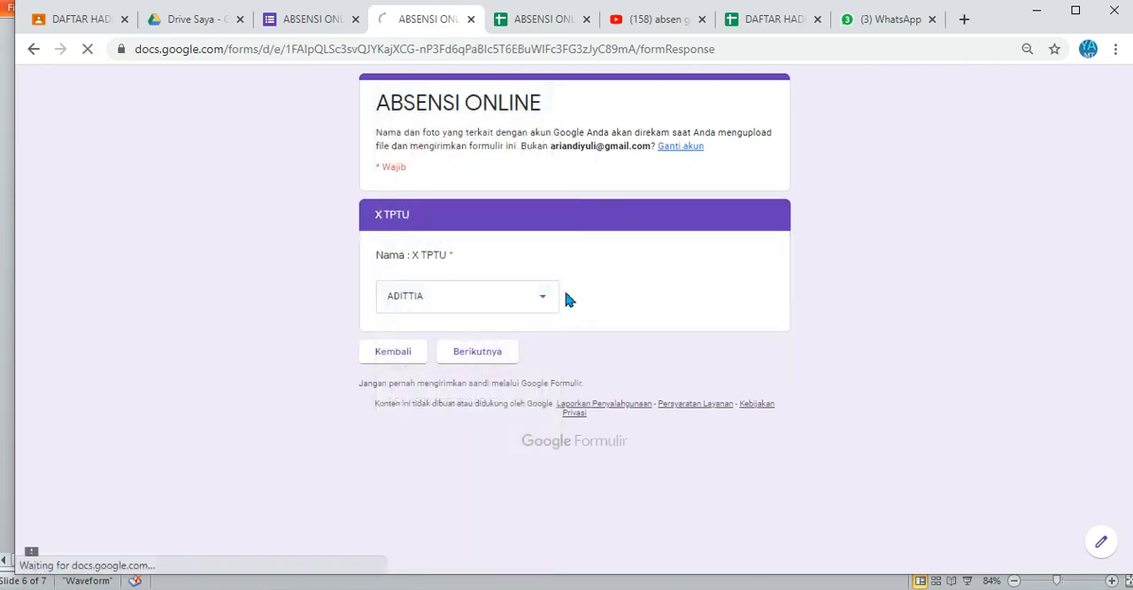
Step: Answer Kehadiran with "Hadir" and enter "s" as the Ringkasan Materi
click(397, 294)
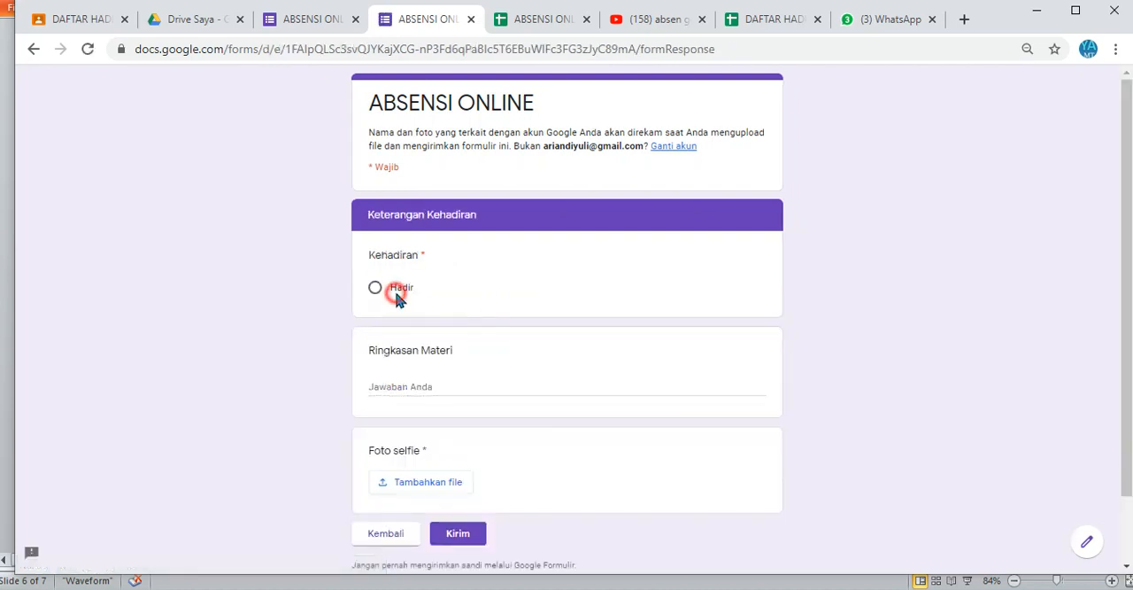
click(427, 387)
text(s)
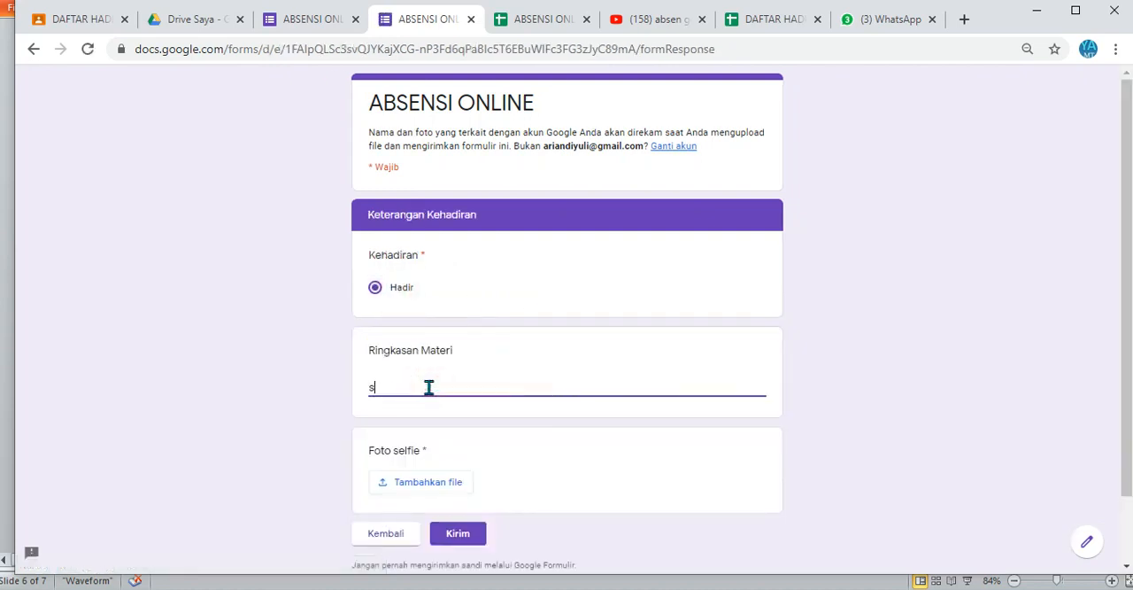
Step: Upload the image ekspresi vicon 3.png from the YULI folder as the Foto selfie answer and submit the form
click(433, 490)
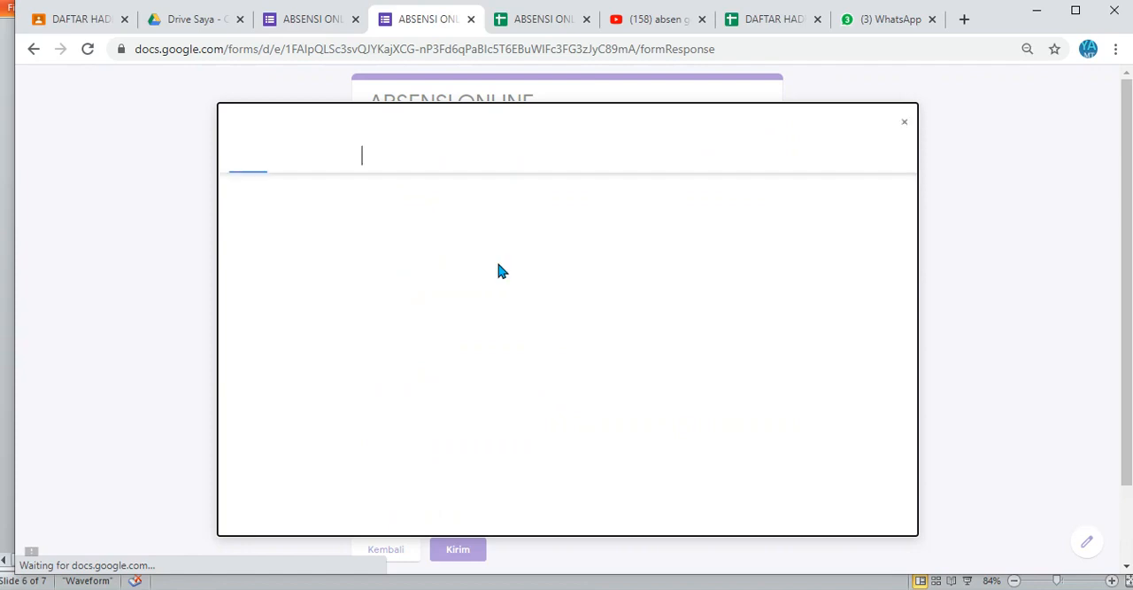
click(567, 332)
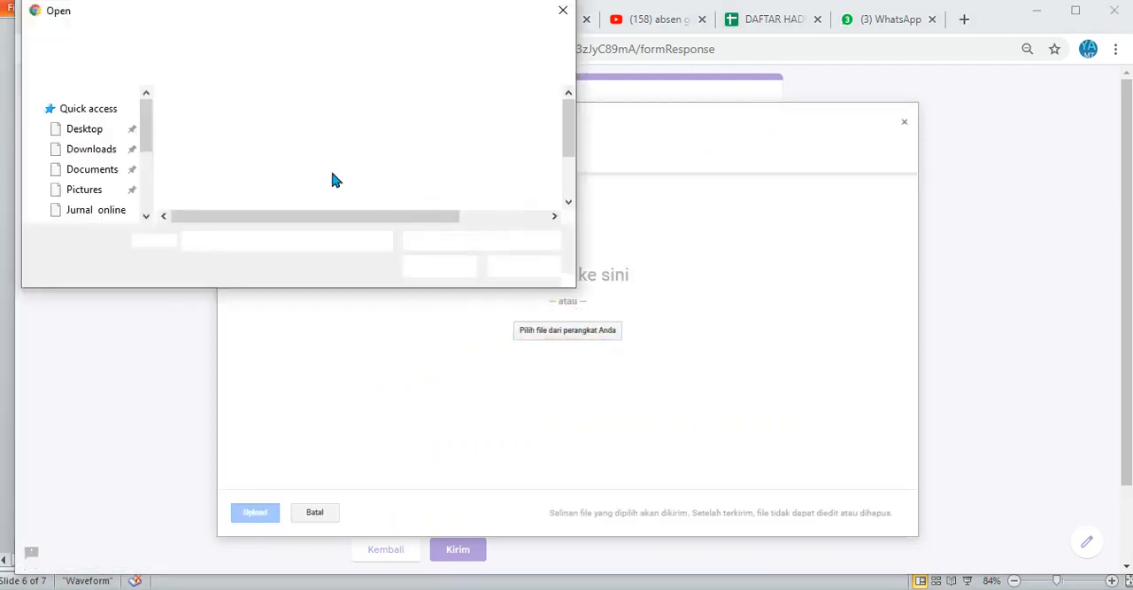
click(270, 157)
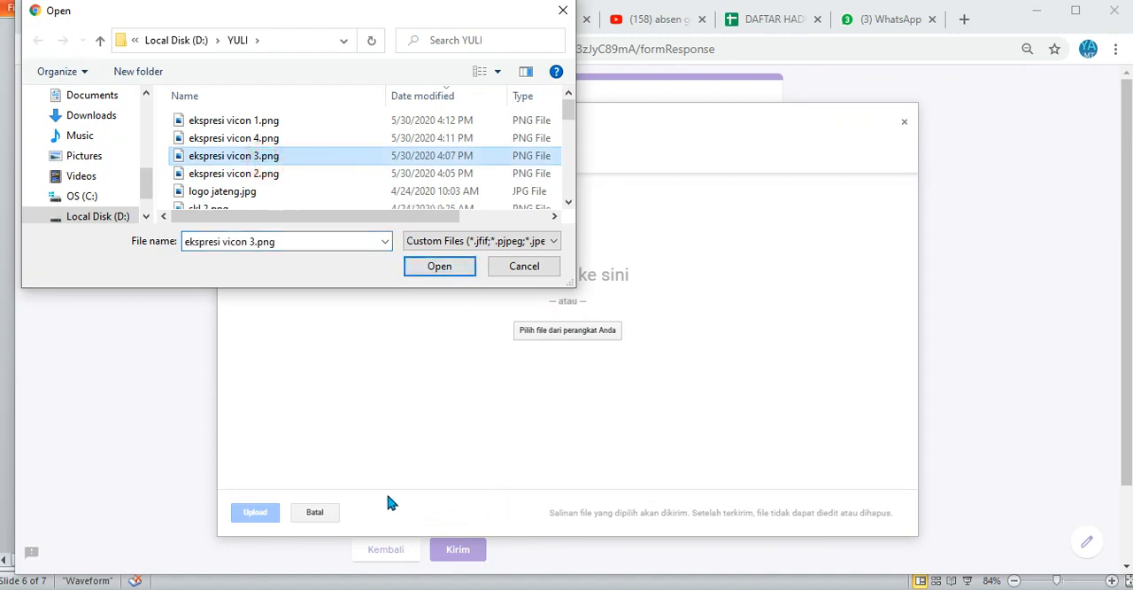
click(446, 271)
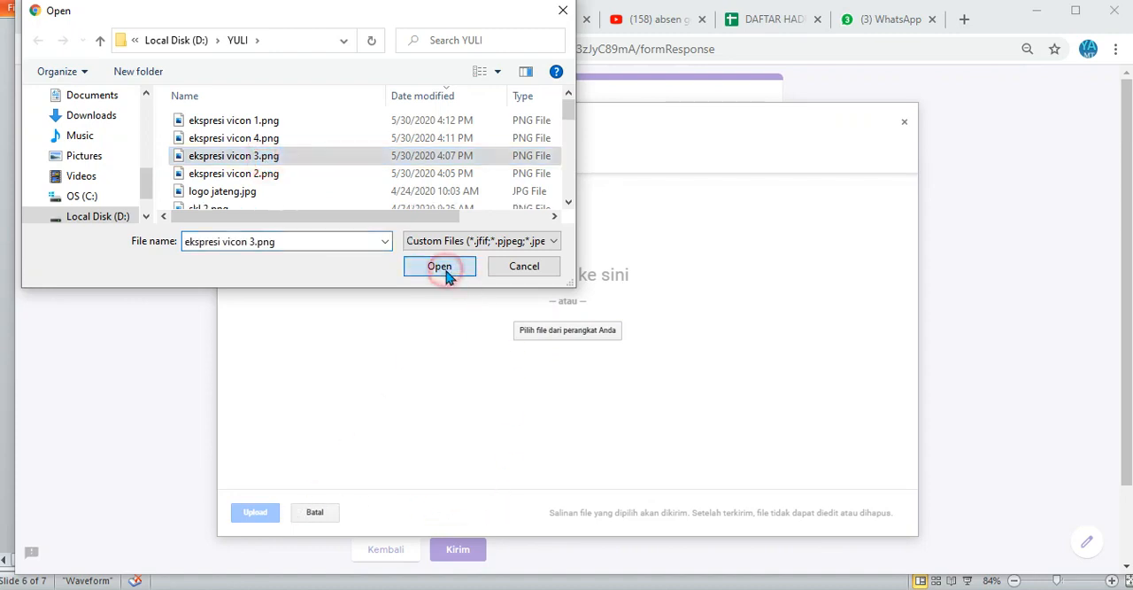
click(263, 512)
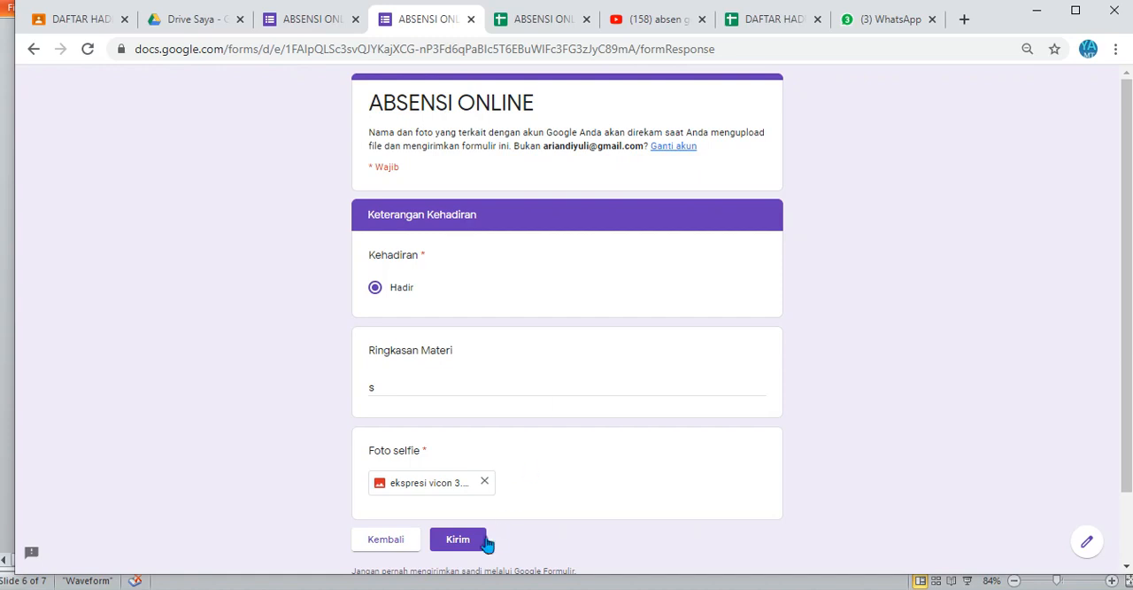
click(459, 539)
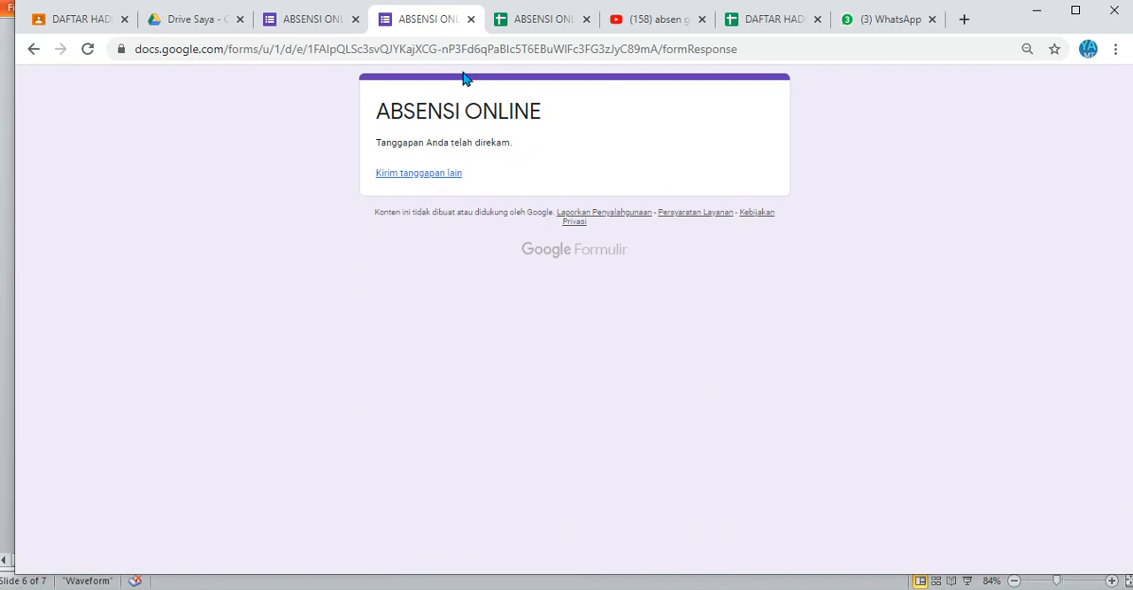
Step: Close the submitted form and check the recorded answers and the Foto selfie link in the response spreadsheet
click(472, 19)
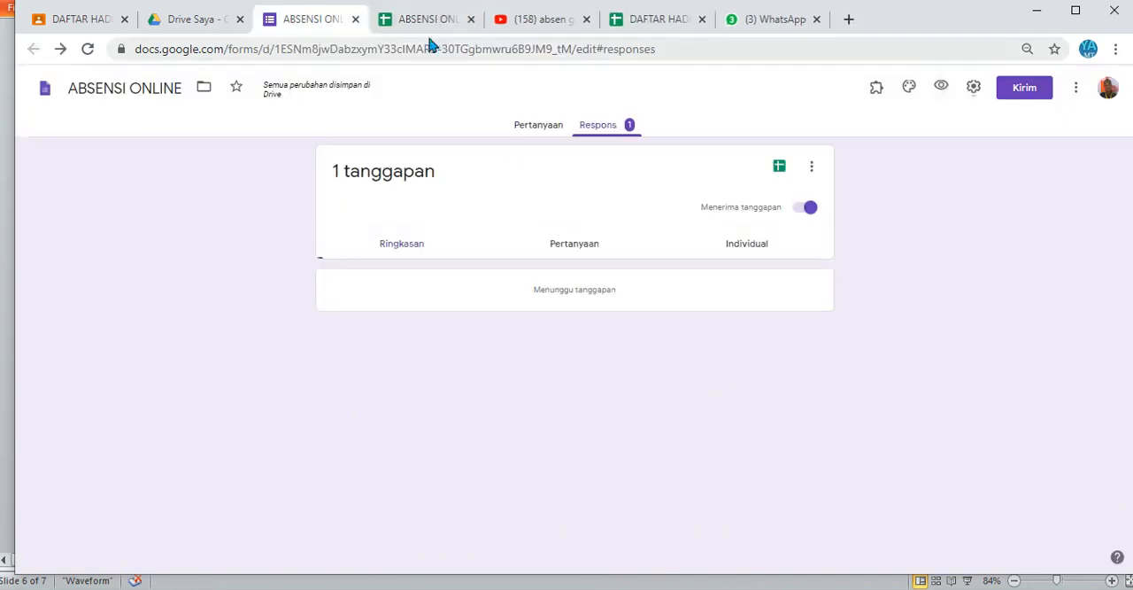
click(431, 19)
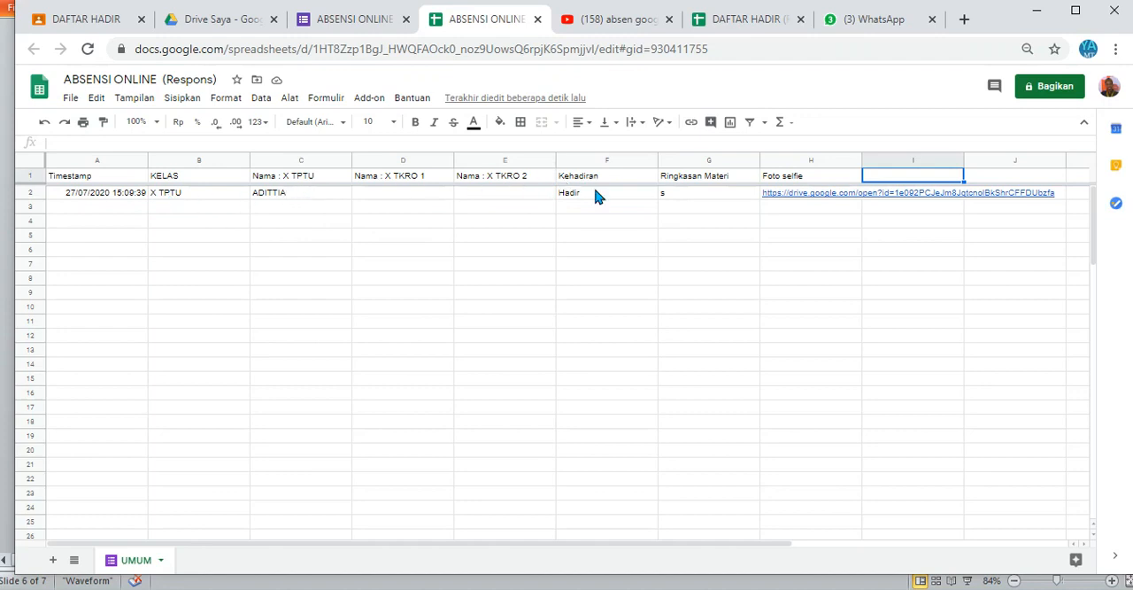
click(683, 194)
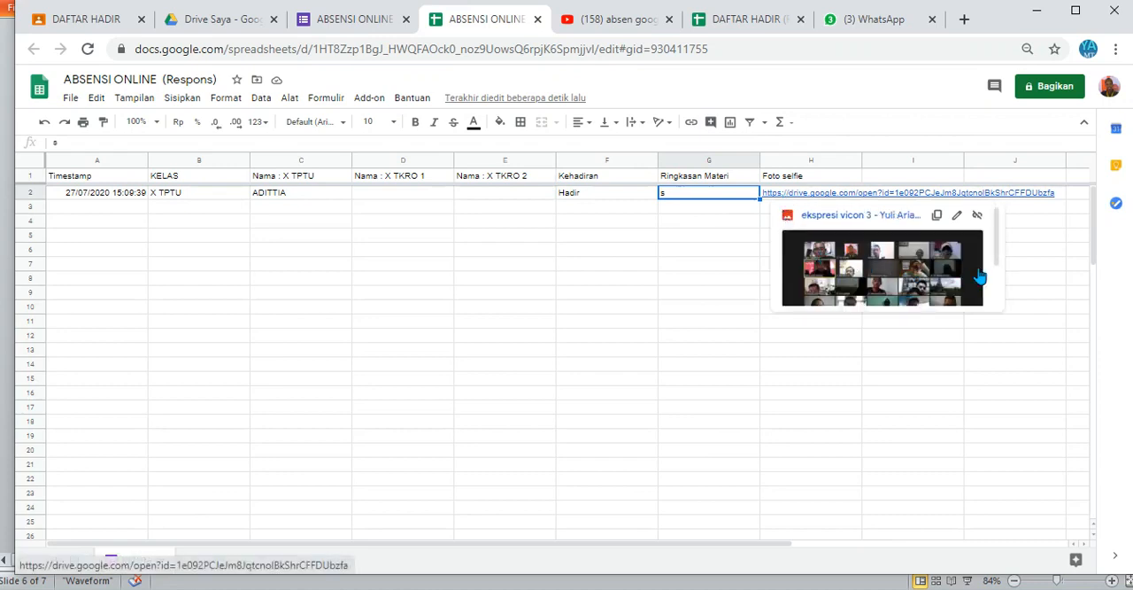
Step: Select the empty header cell I1 beside the Foto selfie column in the response sheet
scroll(996, 275, down, 2)
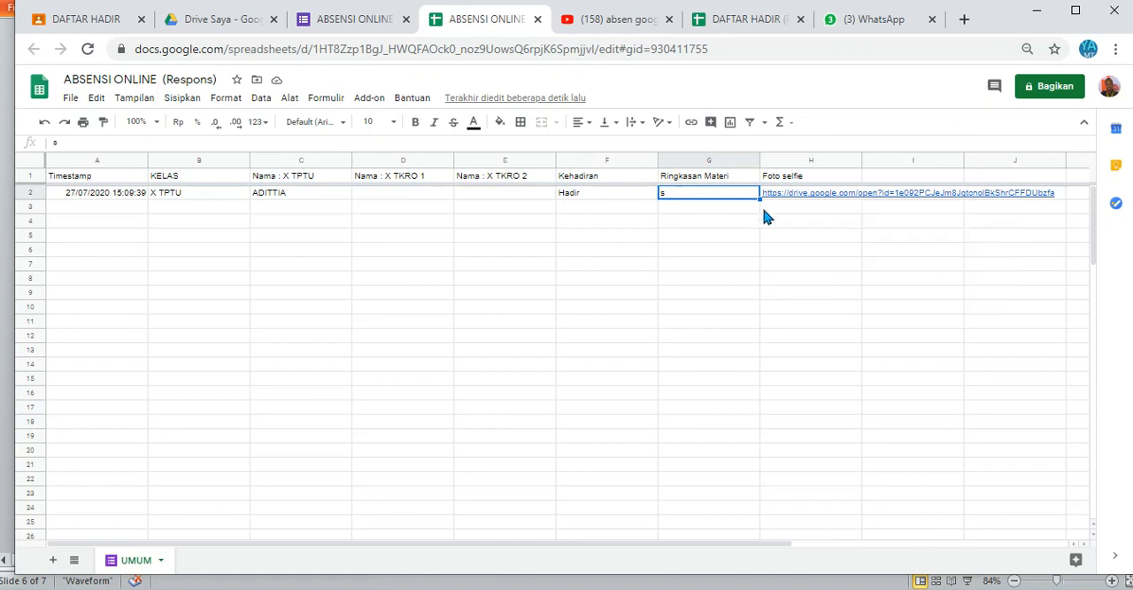
click(774, 209)
click(903, 180)
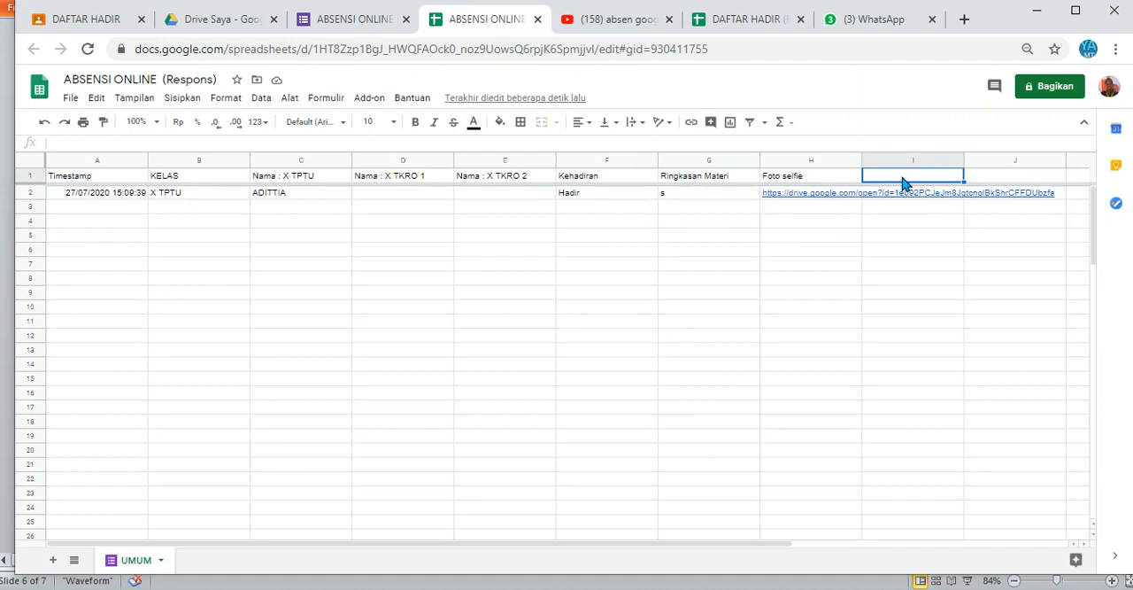
key(Down)
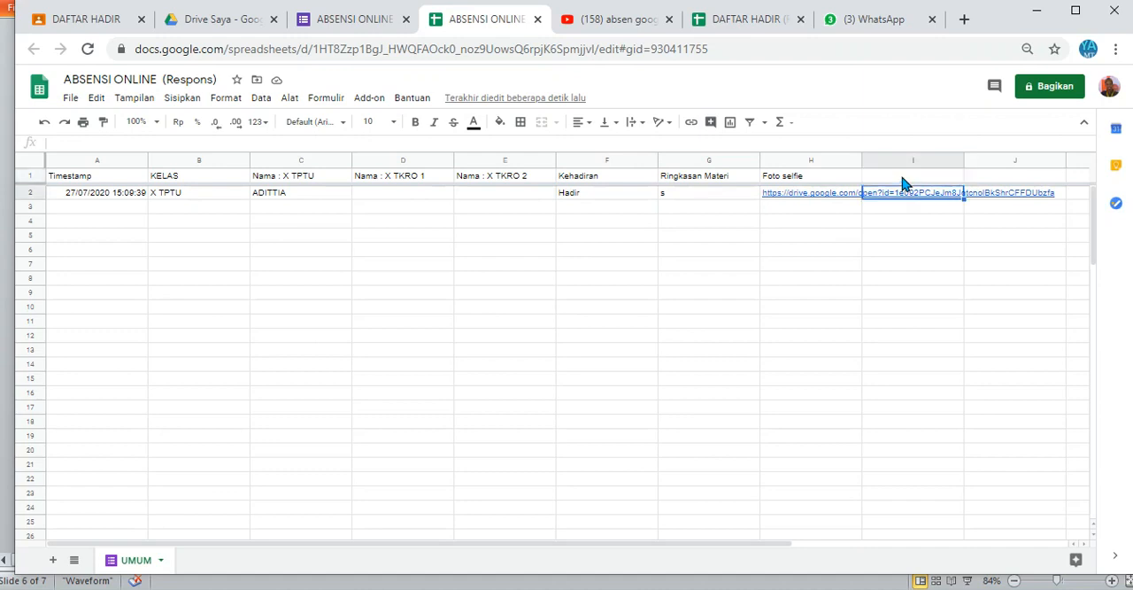
key(Up)
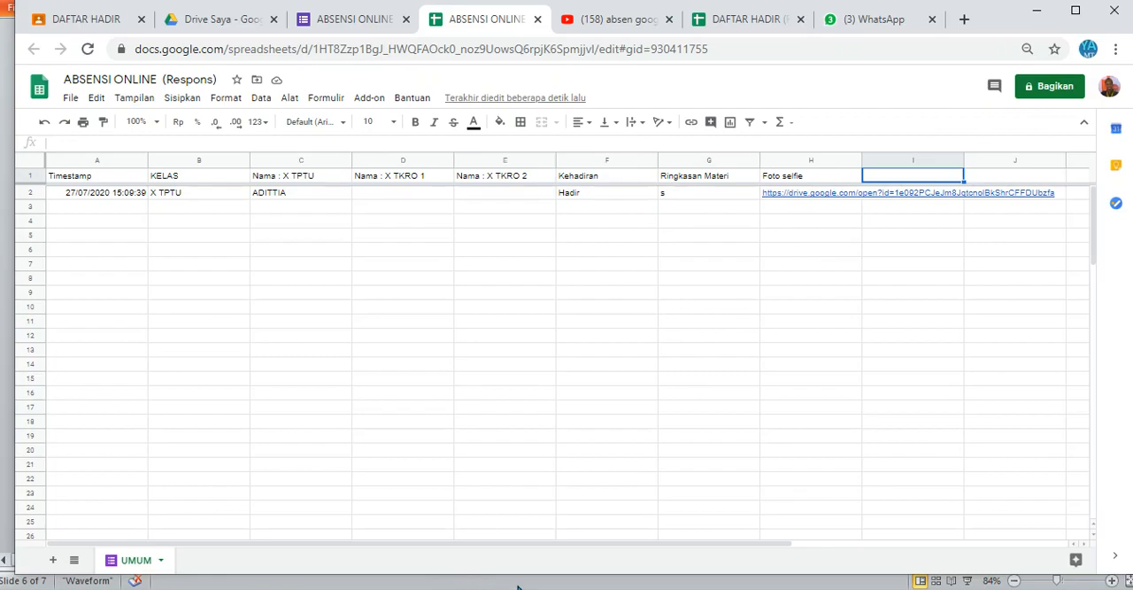
Step: Switch to the Word document alamat youtube.docx and go to the formula list under Membuat Absen otomatis
mouse_move(175, 564)
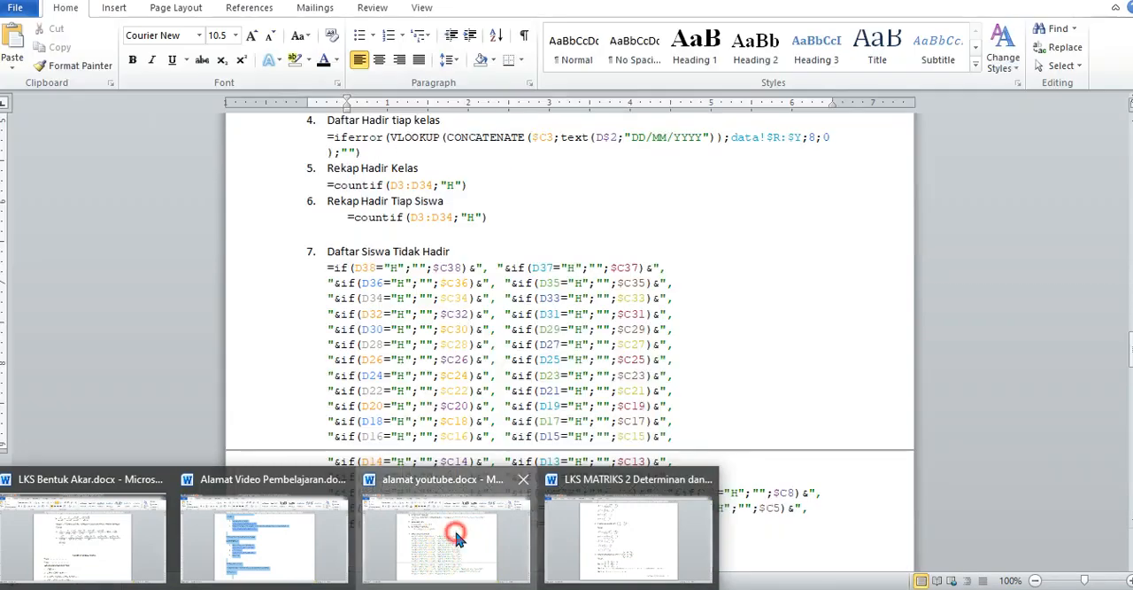
click(454, 527)
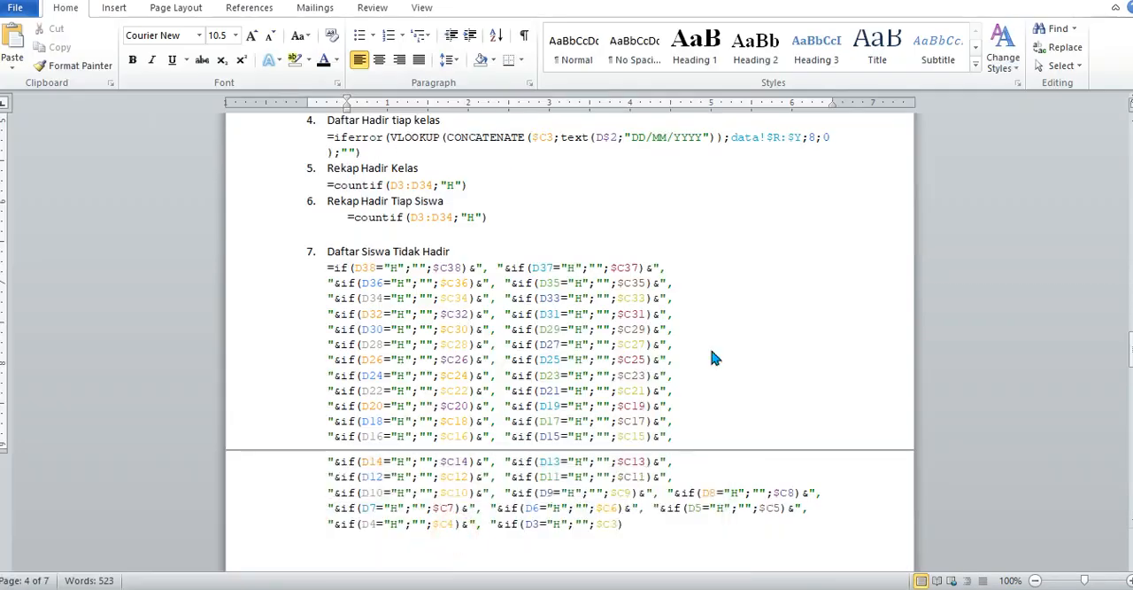
click(866, 207)
key(Up)
key(Up)
key(Up)
key(Up)
key(Up)
key(Up)
key(Up)
key(Up)
key(Up)
key(Up)
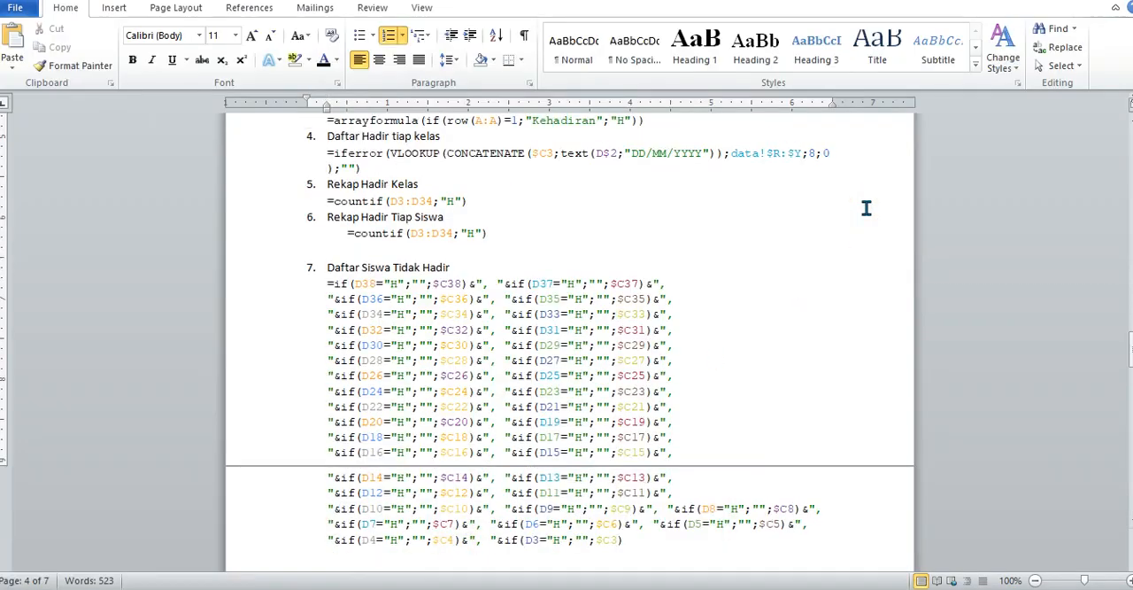
key(Up)
key(Up)
key(Up)
key(Up)
key(Up)
key(Up)
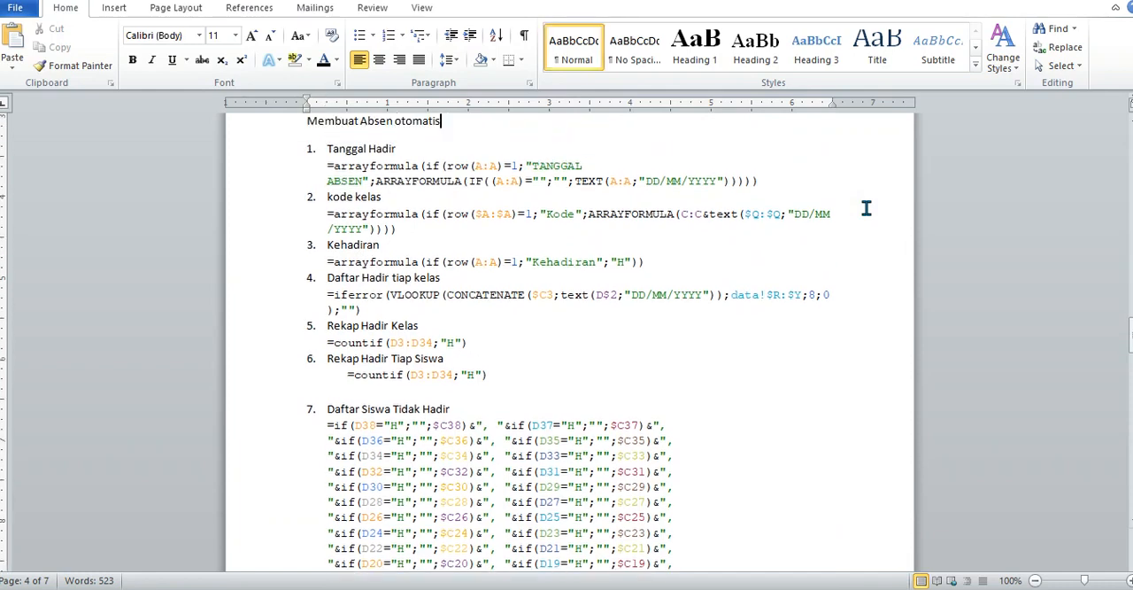
Step: Copy the Tanggal Hadir array formula from the Word document and paste it into cell I1 of the response spreadsheet in the browser
drag(767, 180, 319, 167)
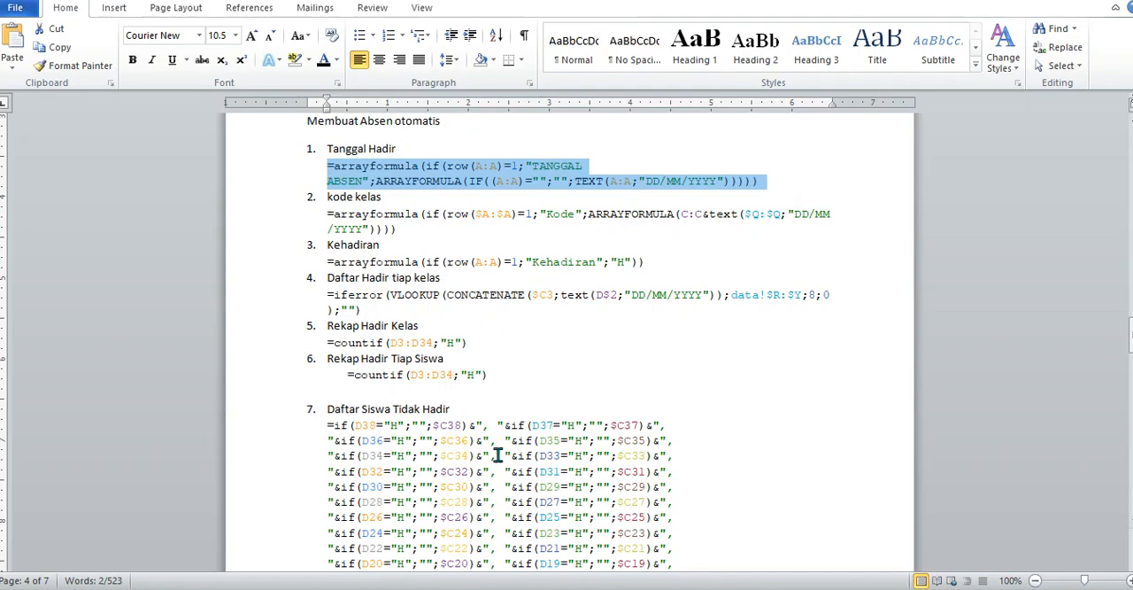
click(427, 588)
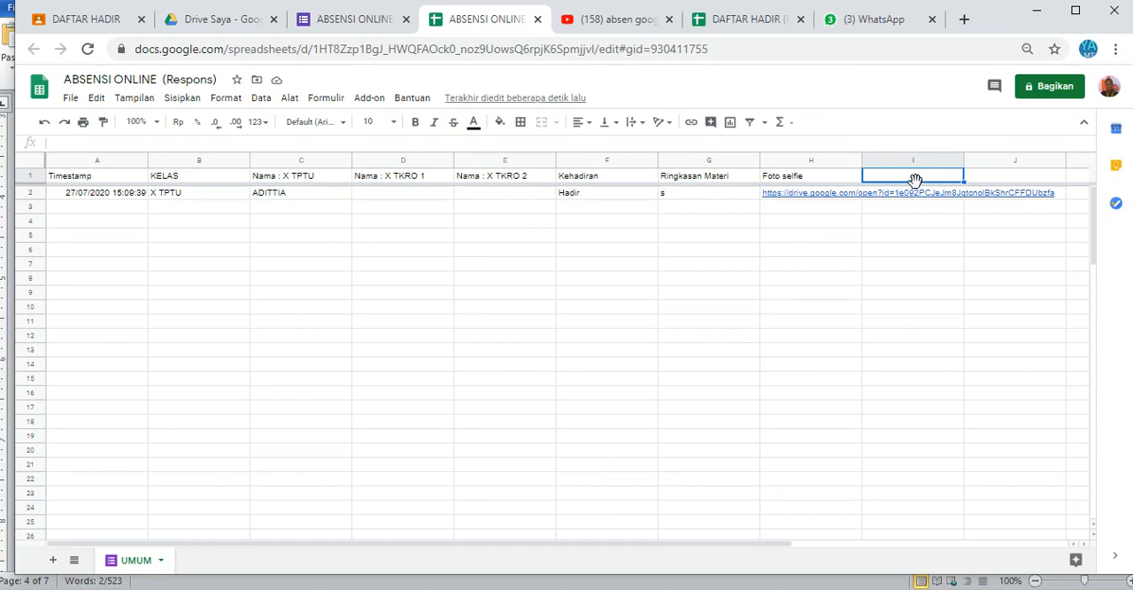
key(ctrl+v)
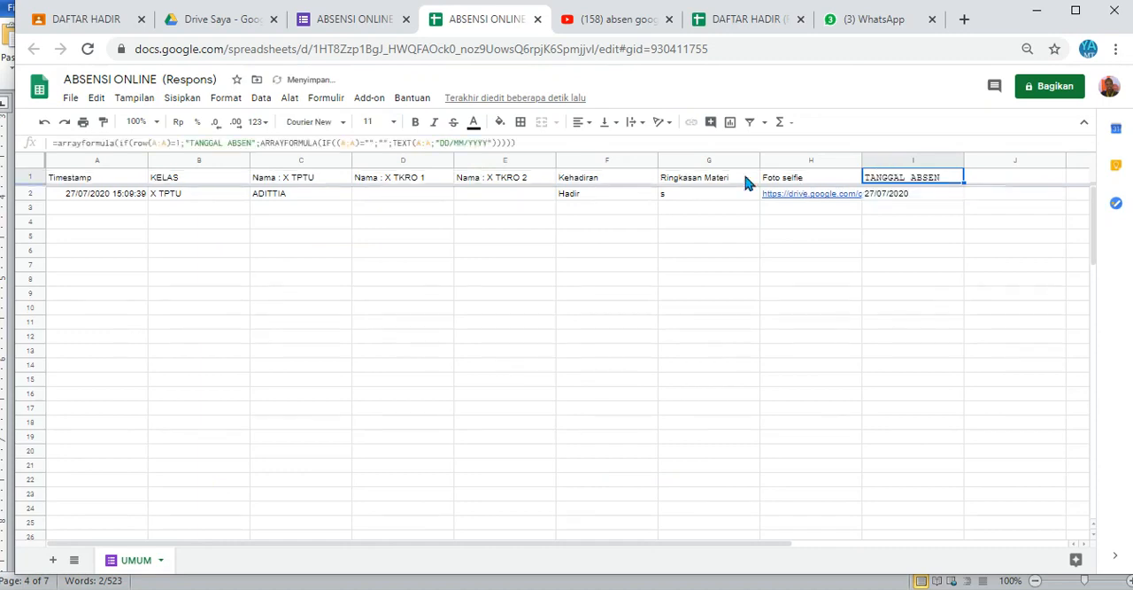
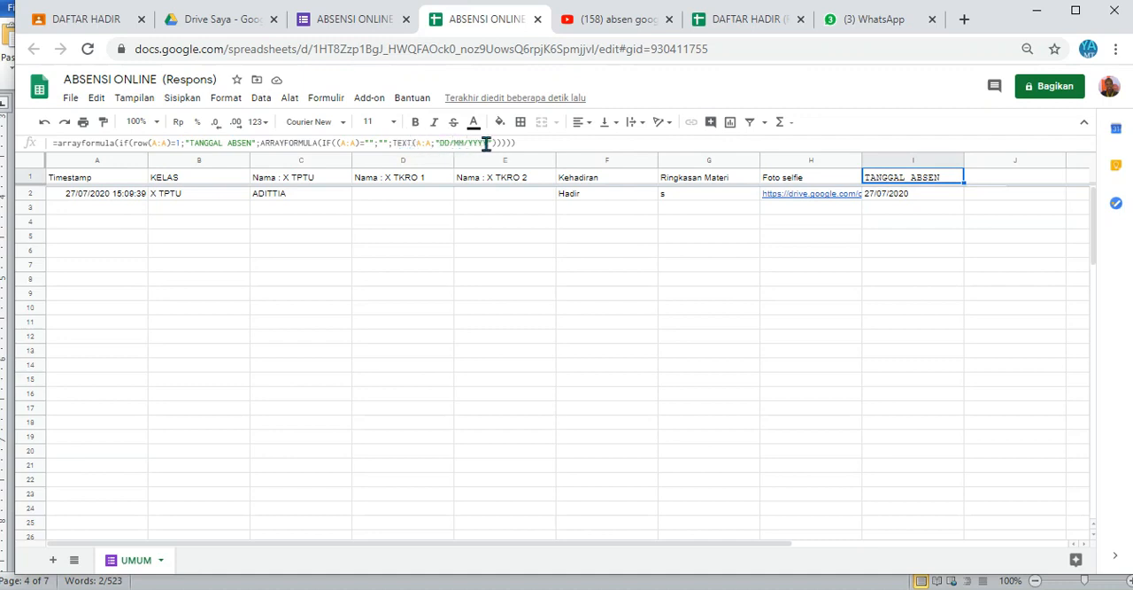
Step: Copy the kode kelas array formula from the Word document and paste it into header cell J1 of the response spreadsheet
click(889, 196)
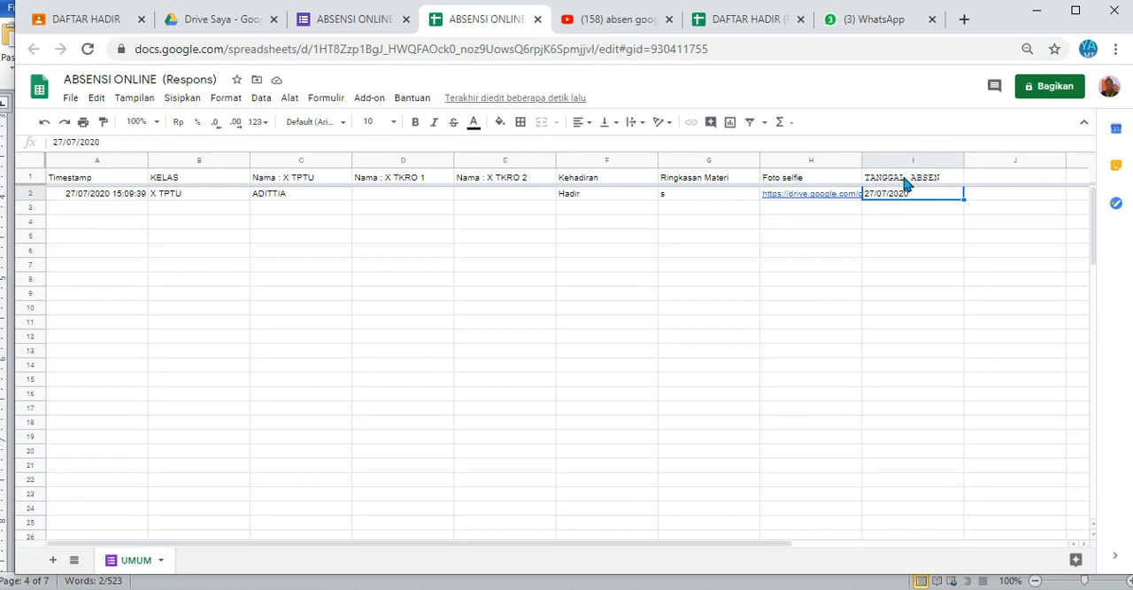
click(905, 180)
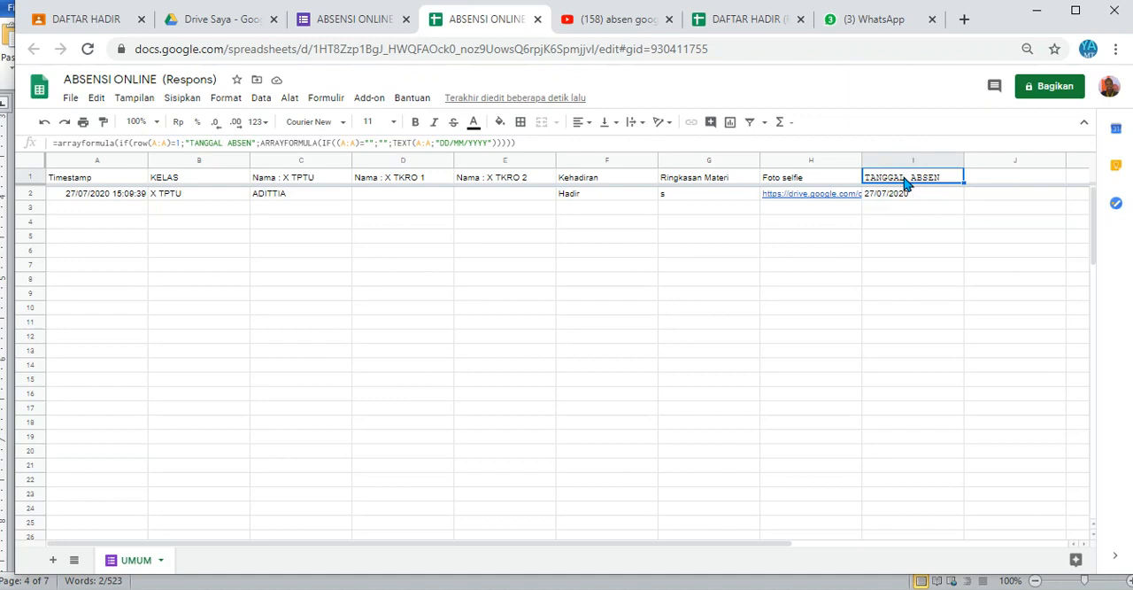
key(Right)
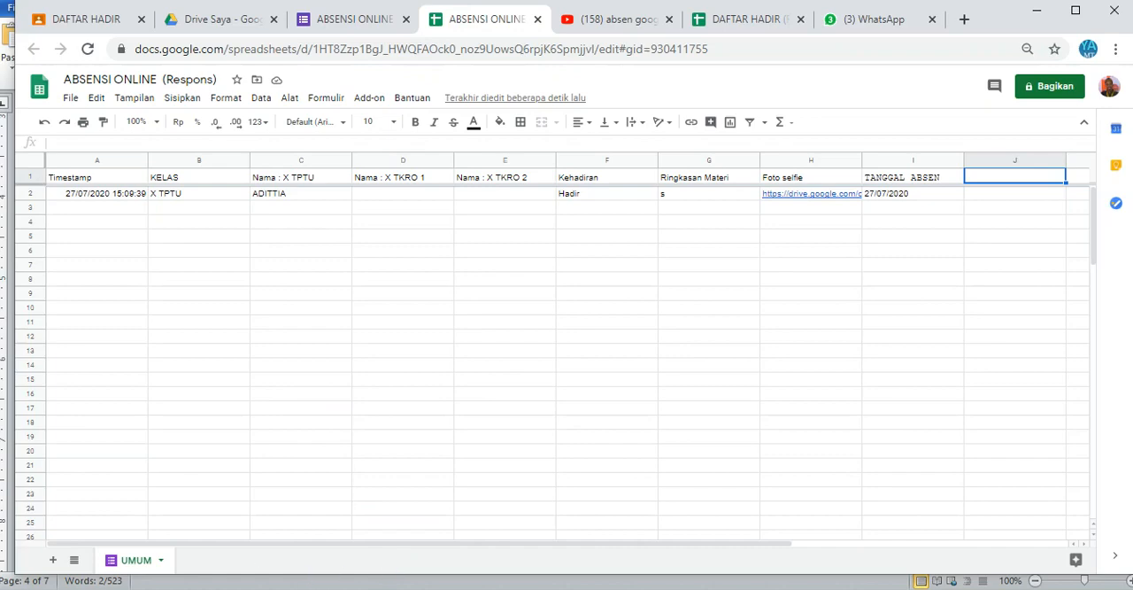
click(225, 588)
click(452, 551)
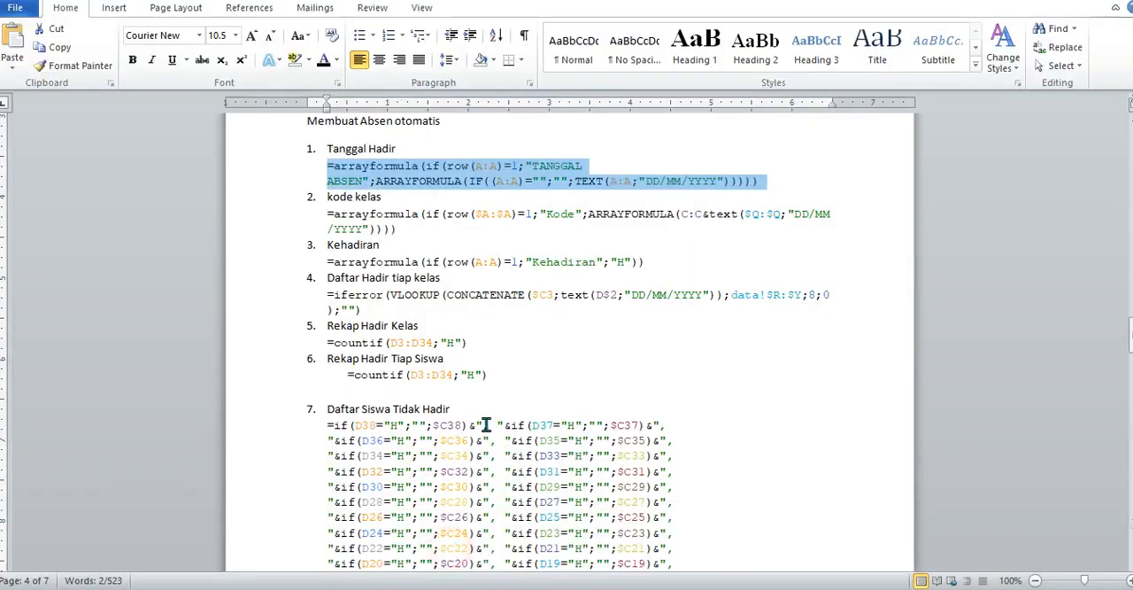
drag(406, 229, 321, 210)
key(ctrl+c)
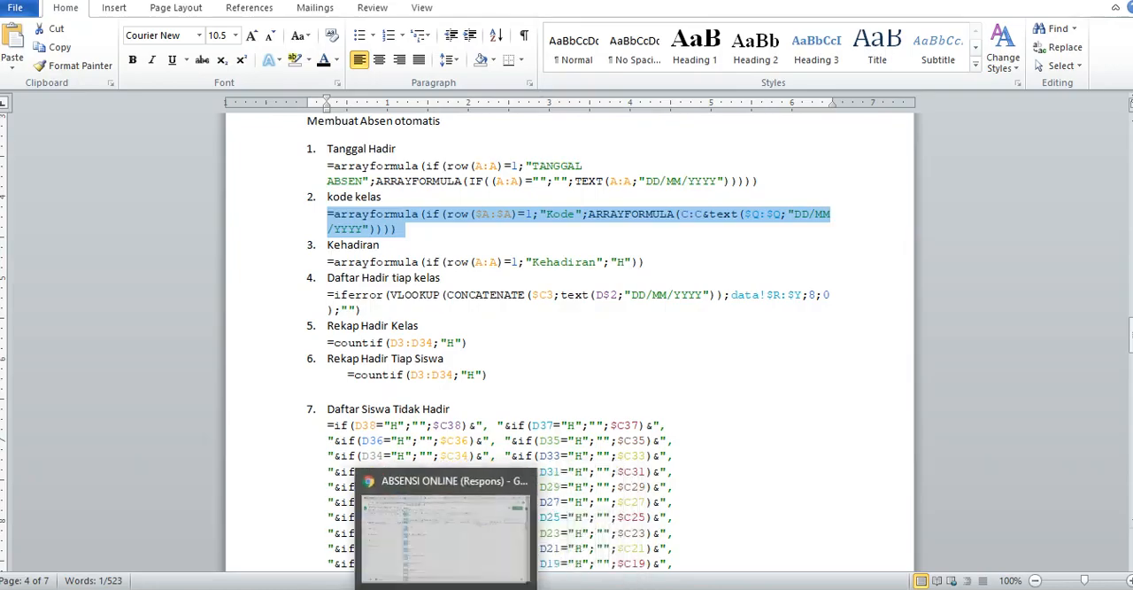
click(425, 588)
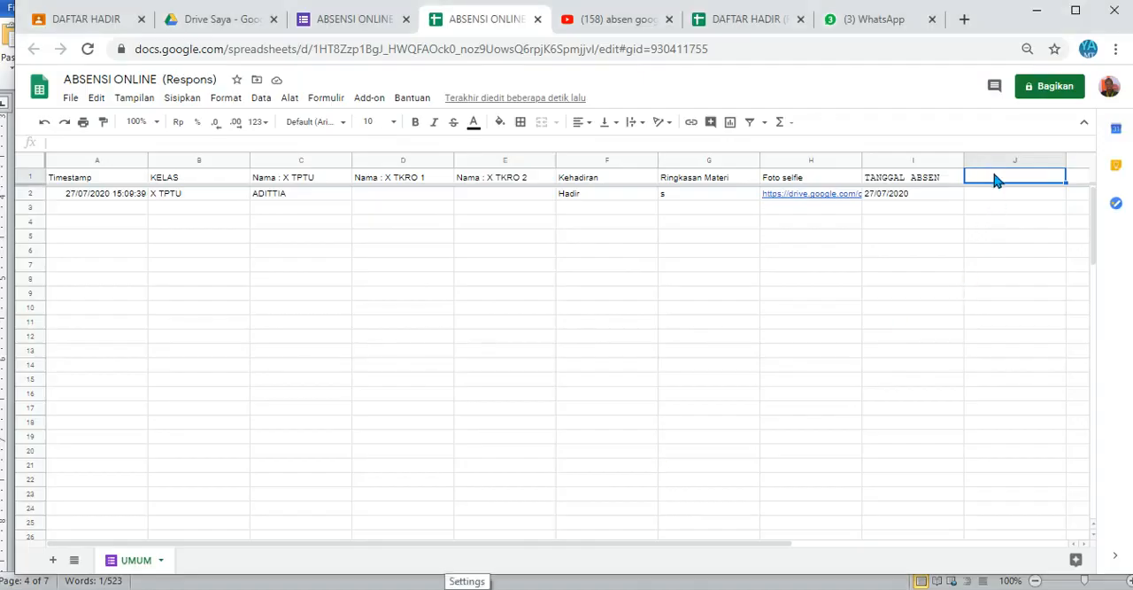
key(ctrl+v)
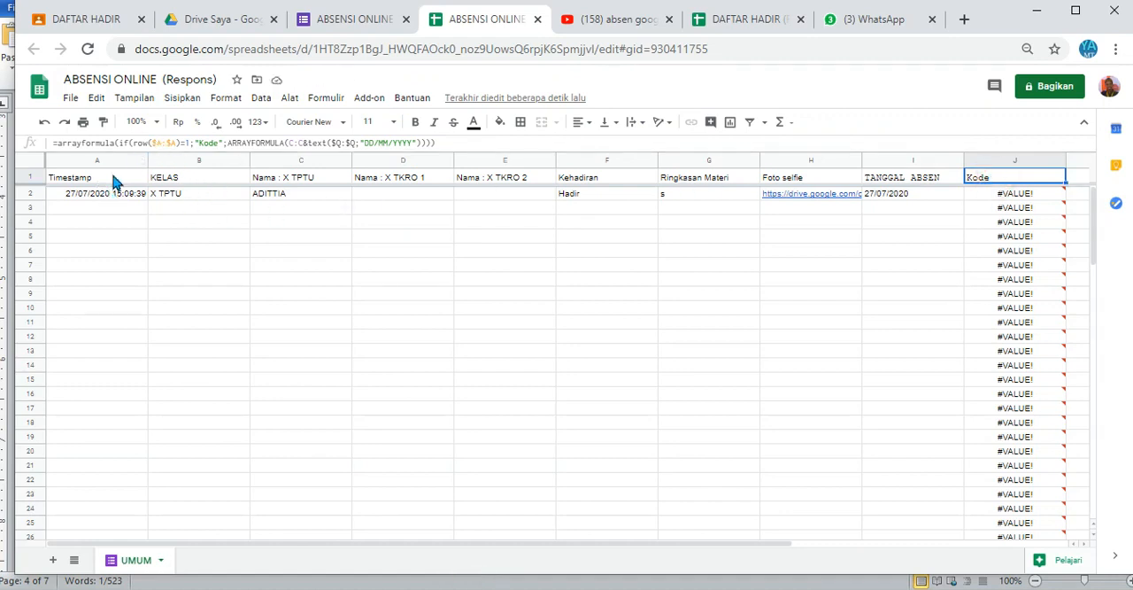
Step: Edit the J1 formula so its header reads "Kode Tptu" and its date reference is $J:$J
click(217, 143)
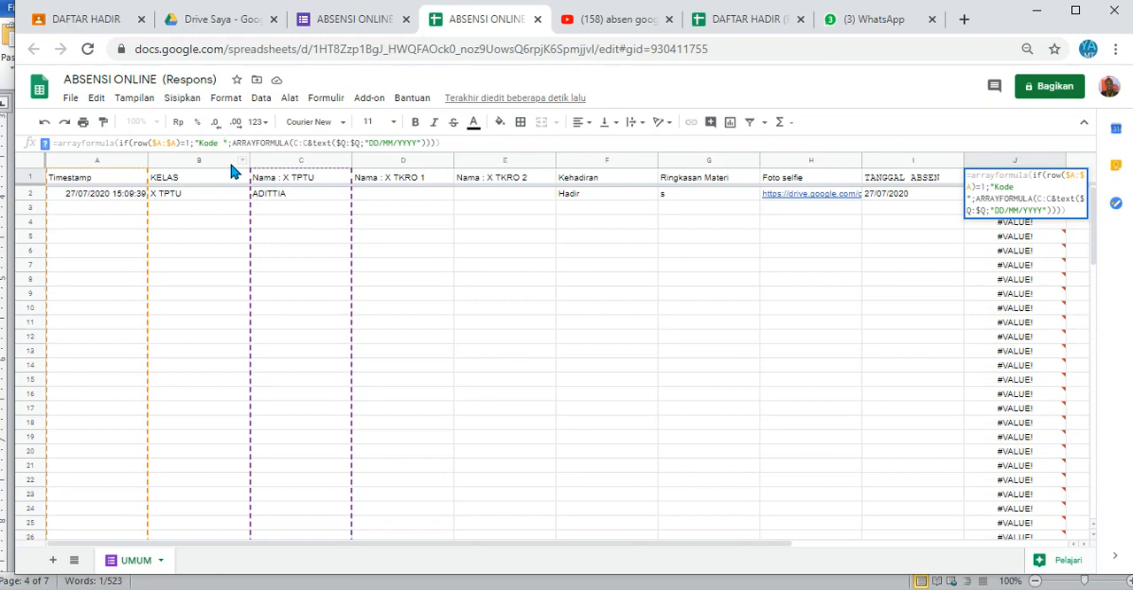
text(Tptu)
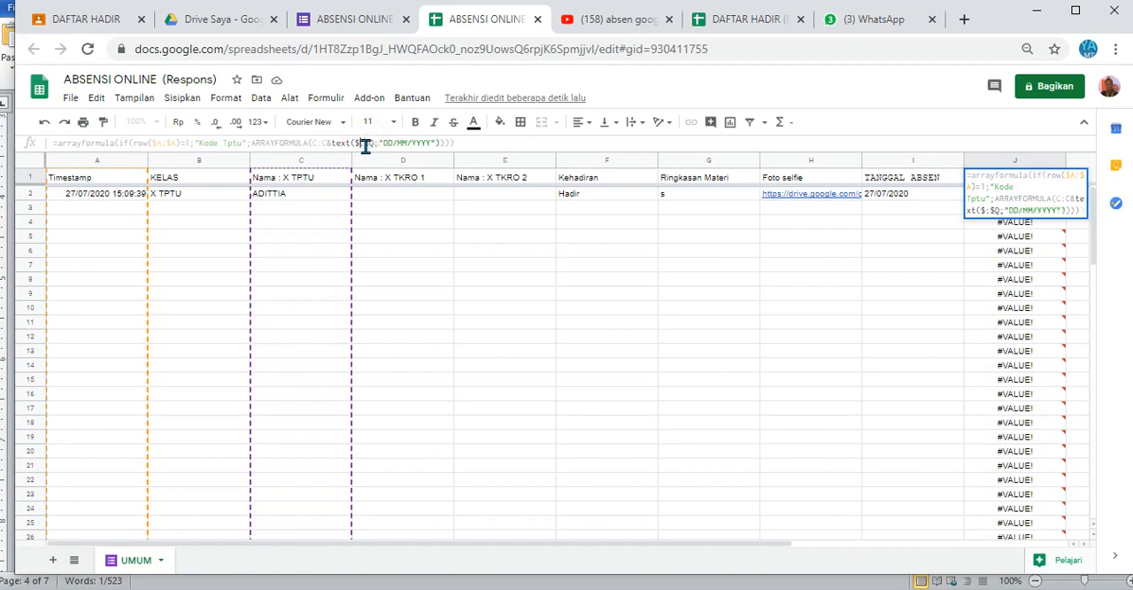
text(j)
double_click(378, 144)
text(j)
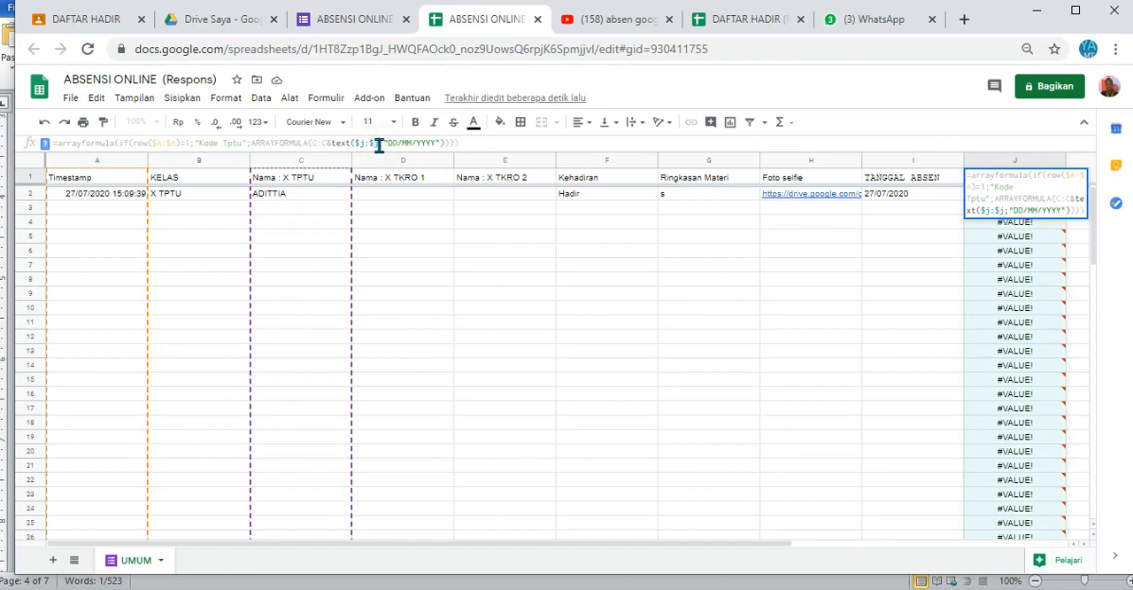
key(Return)
Step: Correct the date reference in the J1 formula to the TANGGAL ABSEN column, $I:$I
click(969, 180)
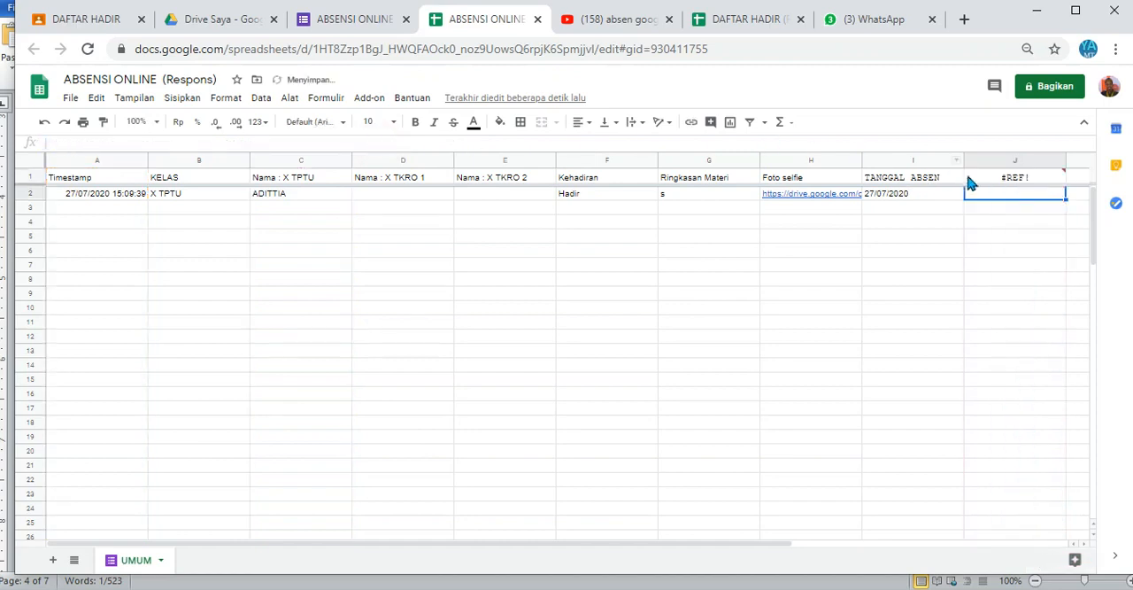
mouse_move(1016, 179)
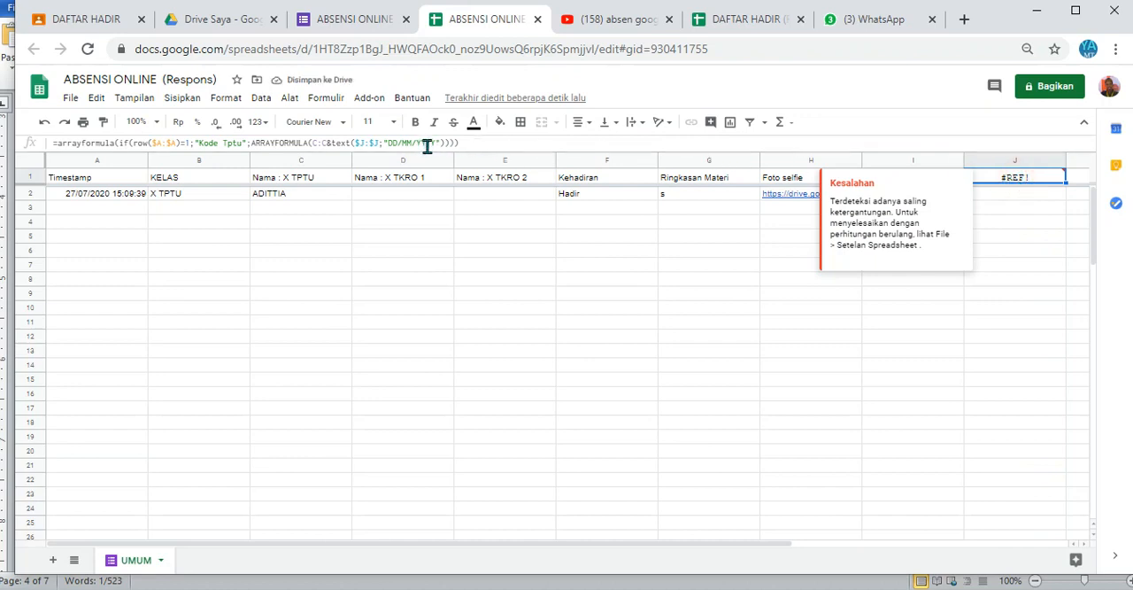
click(364, 142)
key(BackSpace)
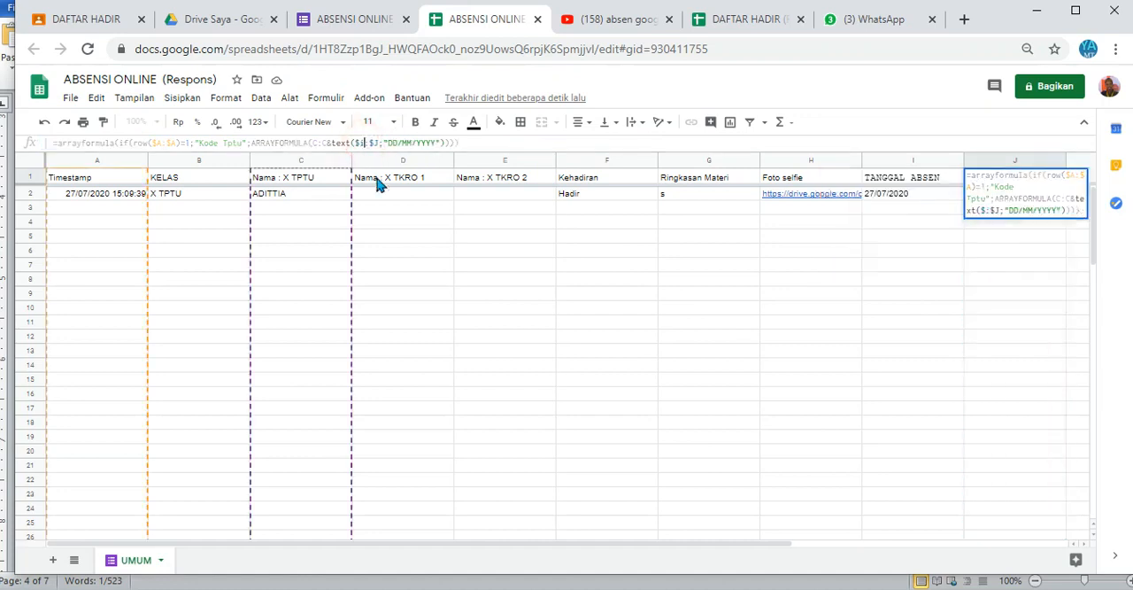
text(I)
key(Return)
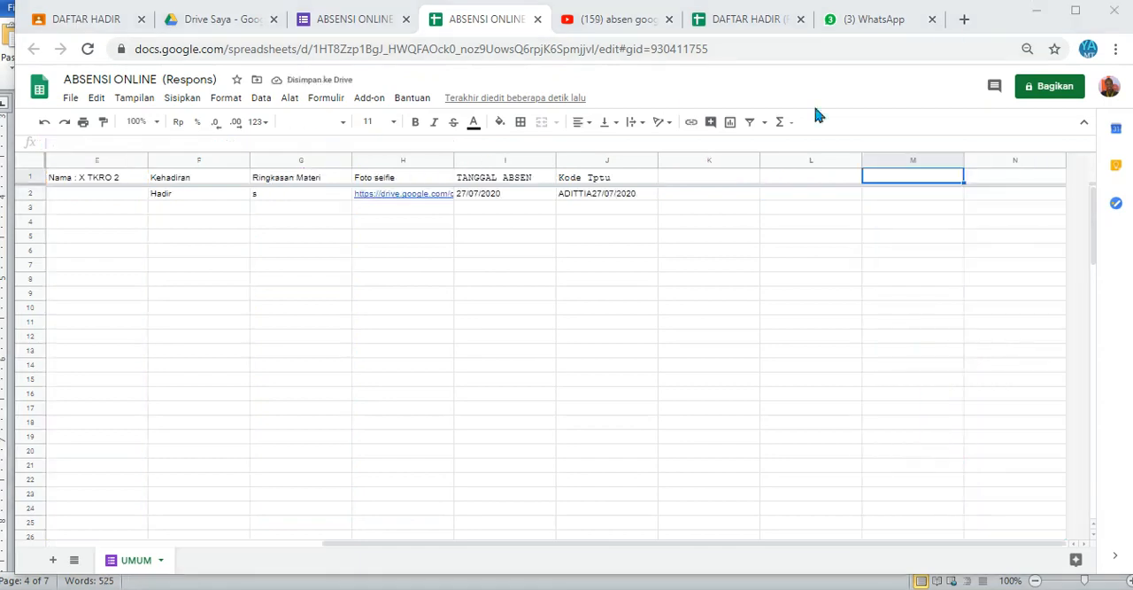
Step: Fill the Kode Tptu formula from J1 across into K1
click(624, 181)
click(639, 179)
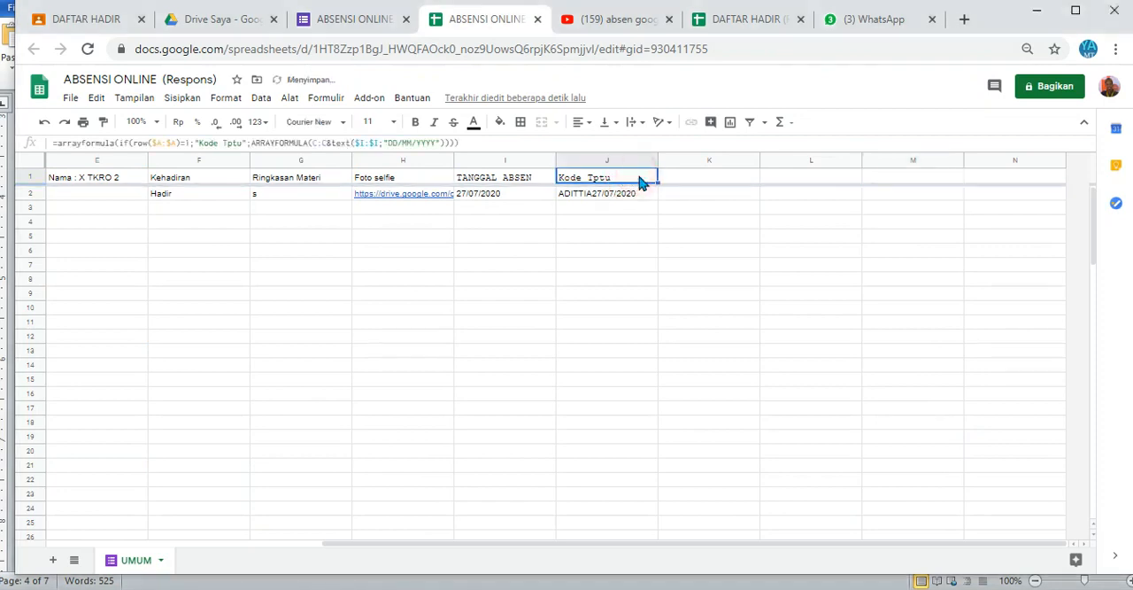
drag(658, 182, 717, 183)
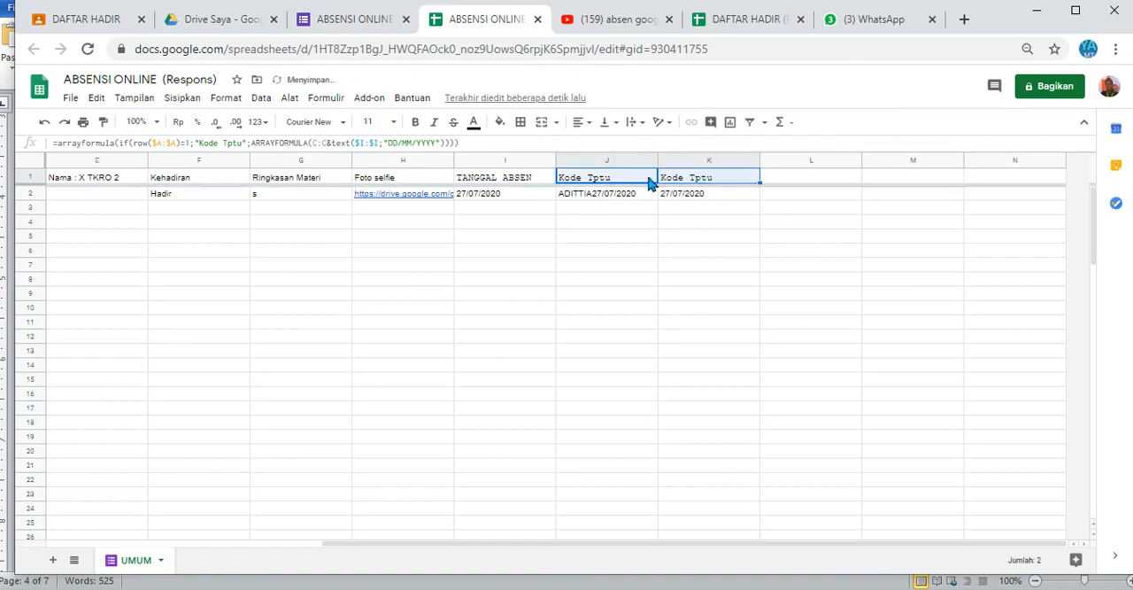
Step: Change the header text in the K1 formula to "Kode TKRO 1"
click(695, 179)
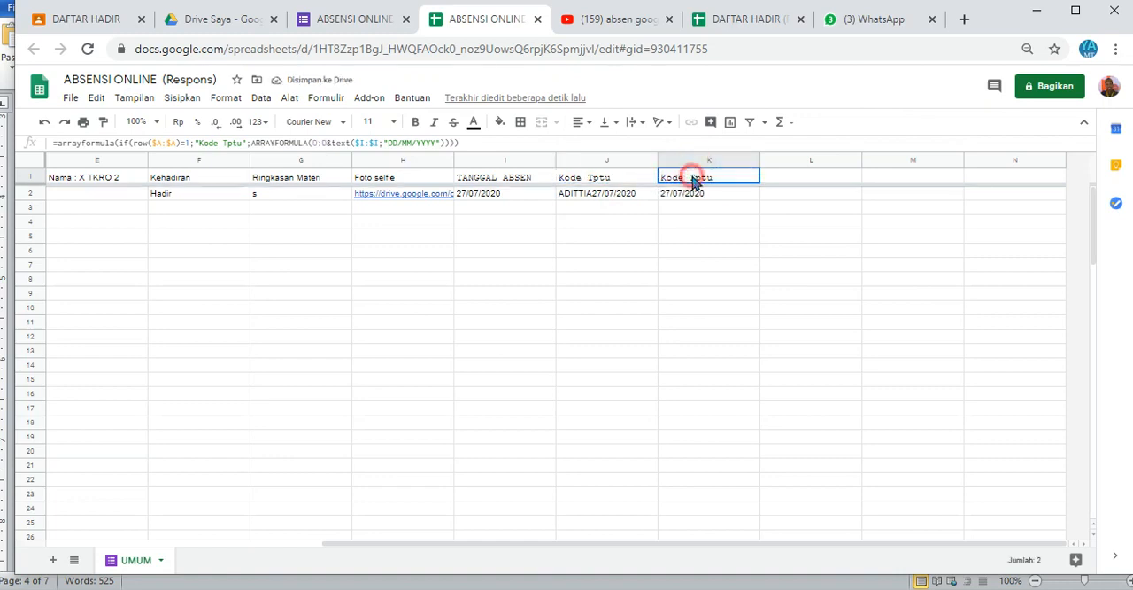
click(241, 142)
key(BackSpace)
key(BackSpace)
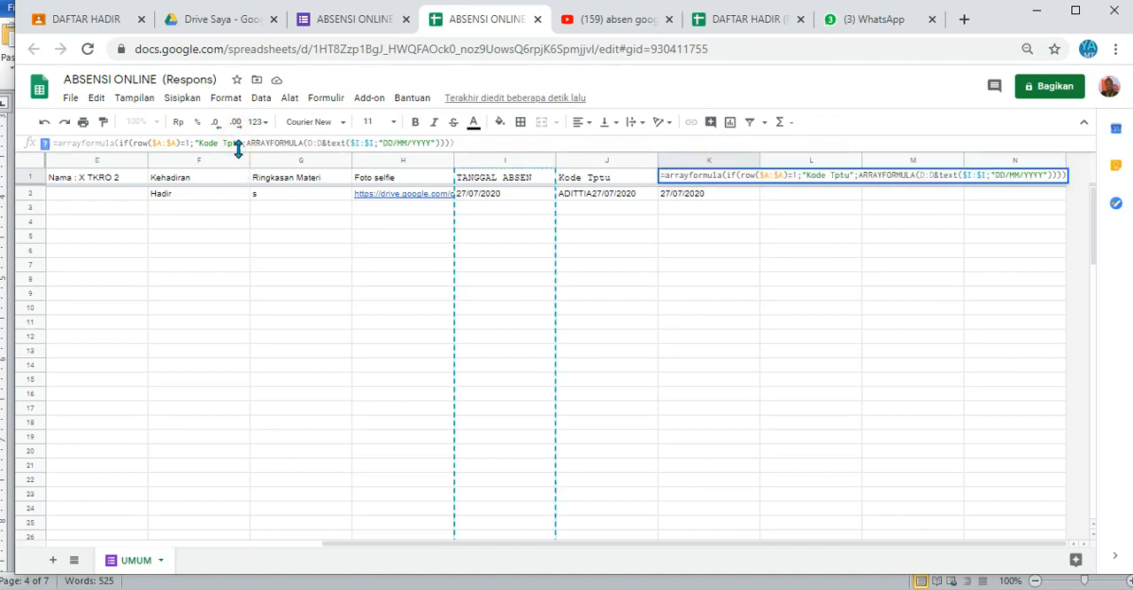
key(BackSpace)
text(KRO)
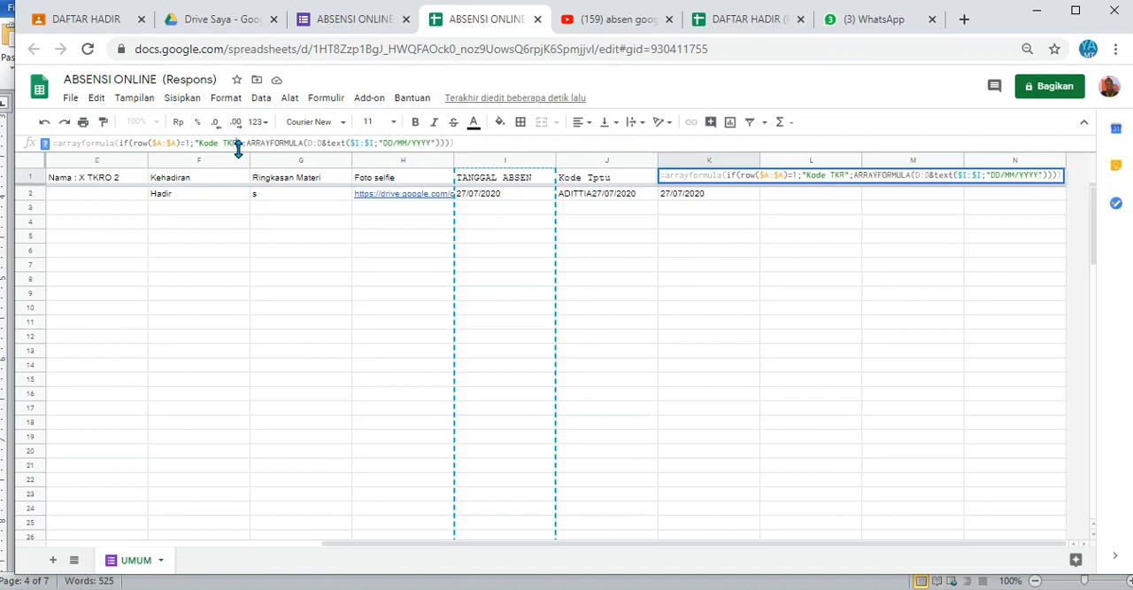
text( 1)
key(Return)
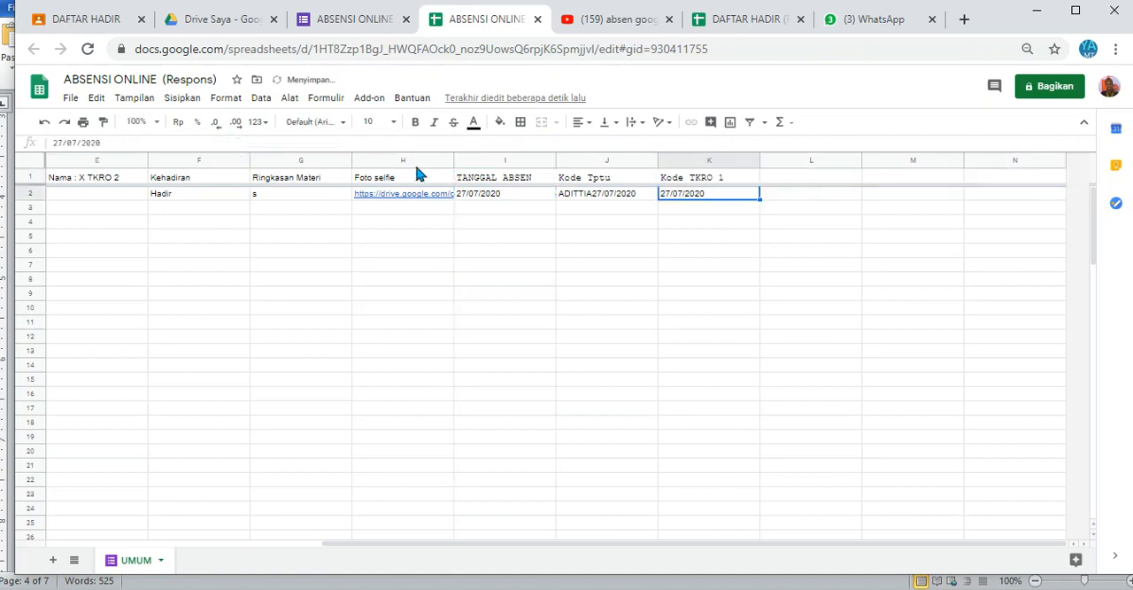
Step: Fill the Kode TKRO 1 formula from K1 across into L1 and change its header text to "Kode TKRO 2"
click(695, 179)
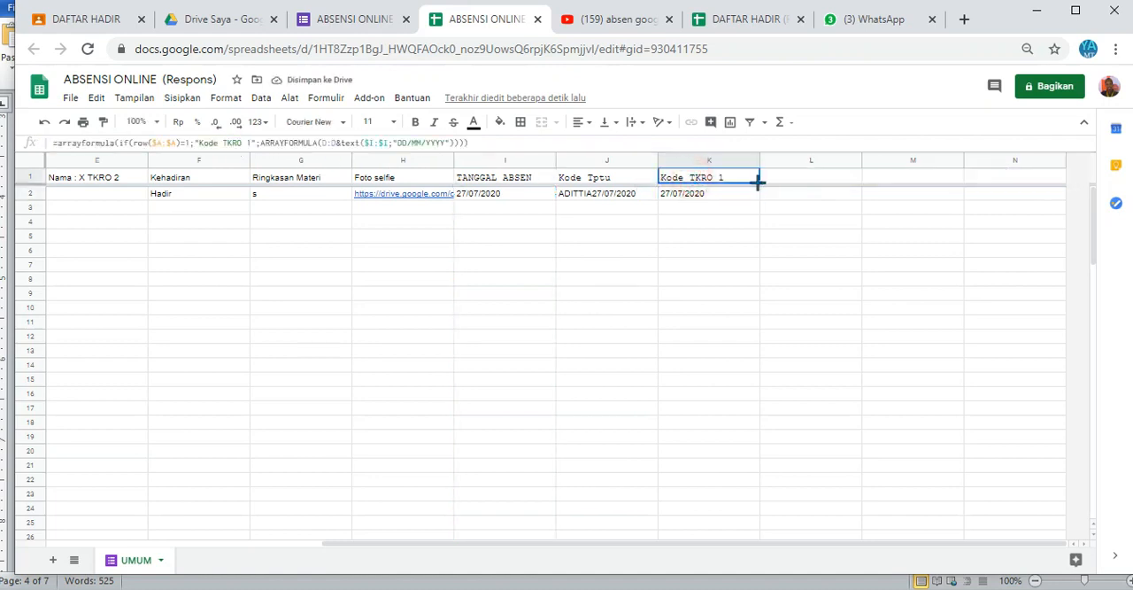
drag(758, 182, 806, 183)
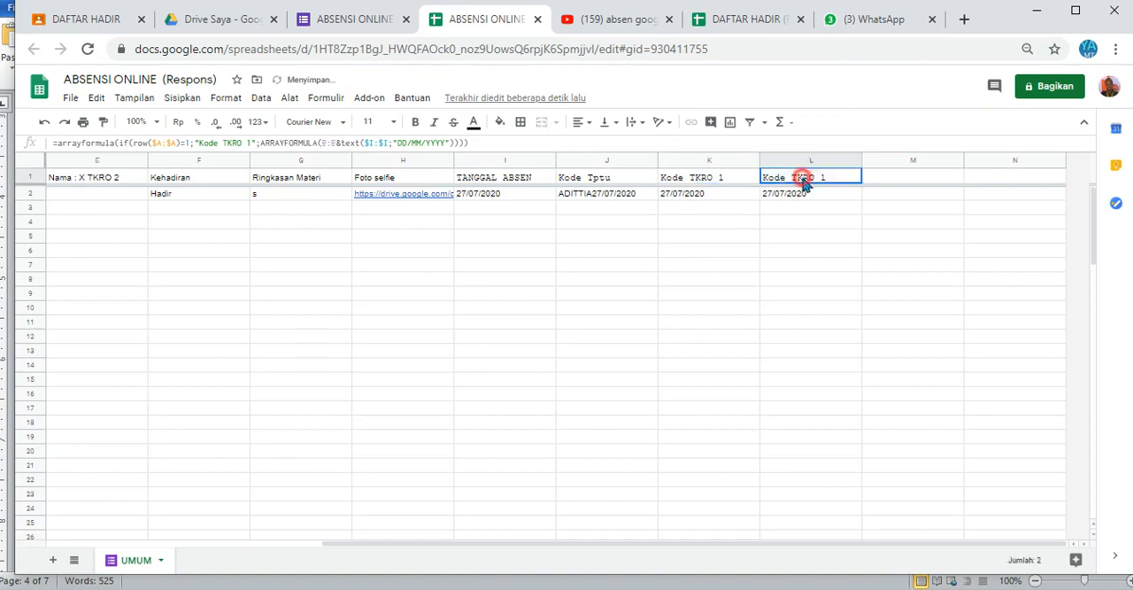
click(252, 145)
key(BackSpace)
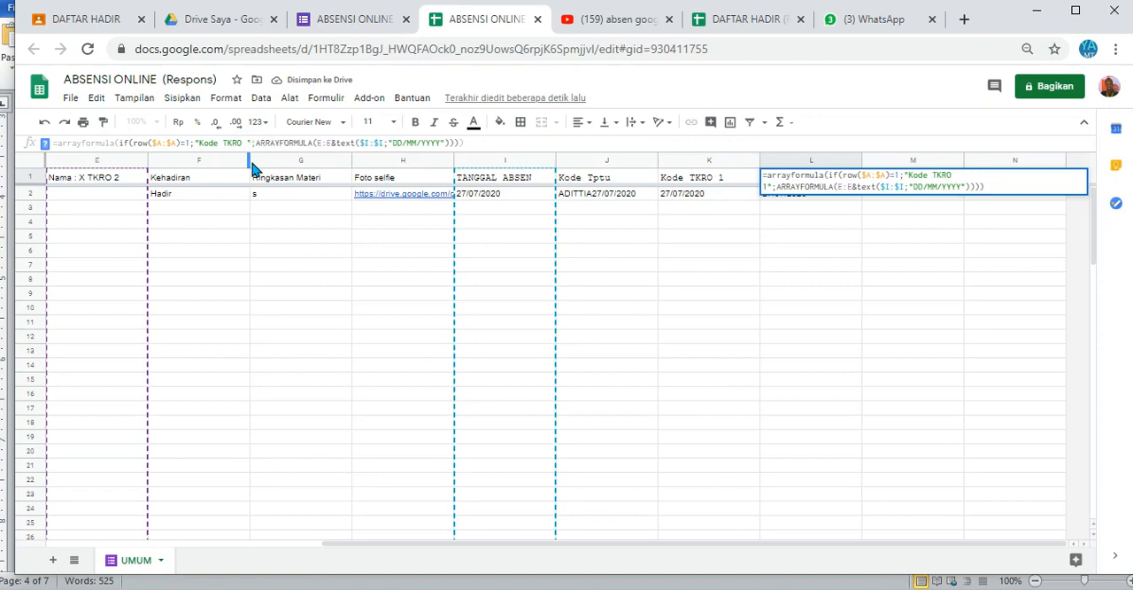
text(2)
key(Return)
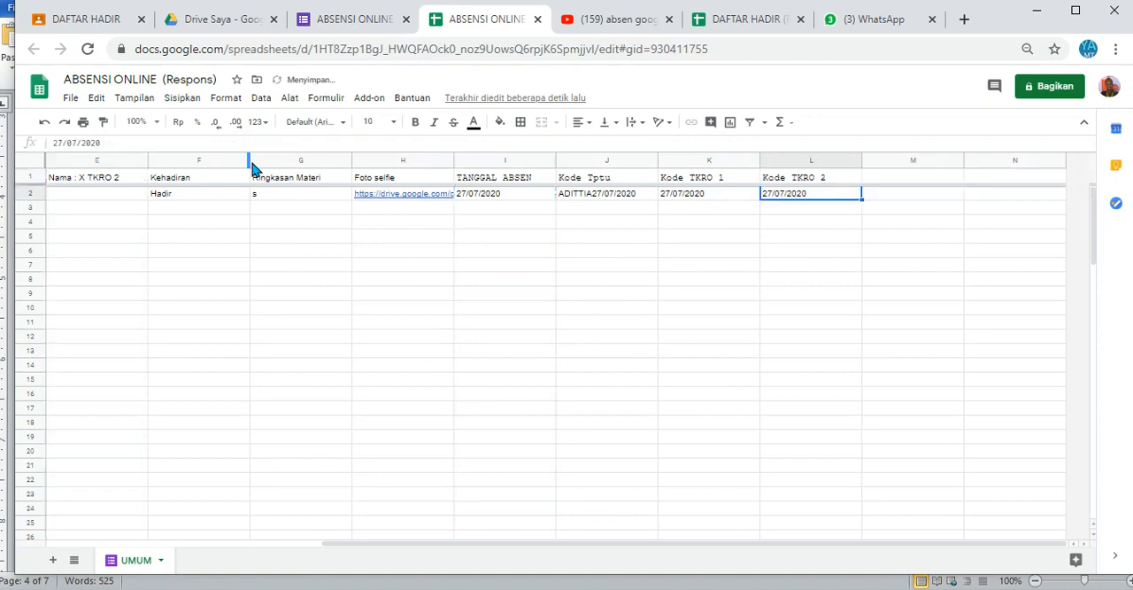
click(804, 180)
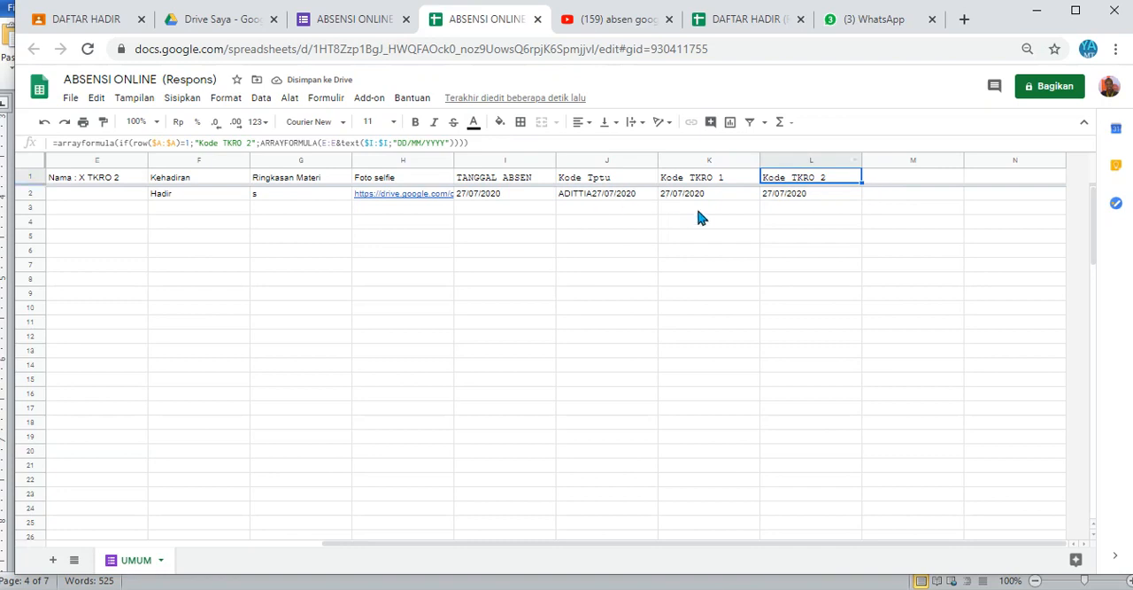
Step: Copy the Status Kehadiran array formula from the Word document's Kehadiran item and paste it into header cell M1 of the response spreadsheet
click(891, 182)
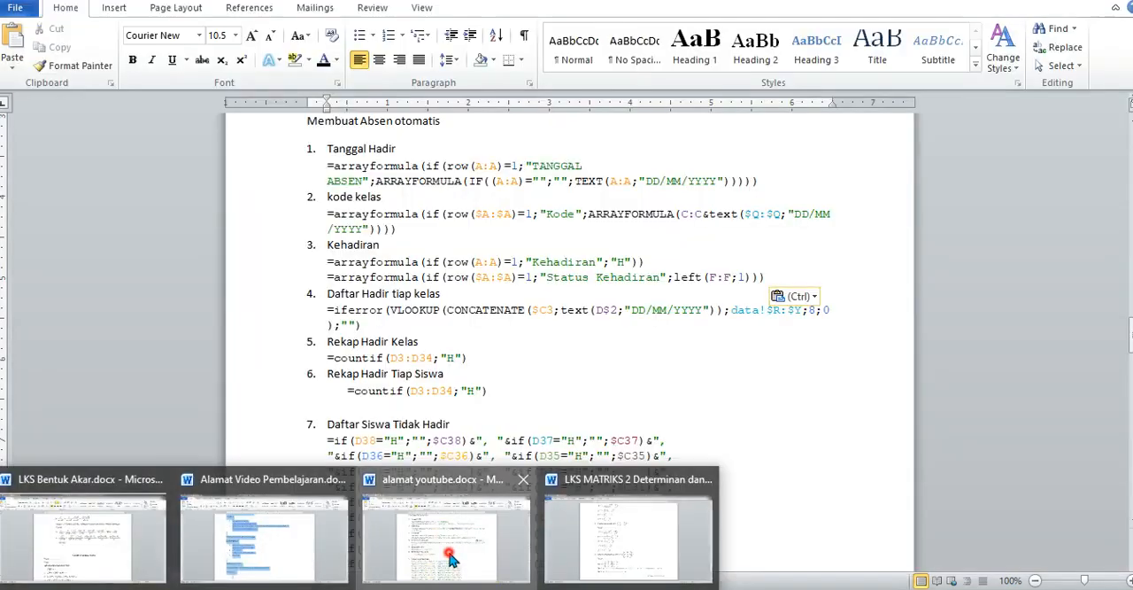
click(448, 549)
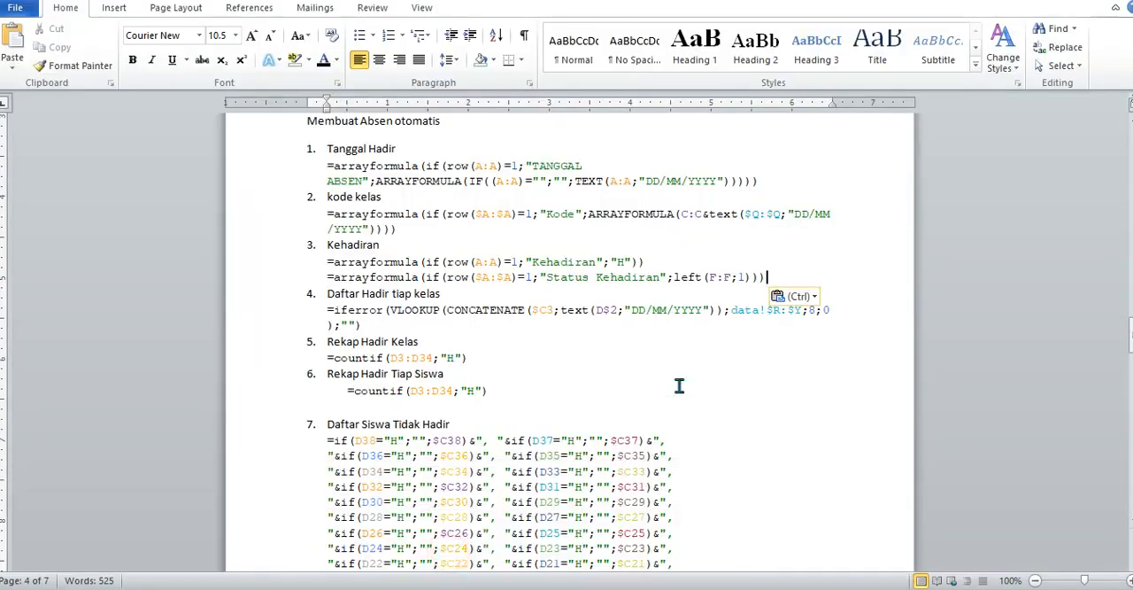
drag(767, 277, 752, 277)
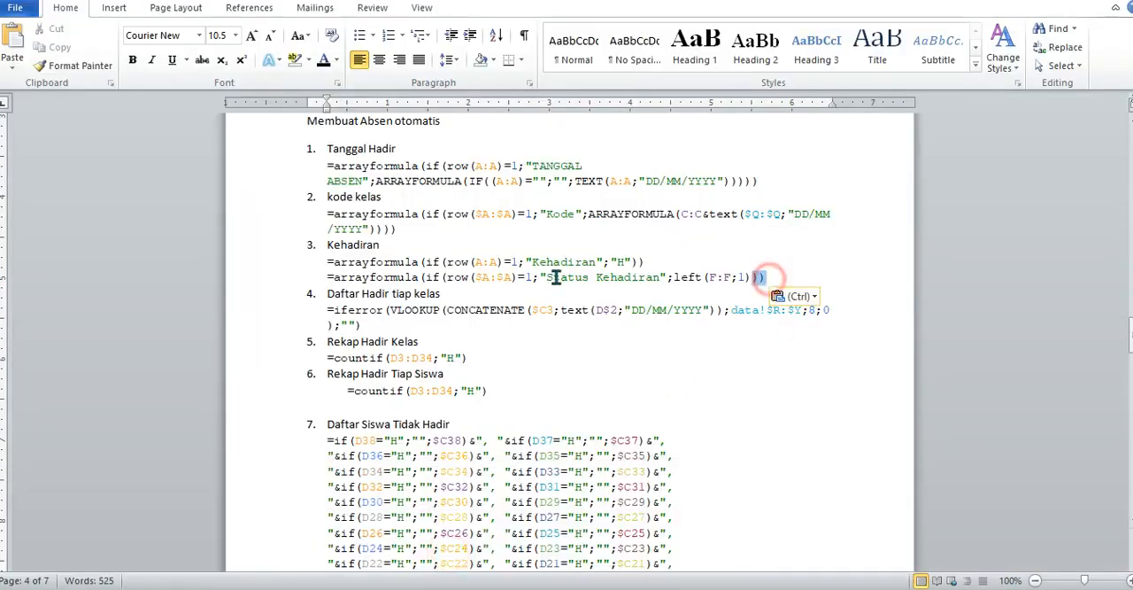
click(322, 278)
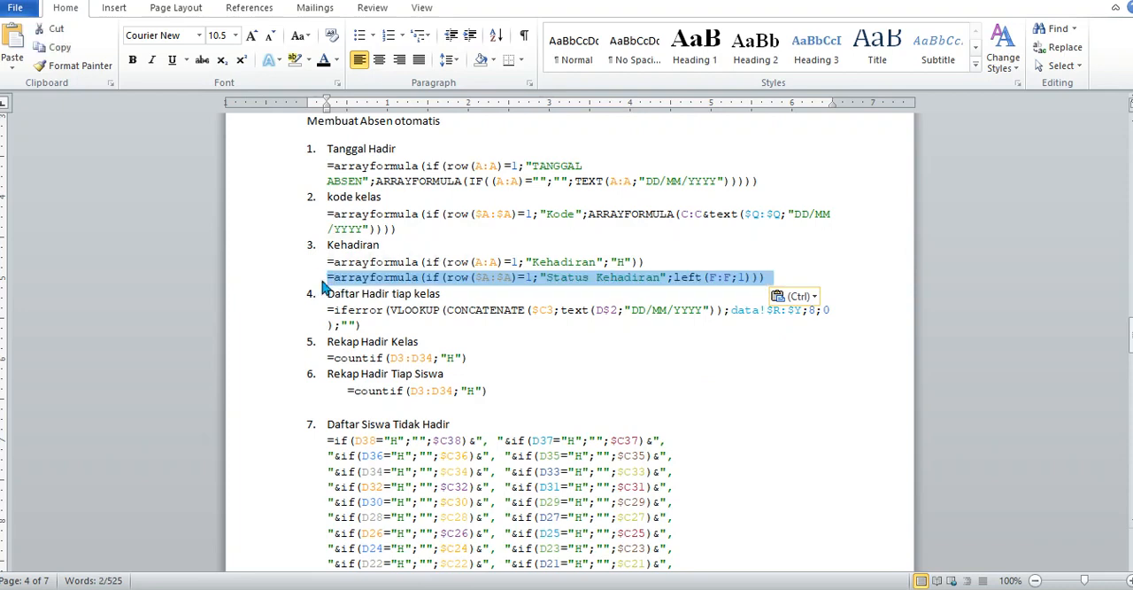
key(ctrl+c)
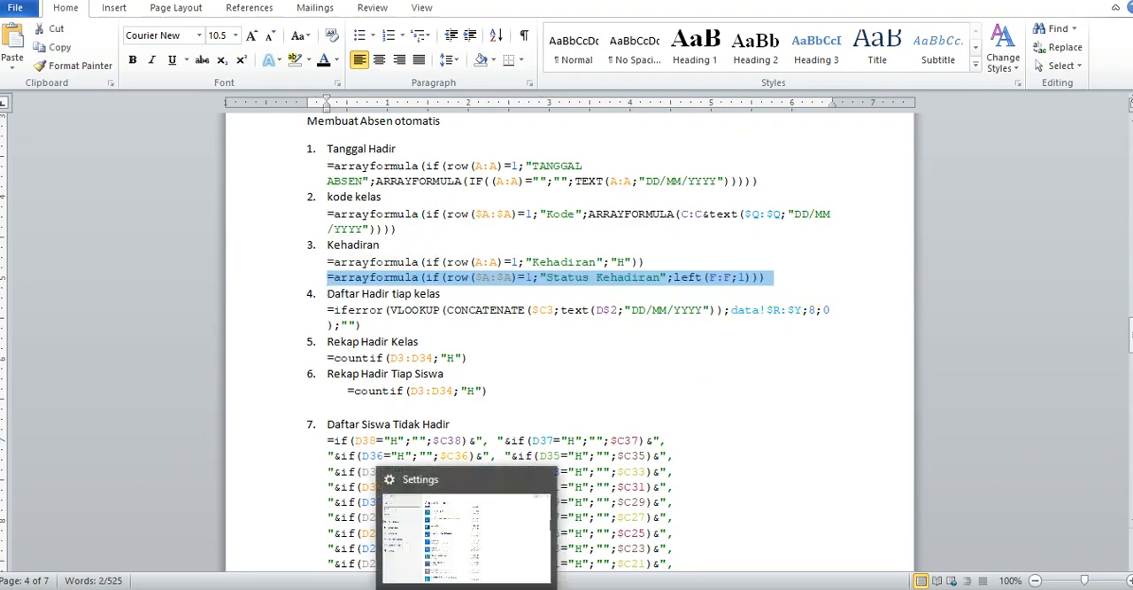
mouse_move(425, 589)
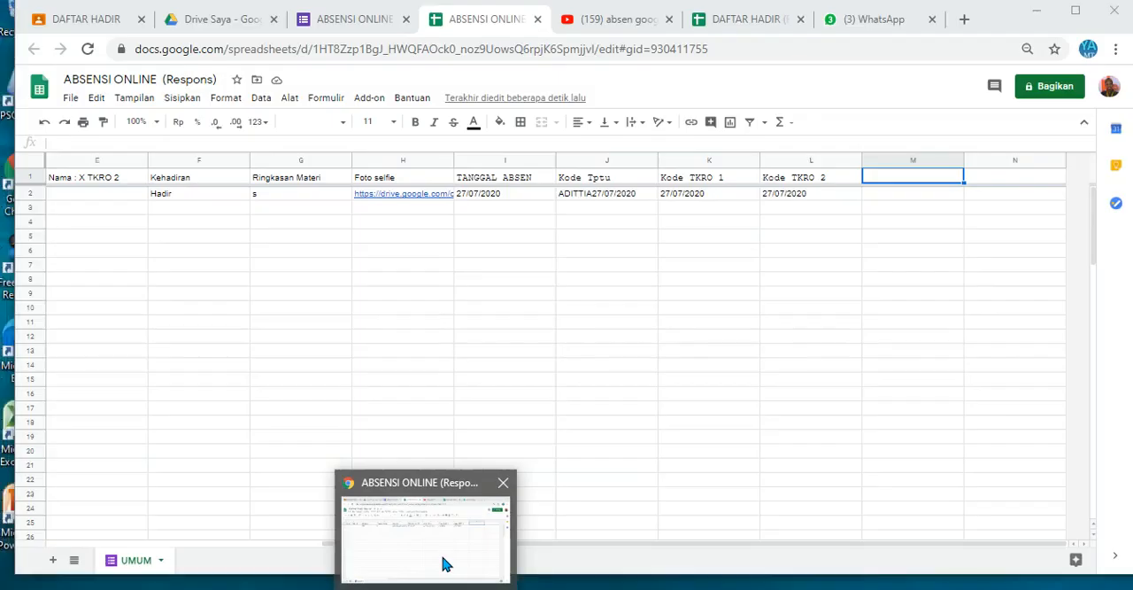
click(442, 557)
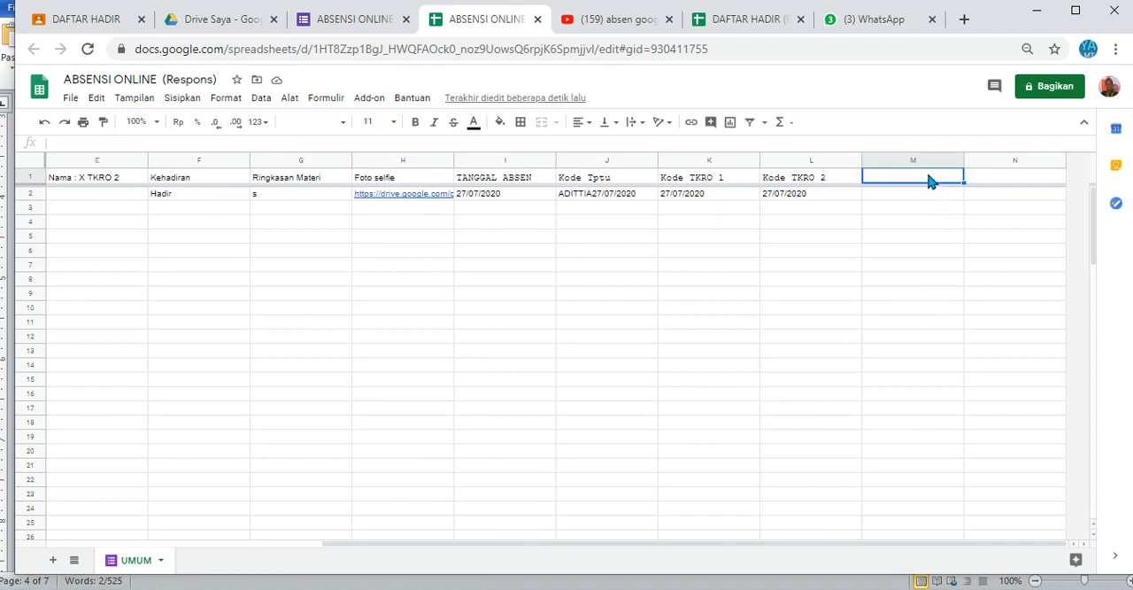
key(ctrl+v)
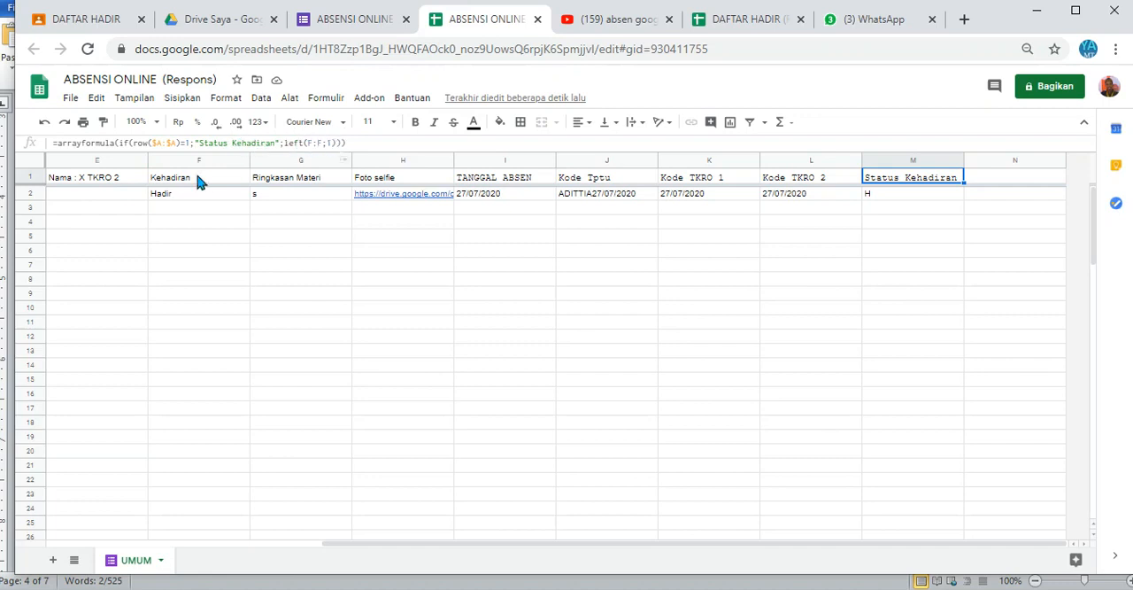
Step: Compare the Kehadiran answer in F2 with the Status Kehadiran formula in M1 and its result in M2
click(173, 197)
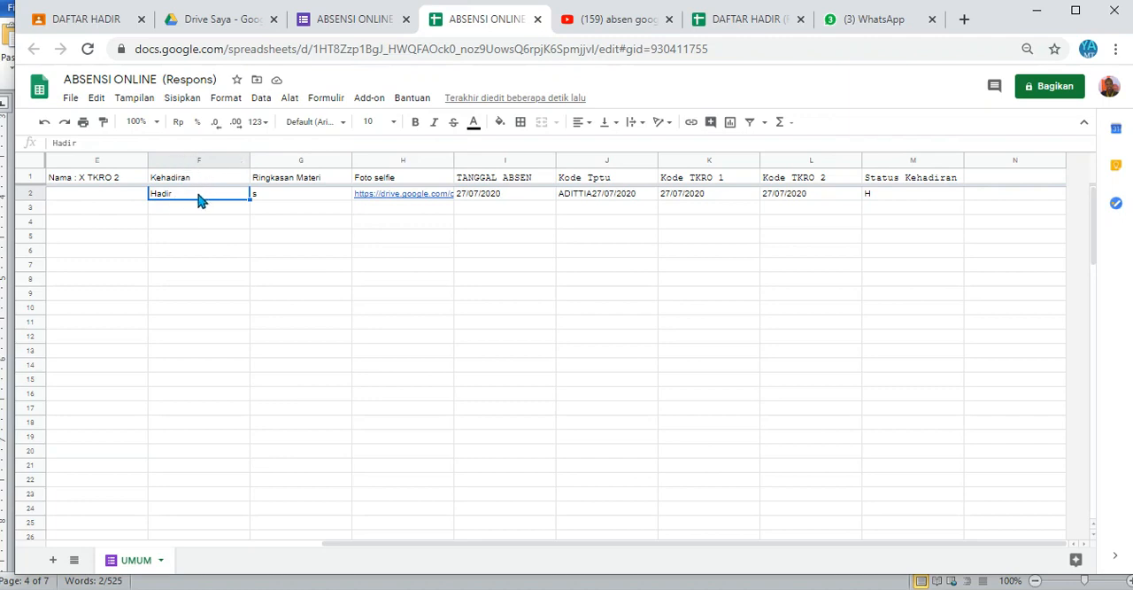
click(881, 180)
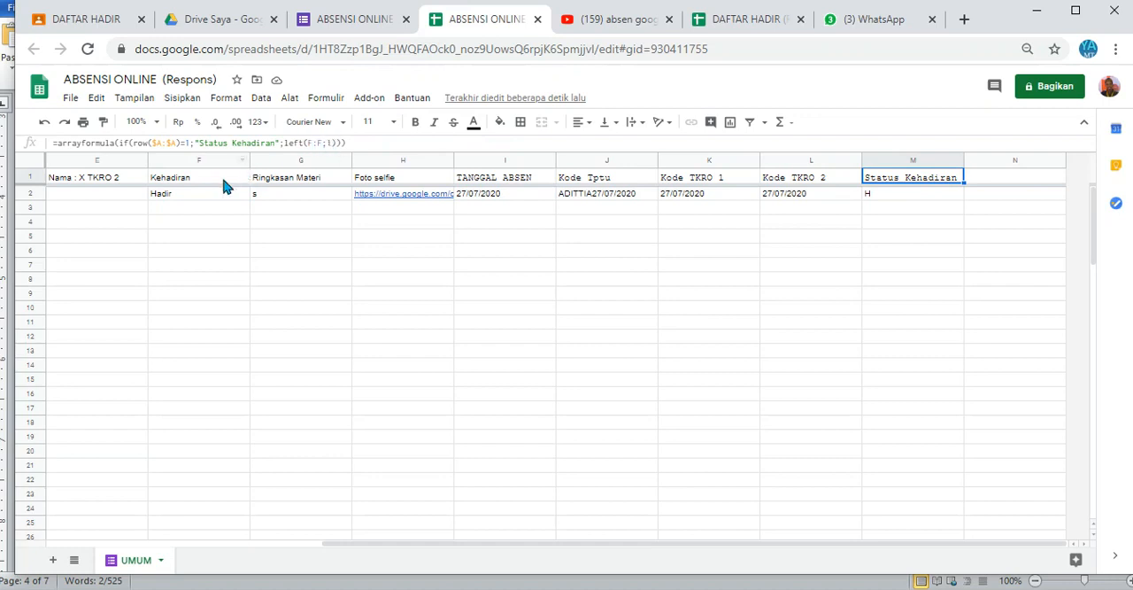
click(868, 205)
click(889, 195)
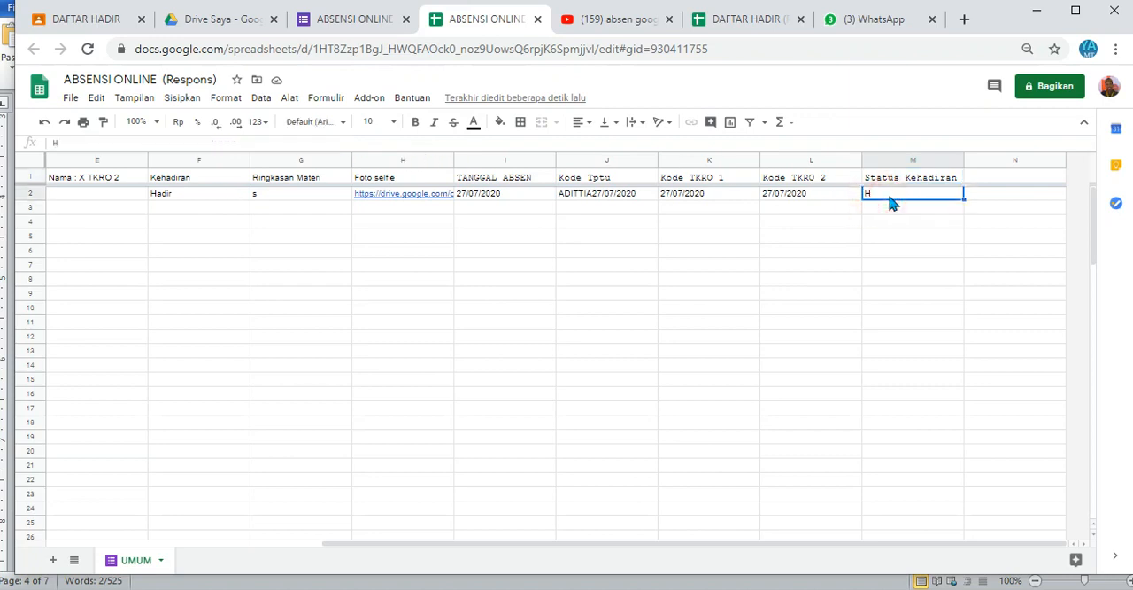
Step: Review the response sheet's columns from Timestamp through the TANGGAL ABSEN, Kode and Status Kehadiran formulas, ending at the result in M2
key(Up)
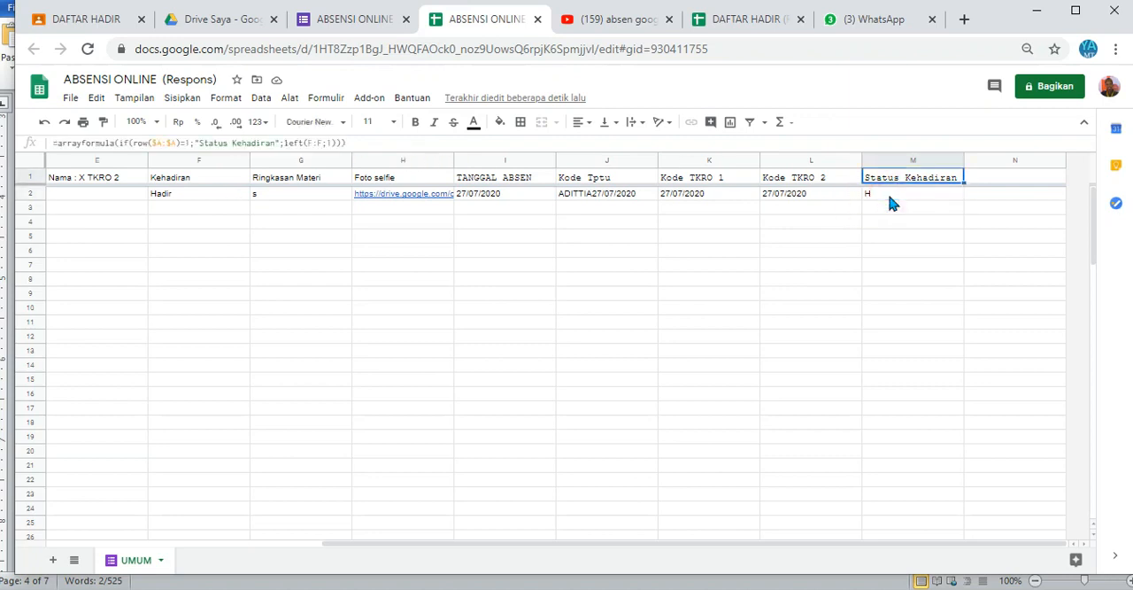
key(Left)
key(ctrl+Left)
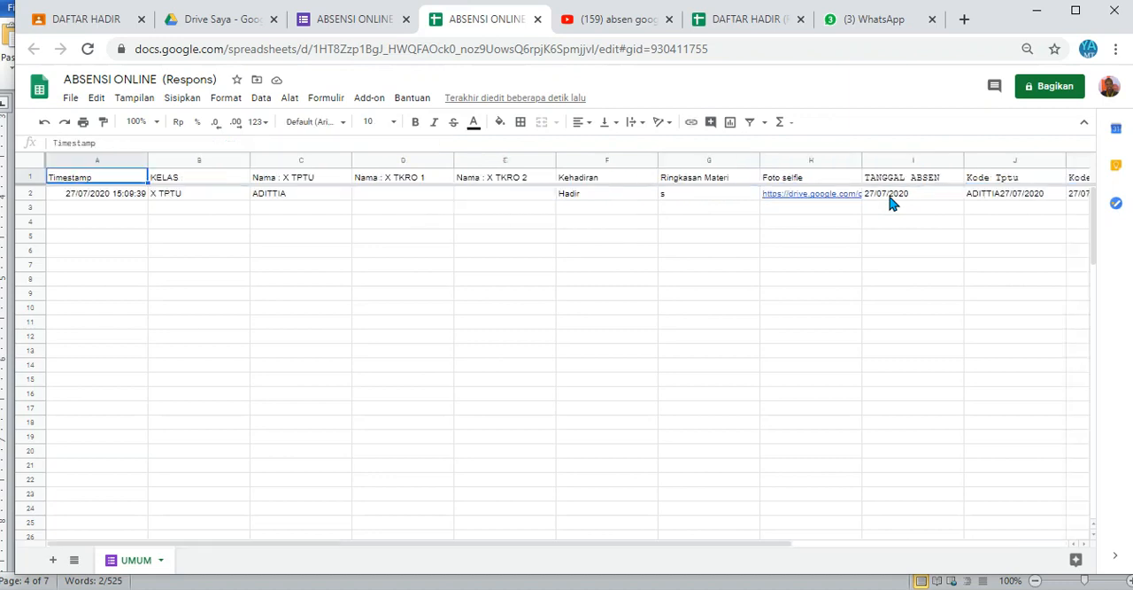
key(Down)
key(Up)
key(Right)
key(Right)
key(Right)
key(Right)
key(Right)
key(Right)
key(Right)
key(Right)
key(Right)
key(Right)
key(Right)
key(Right)
key(Right)
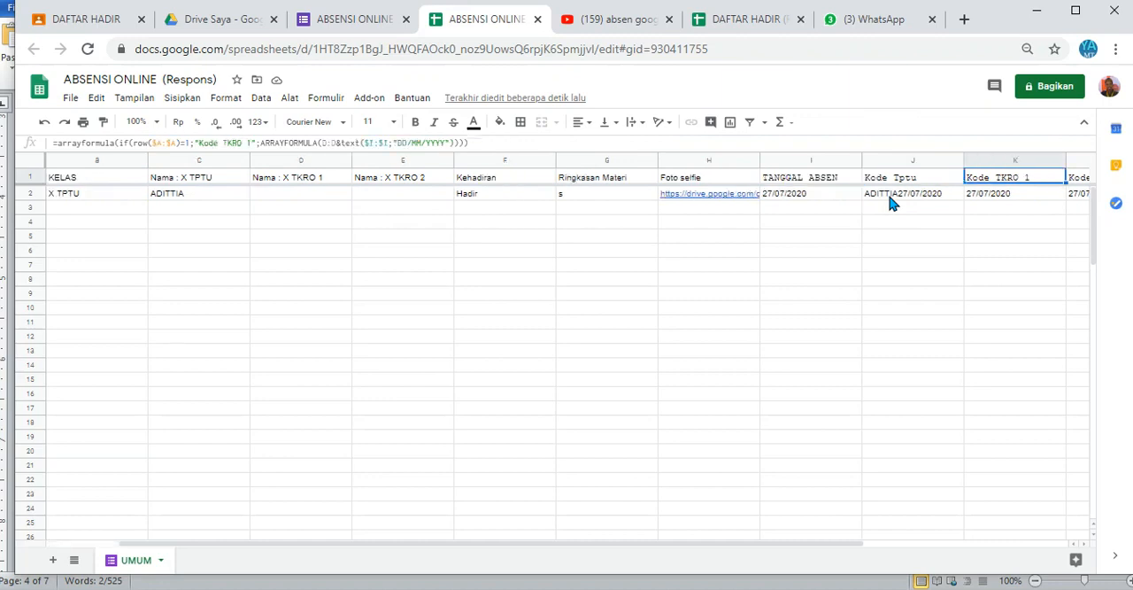
key(Left)
key(Left)
key(Right)
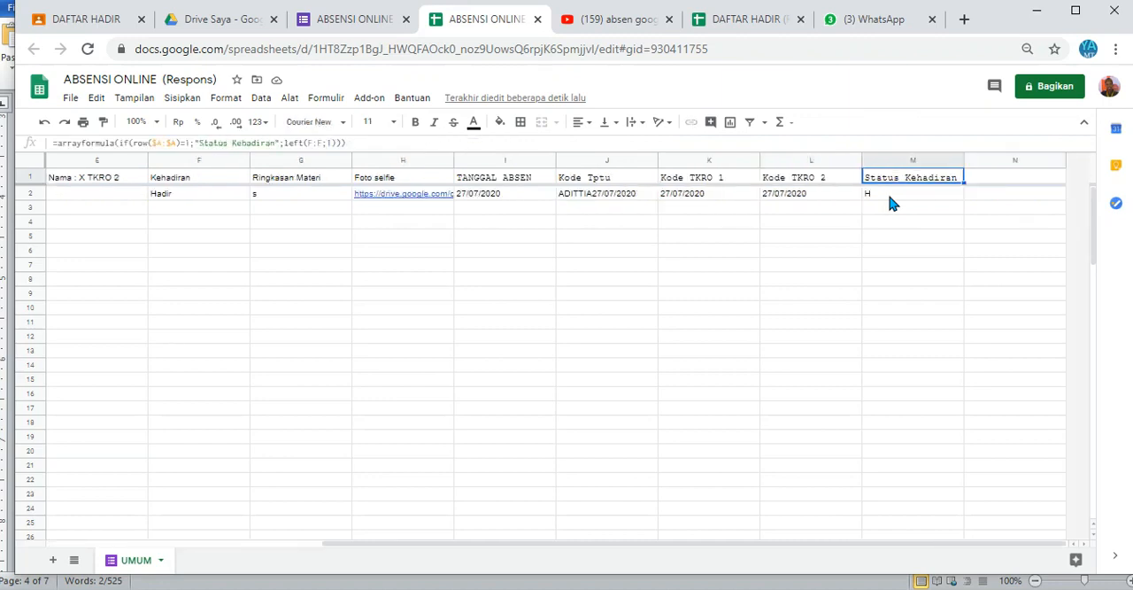
key(Down)
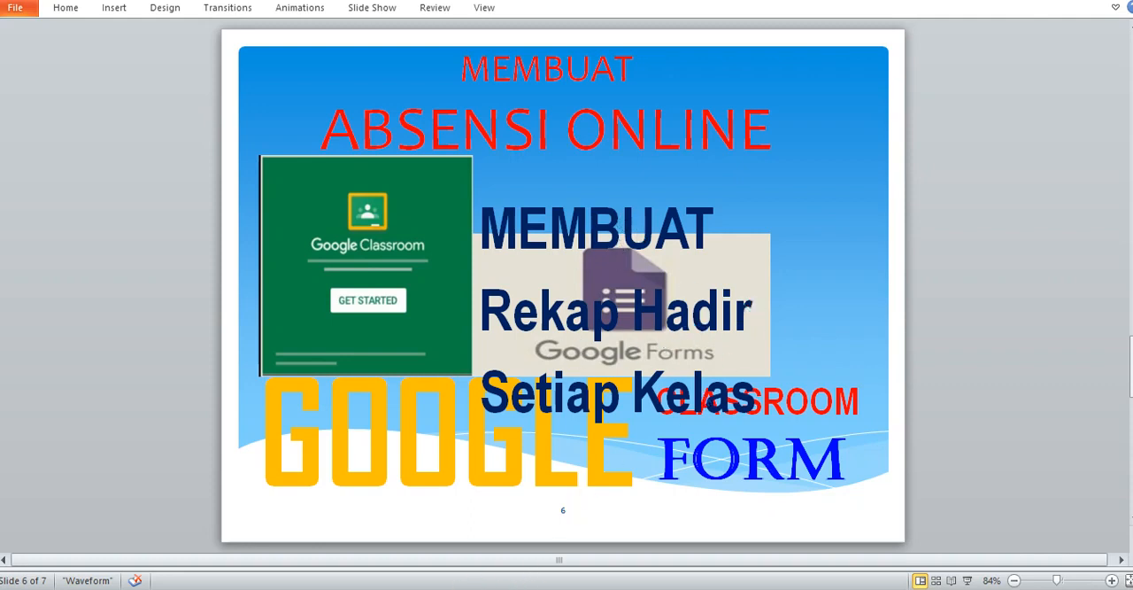
Step: Switch back to the ABSENSI ONLINE response spreadsheet and add a new sheet named "X TPTU"
key(alt+Tab)
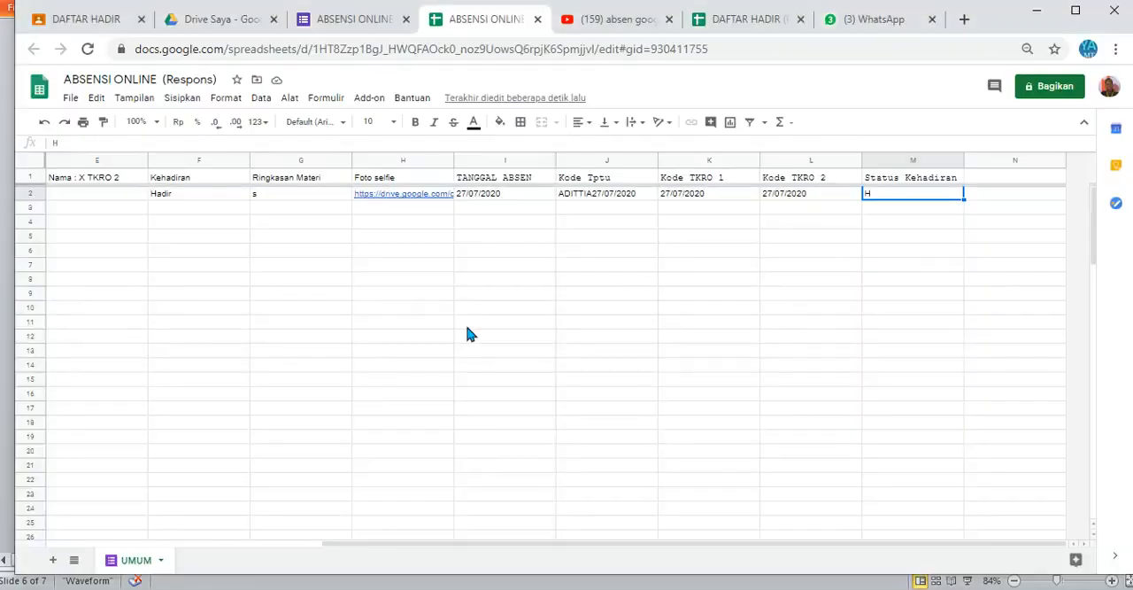
click(55, 561)
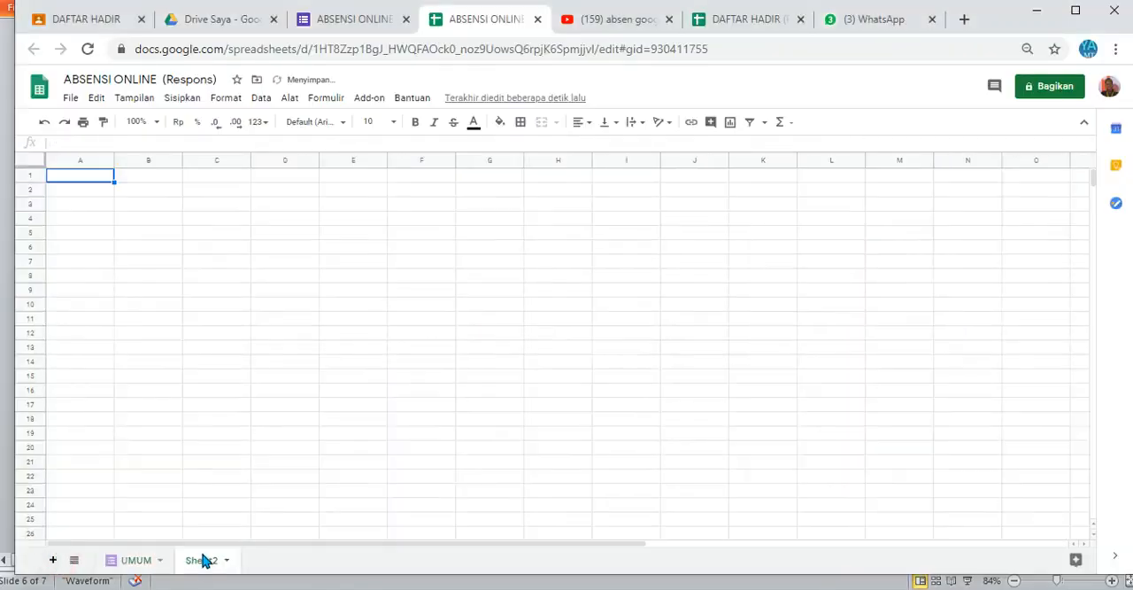
double_click(203, 561)
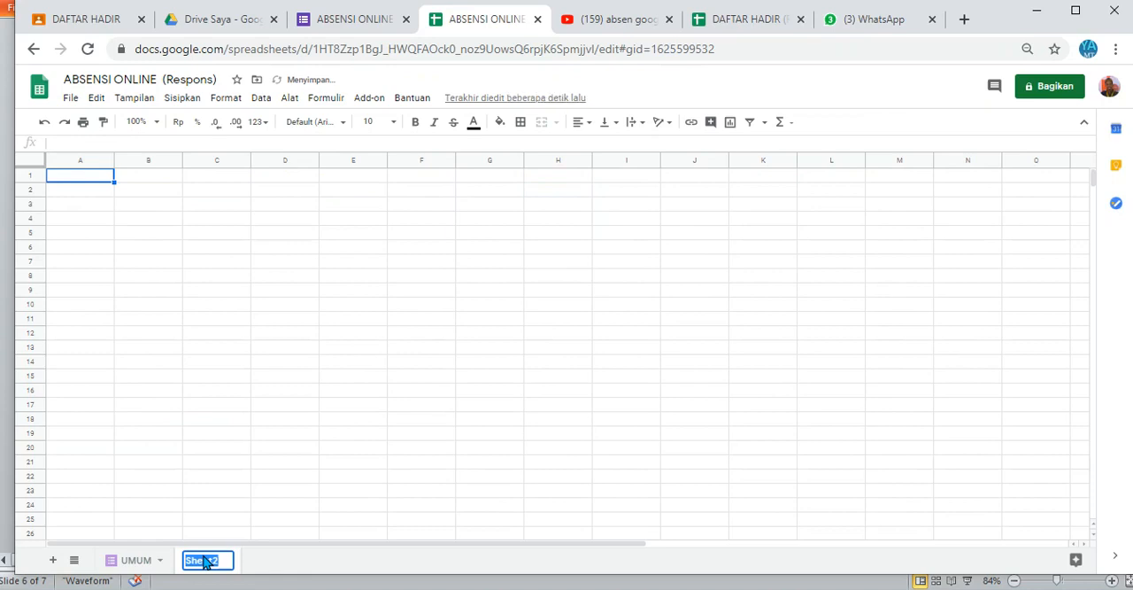
text(x TPTU)
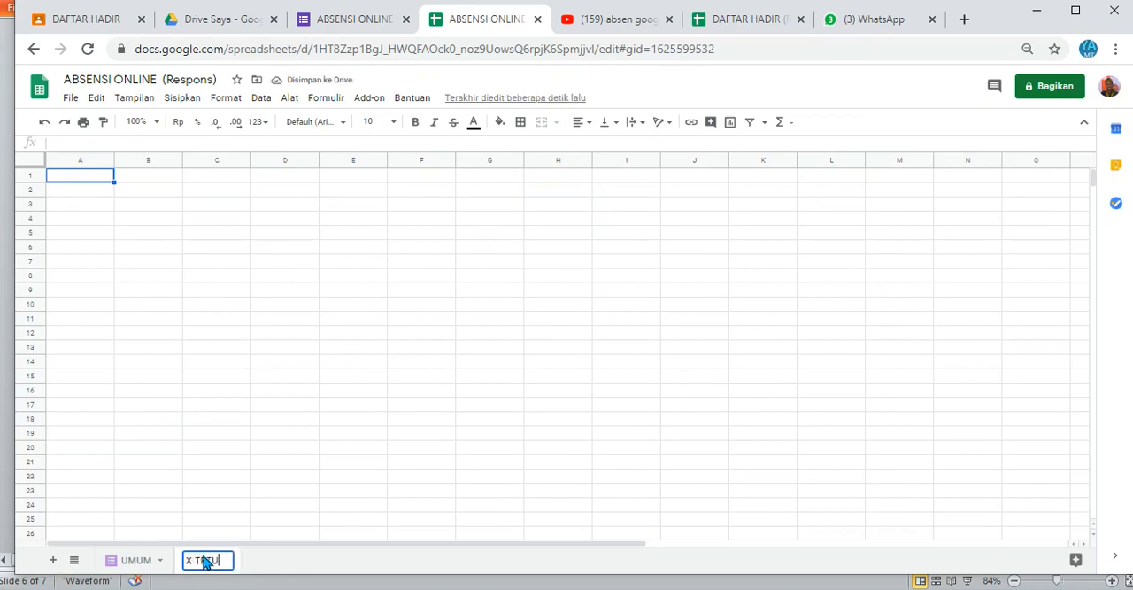
Step: Add another sheet for the second class and name it "X TKRO 1"
click(52, 561)
double_click(259, 561)
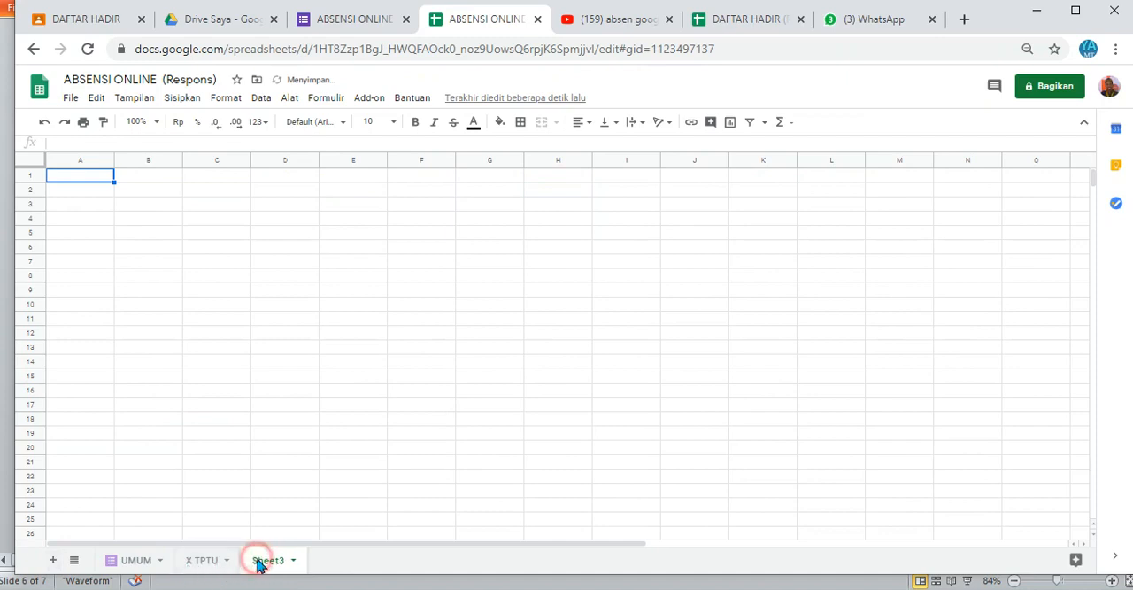
text(X TKR)
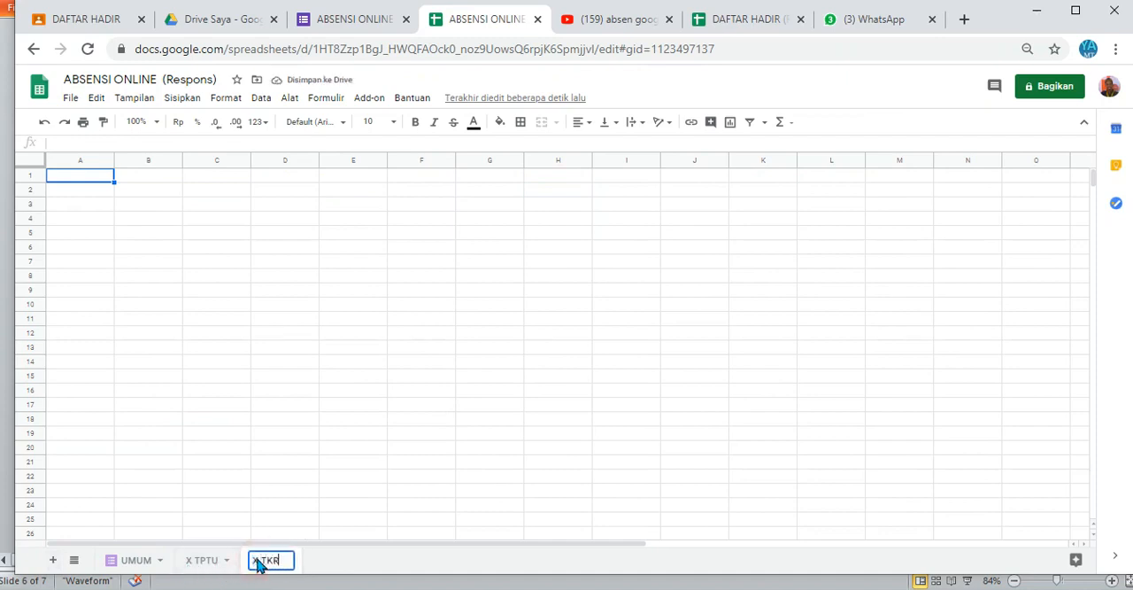
text(O 1)
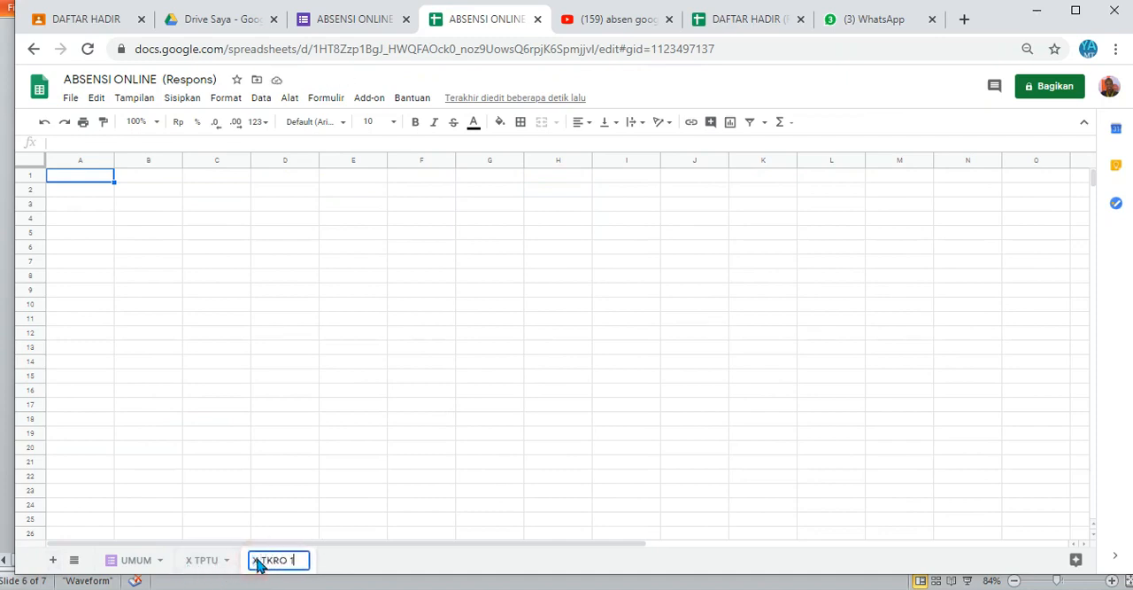
key(Return)
Step: Add a sheet named "X TKRO 2" and return to the X TPTU sheet
click(51, 560)
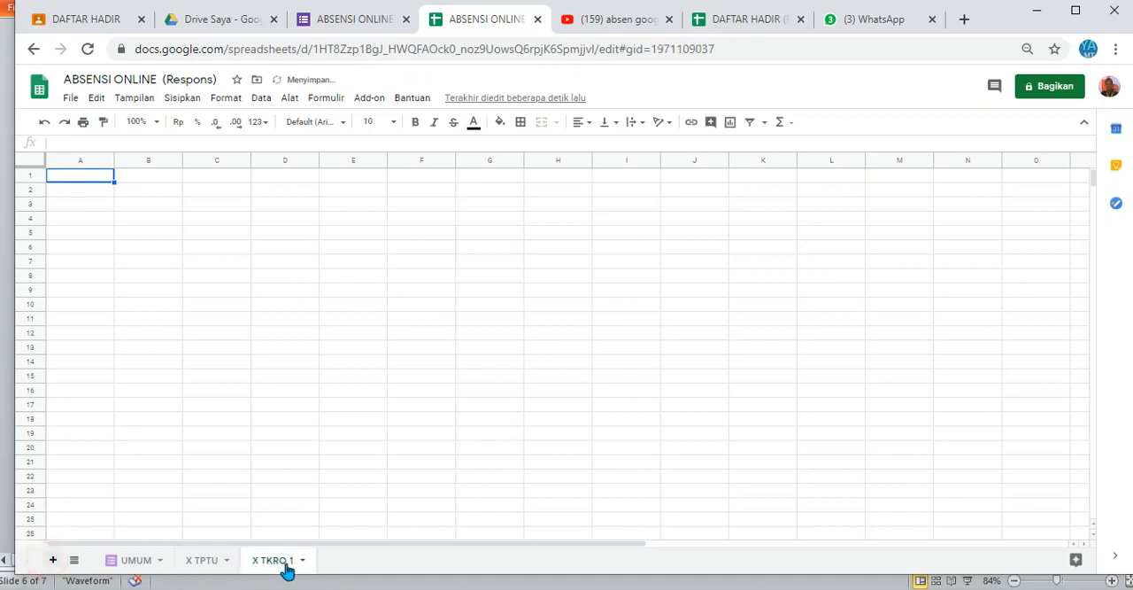
double_click(341, 561)
text(X)
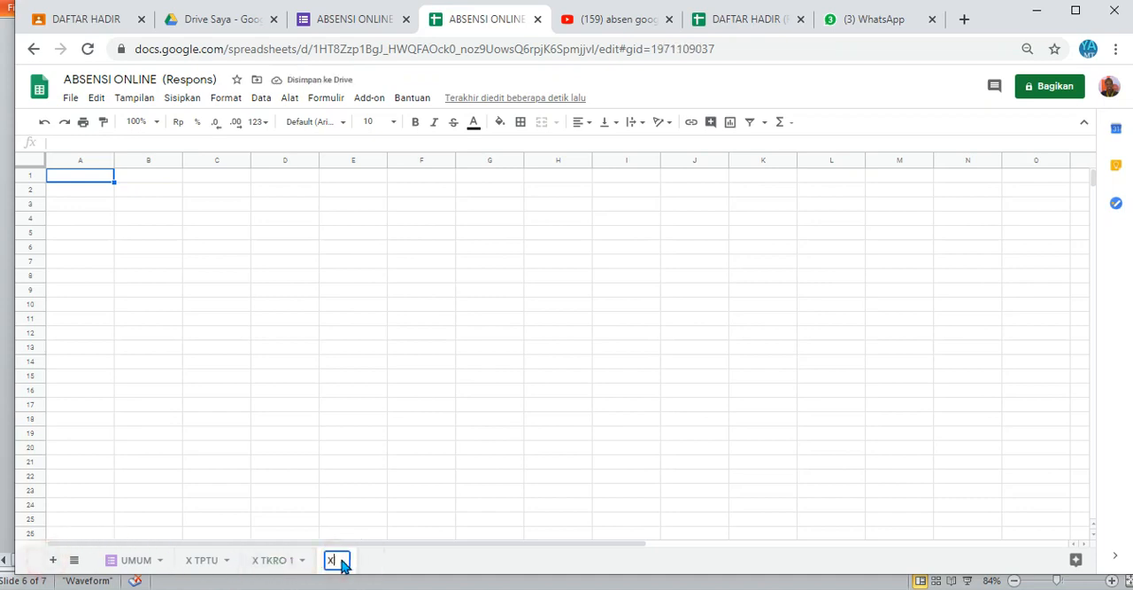
text( TKRO 2)
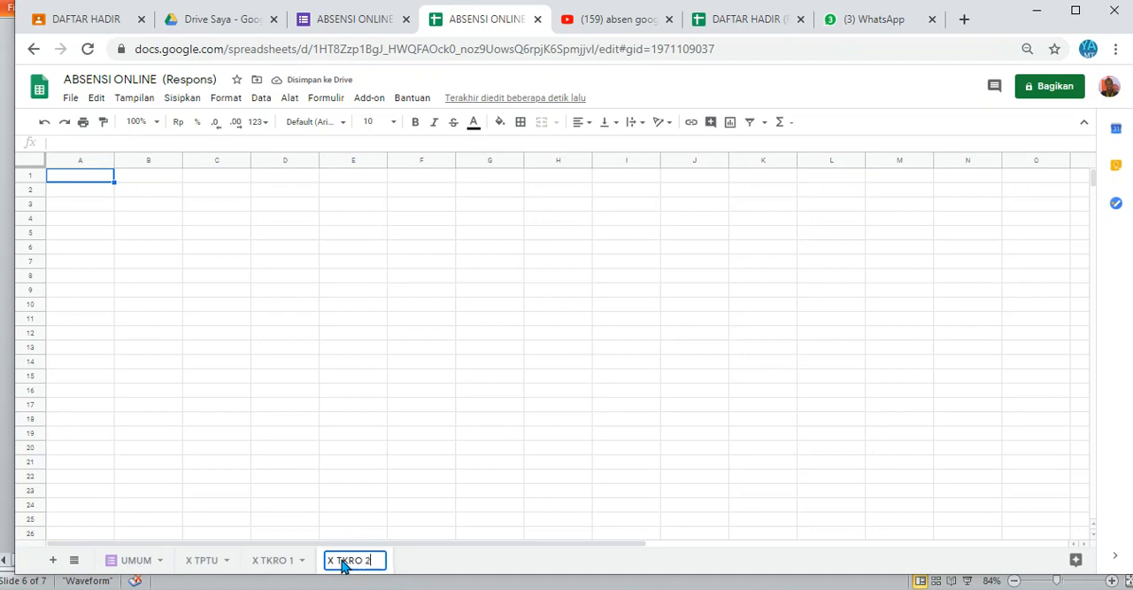
key(Return)
click(423, 433)
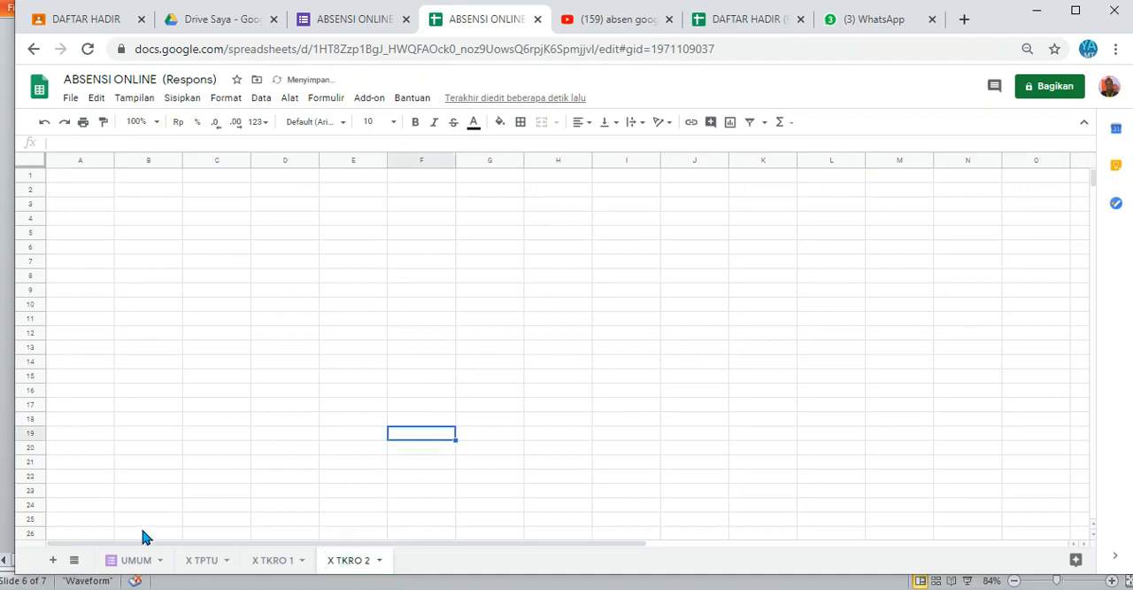
click(197, 562)
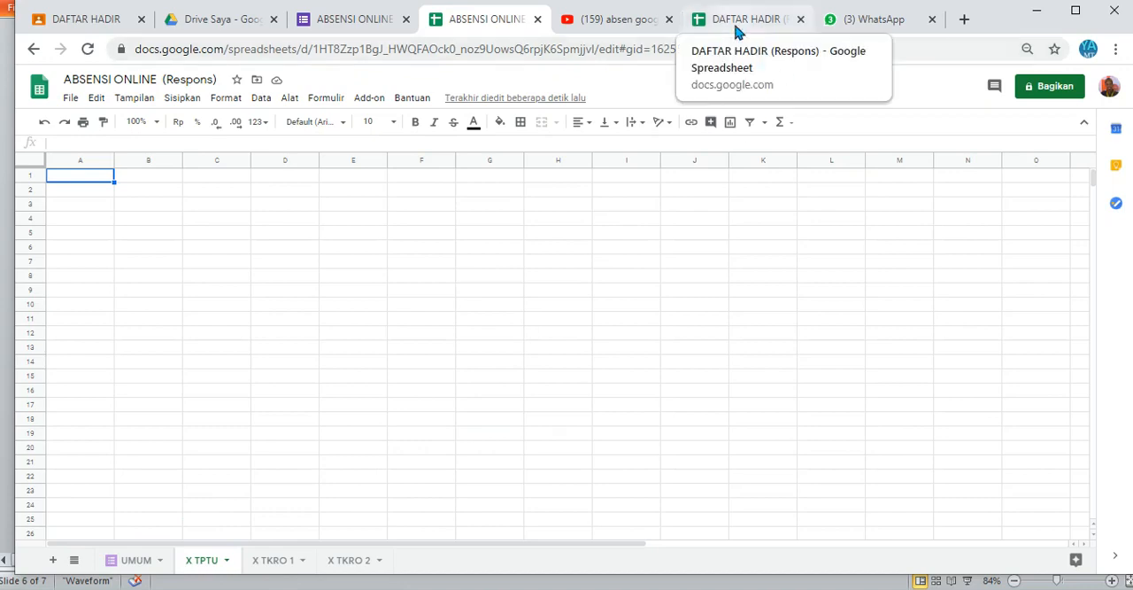
Step: Check the DAFTAR HADIR response spreadsheet in its browser tab and return to the ABSENSI ONLINE response spreadsheet
click(738, 20)
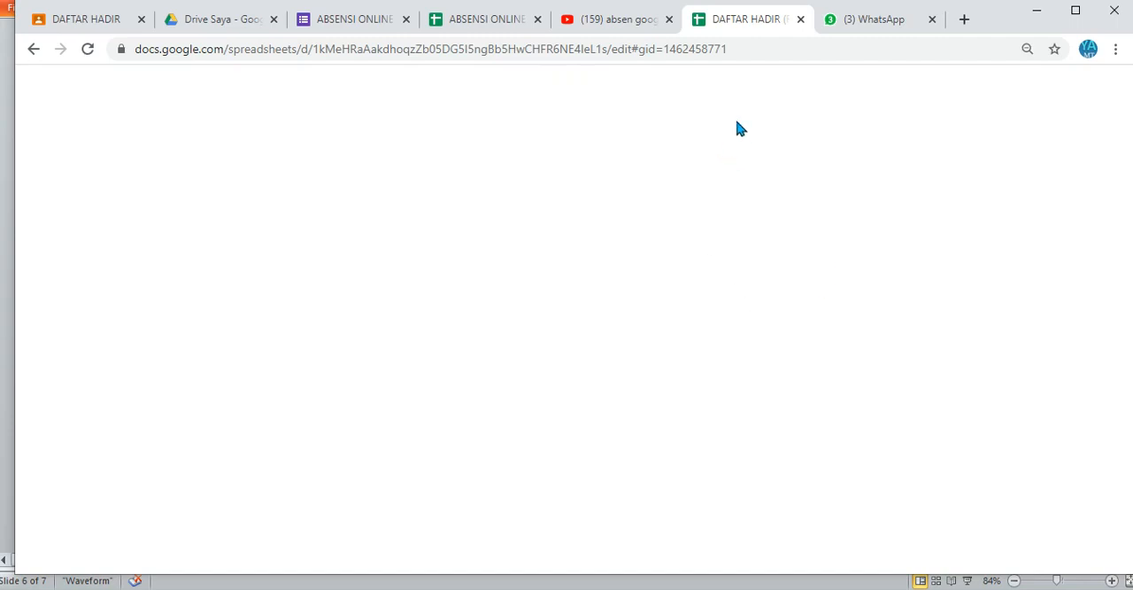
click(626, 26)
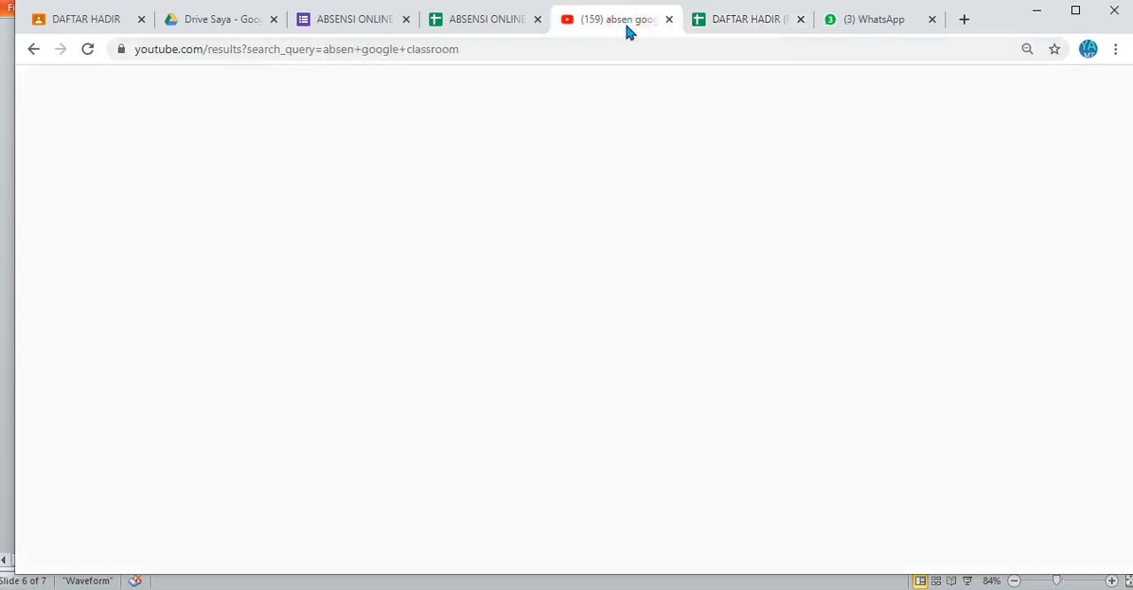
click(718, 20)
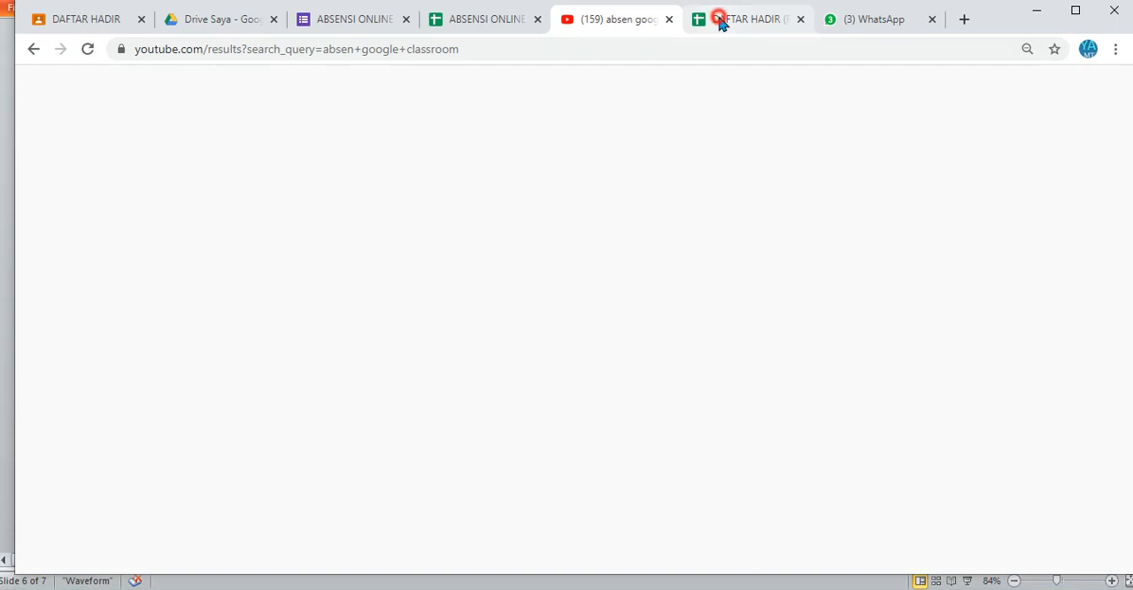
click(501, 20)
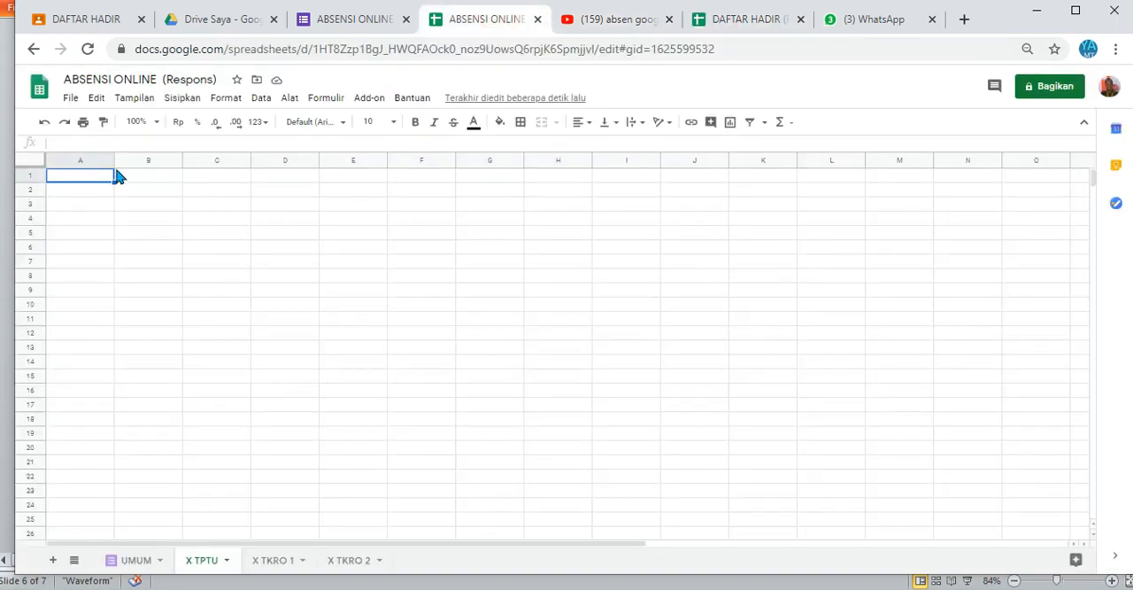
Step: Enter the headers "No", "NIS" and "Nama SIswa" in cells A2 to C2 of the X TPTU sheet
click(82, 189)
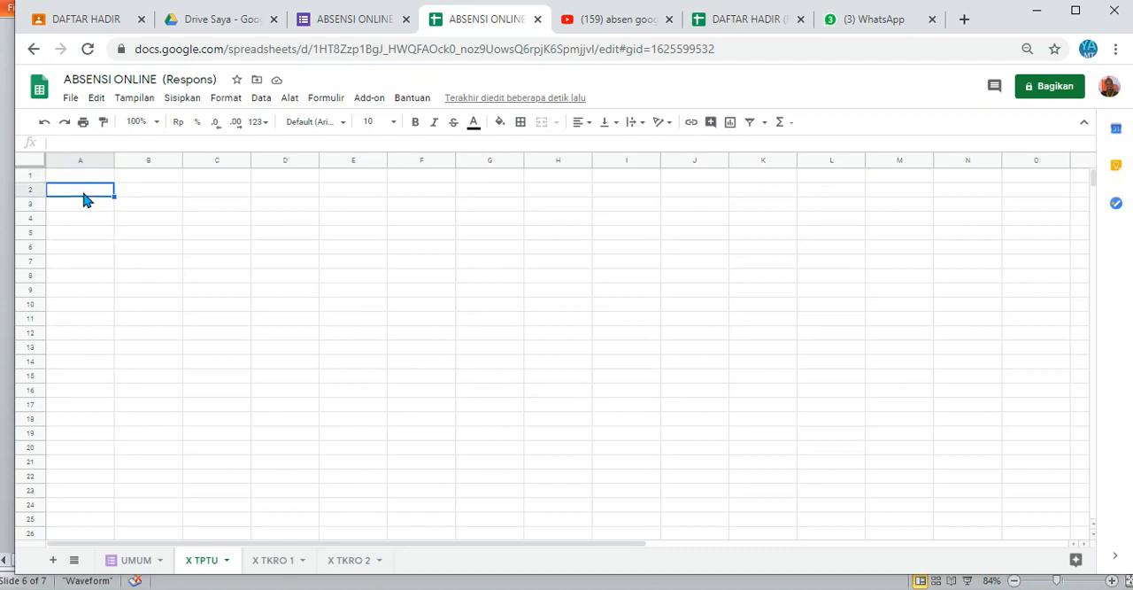
text(No)
key(Tab)
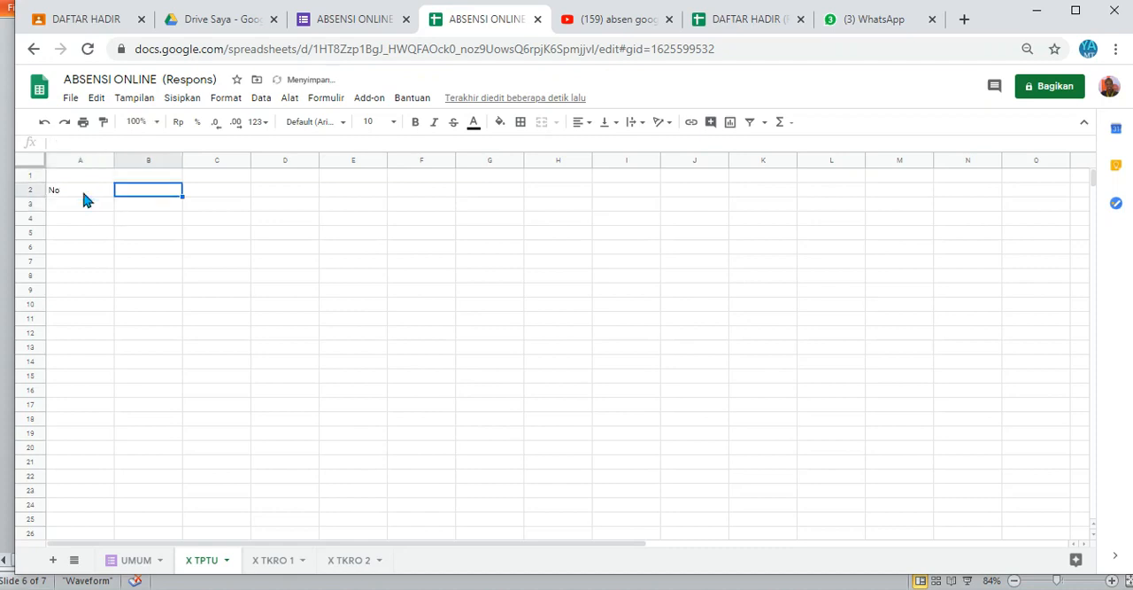
text(NIS)
key(Tab)
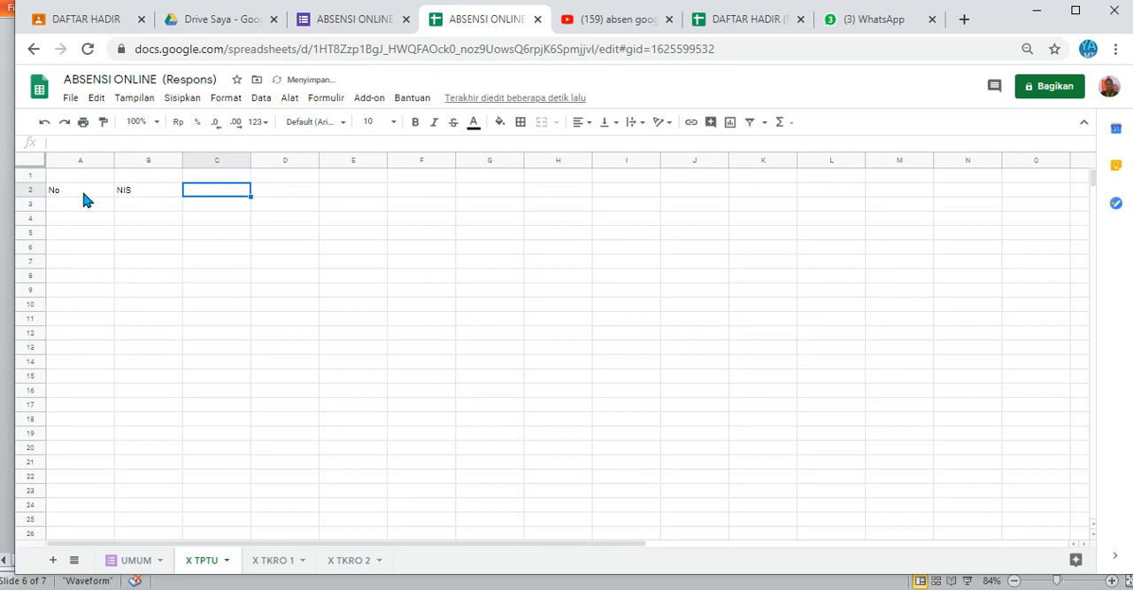
text(Nama SIswa)
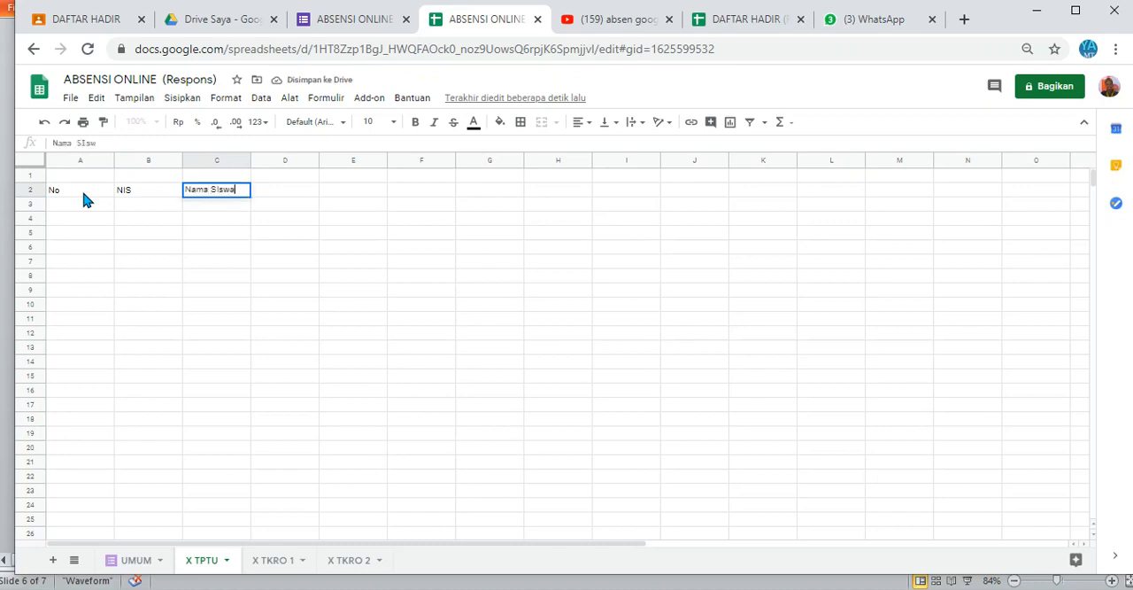
key(Tab)
Step: Enter the header "Tanggal" in D1 and narrow columns D through L to about the width of that word
key(Up)
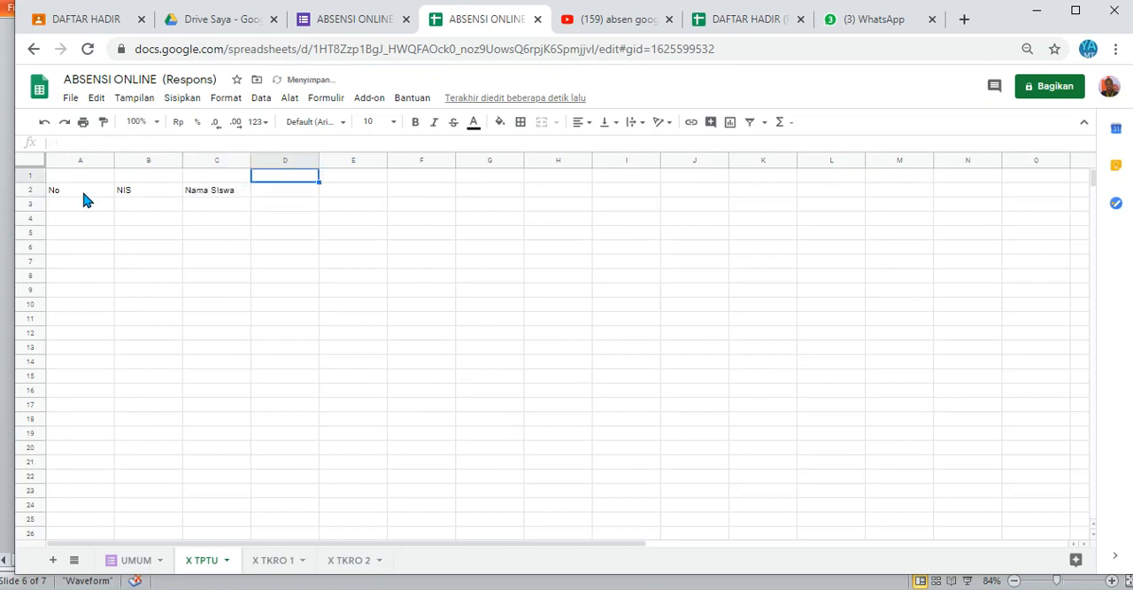
key(Down)
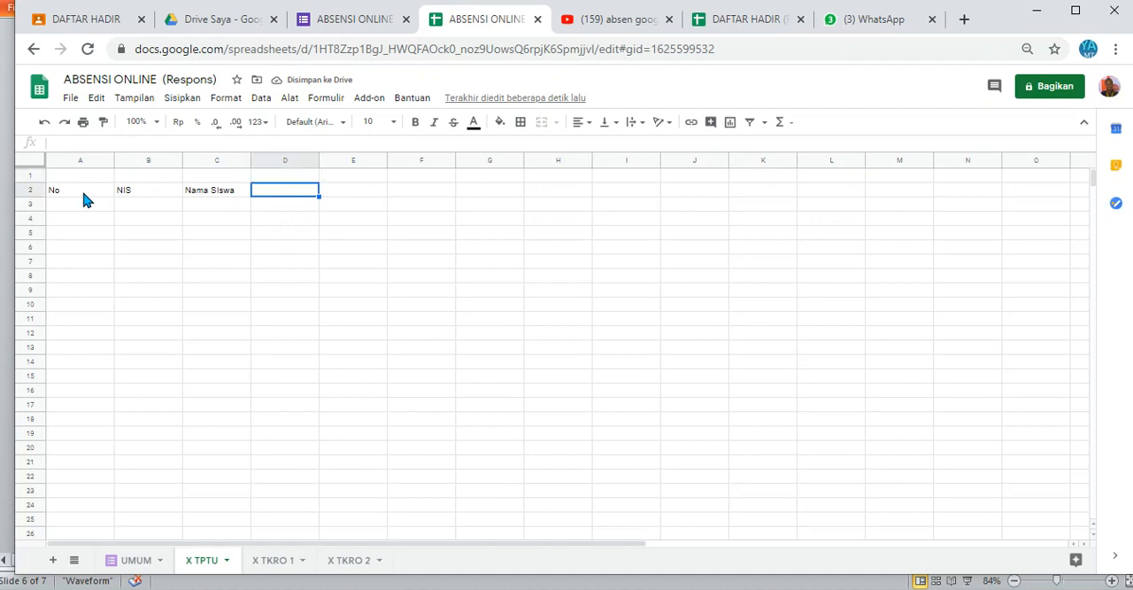
key(Up)
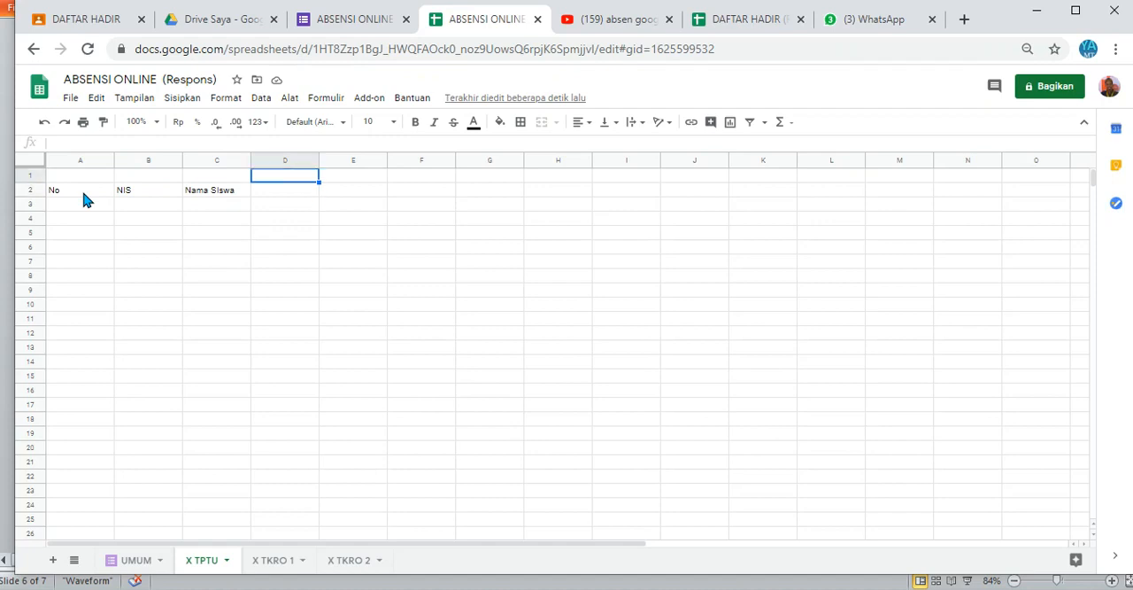
key(Right)
key(Left)
text(Tanggal)
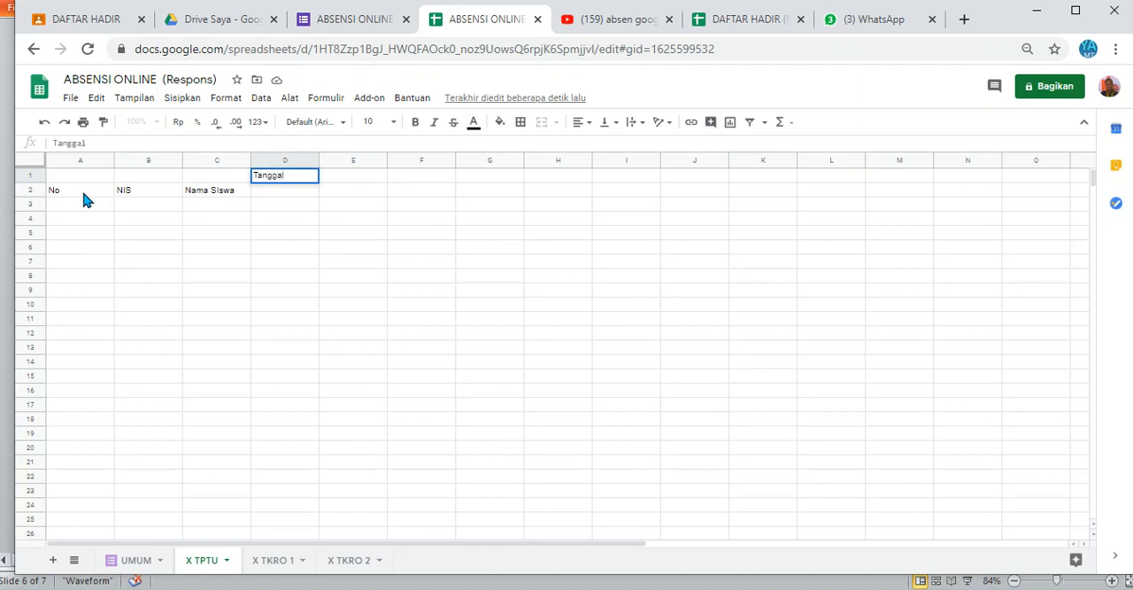
key(Tab)
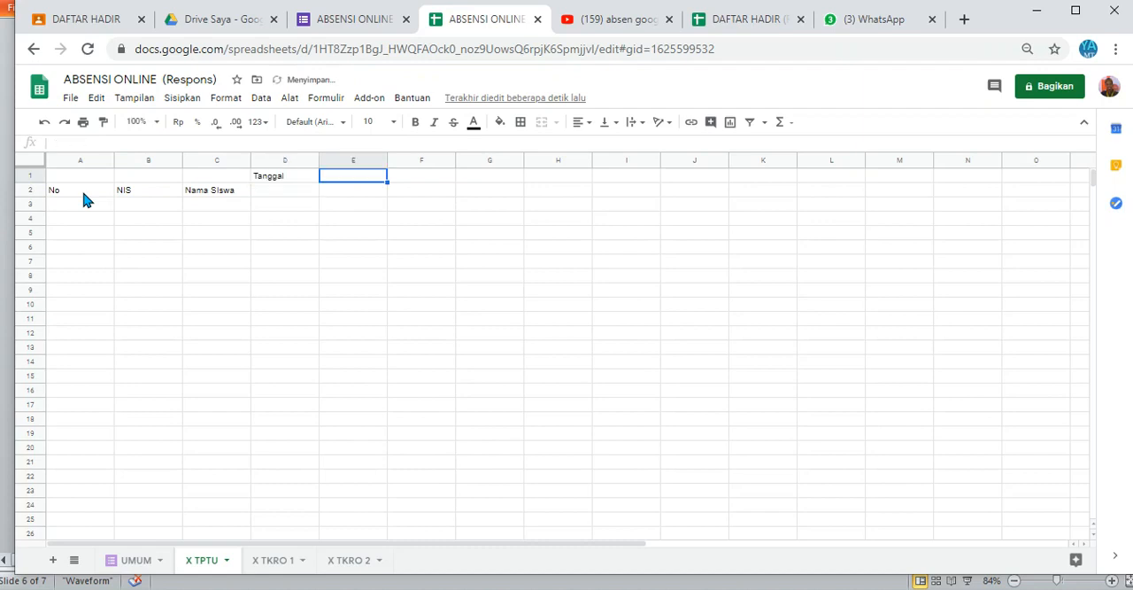
drag(284, 165, 835, 163)
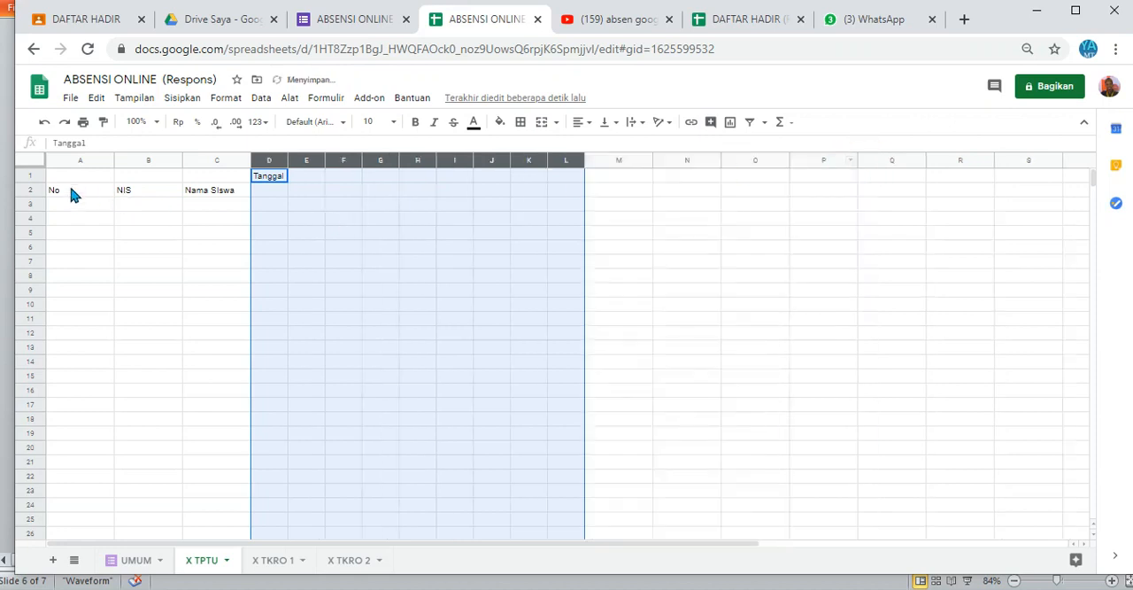
Step: Number the student rows under No by entering 1 and 2 in A3:A4 and filling the series to 36 in A38
click(67, 204)
text(1)
key(Return)
text(2)
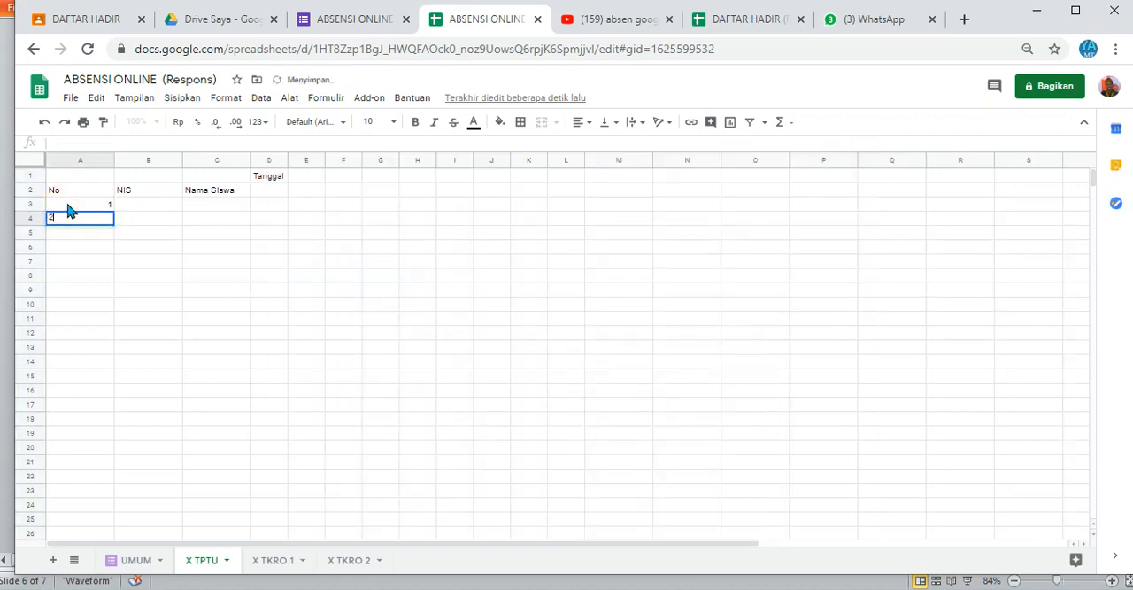
key(Return)
drag(71, 210, 103, 486)
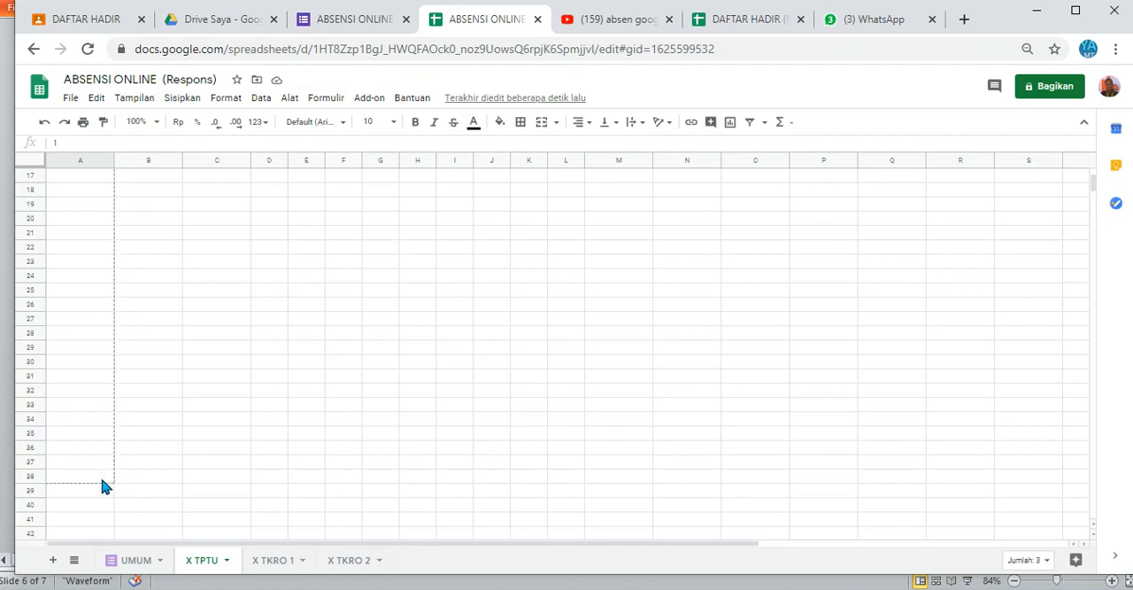
drag(177, 476, 177, 475)
click(125, 376)
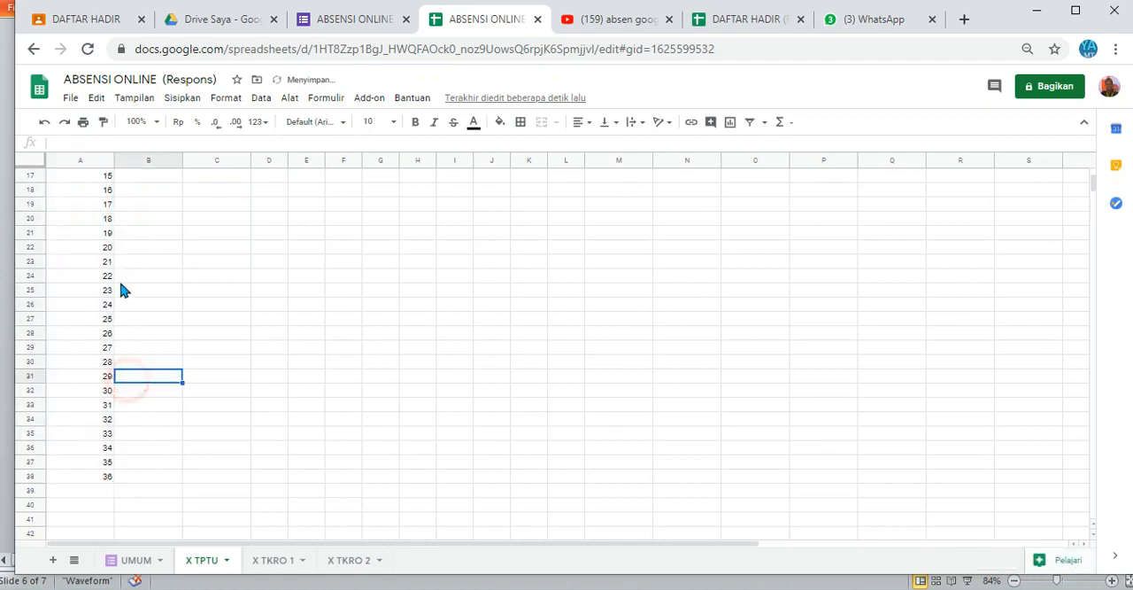
Step: Narrow column A so that it just fits the row numbers
click(113, 160)
drag(77, 150, 71, 153)
click(189, 211)
click(139, 201)
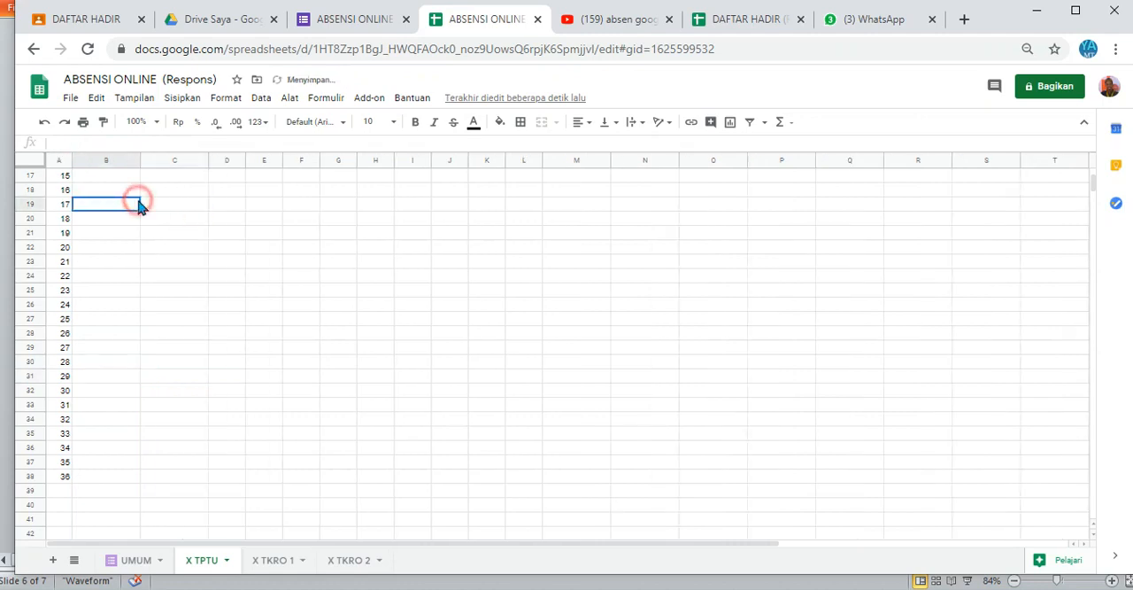
Step: Switch to the Excel workbook and copy the student names in C6:C41 of the X TP 1 sheet
key(Up)
key(Up)
key(Up)
key(Up)
key(Up)
key(Up)
key(Up)
key(Up)
key(Up)
key(Up)
key(Up)
key(Up)
key(Up)
key(Up)
key(Up)
key(Up)
key(Up)
key(Up)
click(138, 204)
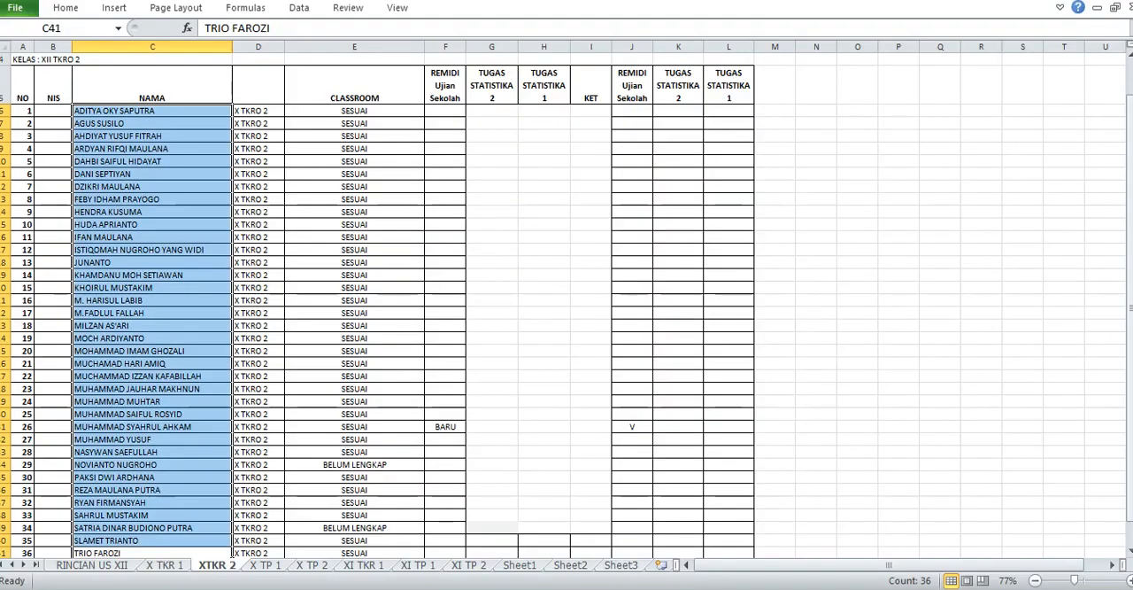
click(363, 491)
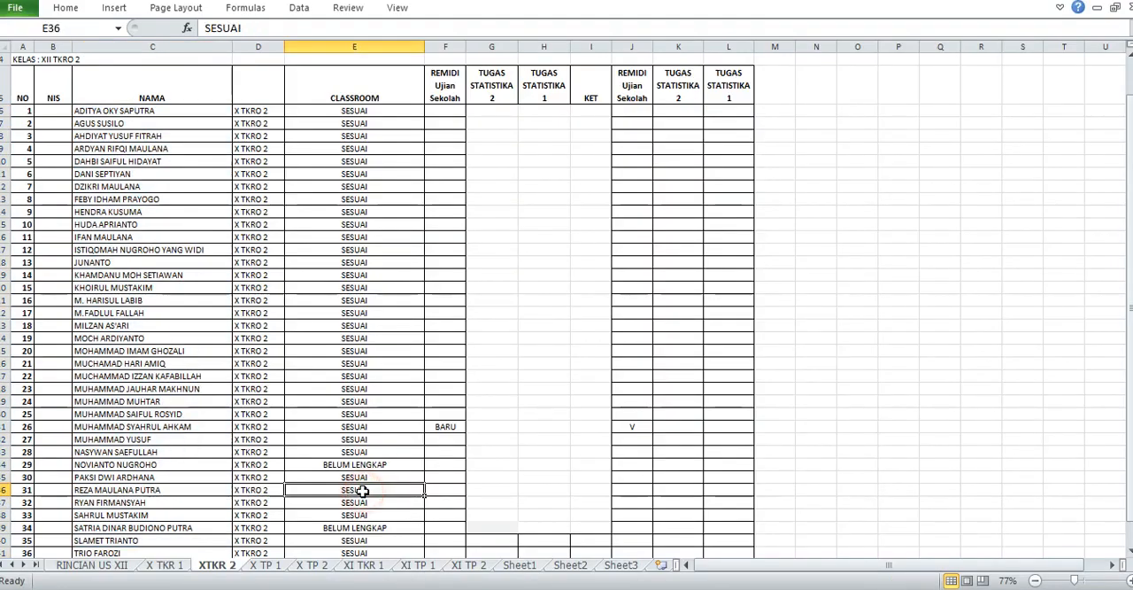
click(271, 572)
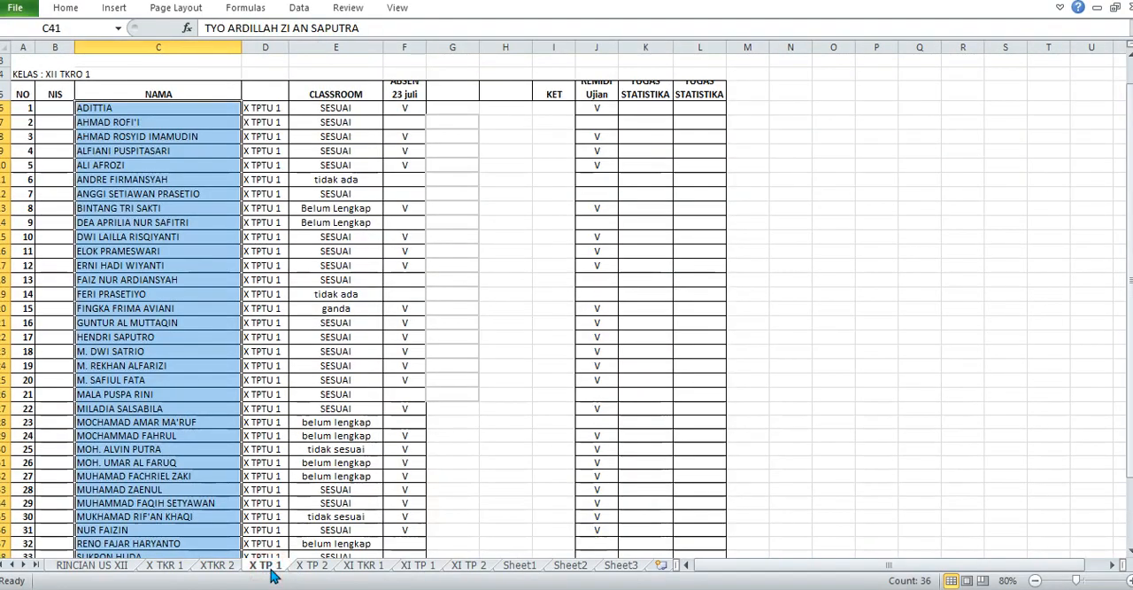
key(ctrl+c)
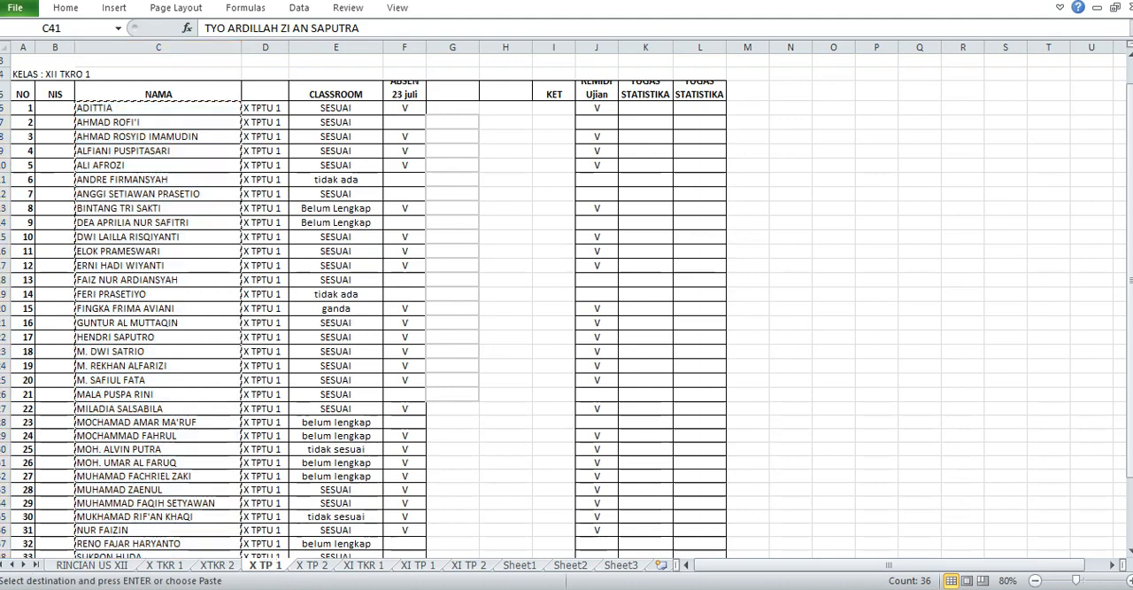
Step: Switch back to Google Sheets, paste the student names from C3 down, fit column C to them and slightly narrow column B
key(alt+Tab)
click(168, 207)
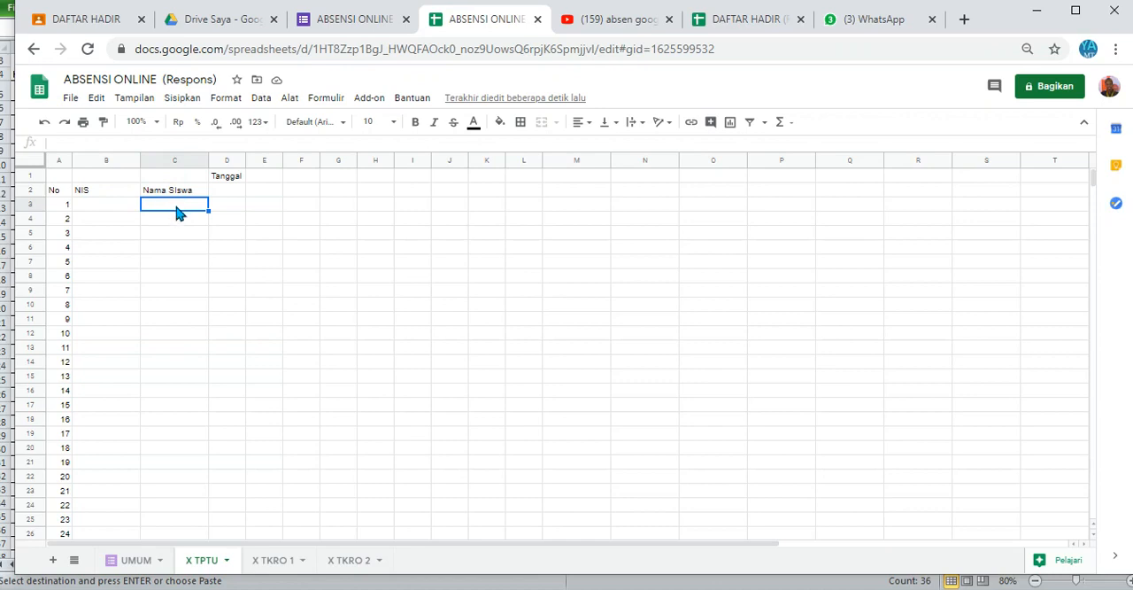
key(ctrl+v)
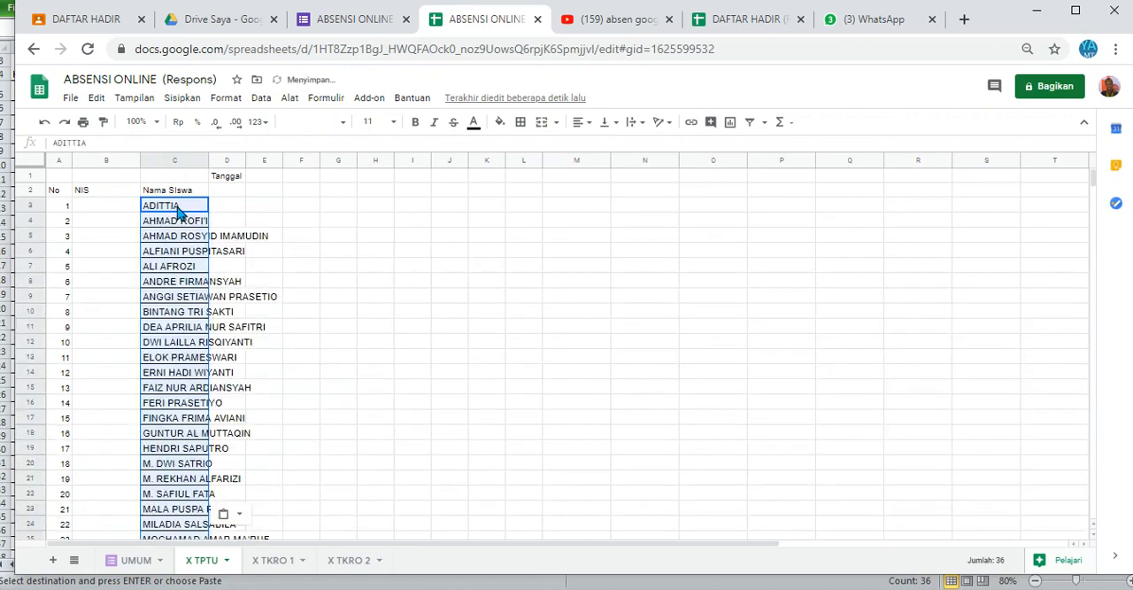
double_click(206, 160)
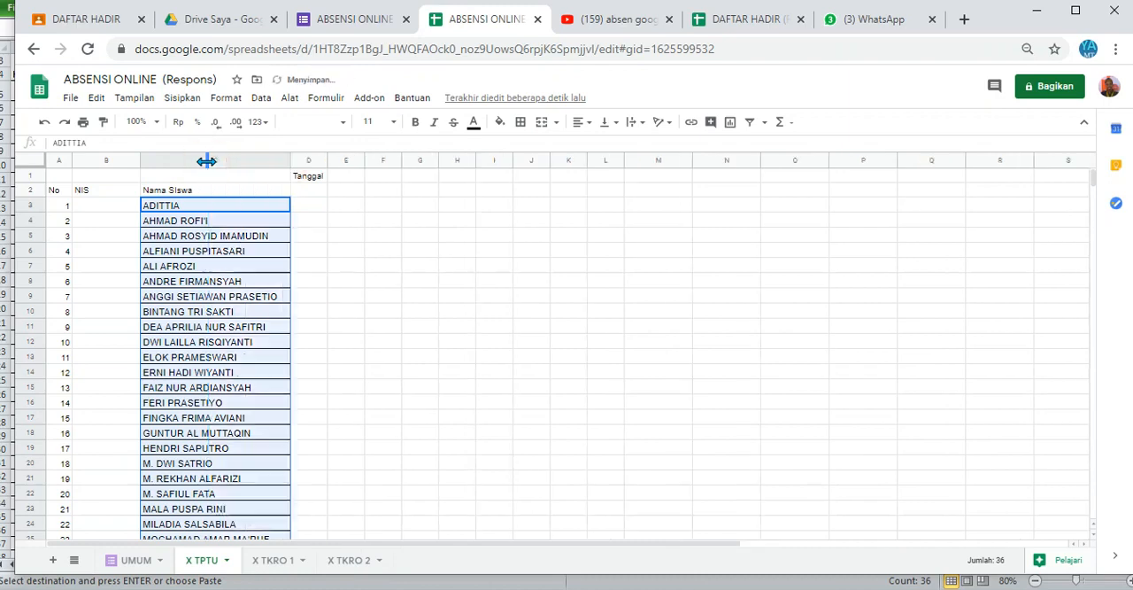
drag(139, 159, 127, 160)
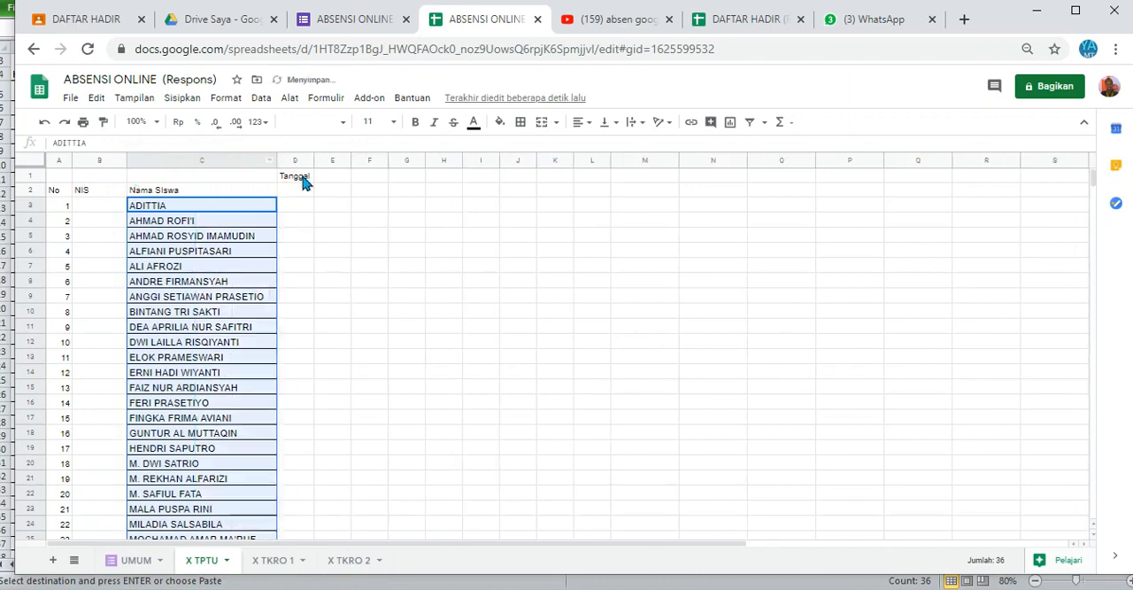
Step: Merge all cells of D1:L1 into a single cell for the "Tanggal" header
drag(304, 181, 600, 185)
right_click(600, 183)
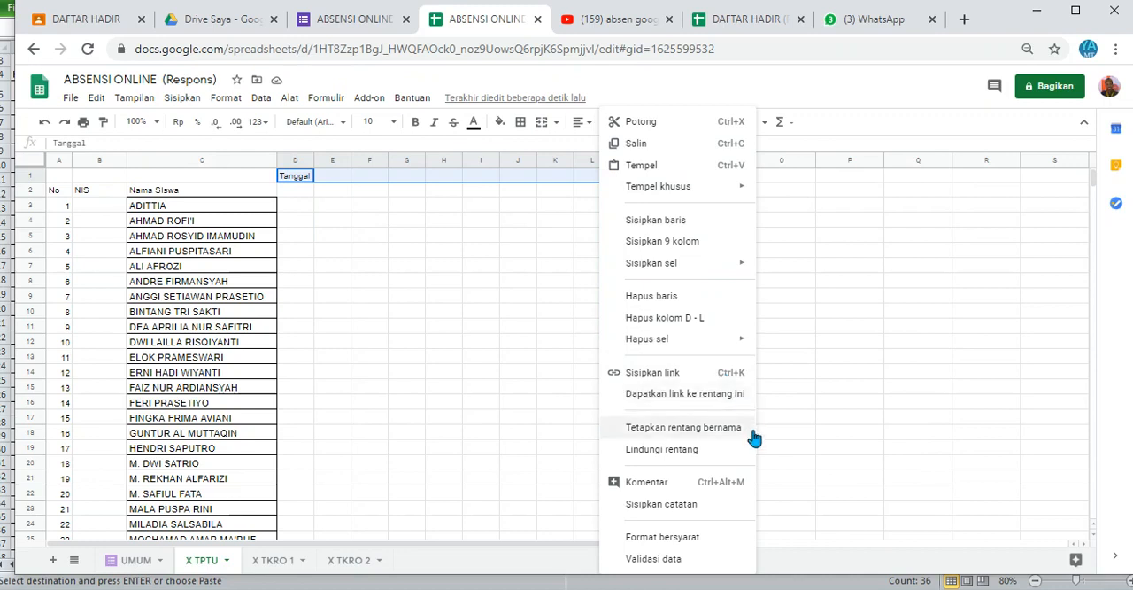
click(213, 100)
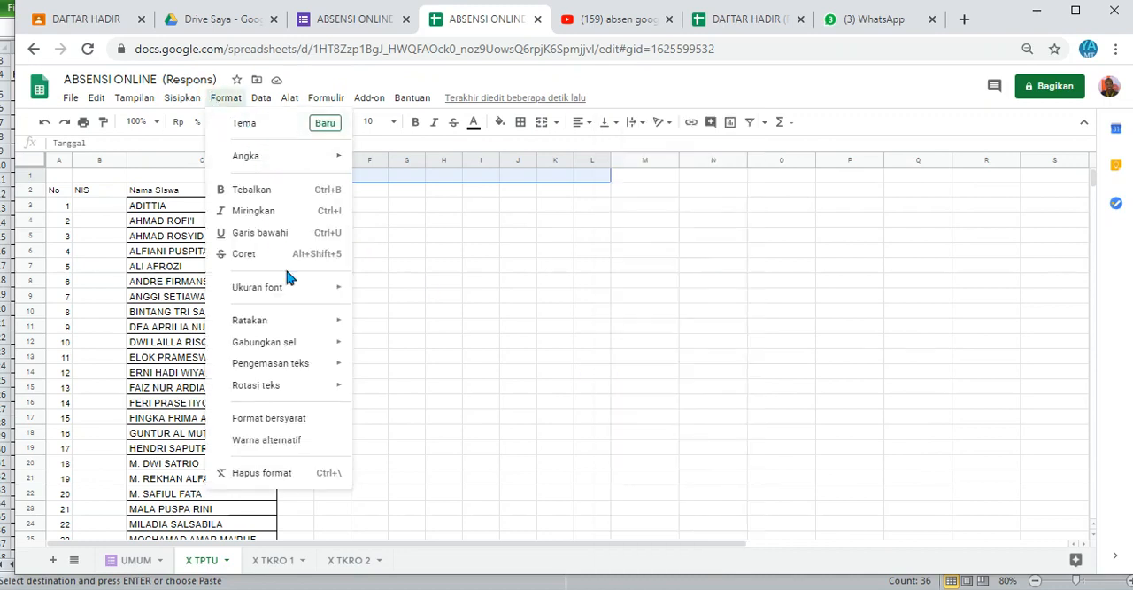
mouse_move(315, 347)
click(410, 348)
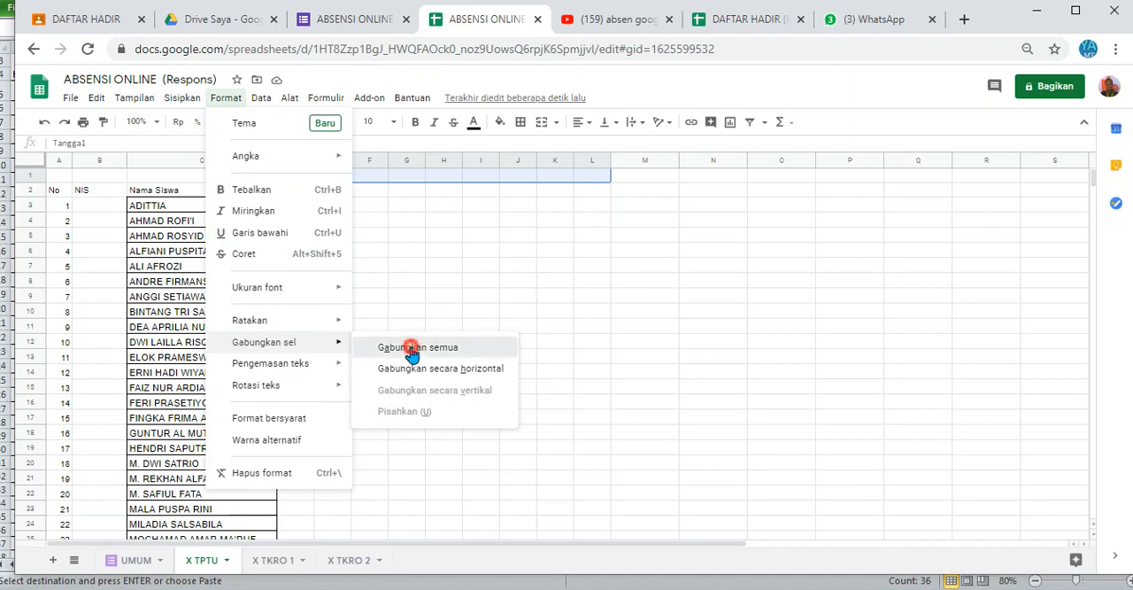
click(617, 219)
Step: Enter the header "Jumlah Hadir" in M1
click(647, 177)
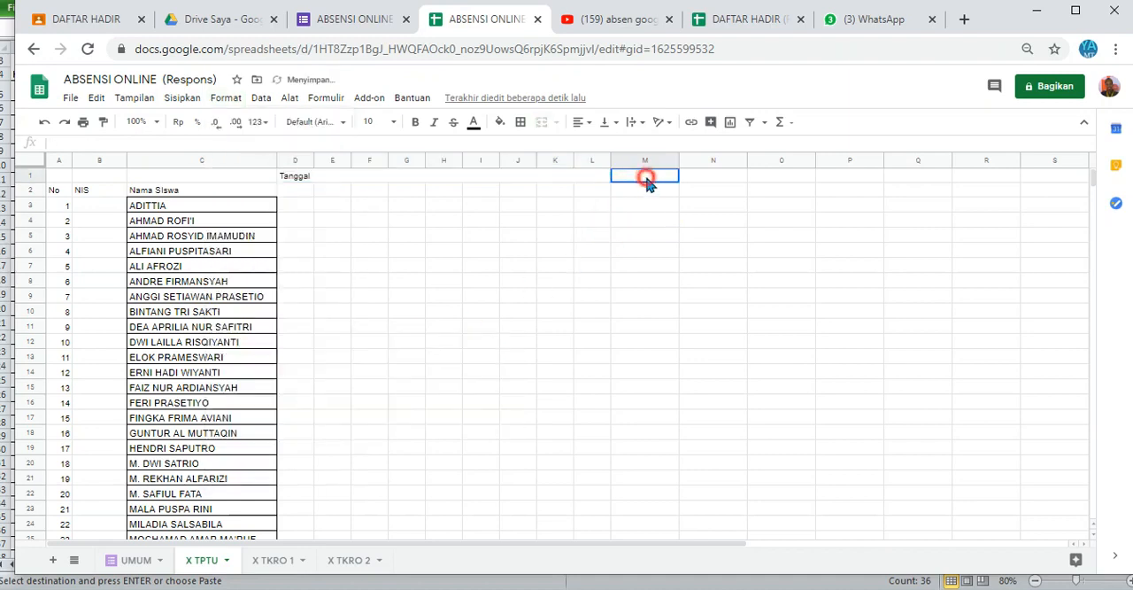
text(Jum)
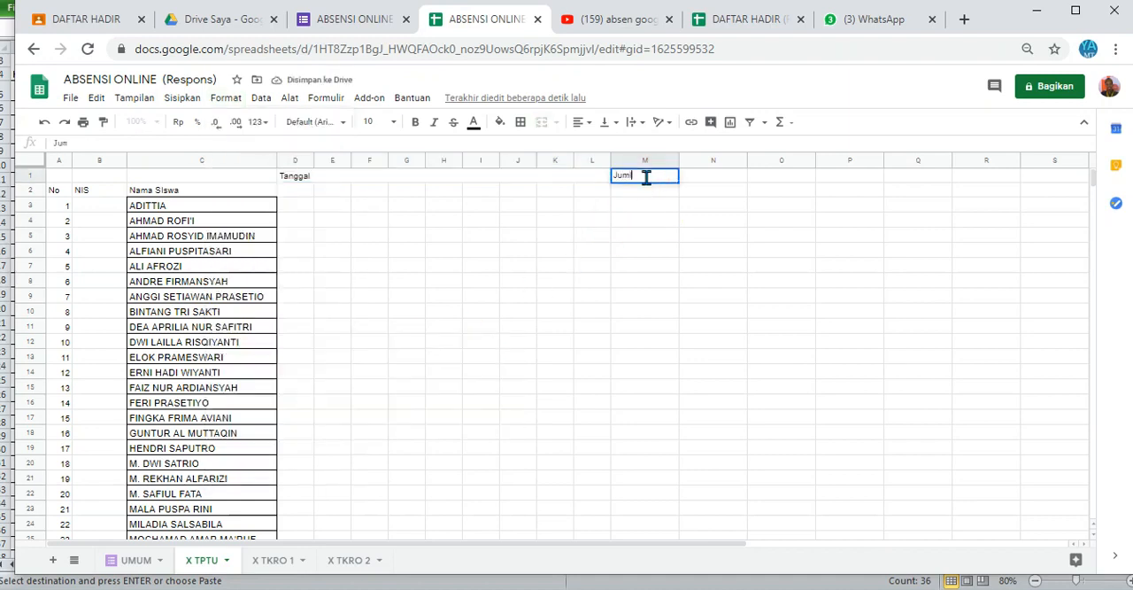
text(lah Had)
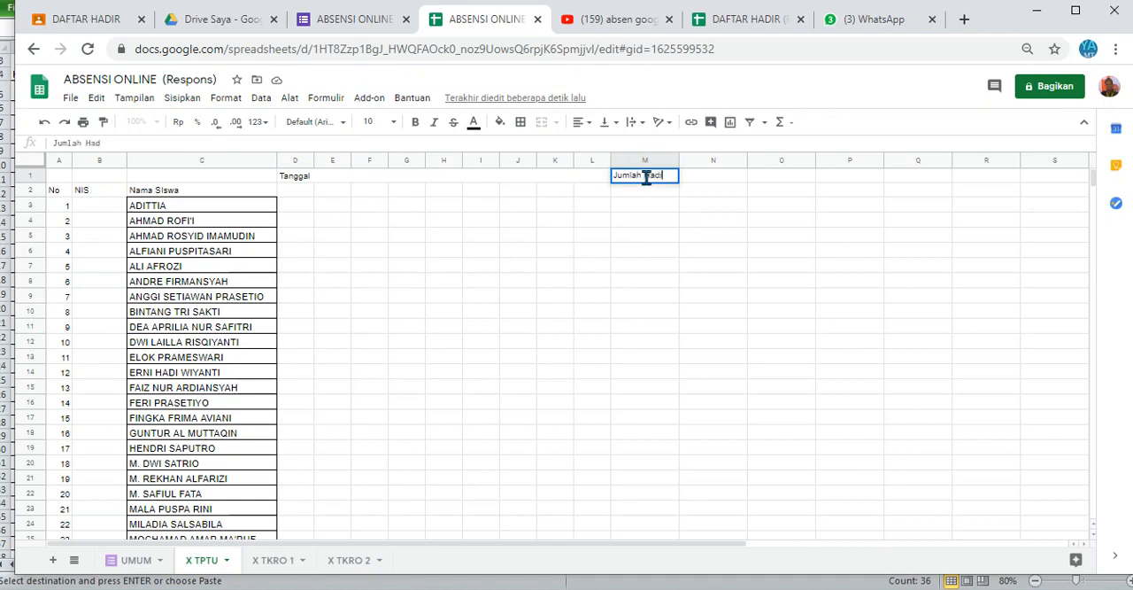
text(ir)
key(Return)
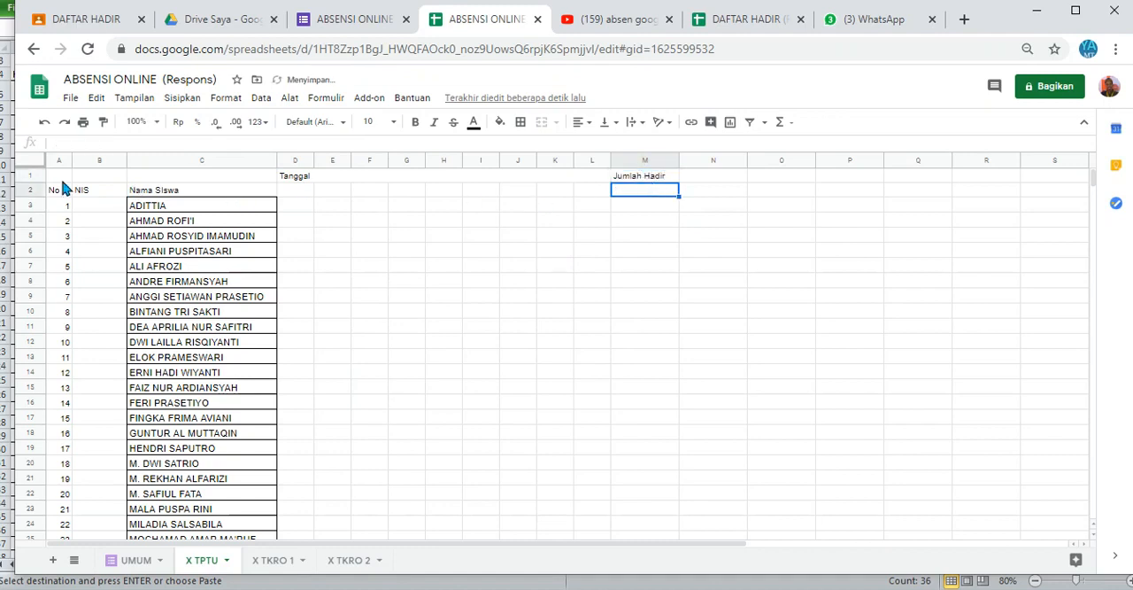
Step: Apply all borders to the attendance table range A1:M40
drag(57, 184, 627, 425)
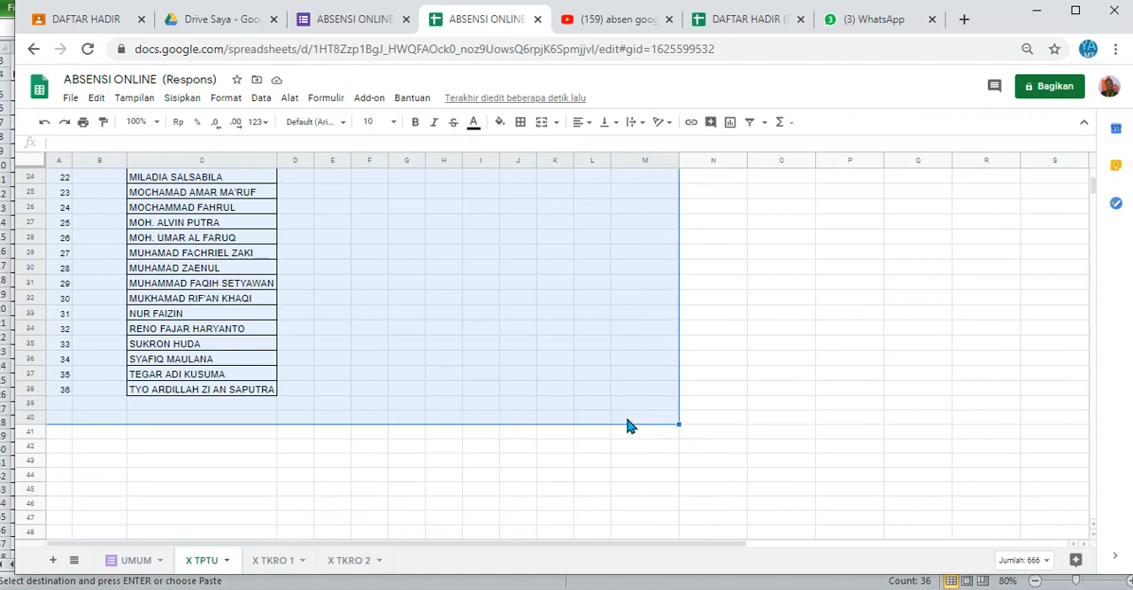
click(521, 121)
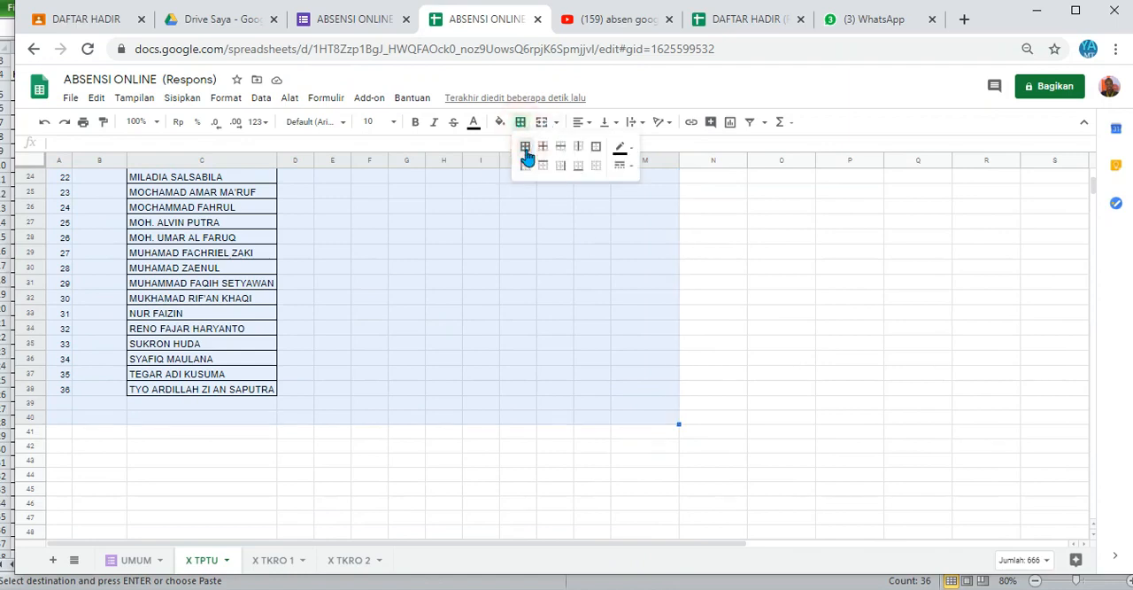
click(525, 147)
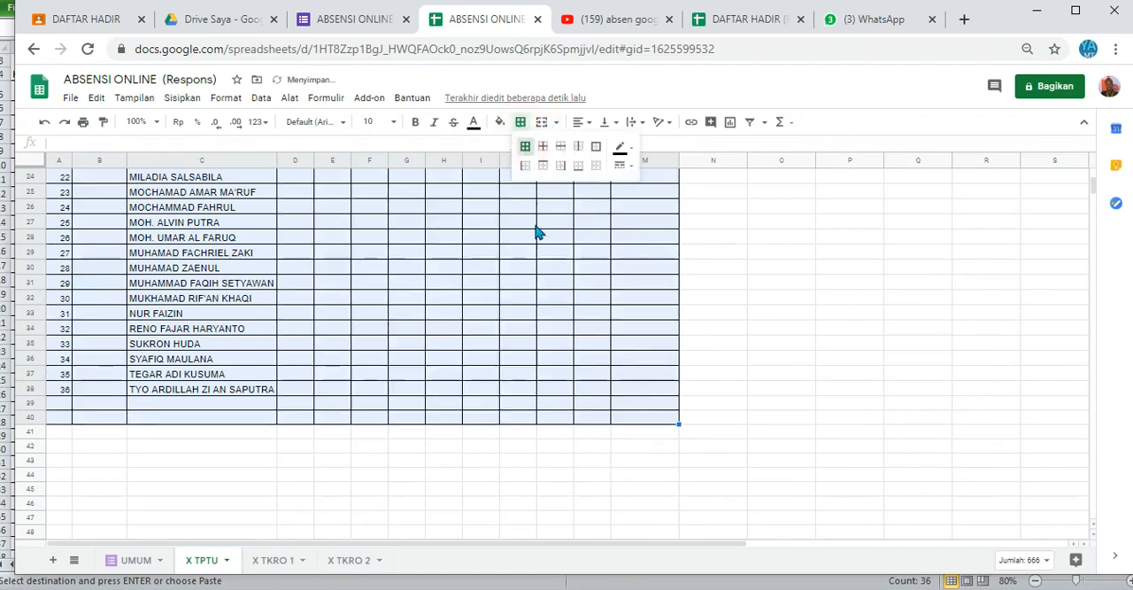
click(355, 346)
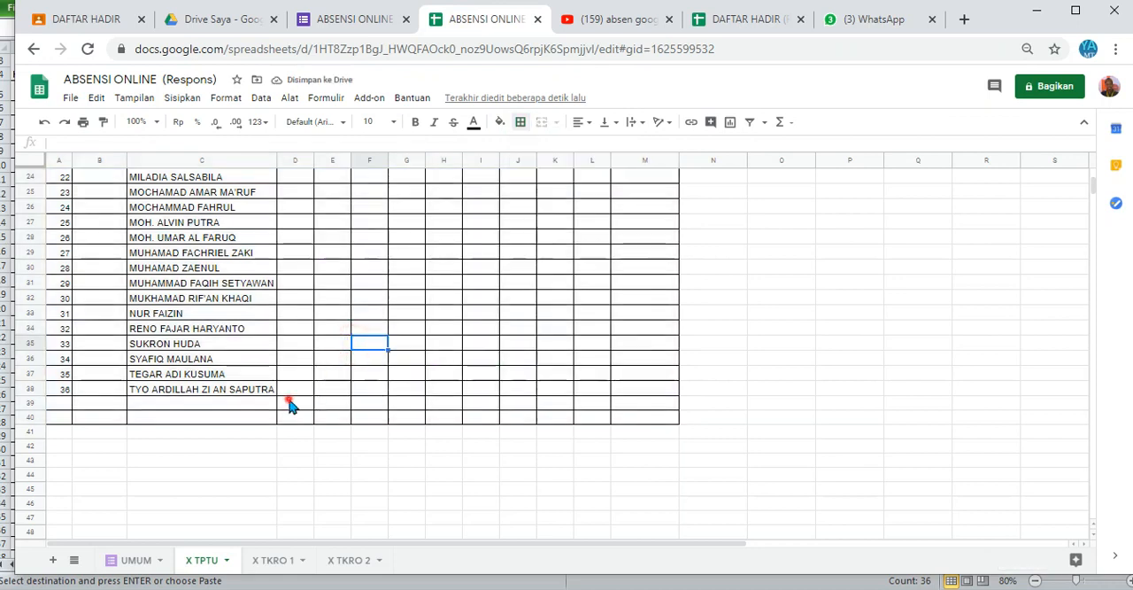
Step: Count the "H" entries of the first date column in D39 with =countif(D3:D38;"H")
click(292, 405)
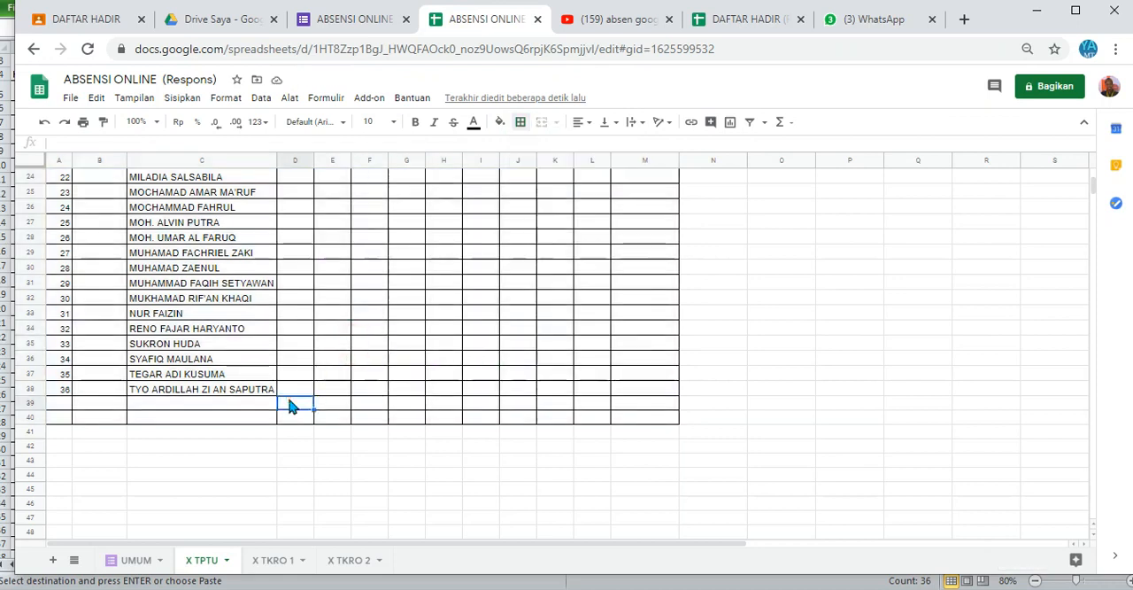
text(=c)
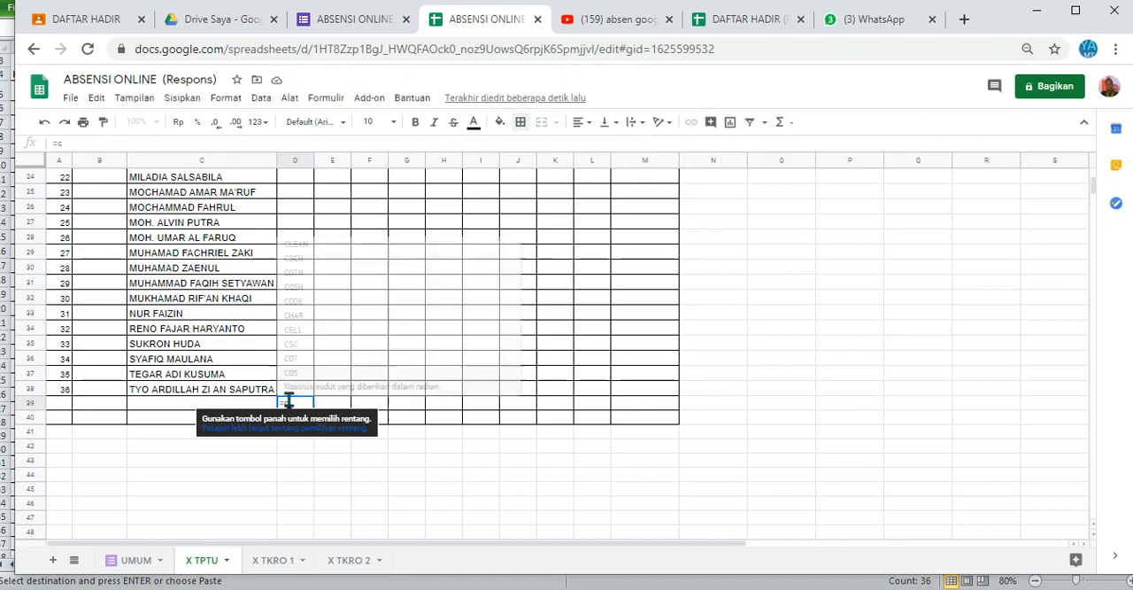
text(ounti)
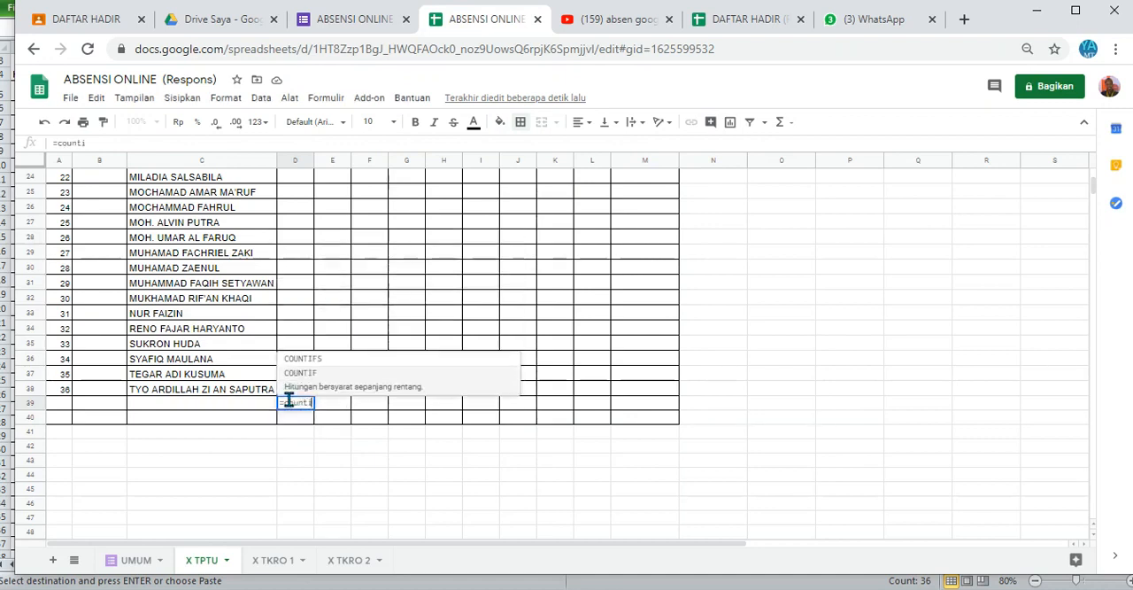
text(f()
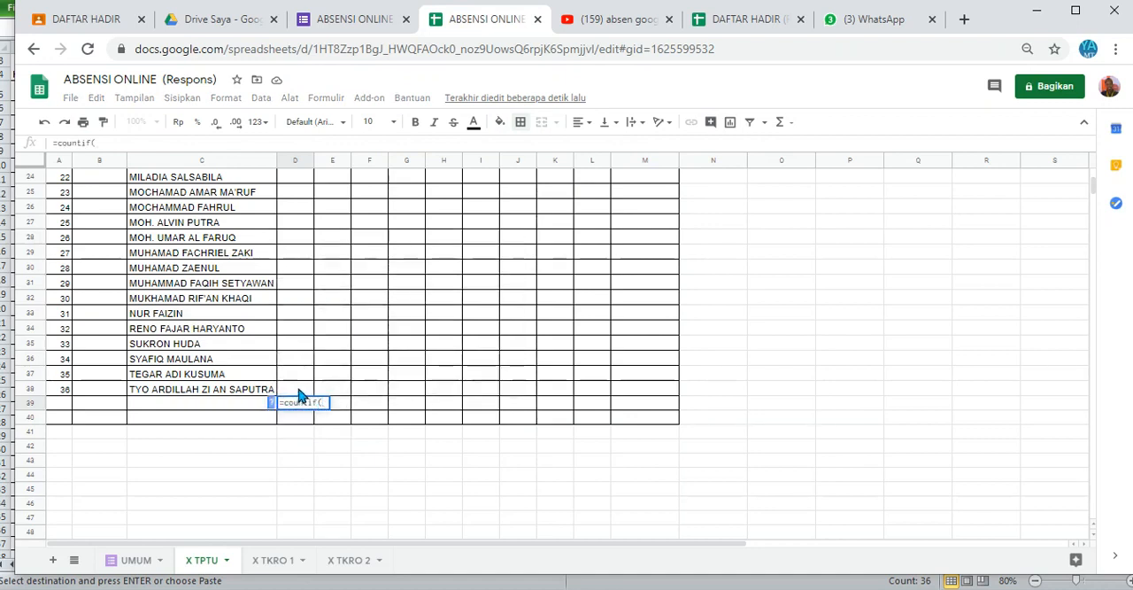
click(297, 388)
drag(304, 230, 297, 209)
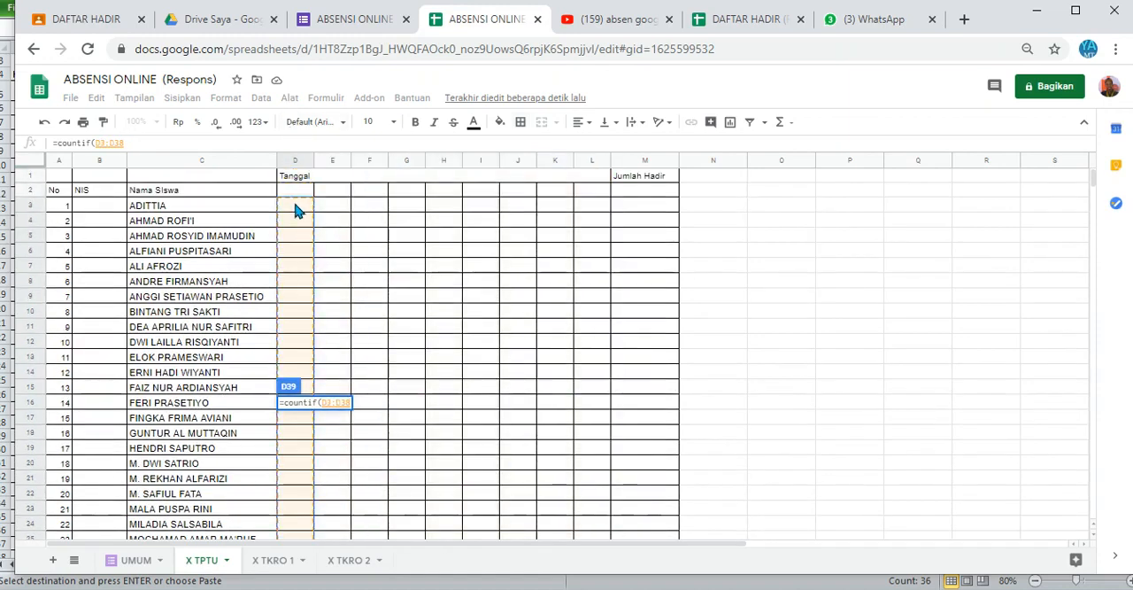
text(,)
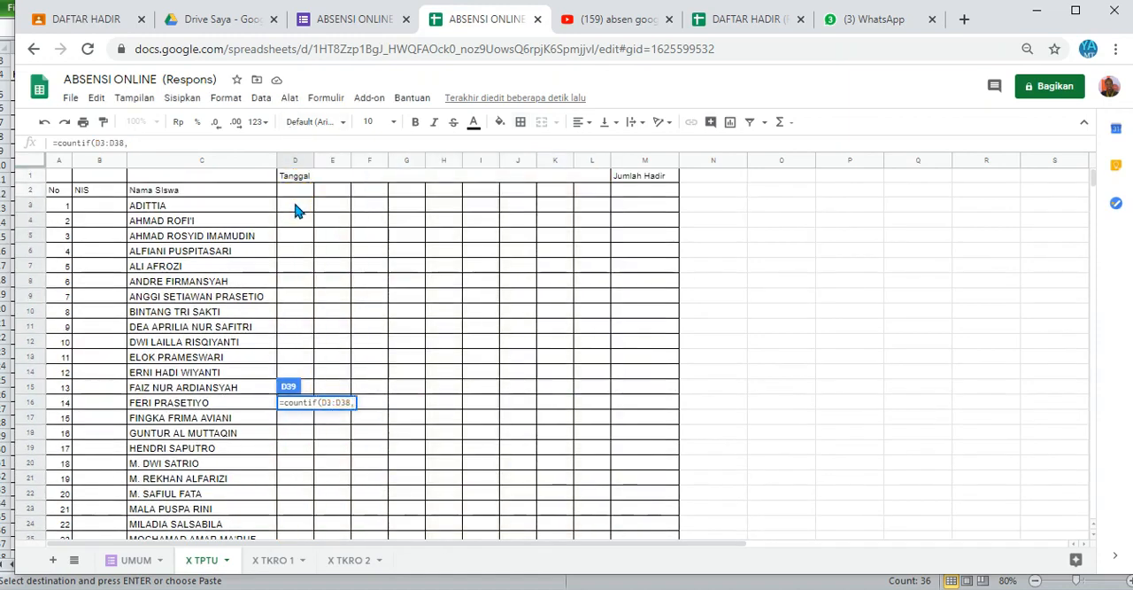
key(BackSpace)
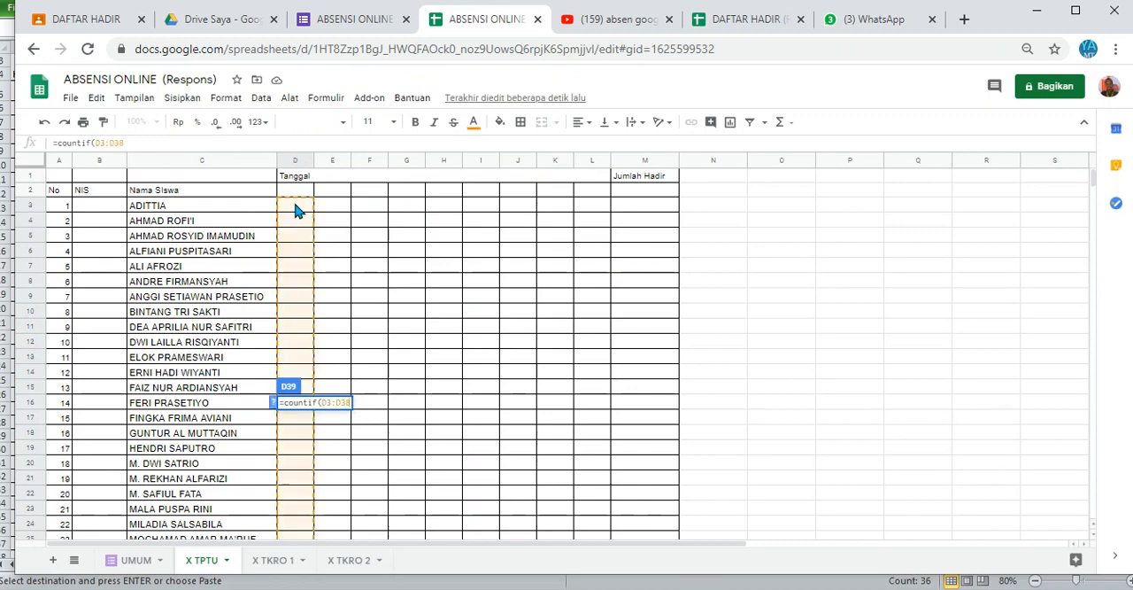
text(;")
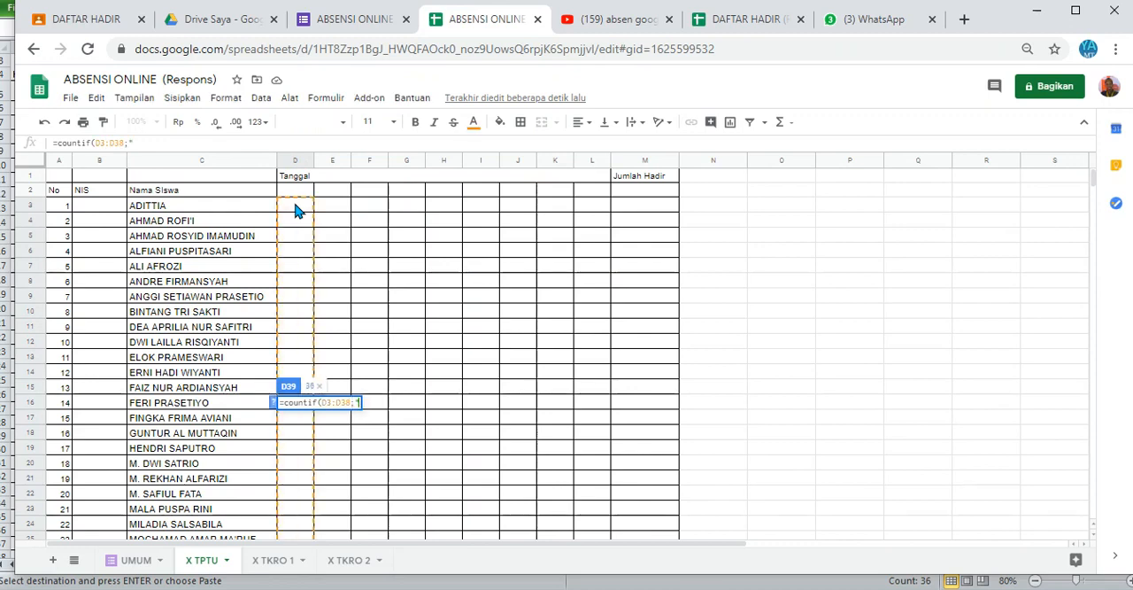
text(H)
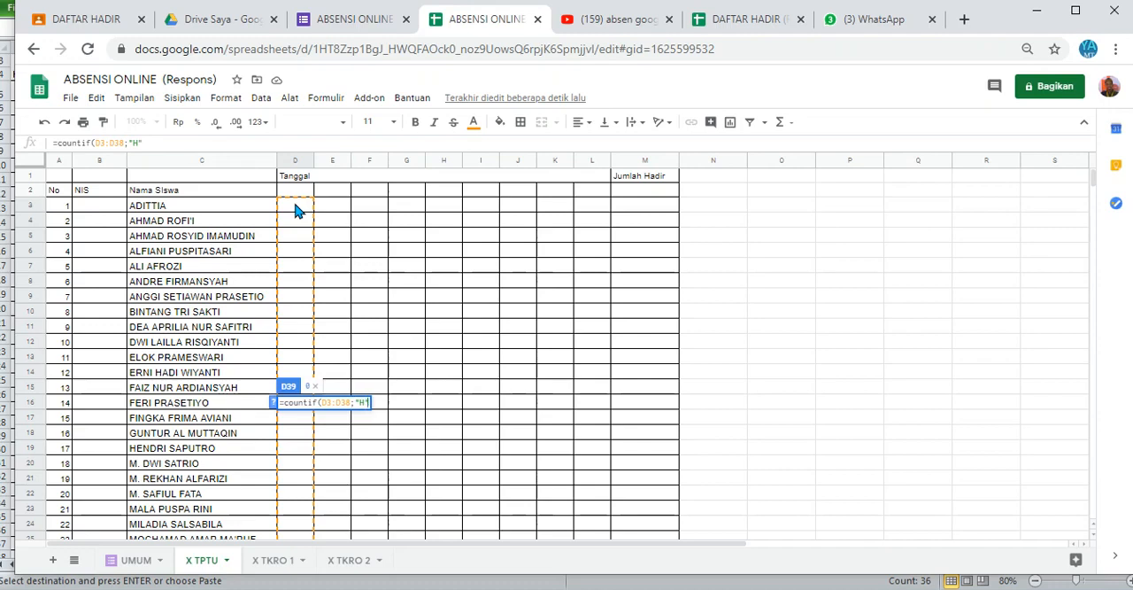
text(")
key(Return)
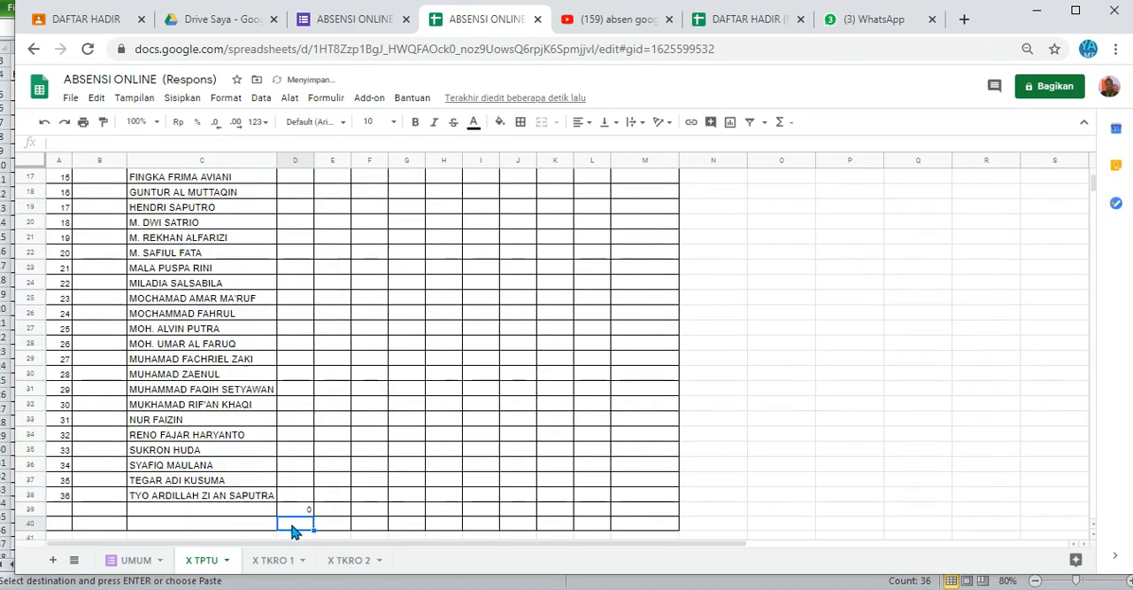
Step: Enter the formula =36-D39 in D40 to calculate the number of absent students
text(=36-)
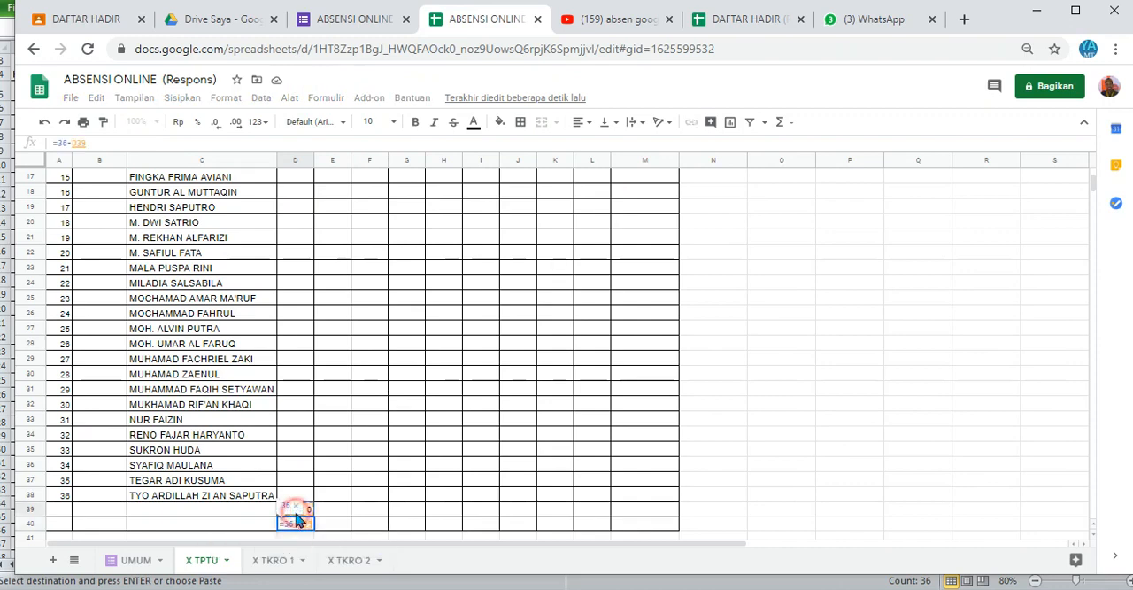
click(296, 510)
key(Return)
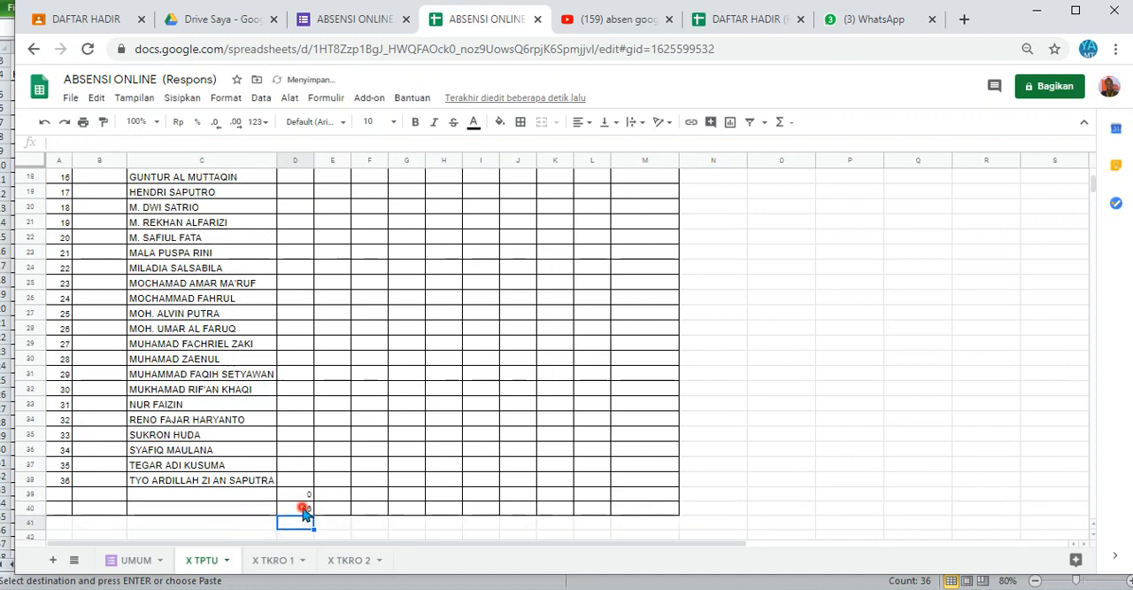
Step: Label the summary rows "Jumlah Siswa Hadir" in B39 and "Jumlah Siswa Tidak Hadir" in B40
click(185, 499)
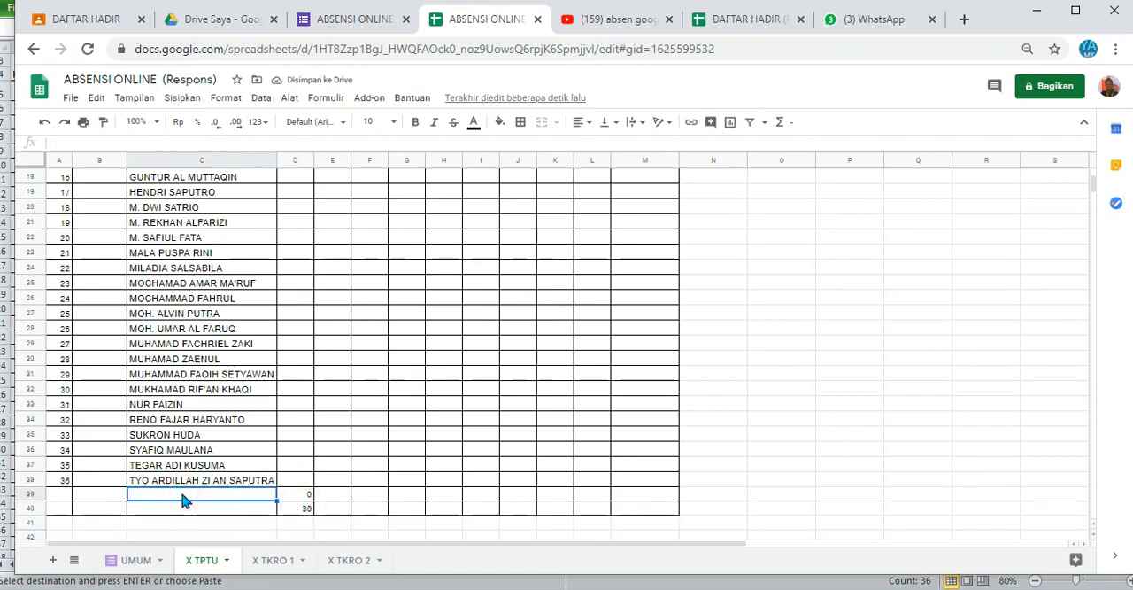
key(Left)
text(Jumlah)
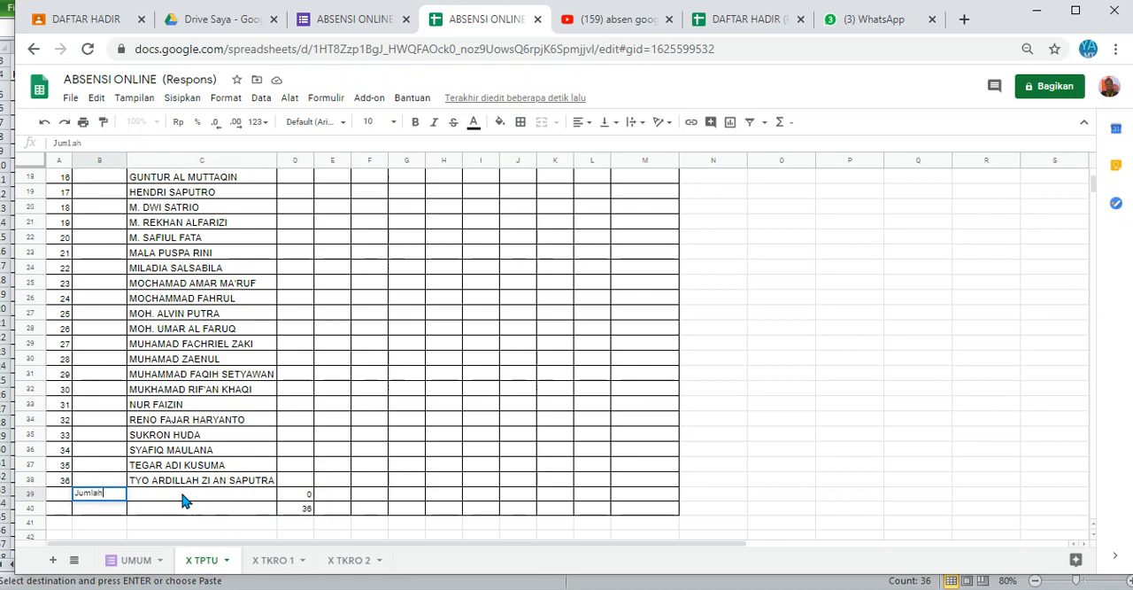
text( Siswa Hadir)
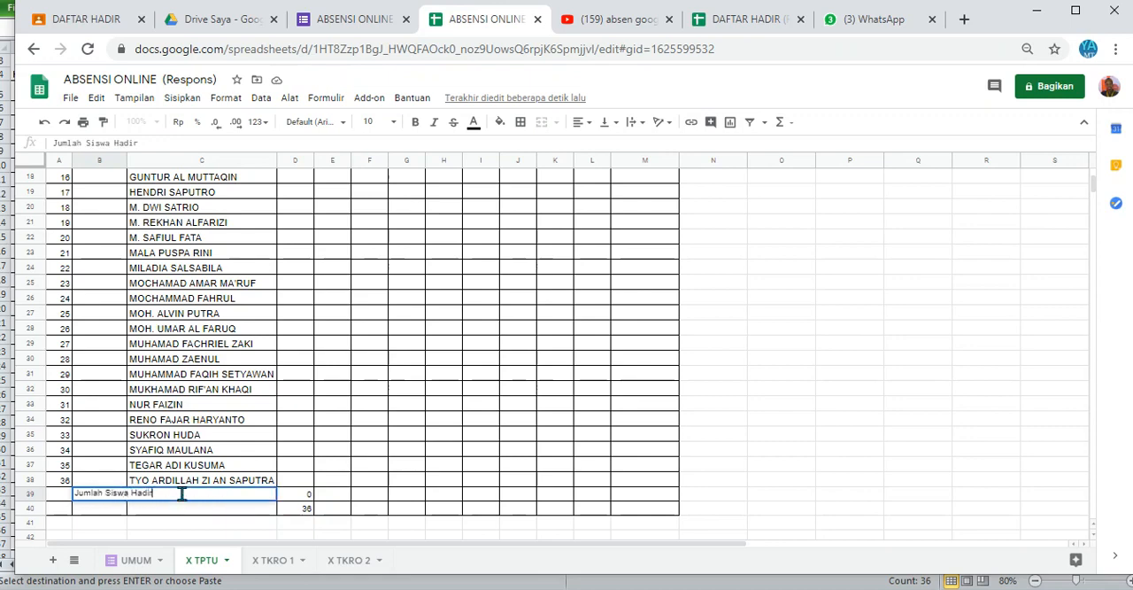
key(Return)
text(Jumlah )
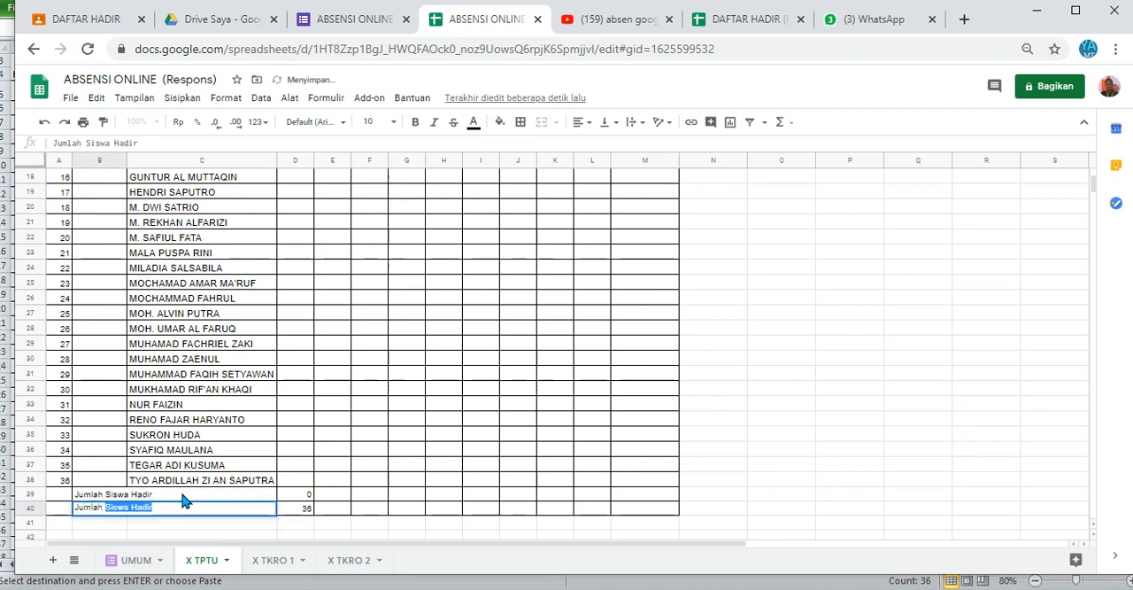
text(Siswa Tida)
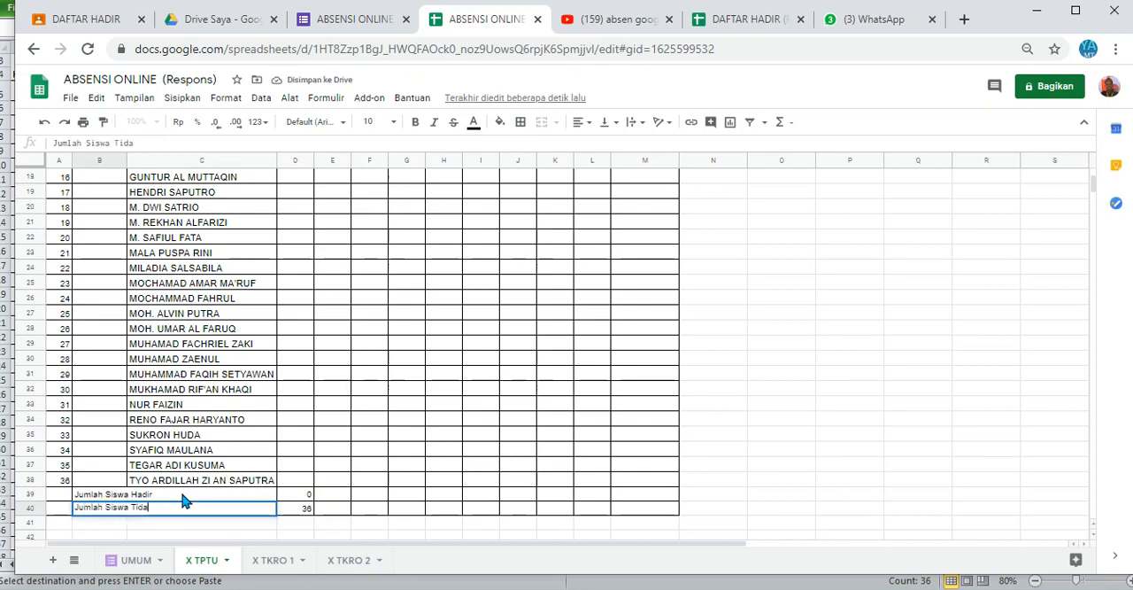
text(k Hadir)
key(Return)
Step: Enter the label "Nama Siswa yang Tidak Hadir" in B42
key(Down)
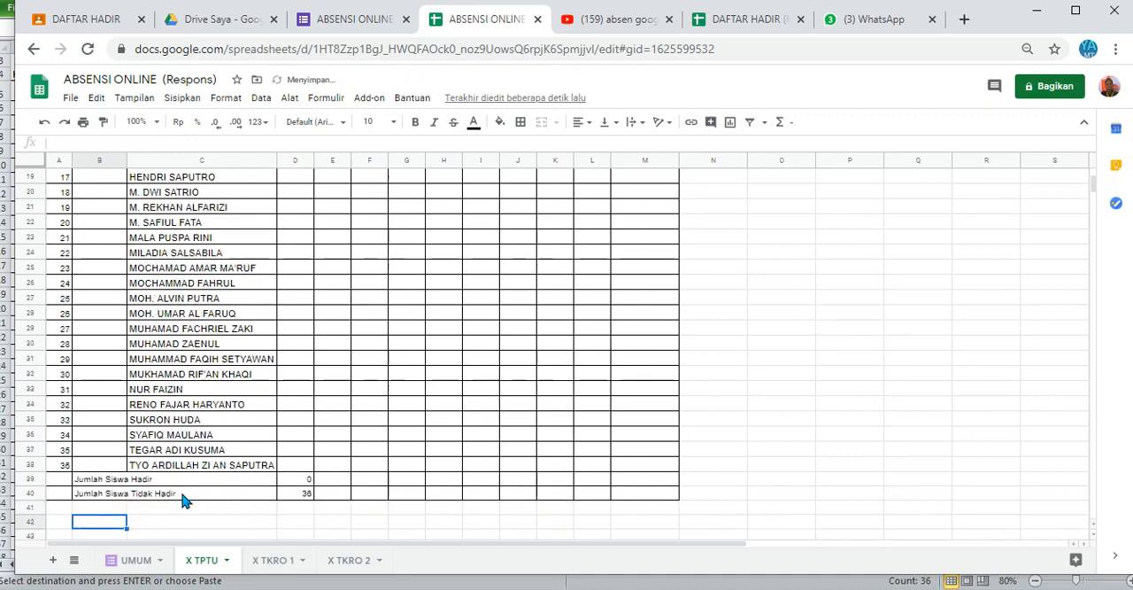
text(Nama)
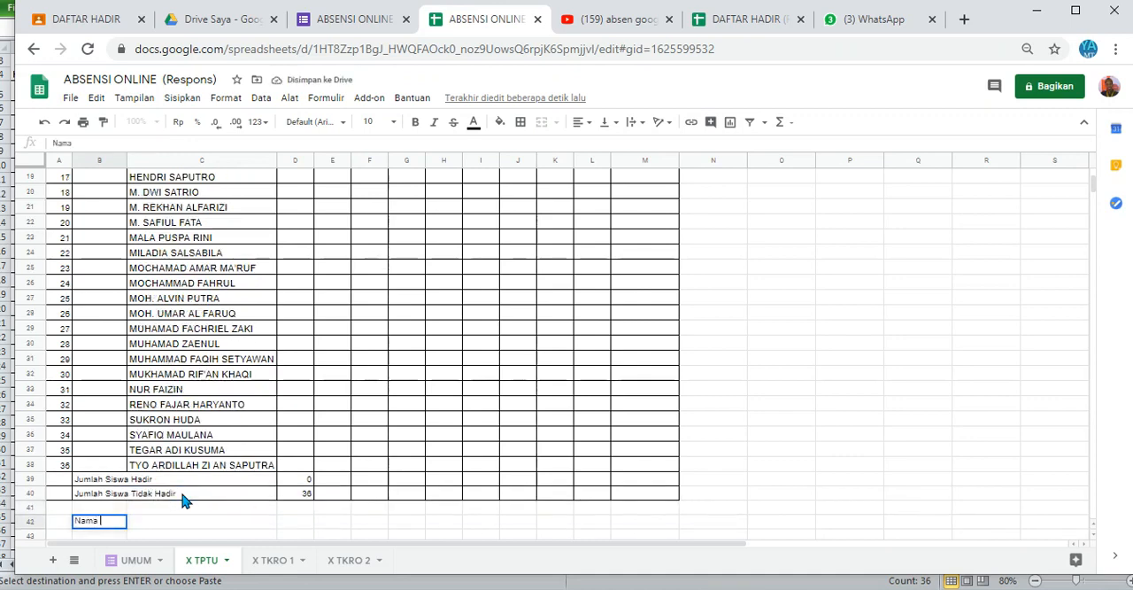
text( Siswa yang Tidak Hadir)
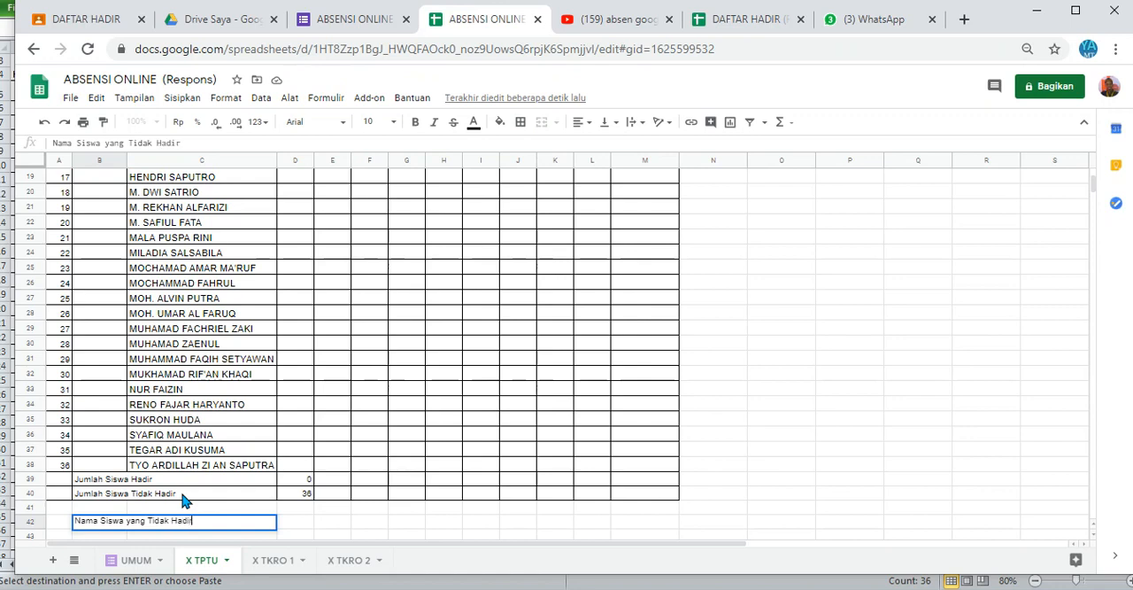
key(Return)
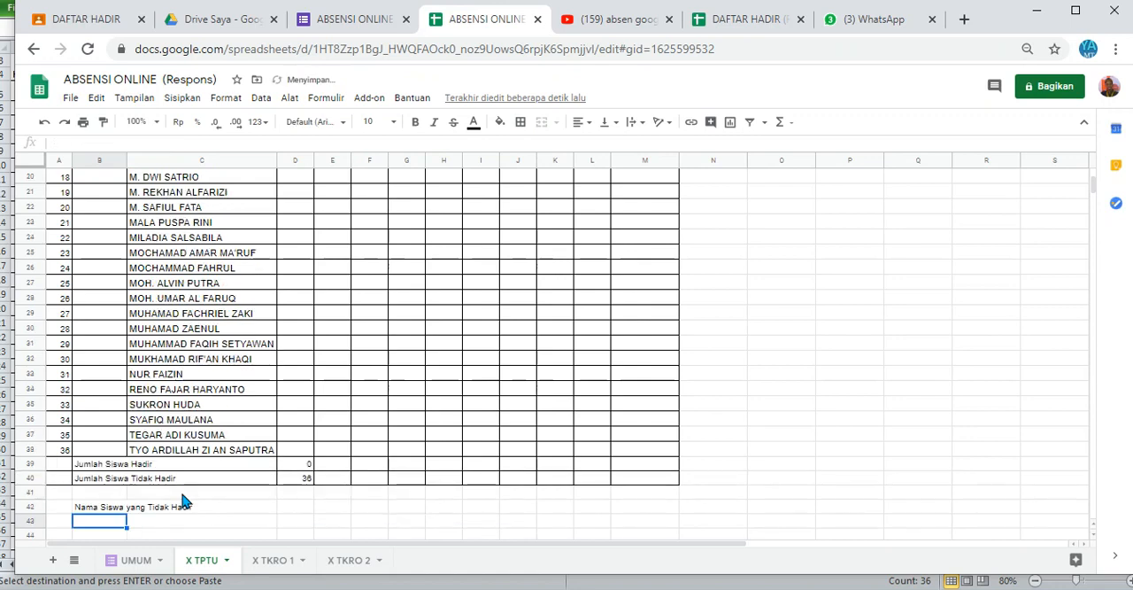
Step: Copy the "Daftar Hadir tiap kelas" IFERROR/VLOOKUP formula from the Word notes and paste it into D3 of the X TPTU sheet
click(578, 363)
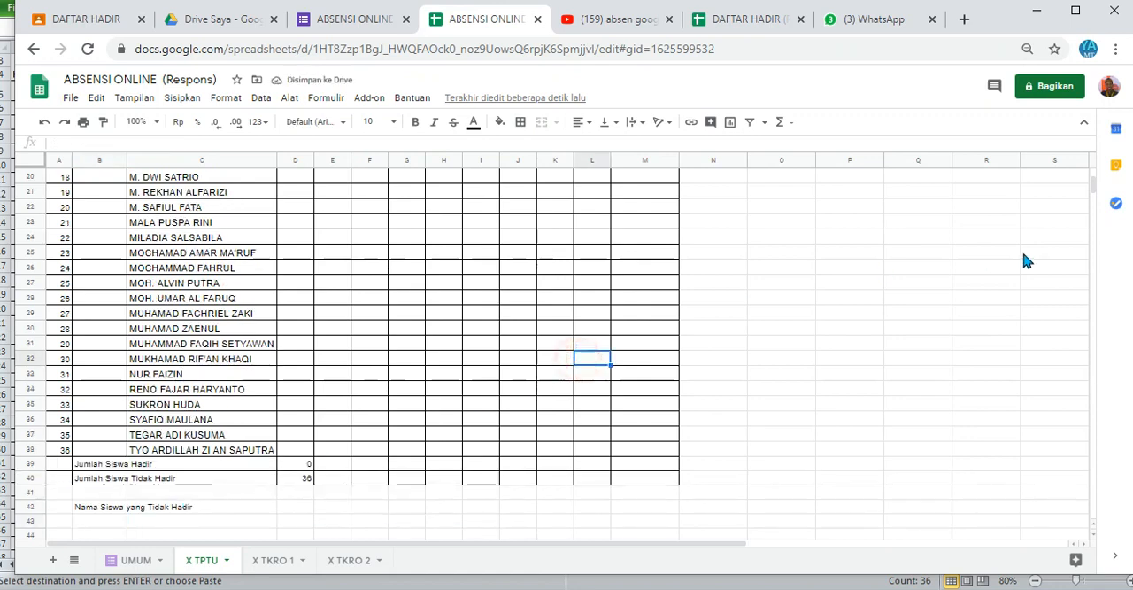
drag(1092, 184, 1094, 178)
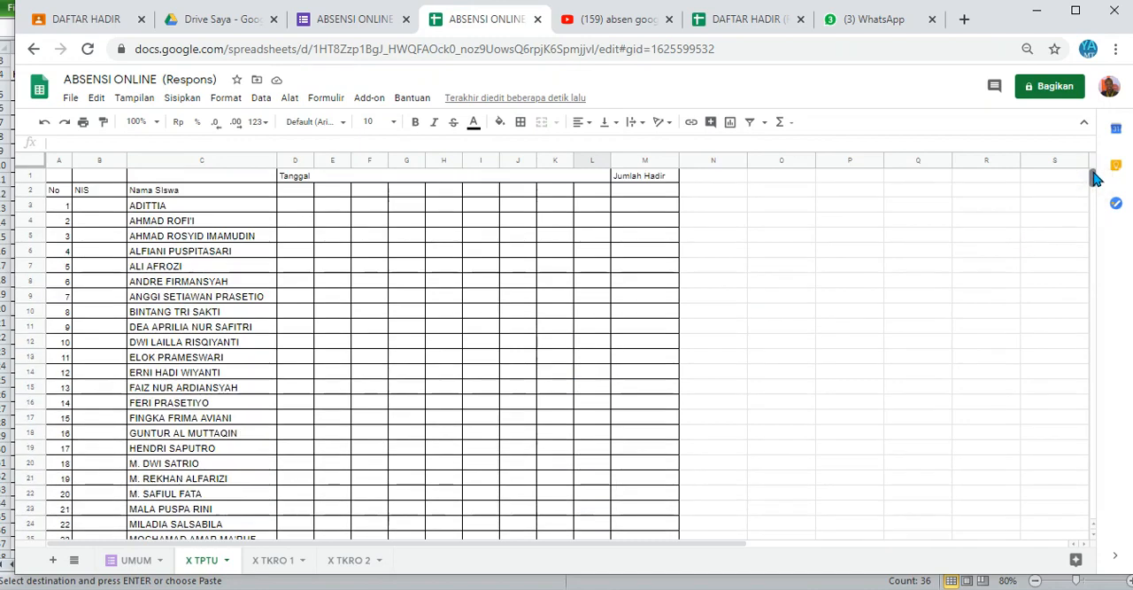
click(310, 206)
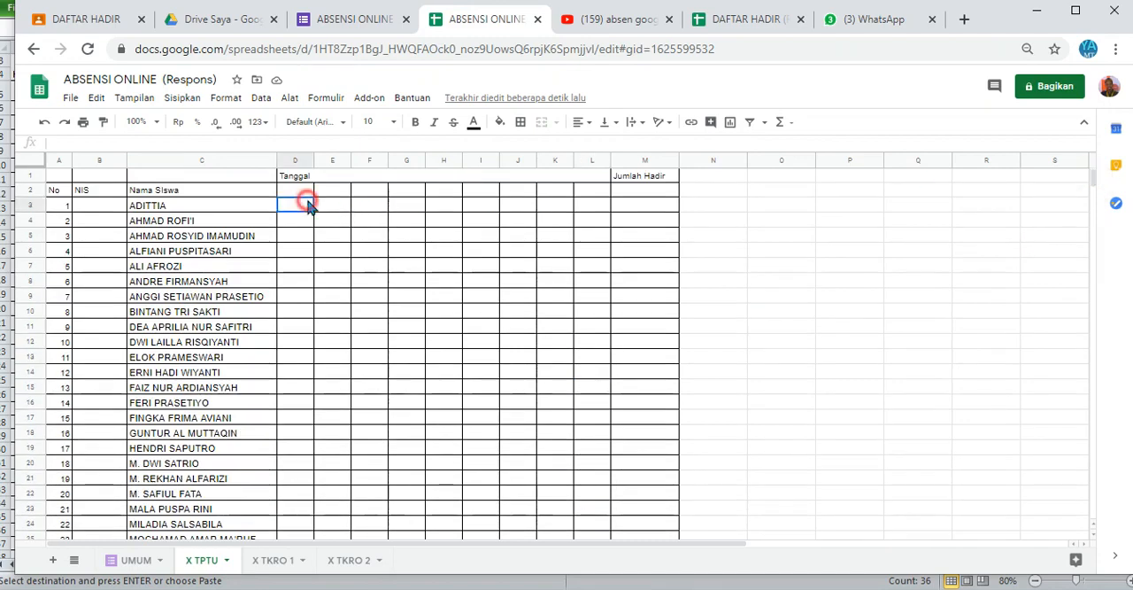
click(306, 191)
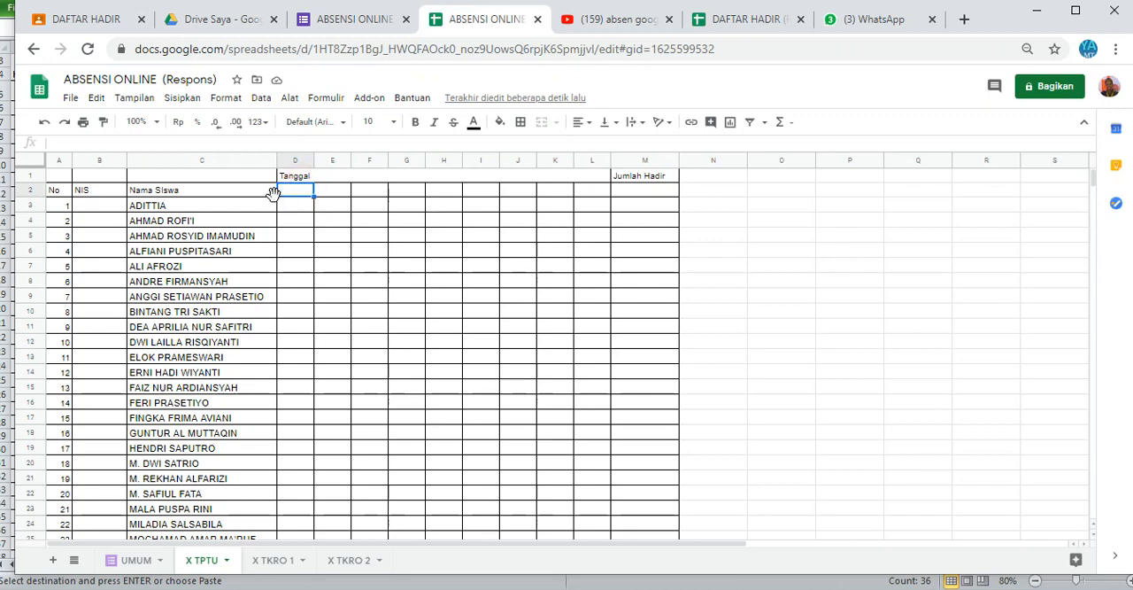
click(244, 210)
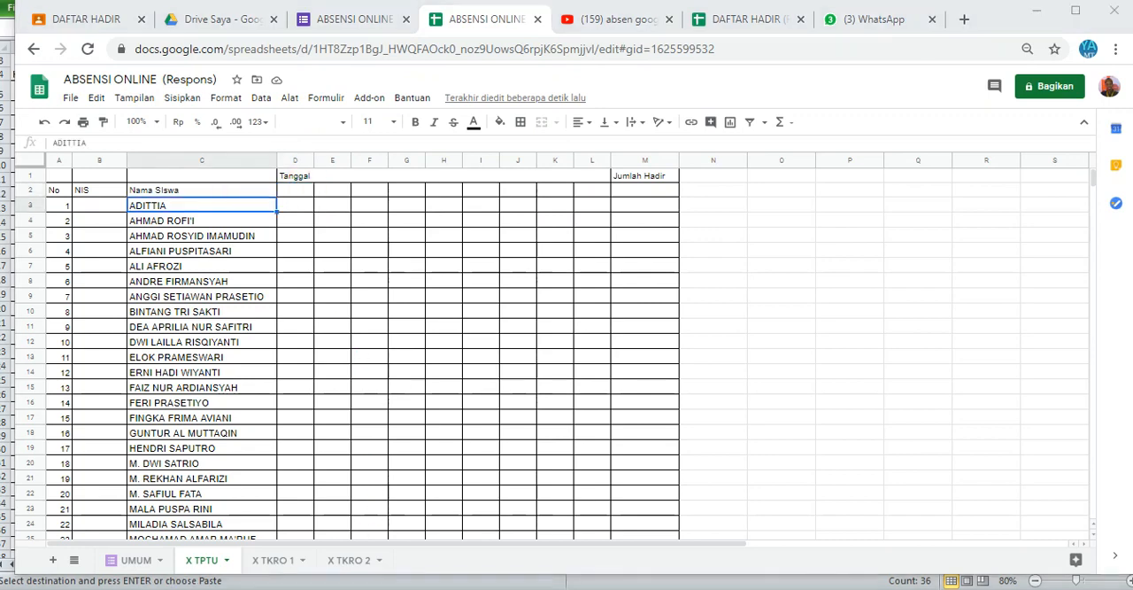
click(414, 533)
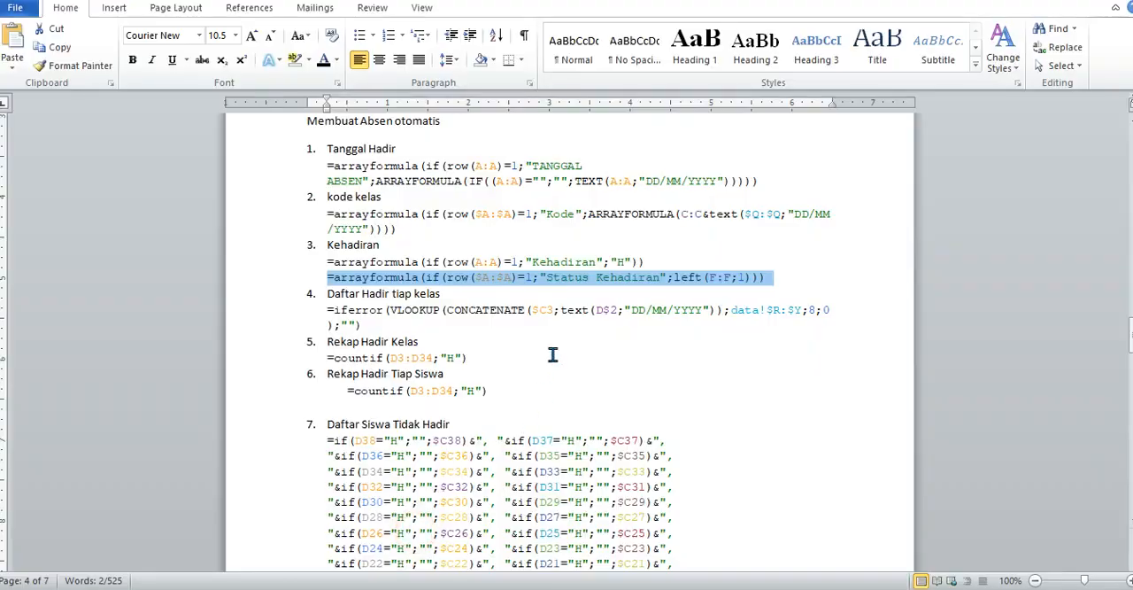
click(369, 326)
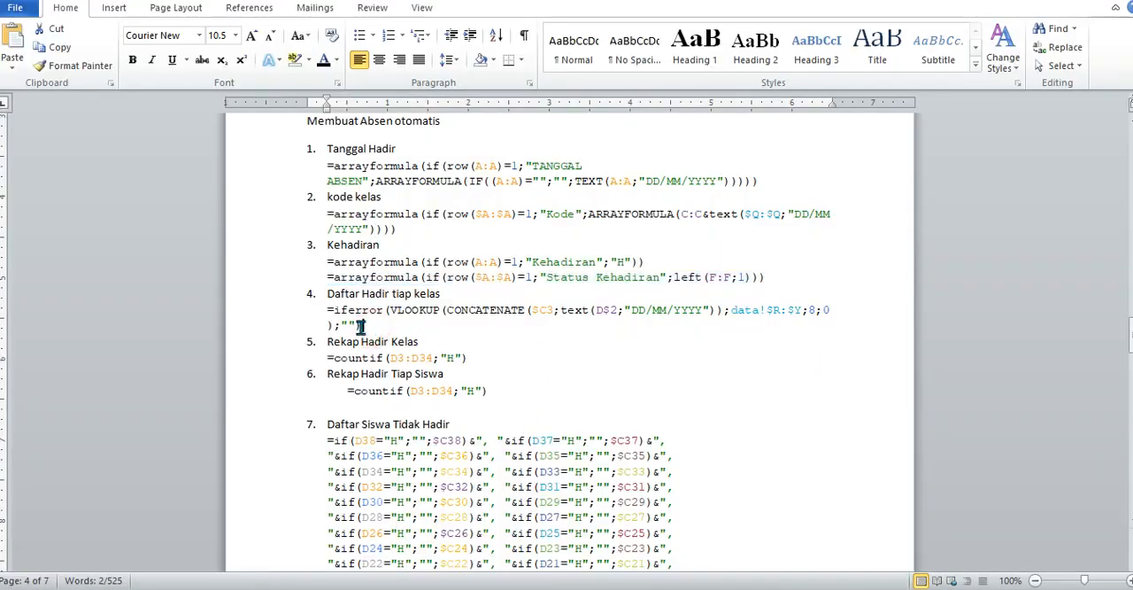
drag(356, 327, 321, 308)
key(ctrl+c)
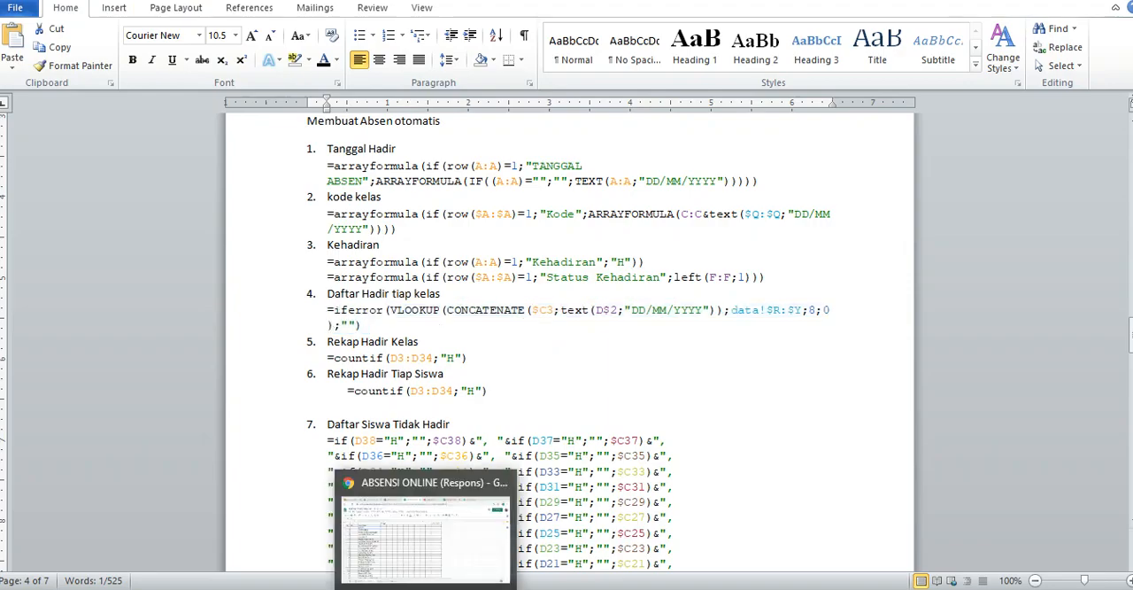
click(416, 523)
click(299, 206)
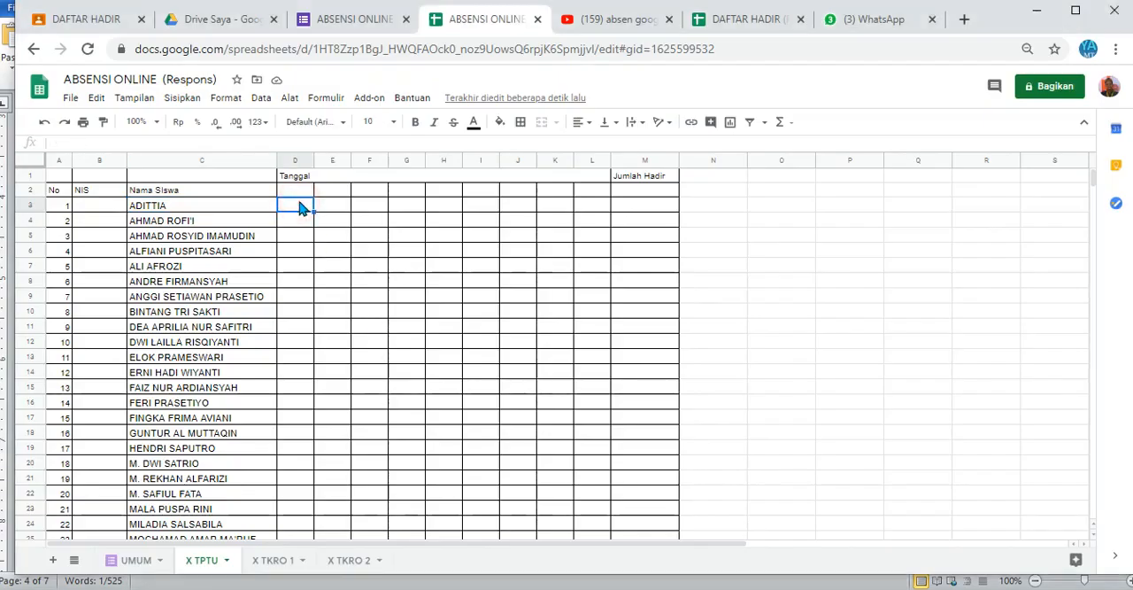
key(ctrl+v)
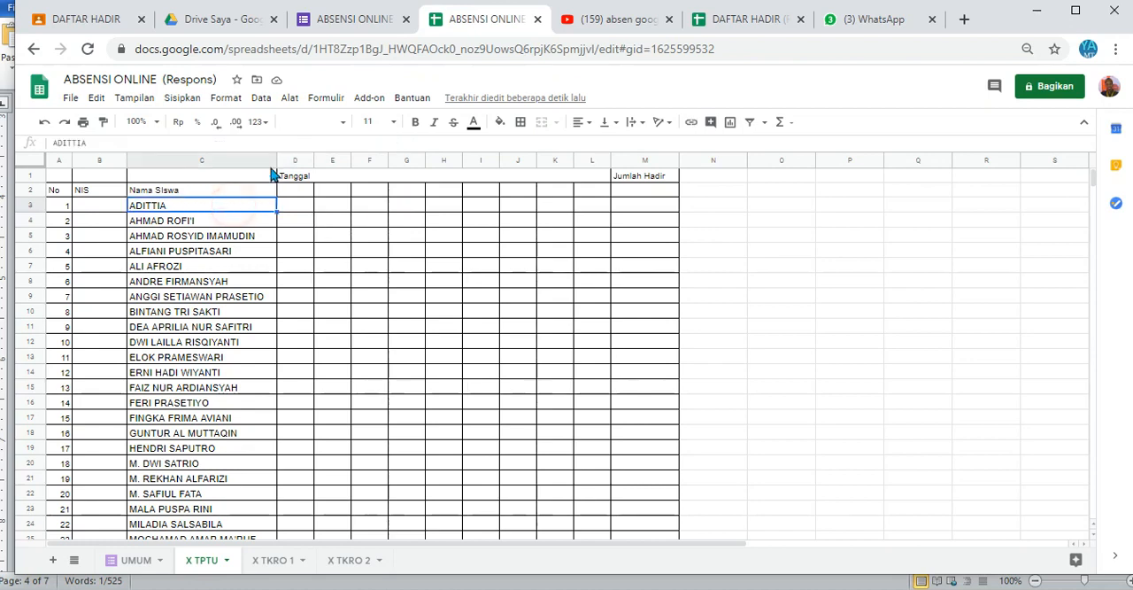
Step: Change the sheet name in the D3 lookup formula to UMUM
click(293, 197)
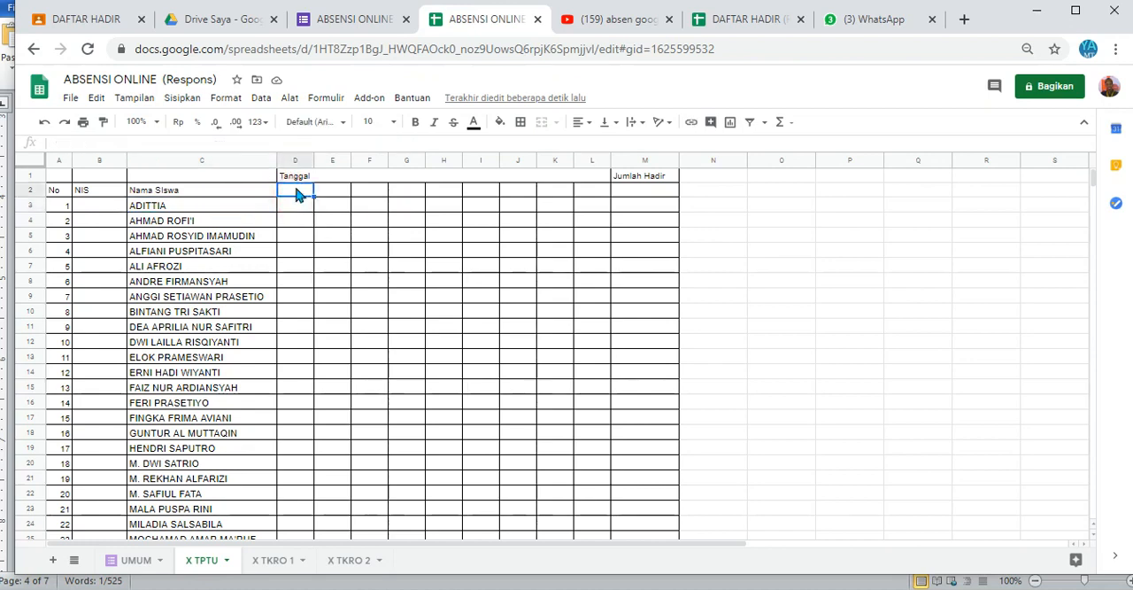
click(295, 208)
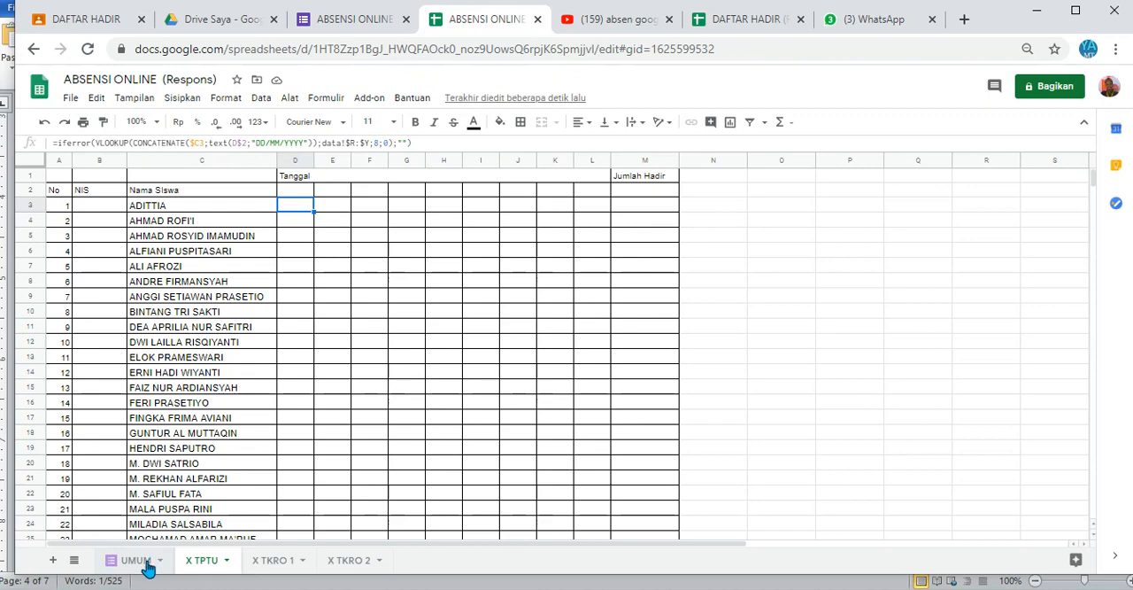
click(343, 143)
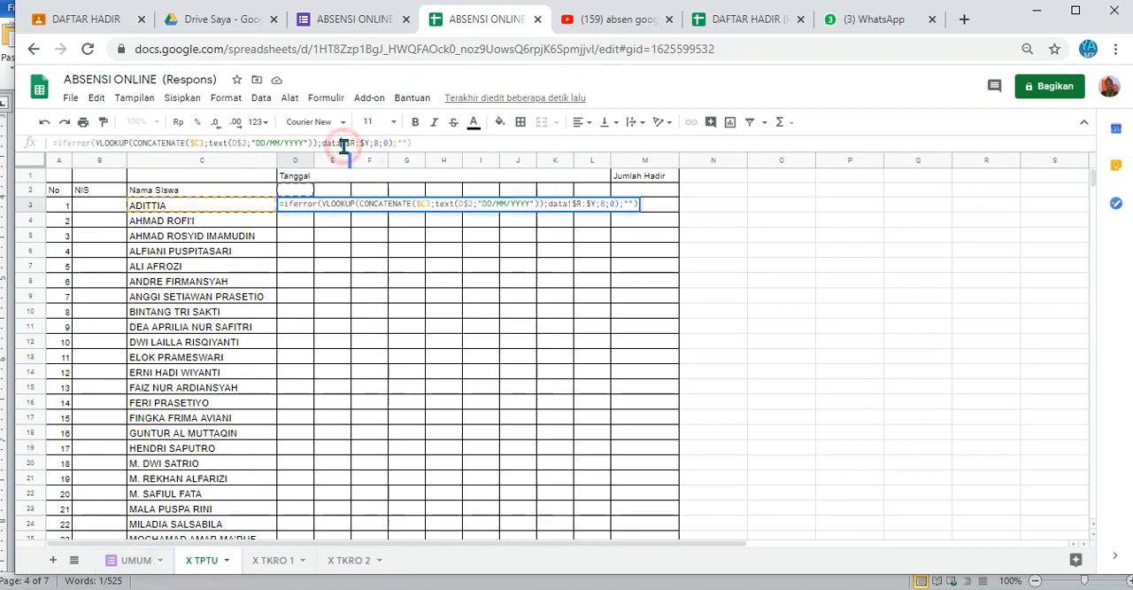
key(BackSpace)
key(BackSpace)
key(BackSpace)
key(BackSpace)
text(u)
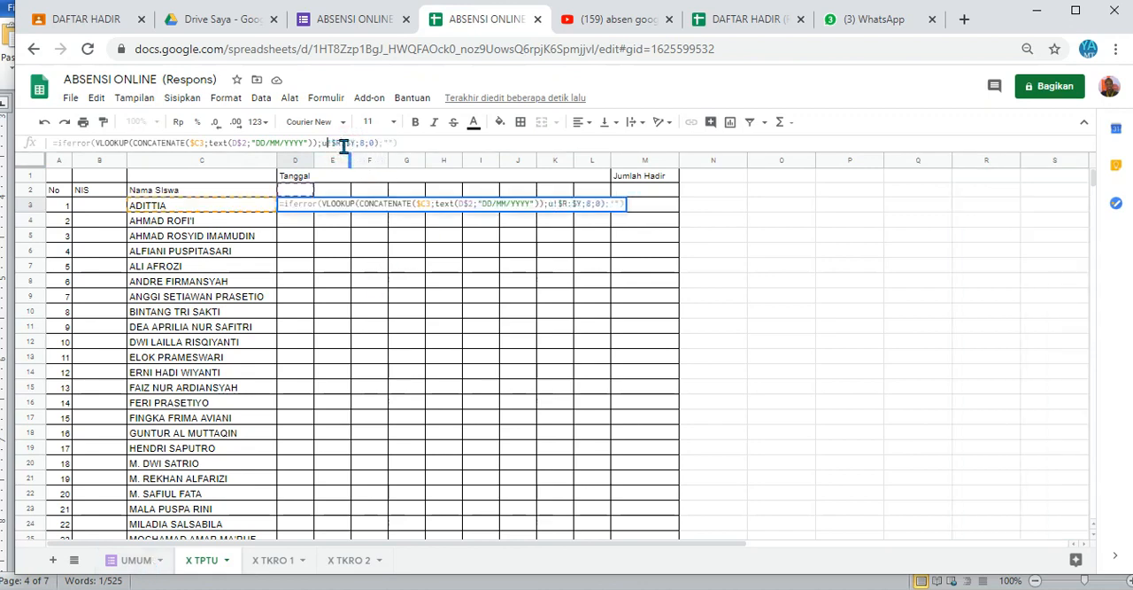
text(mum)
Step: Check the code and status columns on the UMUM sheet, and set the D3 lookup range to UMUM!$J:$M with column index 4
click(135, 560)
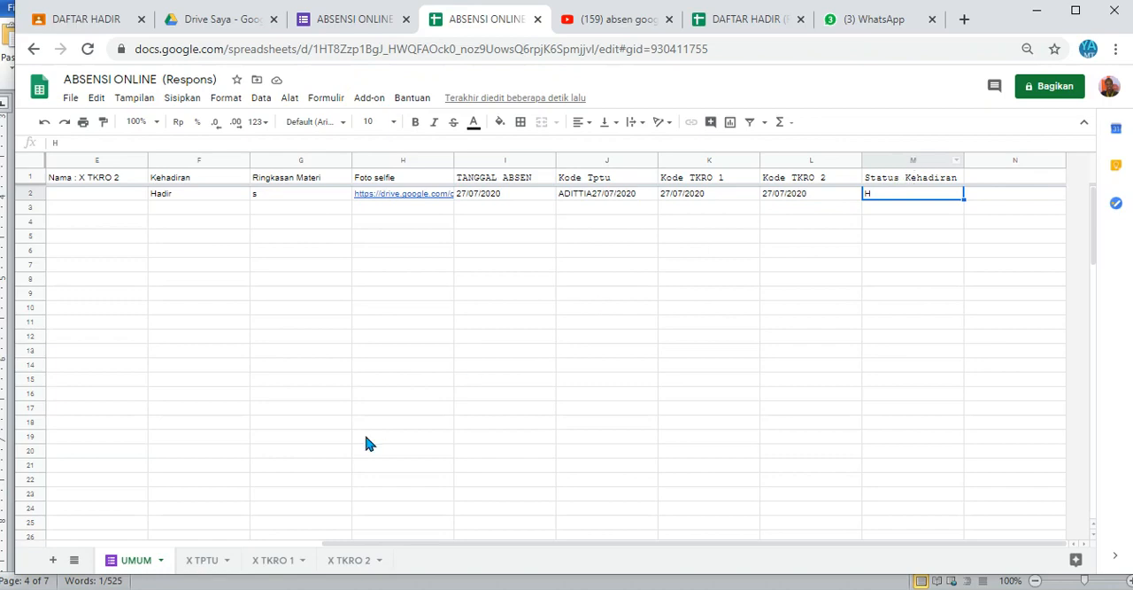
click(200, 560)
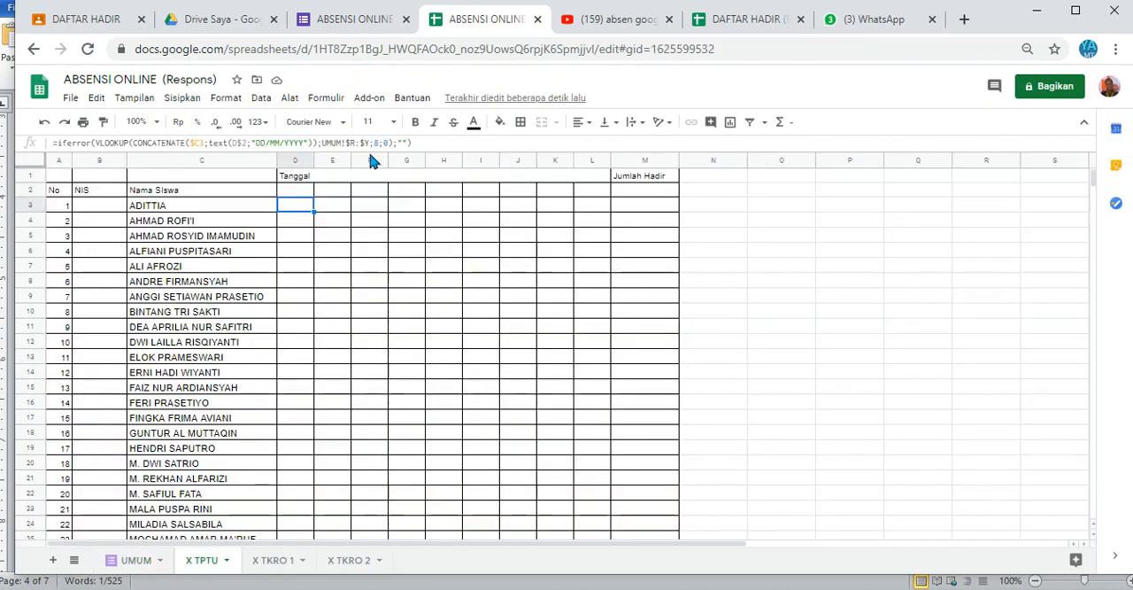
click(353, 143)
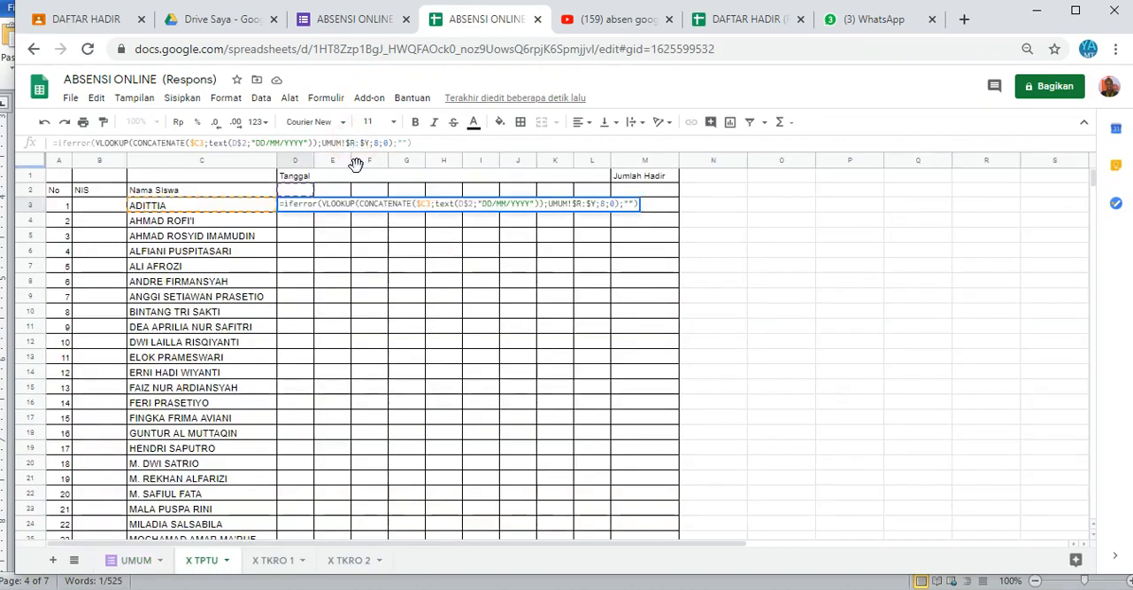
key(BackSpace)
text(J)
click(371, 143)
key(BackSpace)
text(M)
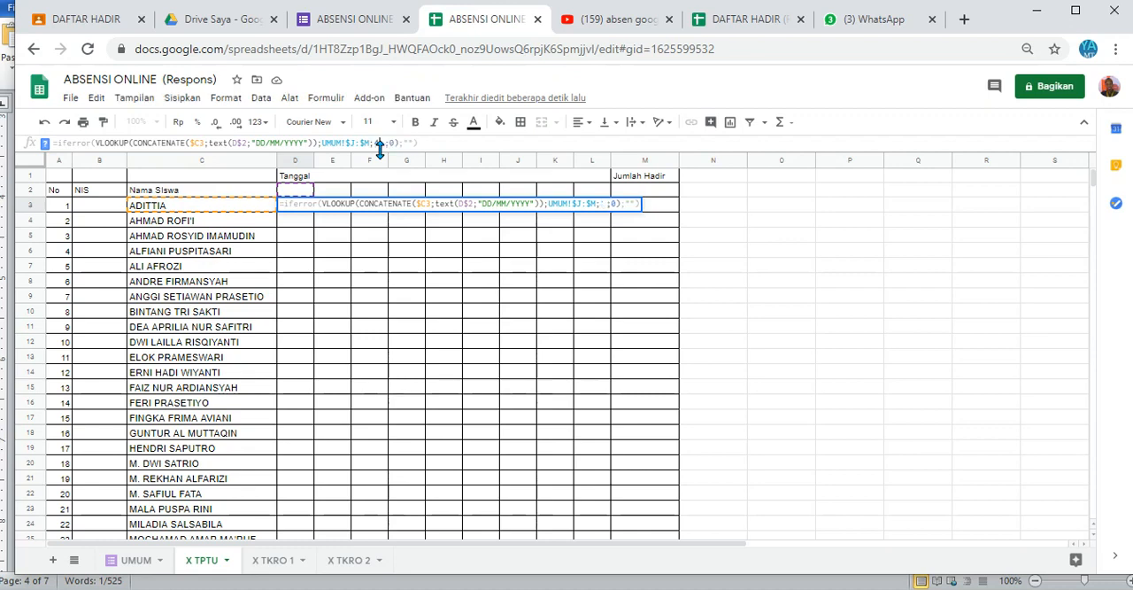
text(4)
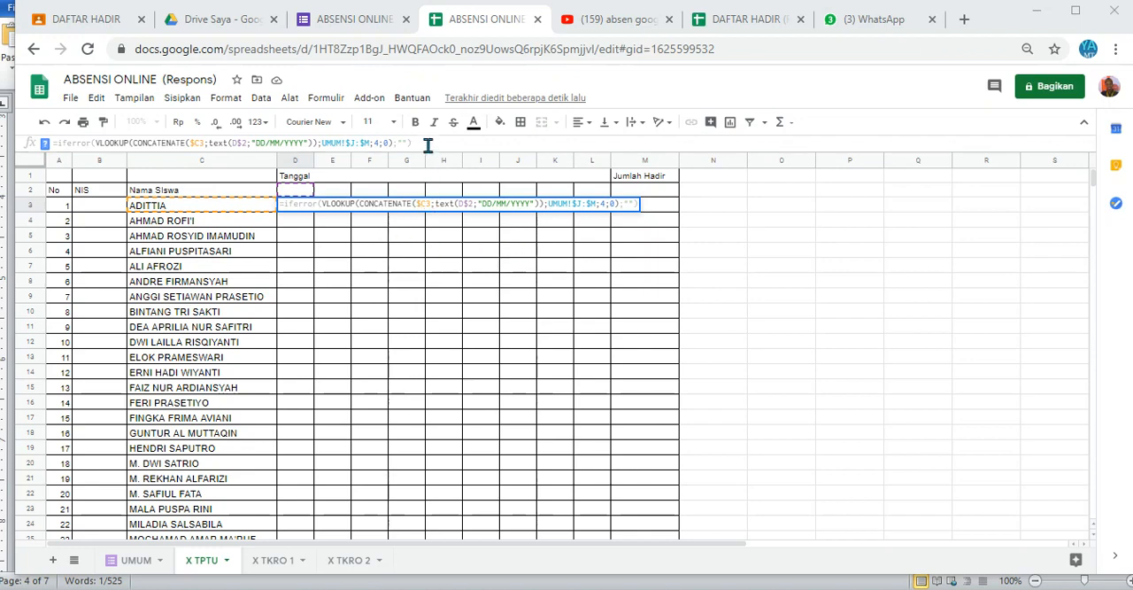
key(Return)
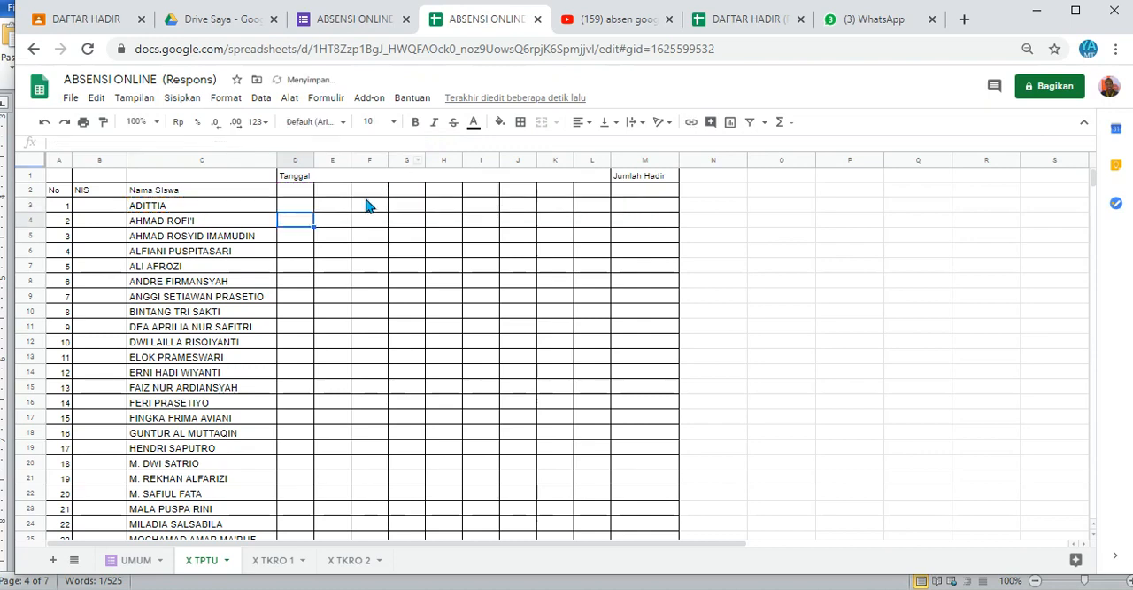
Step: Enter the date 27/07 as the first date header in D2
click(293, 209)
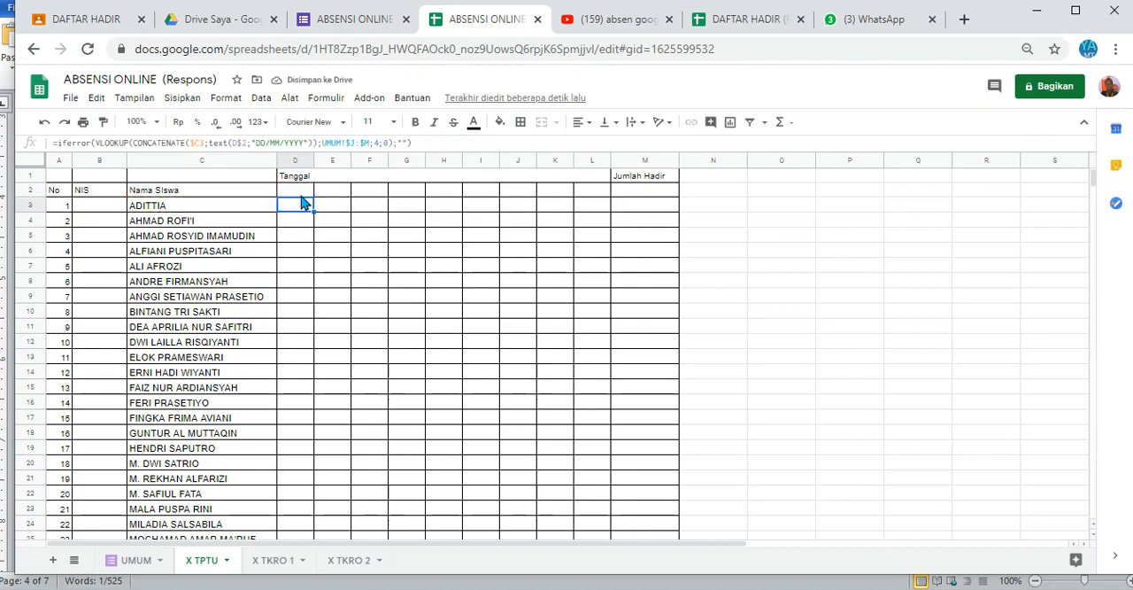
click(302, 196)
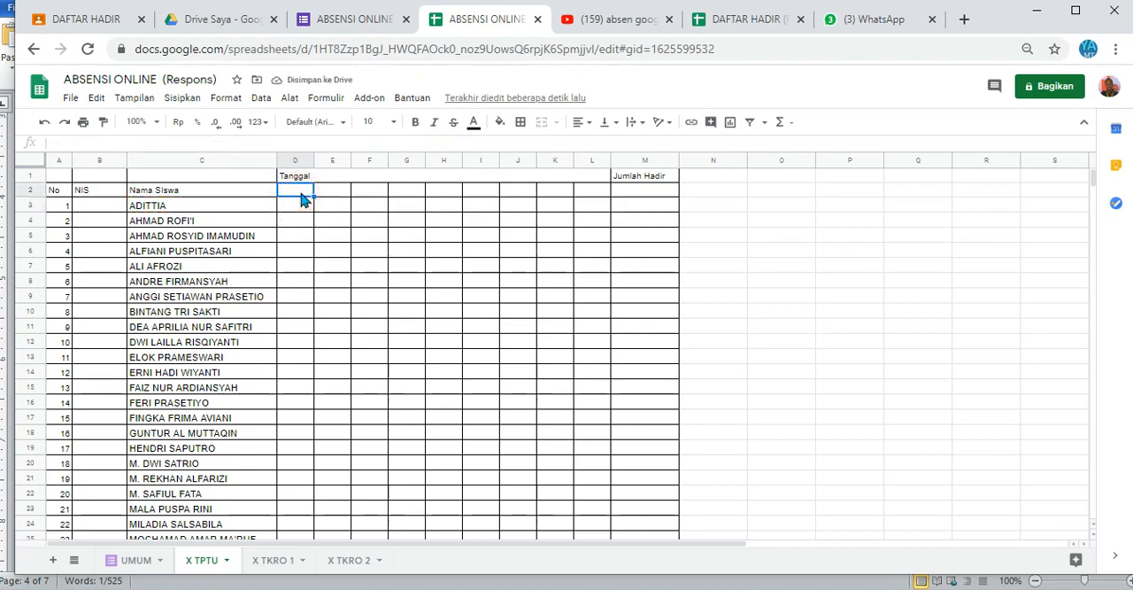
text(27/07)
key(Return)
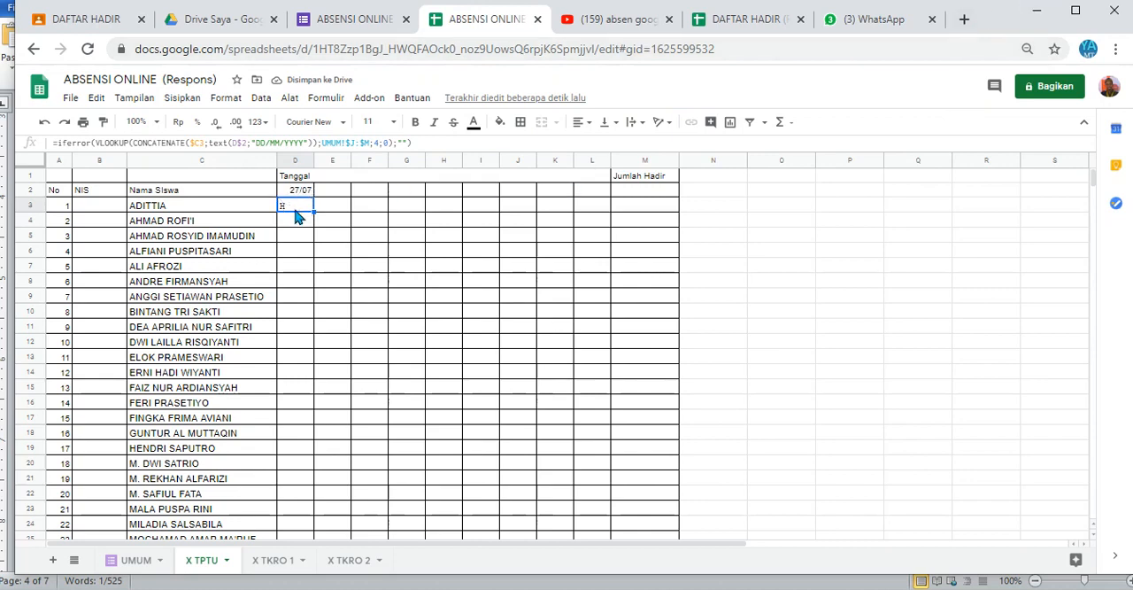
Step: Fill the attendance lookup formula from D3 across all students and date columns, through L38
click(133, 560)
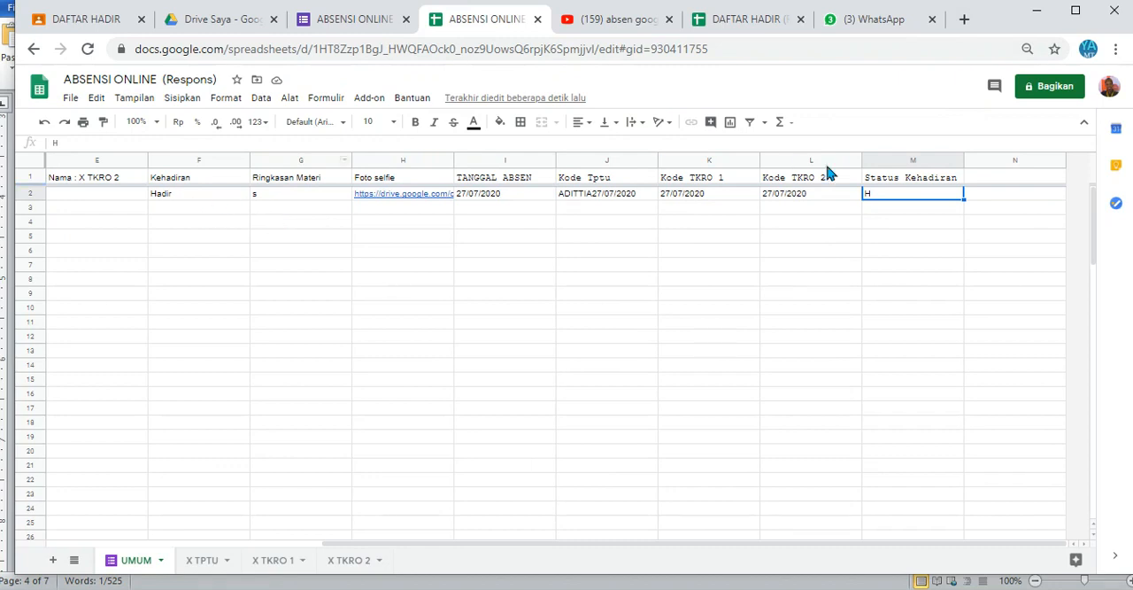
click(203, 560)
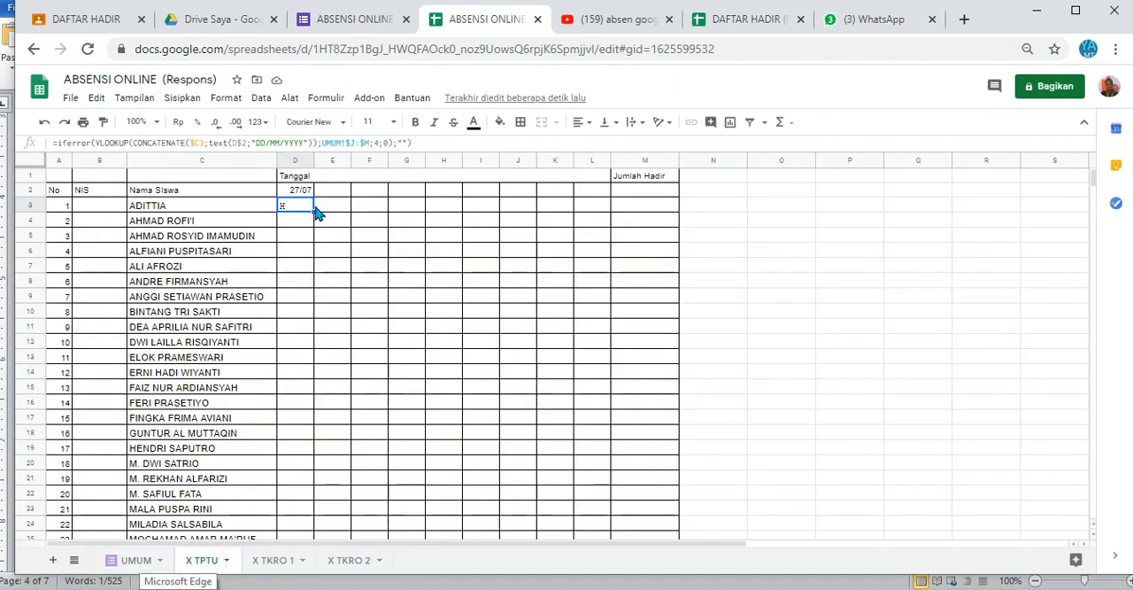
drag(315, 208, 602, 473)
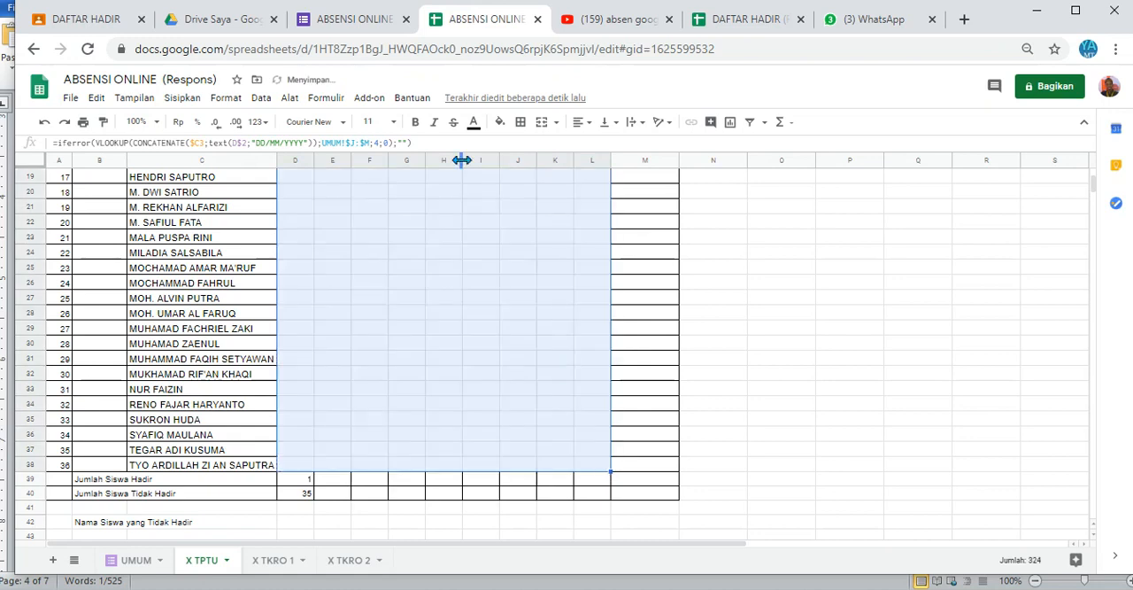
Step: Apply all borders to the attendance cells D3:L38 and fill the present and absent total formulas from D39:D40 across to column L
click(522, 121)
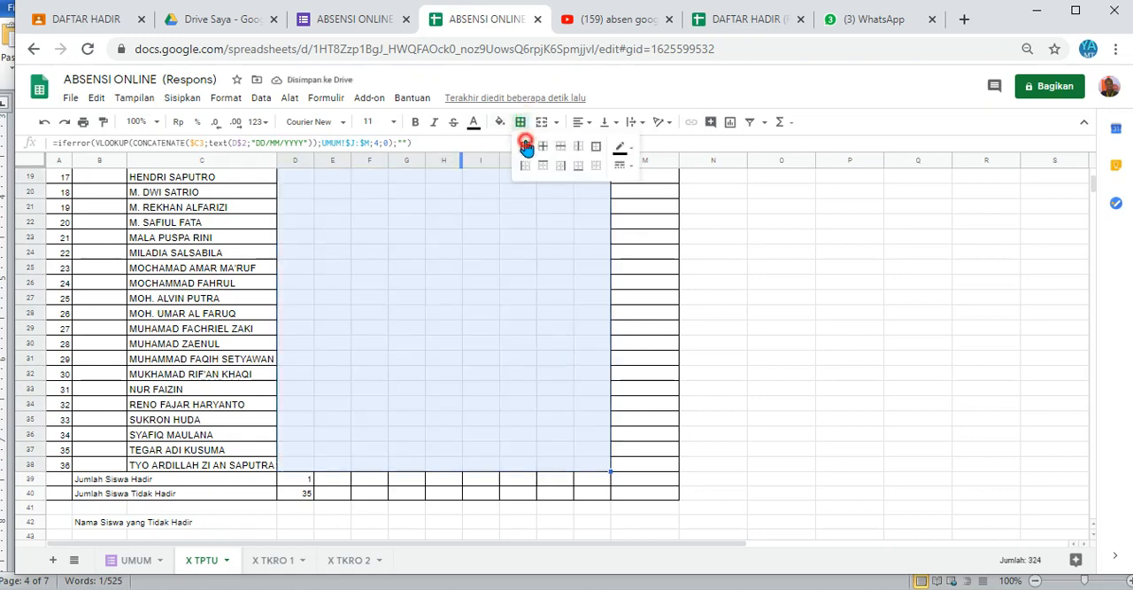
click(525, 146)
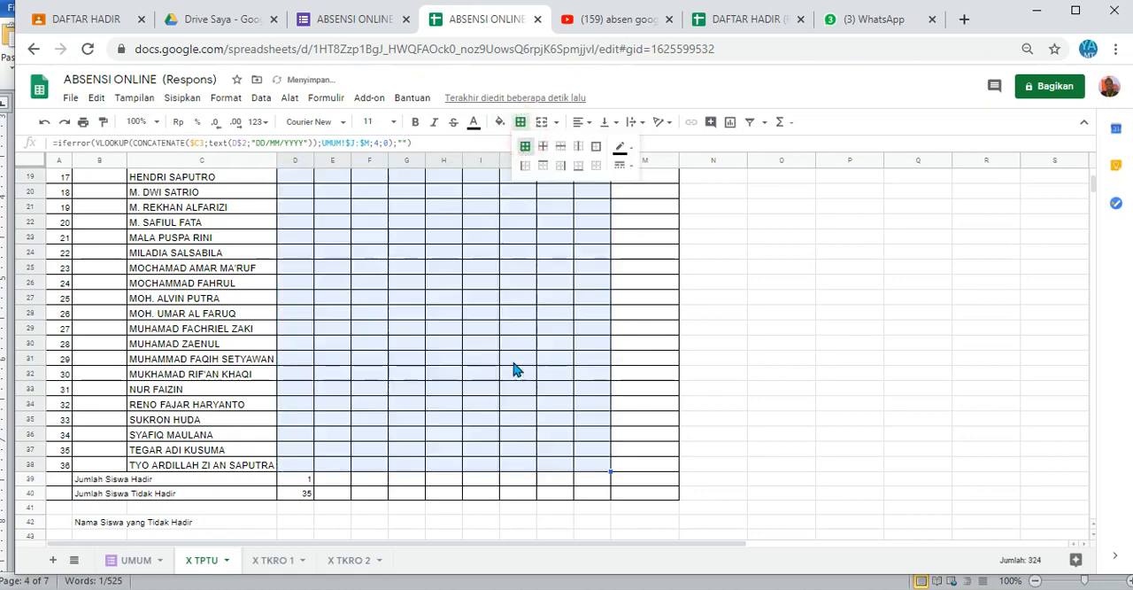
click(301, 481)
drag(301, 483, 305, 499)
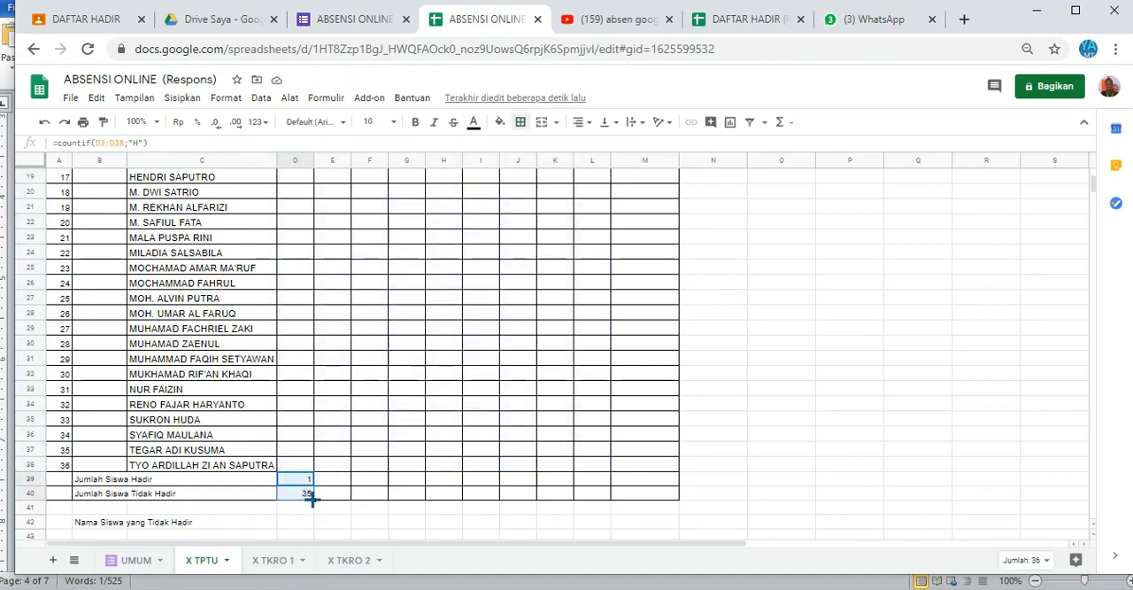
drag(312, 500, 604, 512)
click(724, 493)
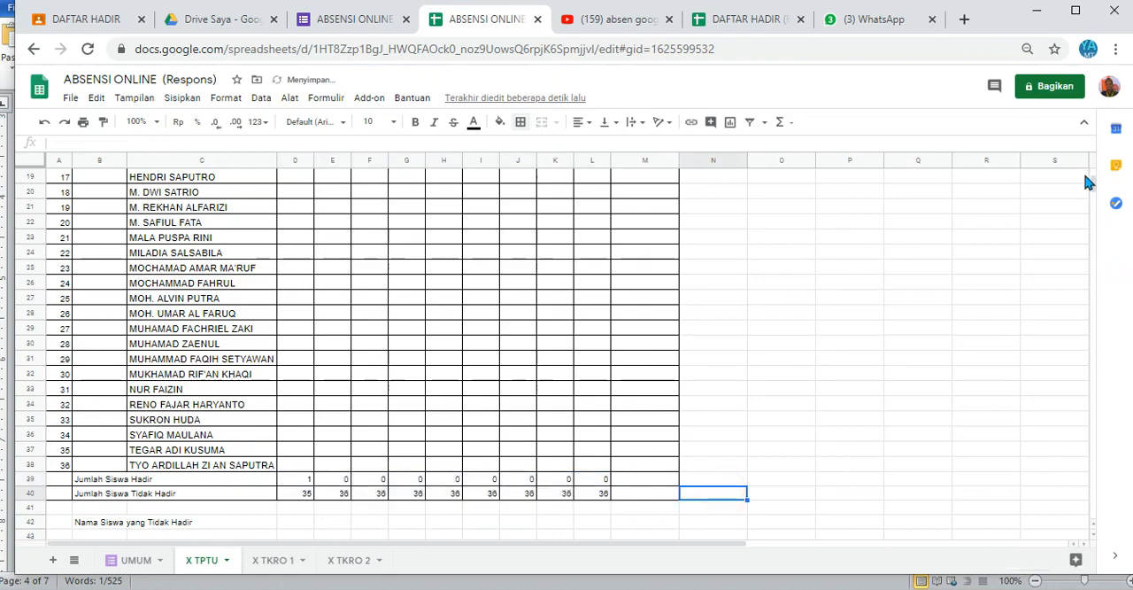
Step: Copy the Daftar Siswa Tidak Hadir formula from the Word document alamat youtube.docx into cell D43 of the X TPTU sheet
drag(1095, 190, 1097, 175)
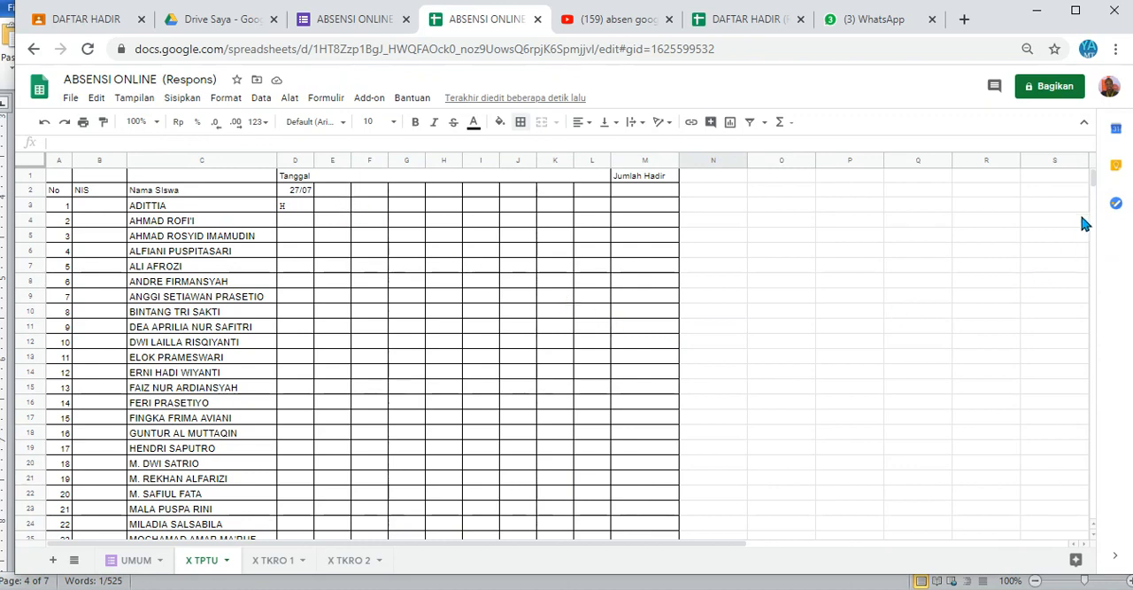
mouse_move(1094, 177)
mouse_down()
mouse_move(1095, 218)
mouse_move(1094, 190)
mouse_up()
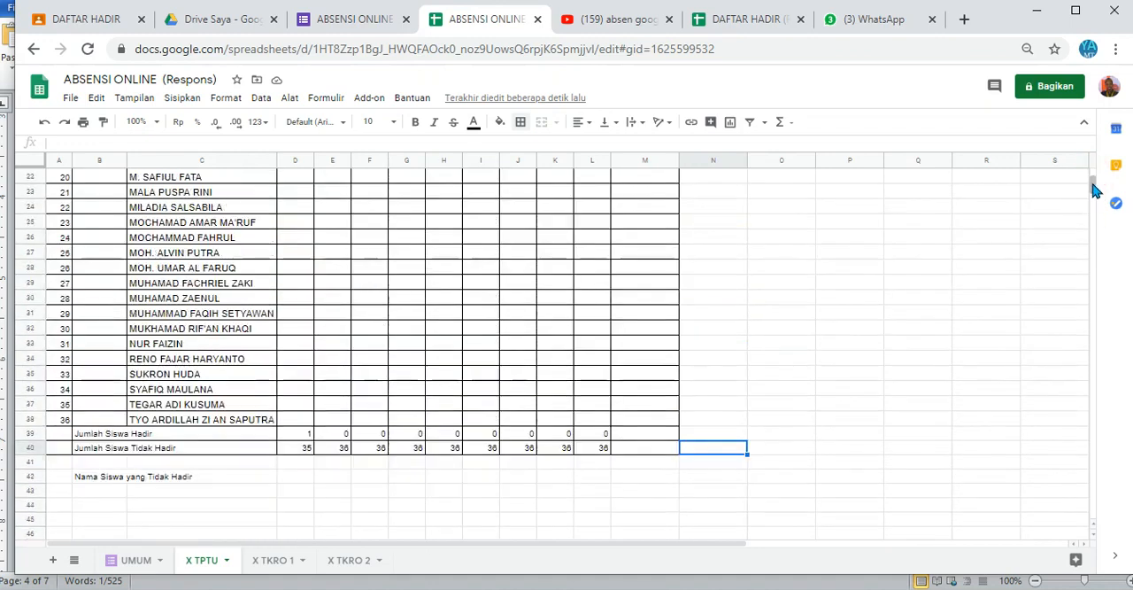
click(301, 478)
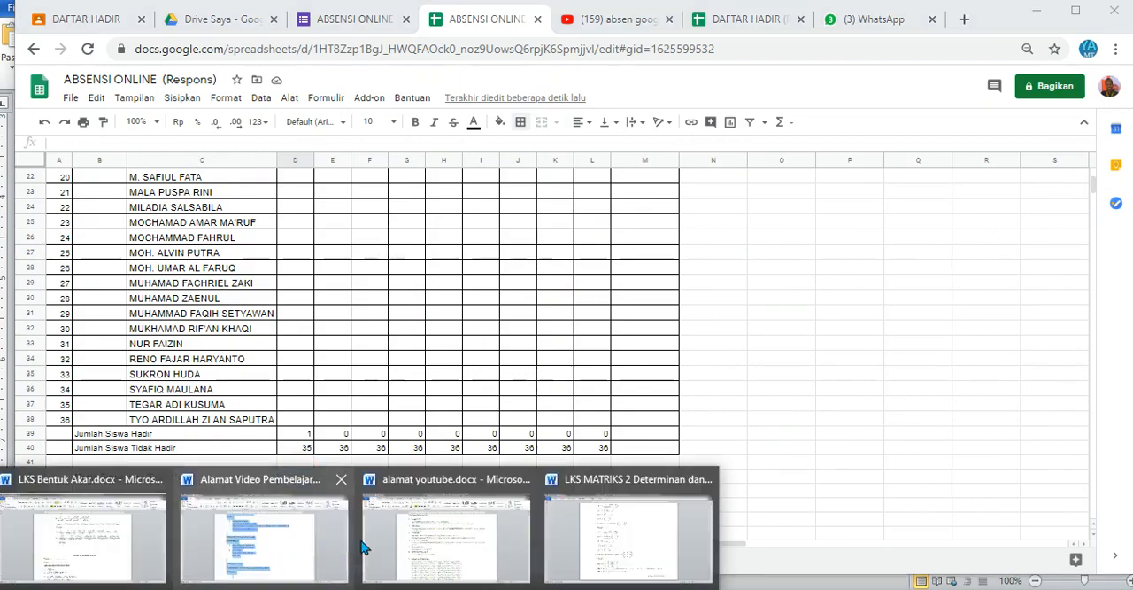
click(412, 542)
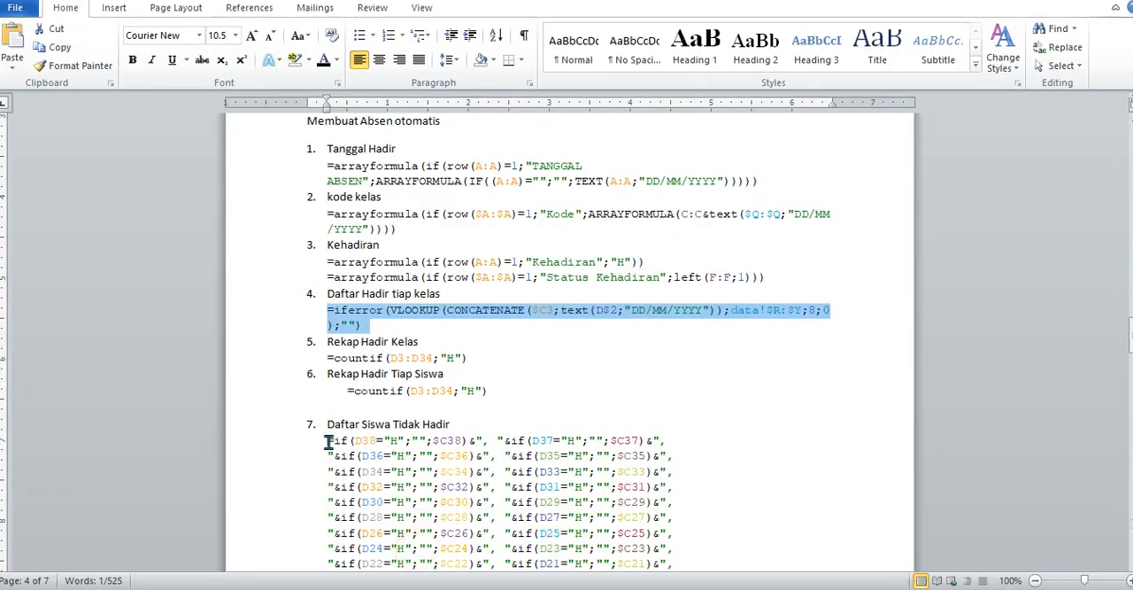
drag(327, 441, 663, 418)
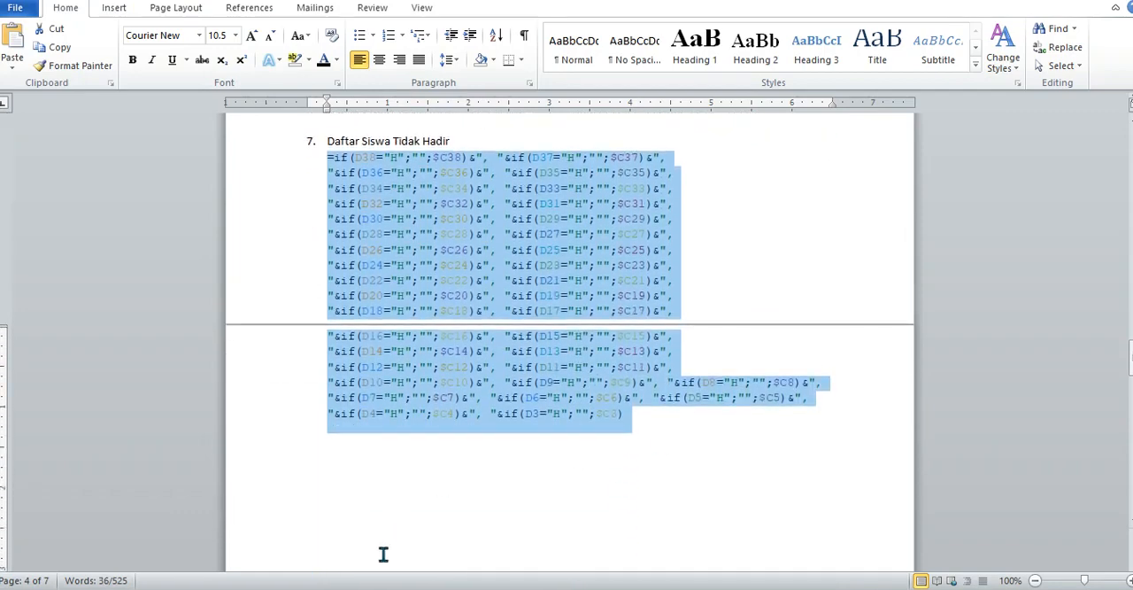
click(296, 509)
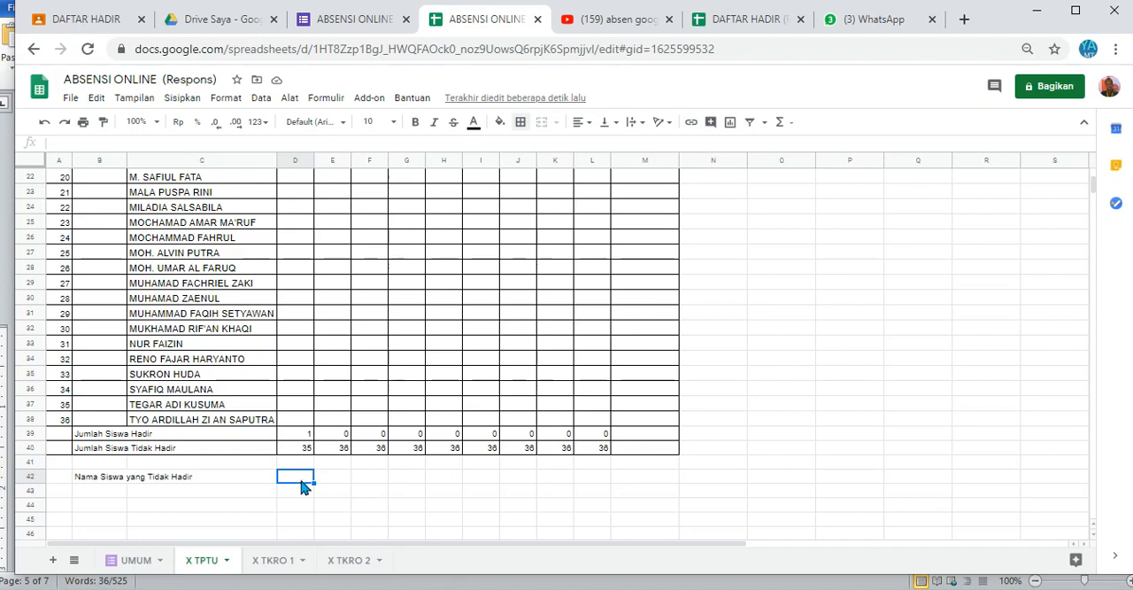
click(296, 490)
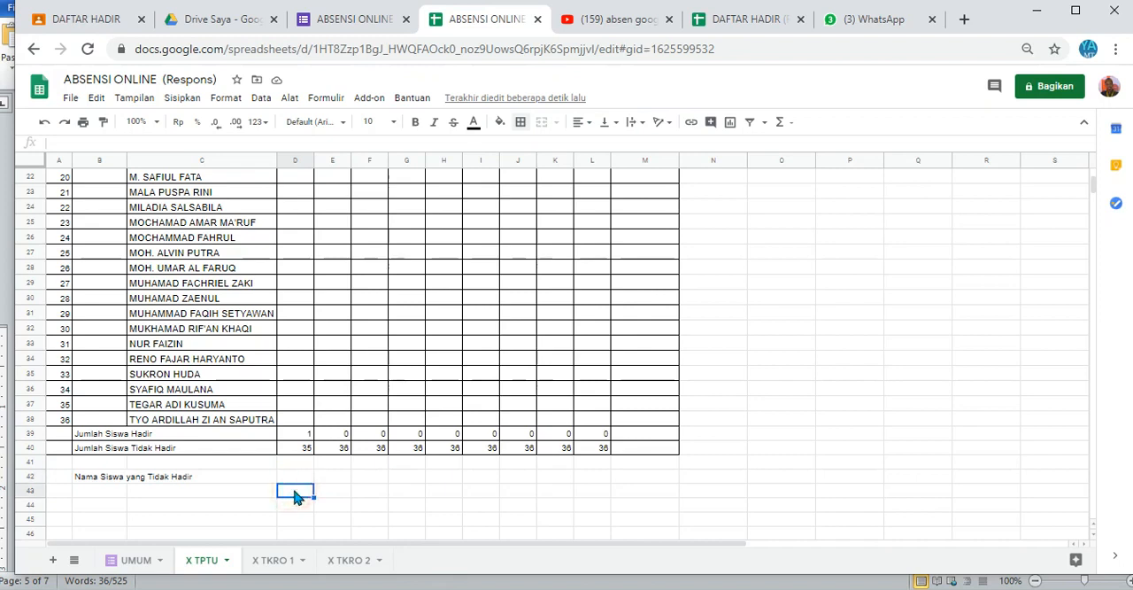
key(ctrl+v)
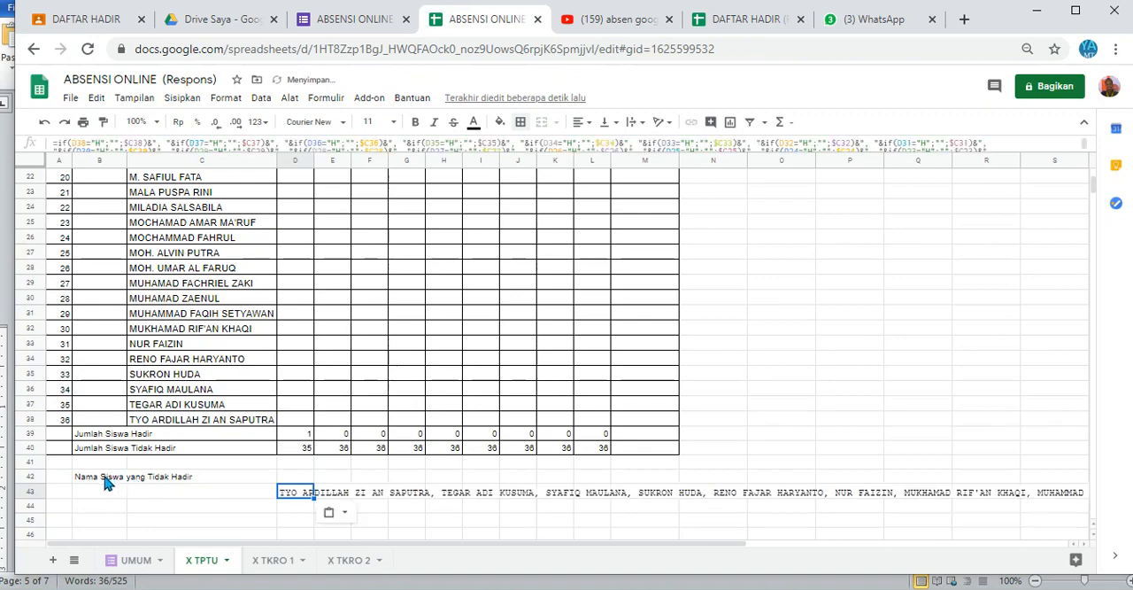
Step: Move the label Nama Siswa yang Tidak Hadir from B42 to B43, beside the absent-names formula
click(105, 478)
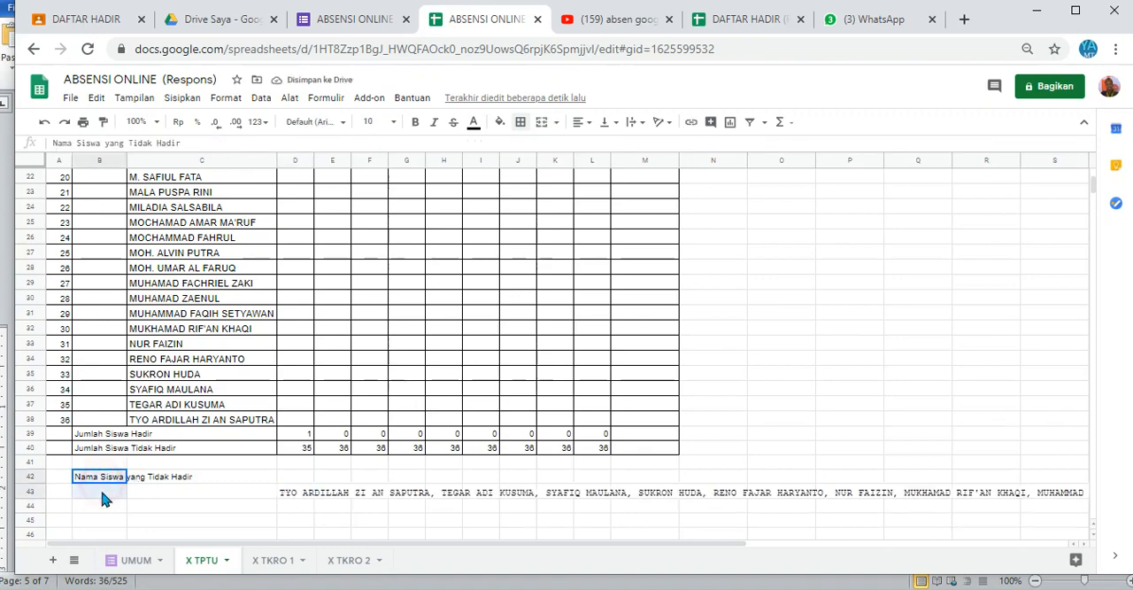
click(144, 479)
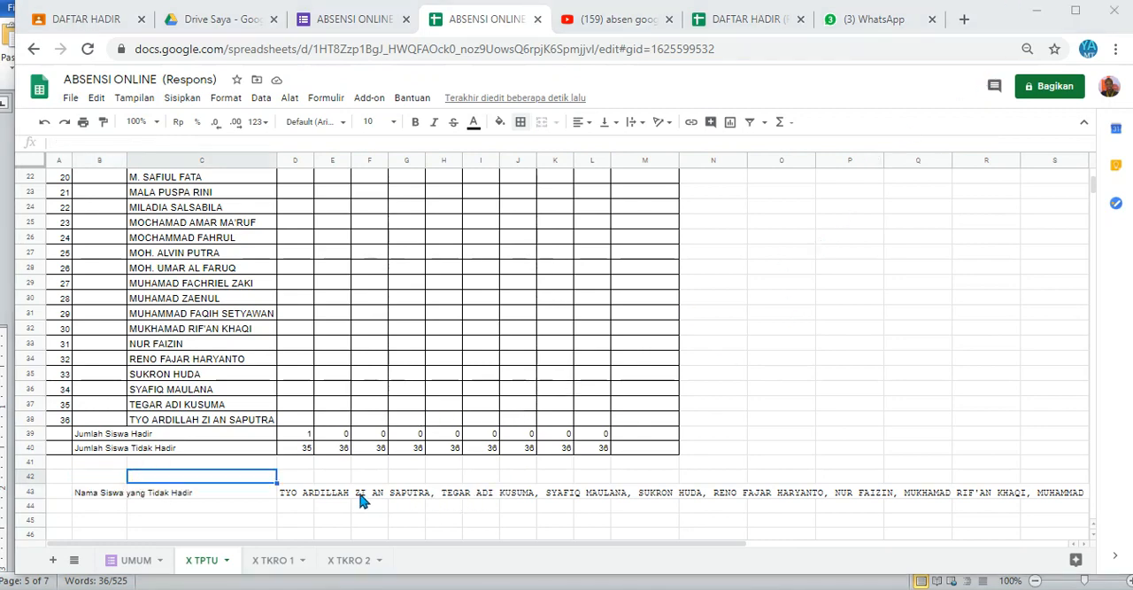
click(297, 498)
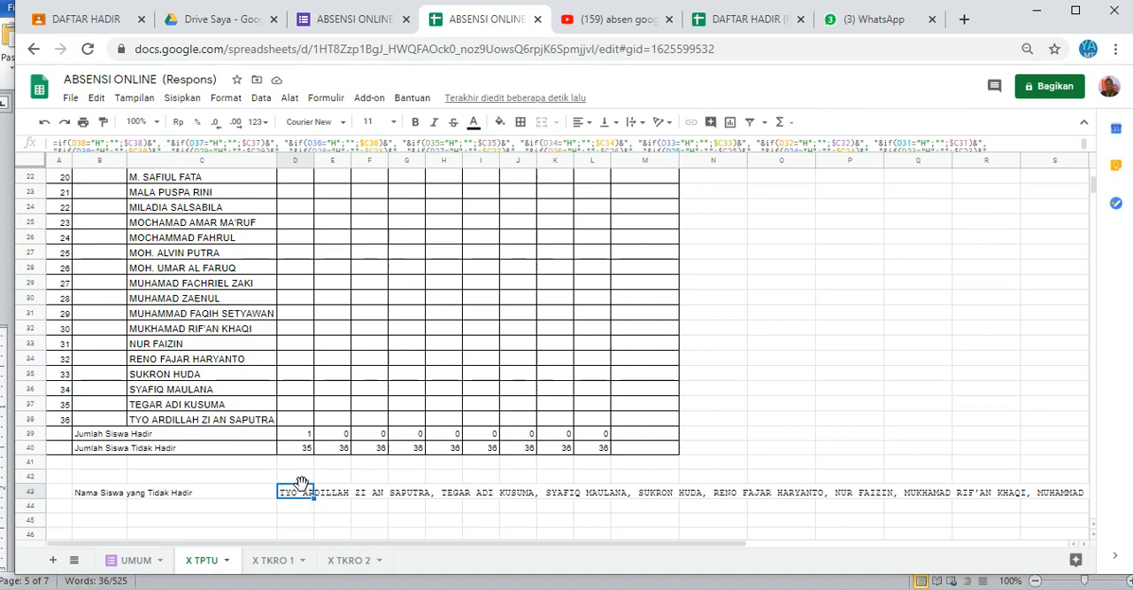
click(412, 305)
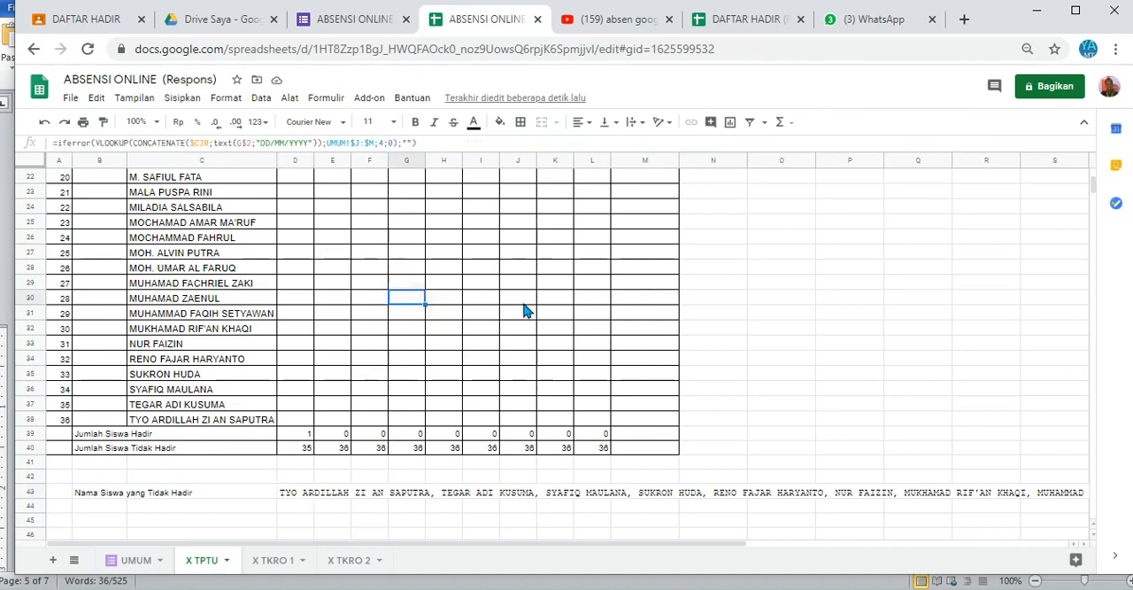
Step: Copy the entire X TPTU sheet into the empty X TKRO 1 sheet
click(31, 150)
click(26, 159)
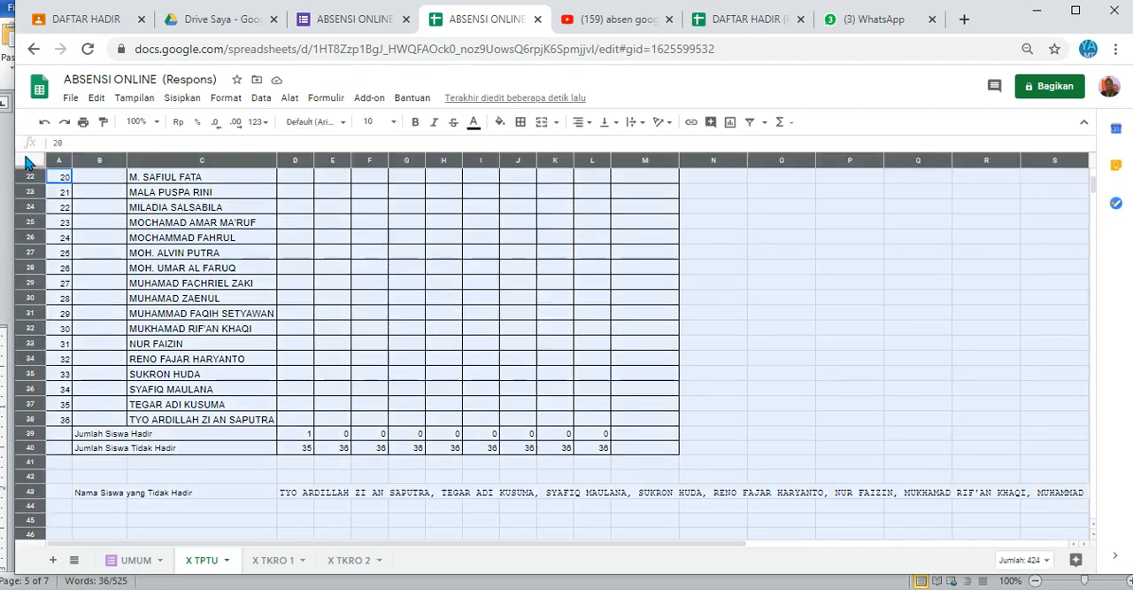
click(271, 559)
click(30, 165)
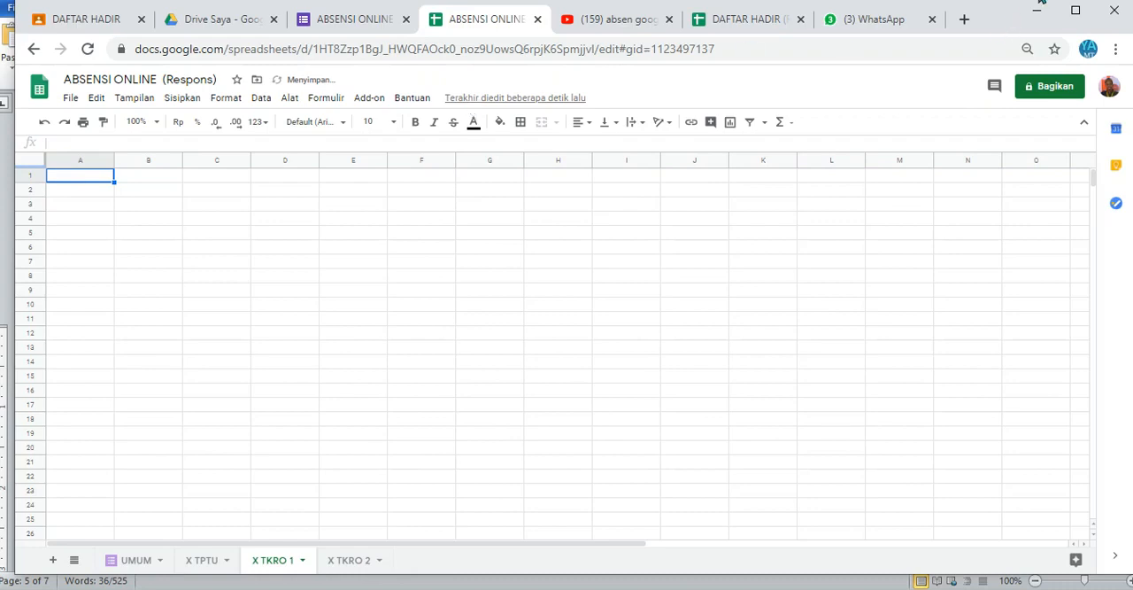
key(ctrl+v)
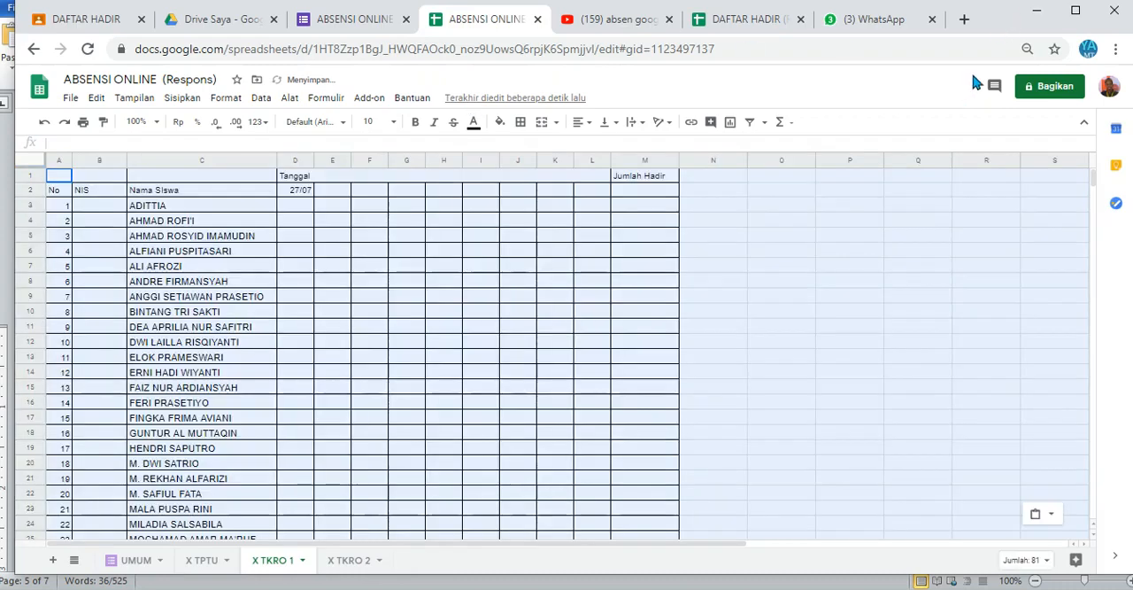
Step: Replace the student names from C3 down on X TKRO 1 with the name list from the Excel workbook's X TKR 1 sheet
click(180, 205)
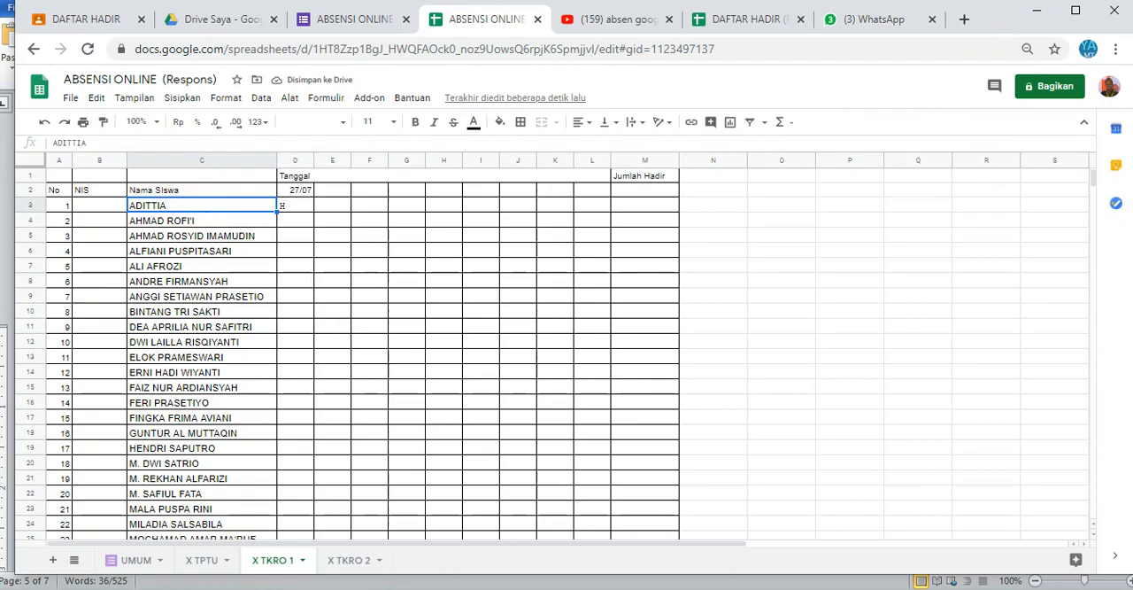
click(404, 588)
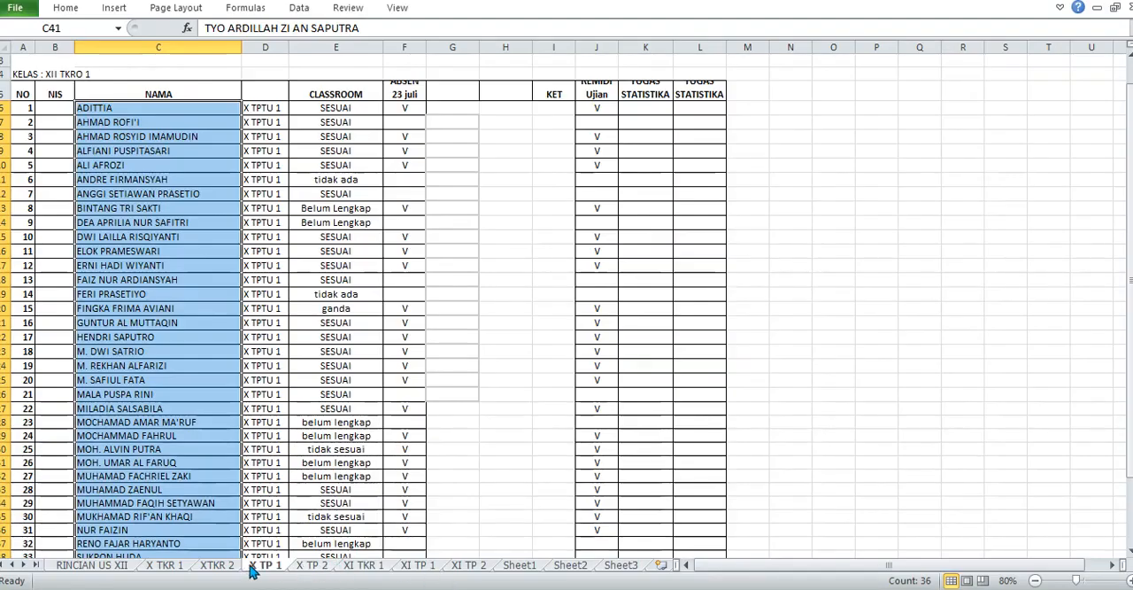
click(175, 569)
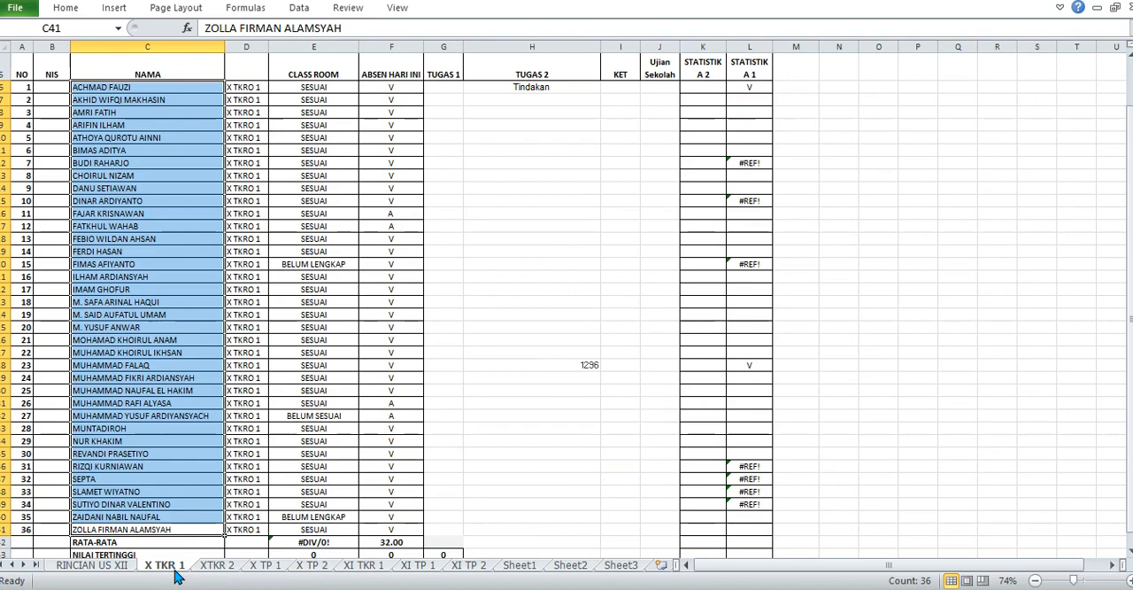
key(ctrl+c)
click(372, 588)
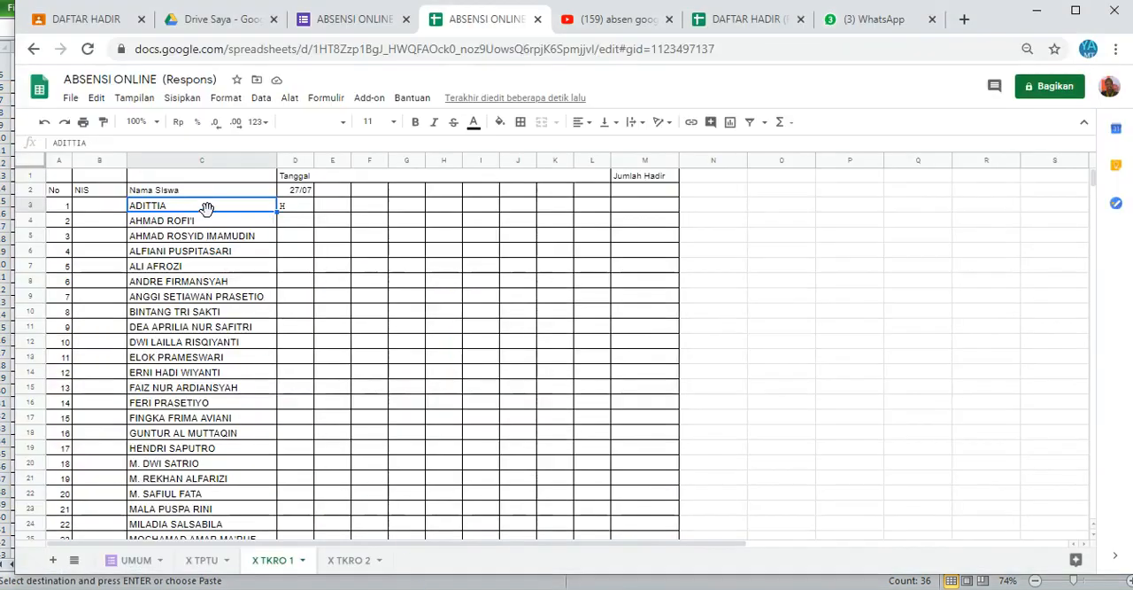
key(ctrl+v)
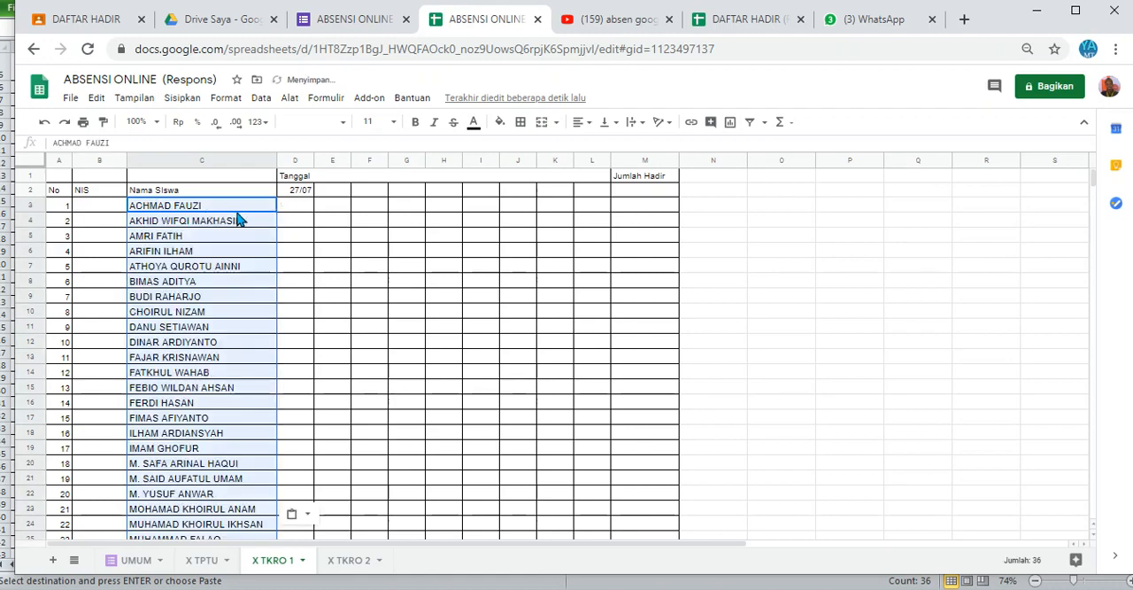
Step: Check the Kode TKRO 1 column on UMUM, and set the X TKRO 1 D3 lookup range to UMUM!$K:$M with column index 3
click(284, 209)
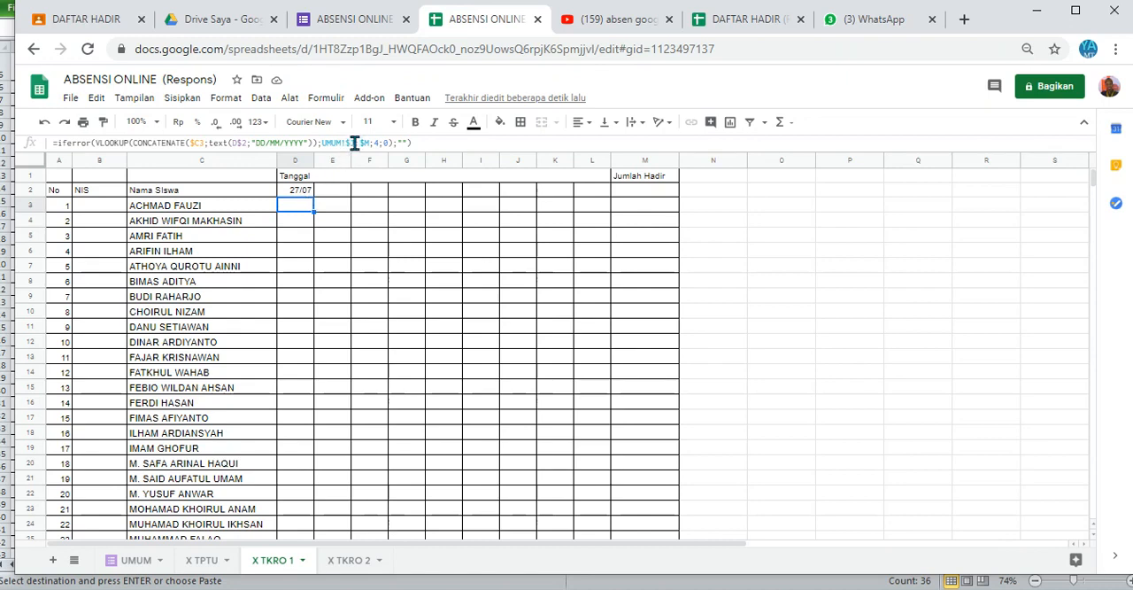
click(137, 561)
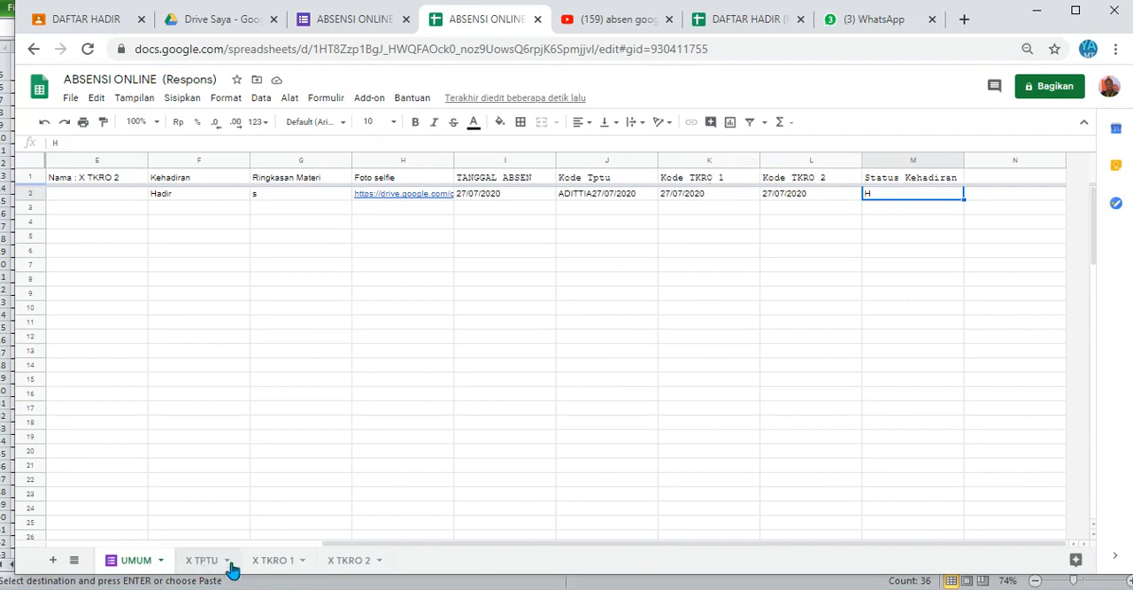
click(282, 562)
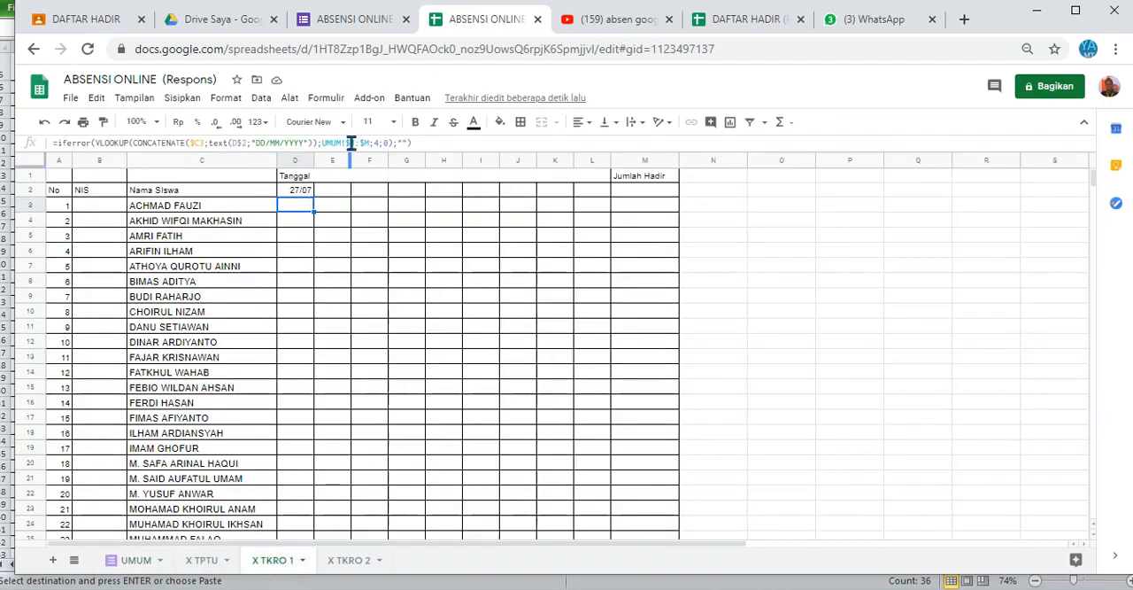
click(352, 142)
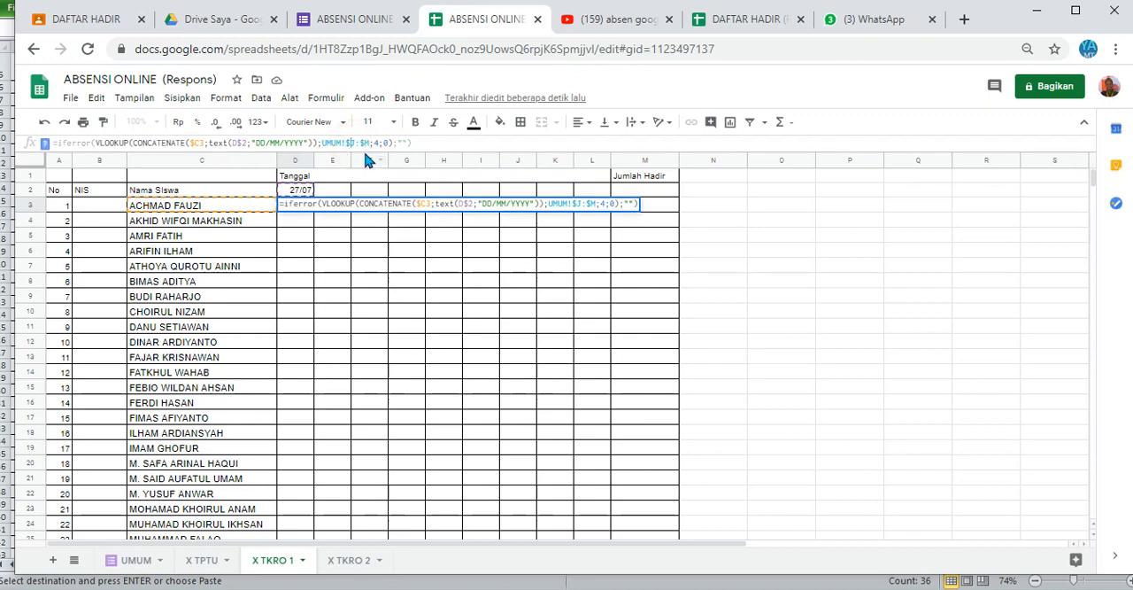
key(BackSpace)
text(k)
key(BackSpace)
key(Return)
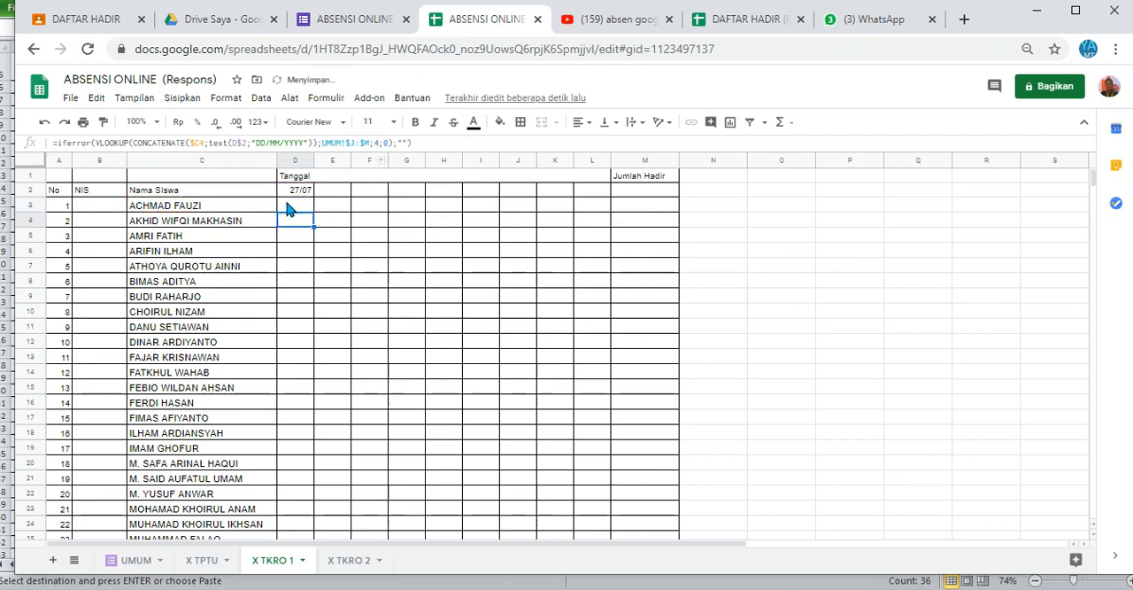
Step: Fill the D3 lookup formula on X TKRO 1 across all students and date columns through L38, and check the absent-names formula in D43
click(301, 208)
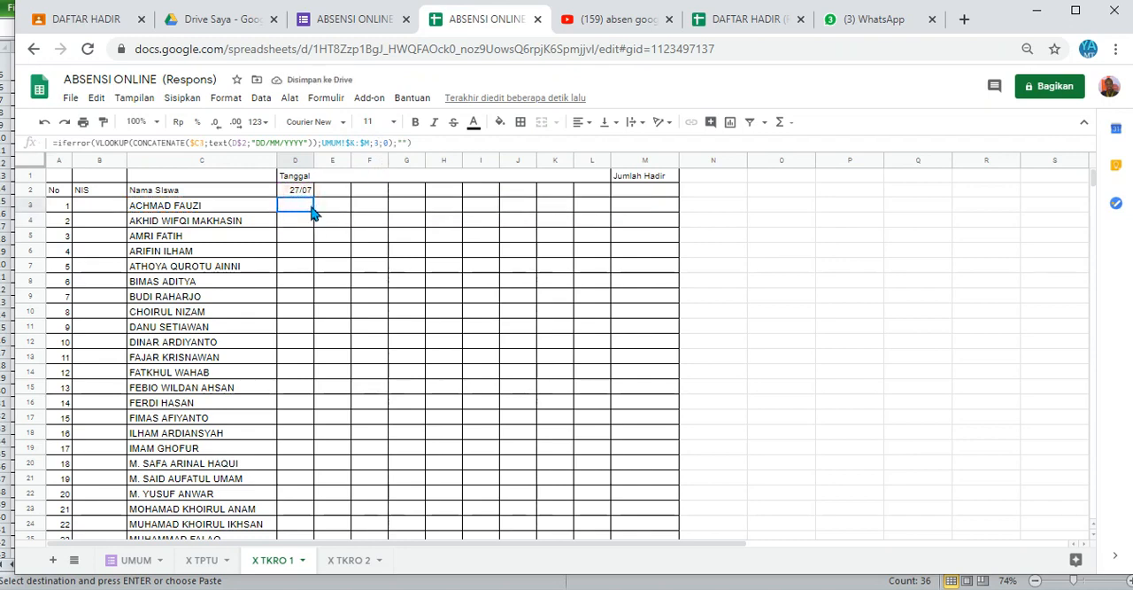
drag(311, 208, 607, 430)
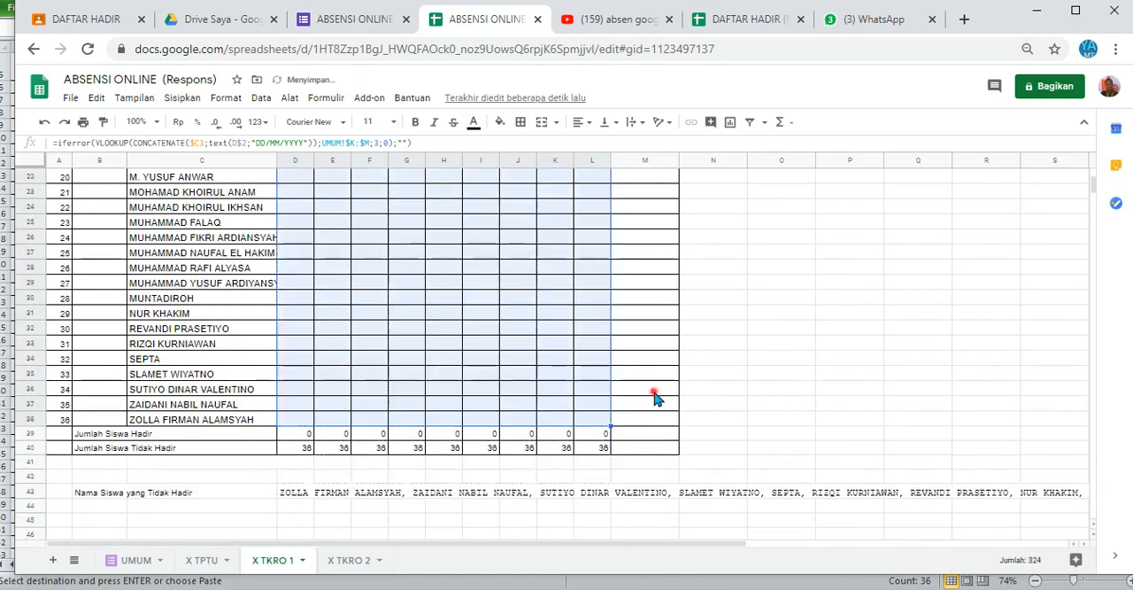
click(655, 397)
click(298, 492)
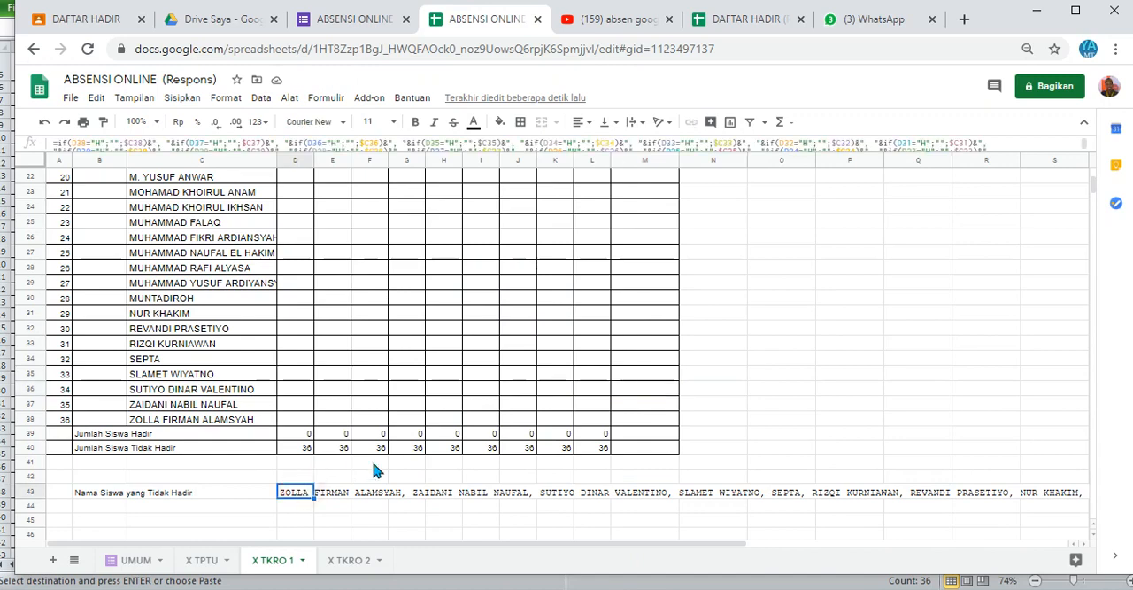
Step: Return to the X TPTU sheet and select the cell directly below the Jumlah Hadir heading
click(348, 563)
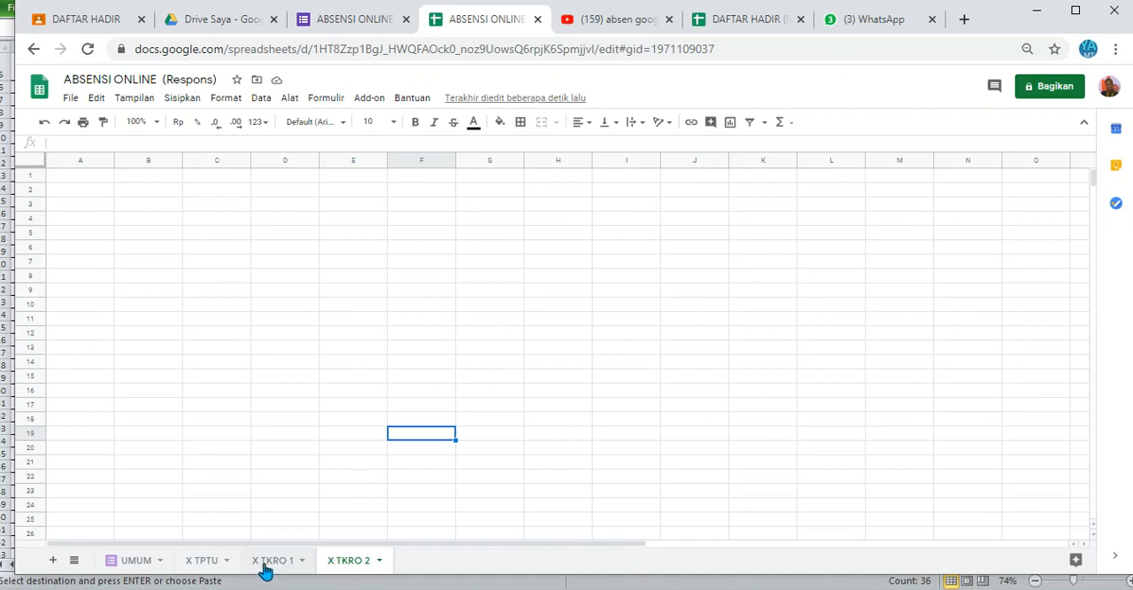
click(211, 564)
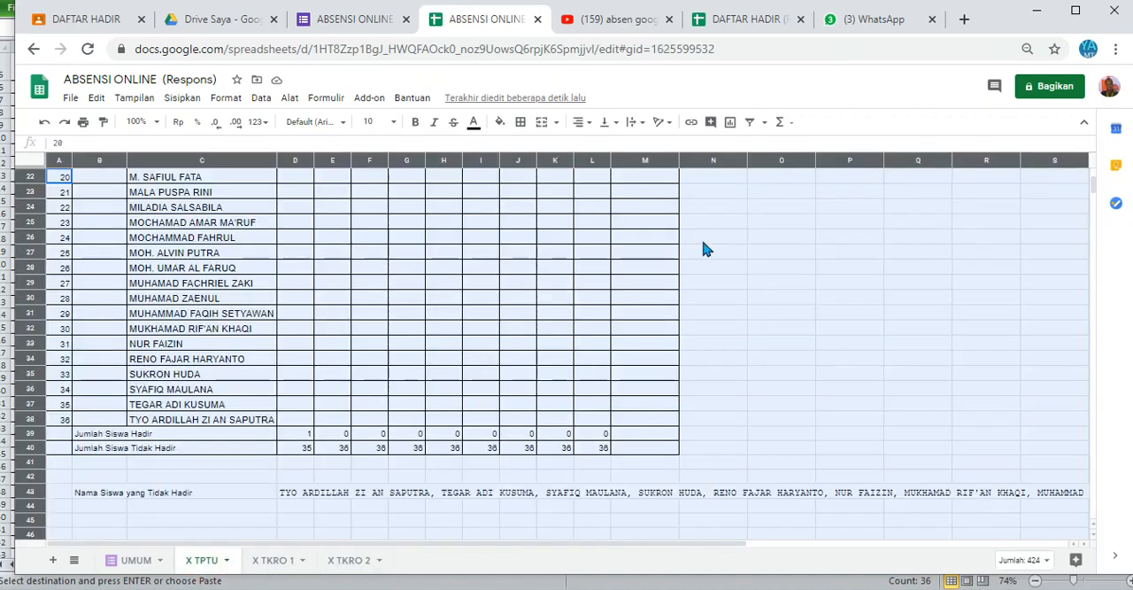
click(616, 213)
key(Up)
key(Up)
key(Up)
key(Up)
key(Up)
key(Up)
key(Up)
key(Up)
key(Up)
key(Up)
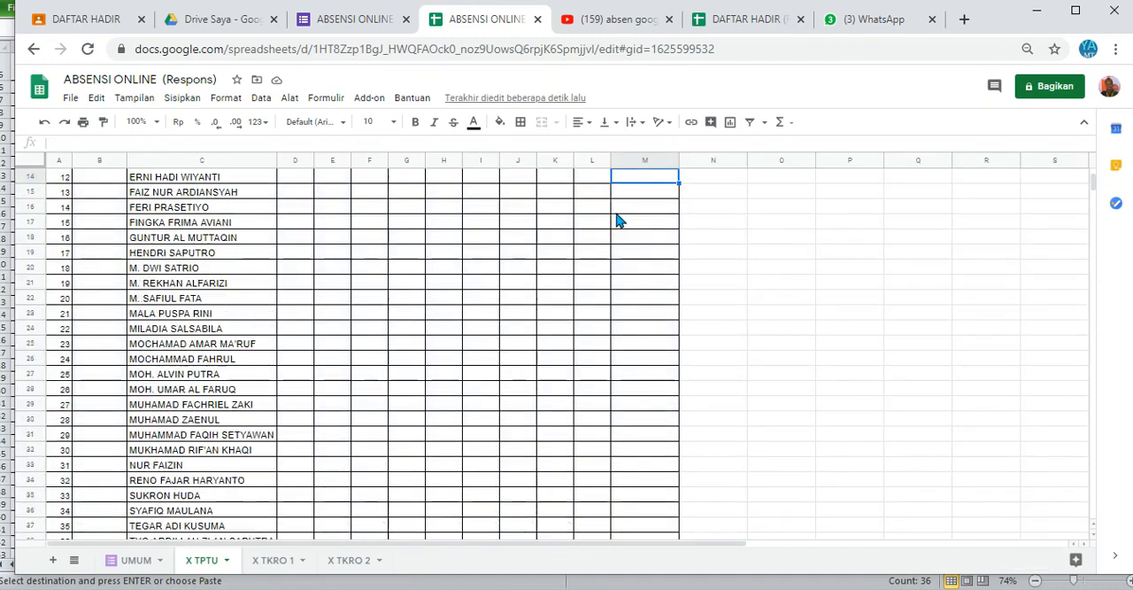
key(Up)
key(Up)
key(Up)
key(Up)
key(Up)
key(Up)
key(Up)
key(Up)
key(Up)
key(Up)
key(Up)
key(Up)
key(Up)
key(Down)
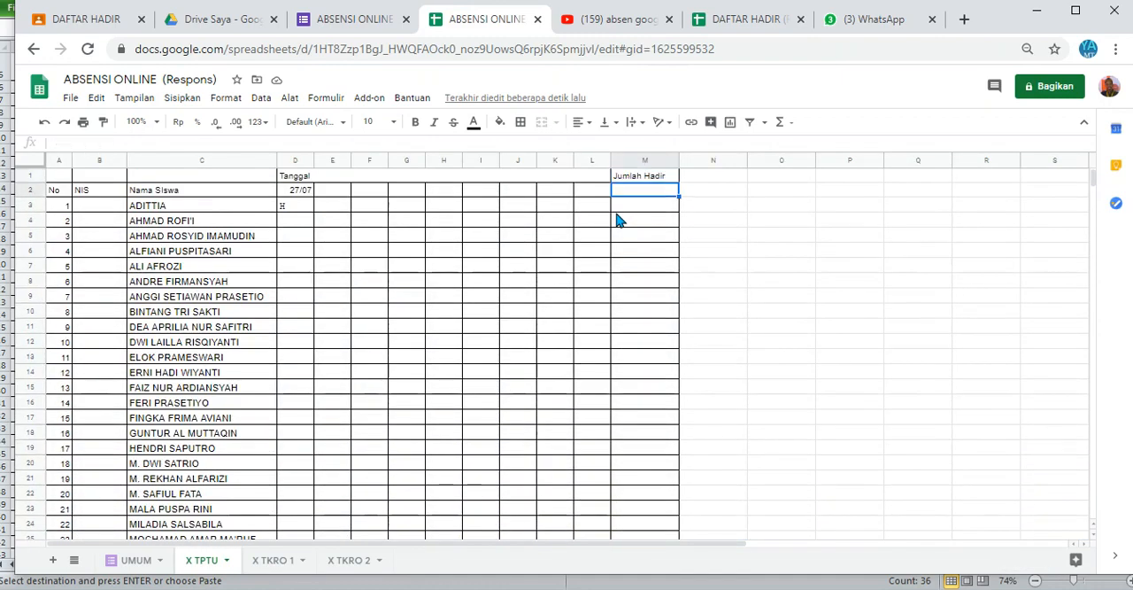
text(=countif()
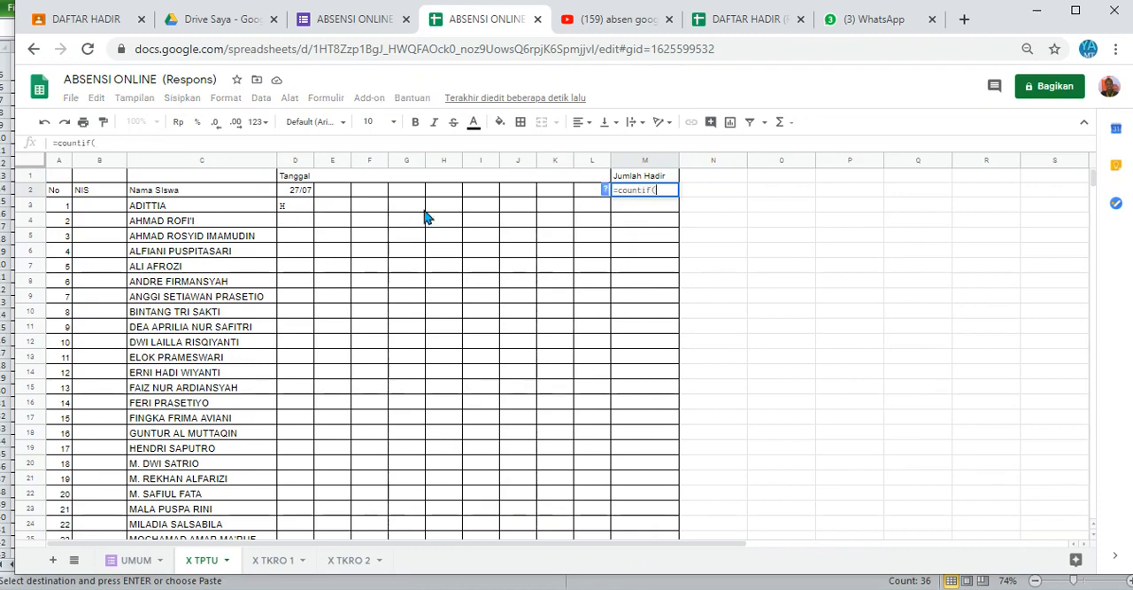
key(Escape)
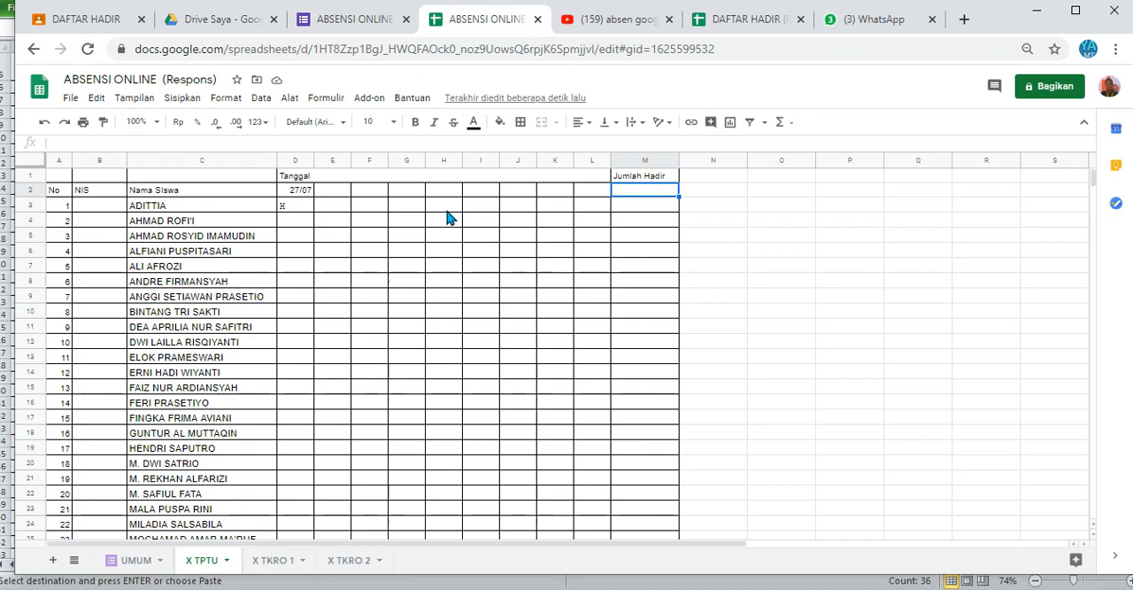
Step: Enter =countif(D3:L3;"H") in M3 to count the first student's attendance under Jumlah Hadir
click(662, 202)
text(=)
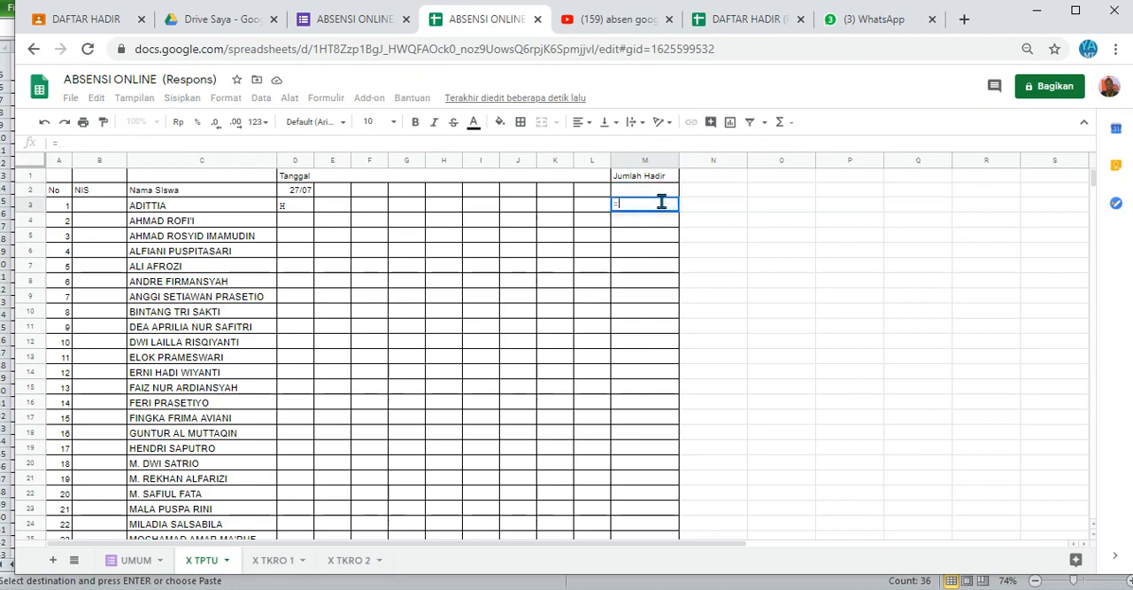
text(countif)
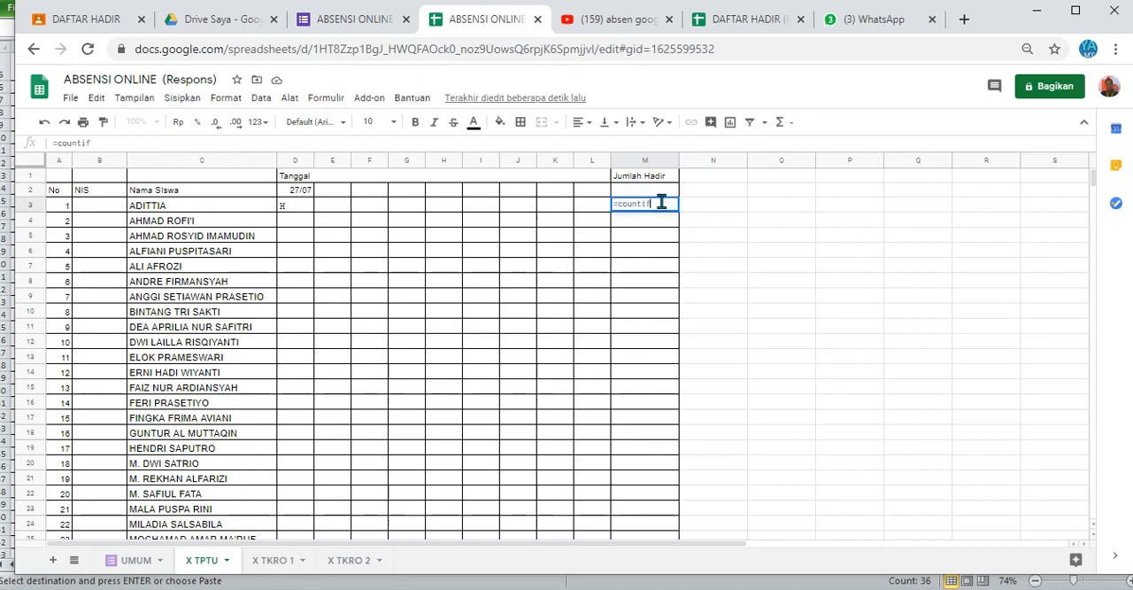
text(()
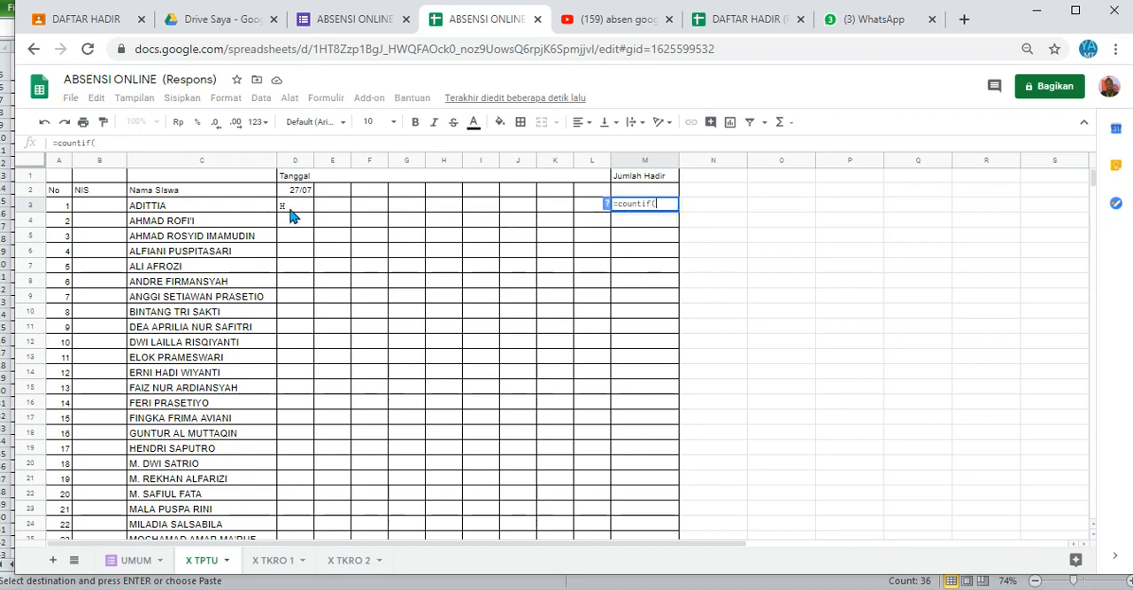
drag(292, 213, 591, 206)
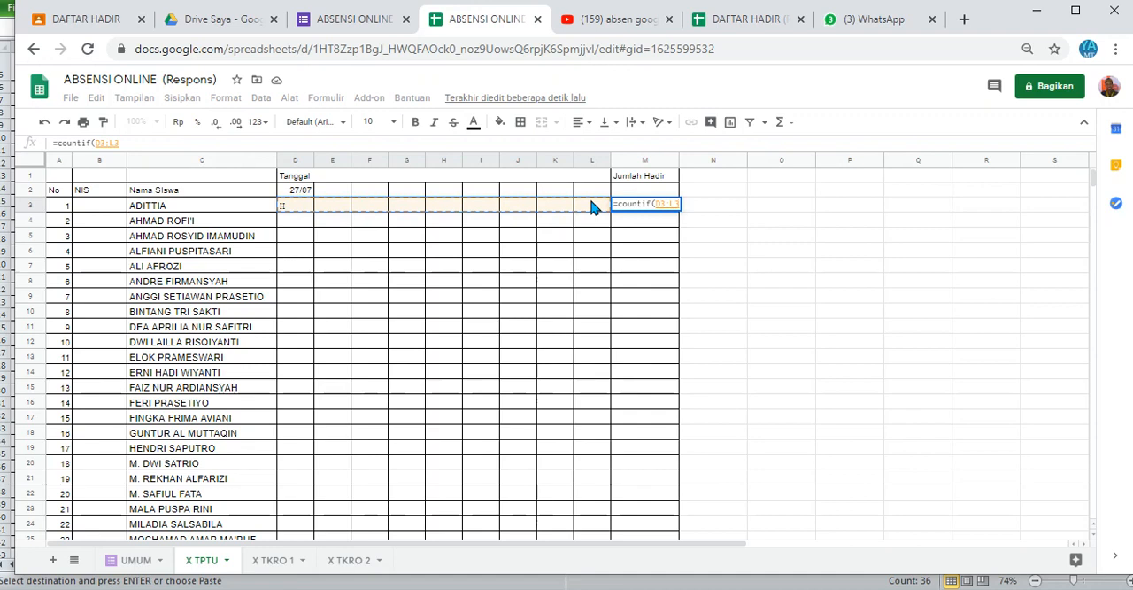
text(;)
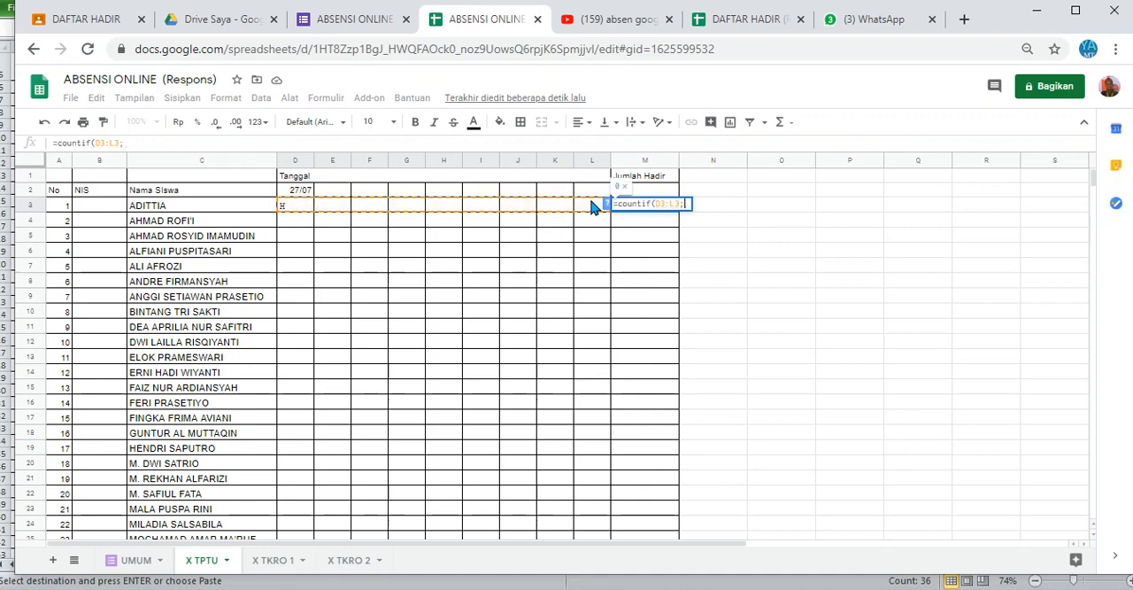
text("H)
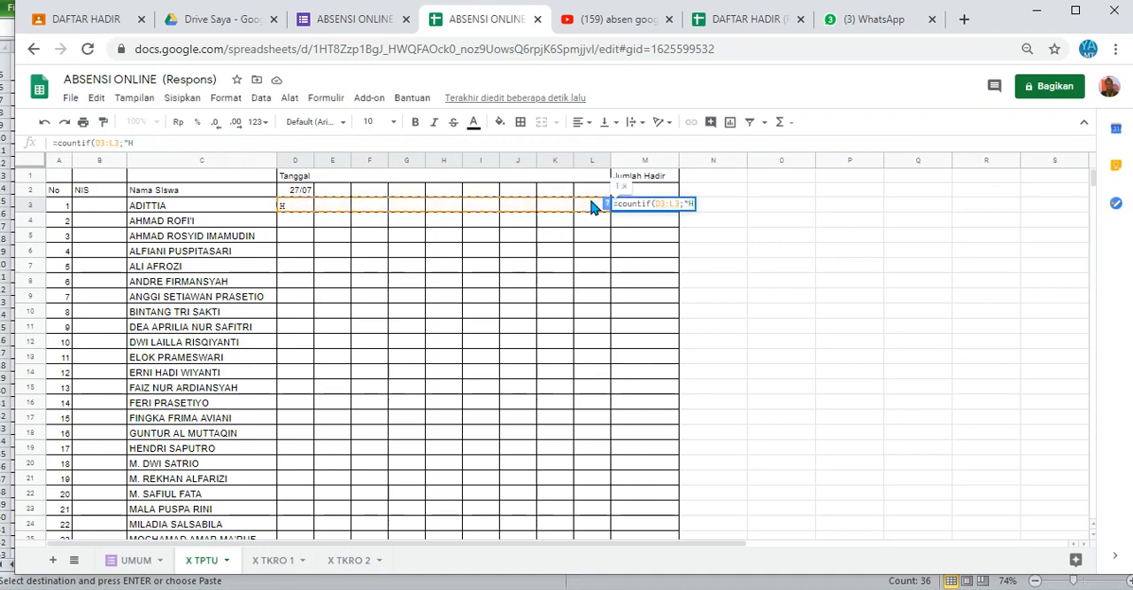
text("))
key(Return)
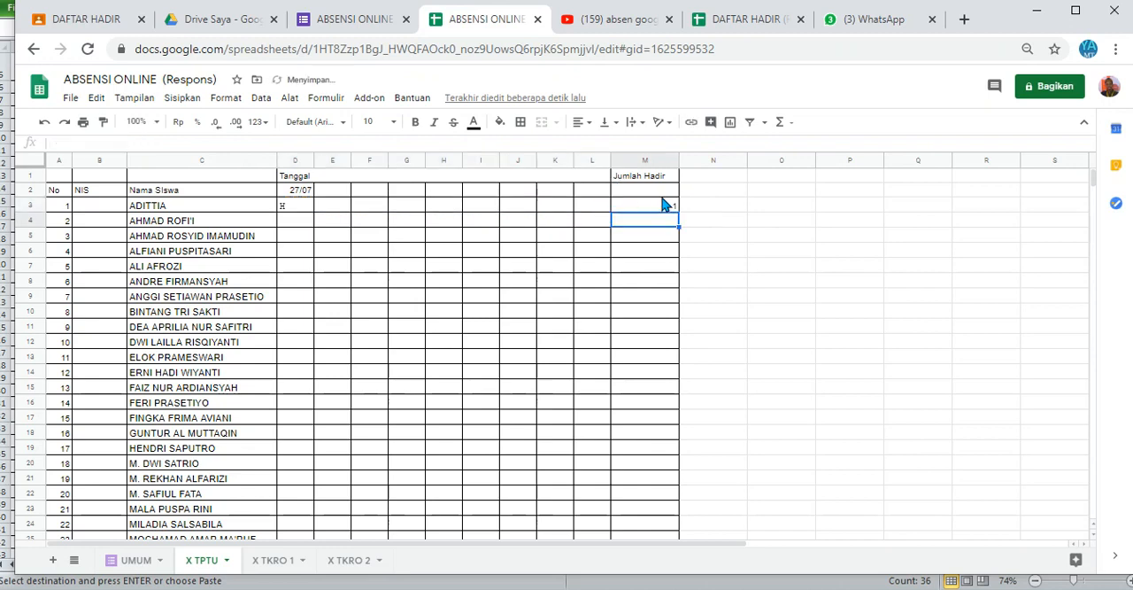
click(666, 205)
Step: Extend the date in D2 across the header row through H2, filling 28/07 to 31/07
click(332, 193)
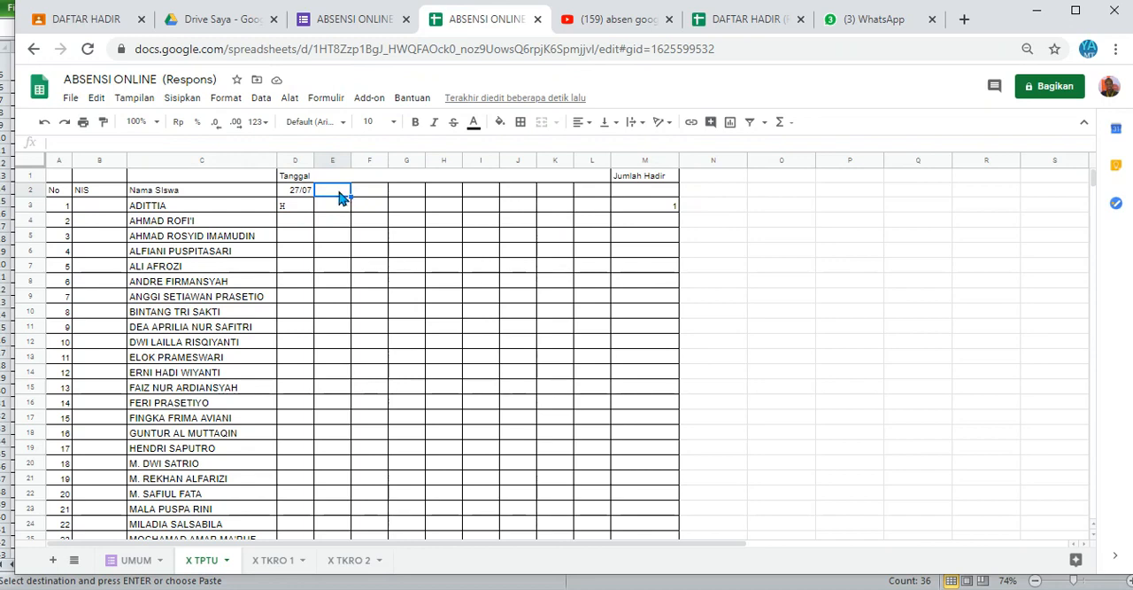
click(309, 193)
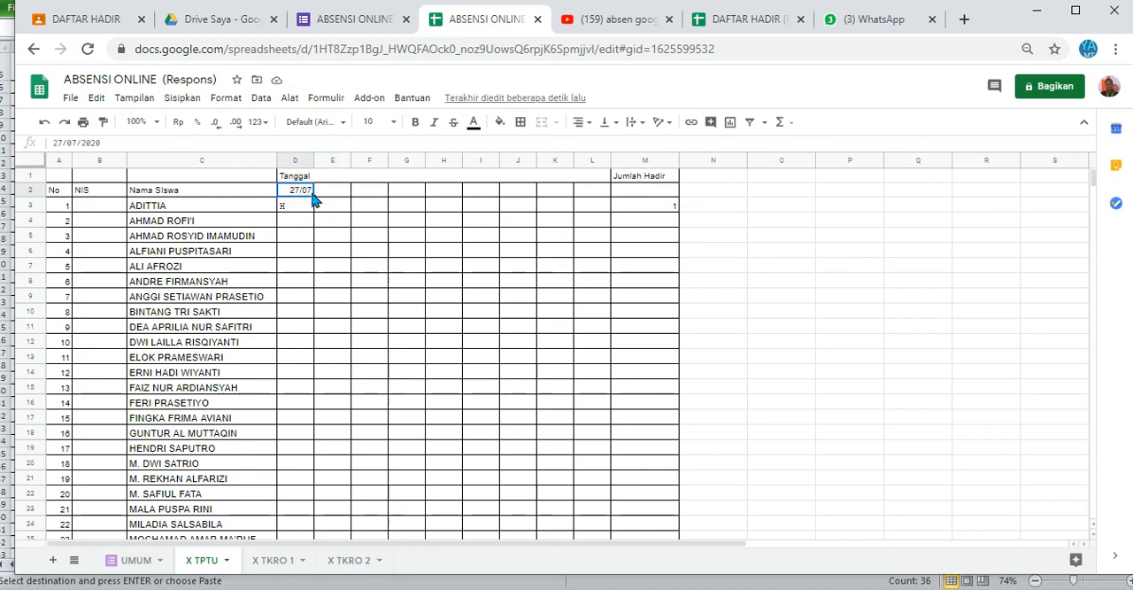
click(310, 203)
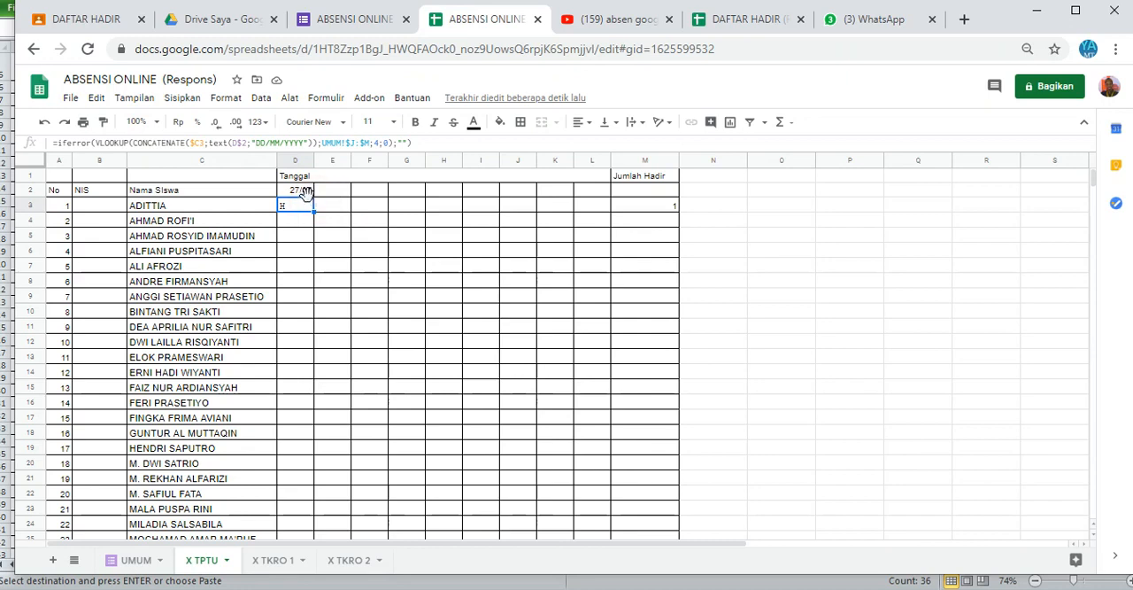
click(305, 193)
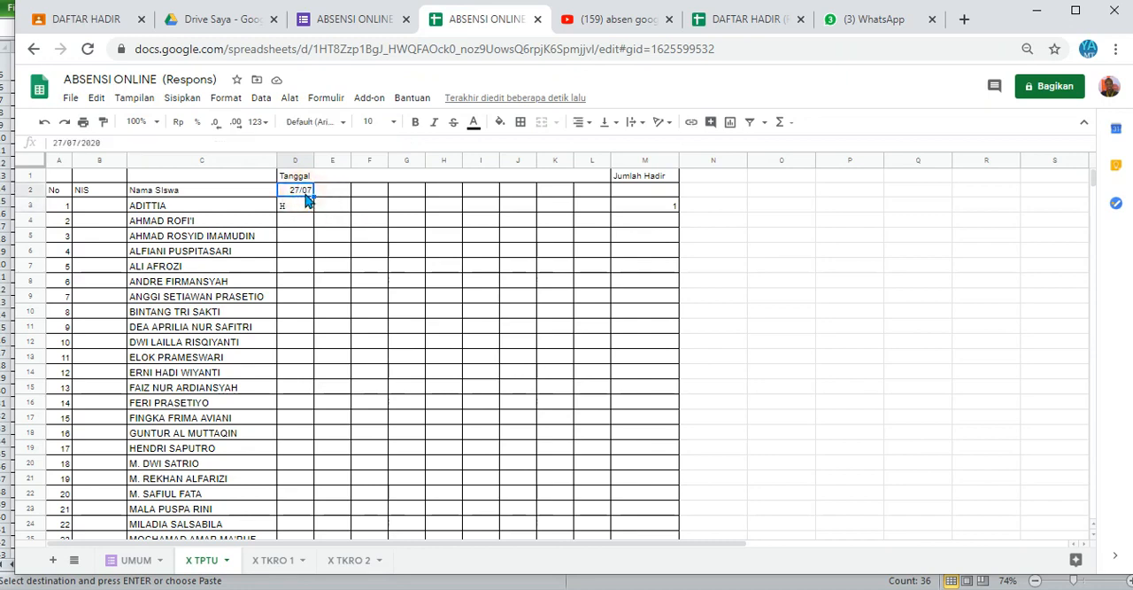
drag(312, 195, 434, 197)
click(450, 207)
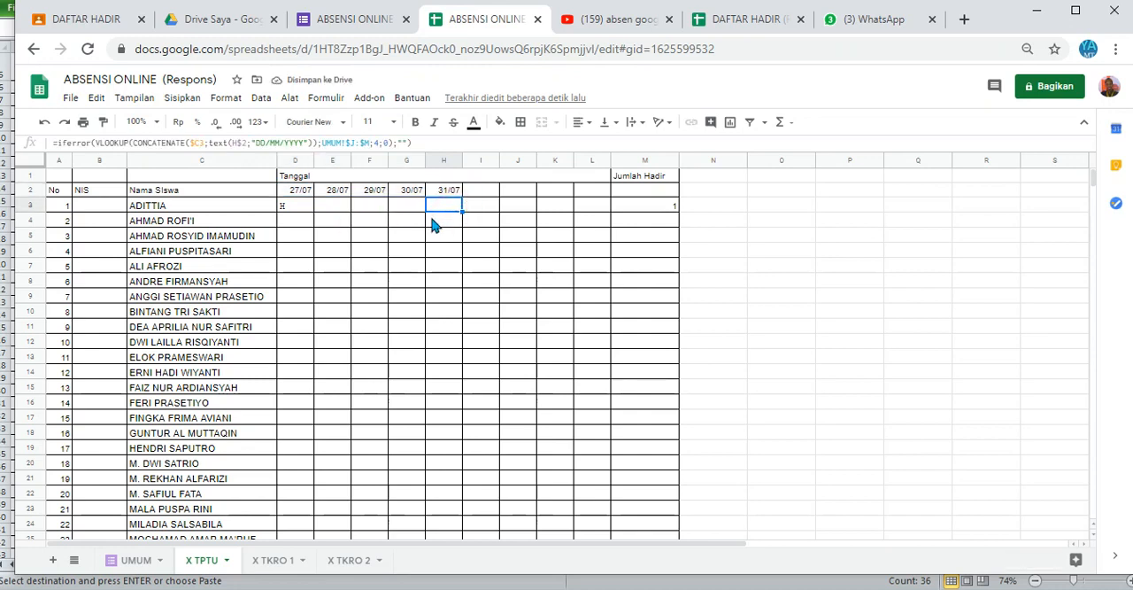
Step: Copy the UMUM response in A2:H2 into row 3 and check the first student's attendance on X TPTU
click(139, 560)
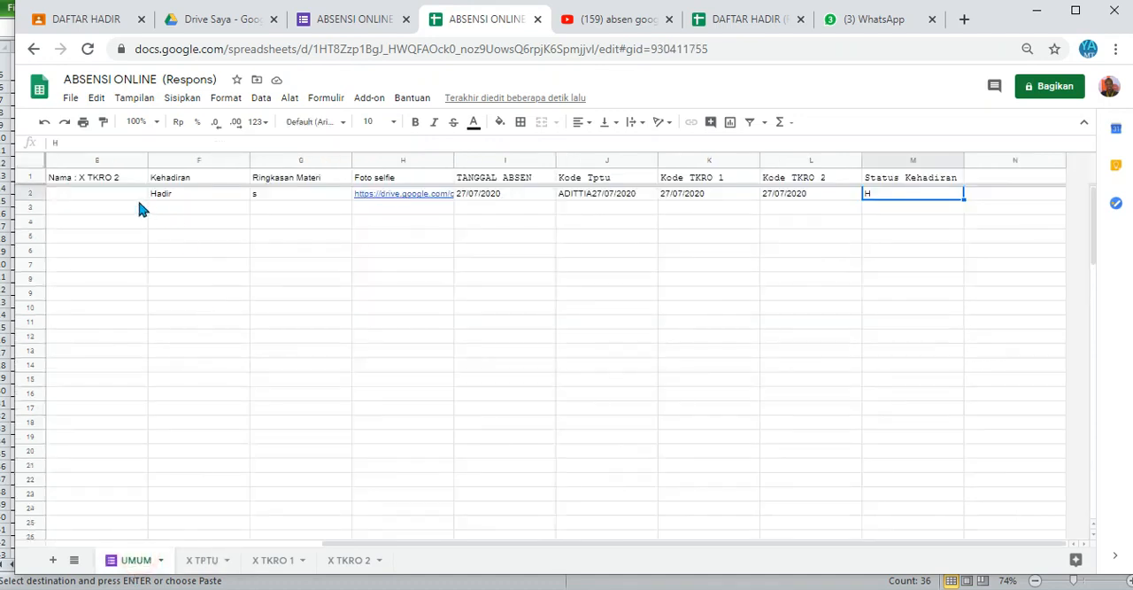
click(108, 191)
key(Left)
key(Left)
key(Left)
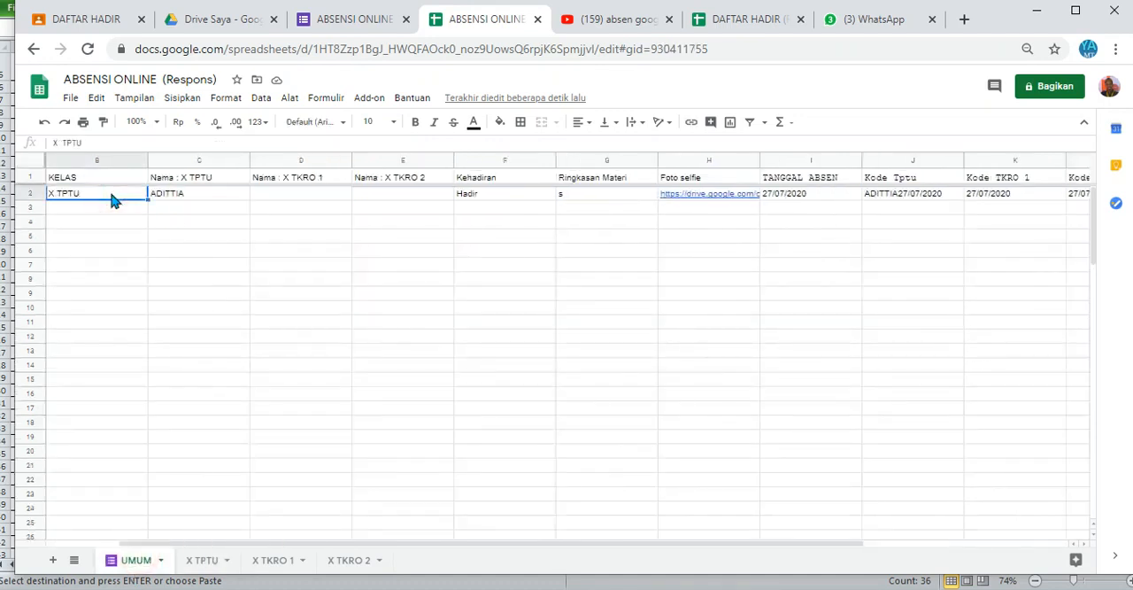
key(Left)
key(shift+Right)
key(shift+Right)
key(shift+Right)
key(shift+Right)
key(shift+Right)
key(shift+Right)
key(shift+Right)
key(shift+Right)
key(shift+Right)
key(shift+Right)
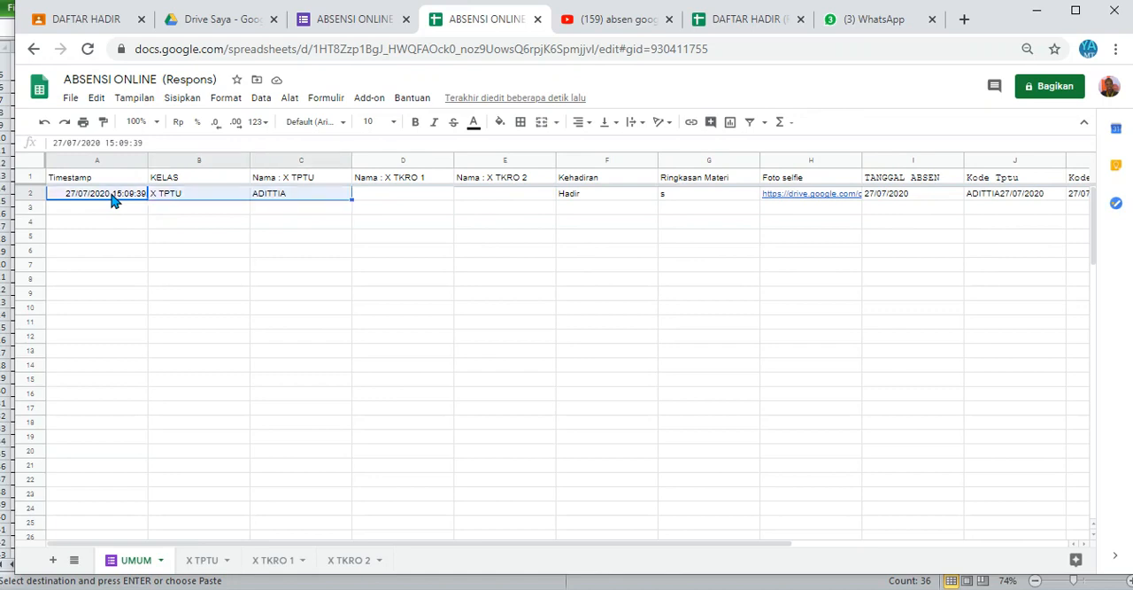
key(shift+Left)
key(shift+Left)
key(shift+Left)
key(shift+Left)
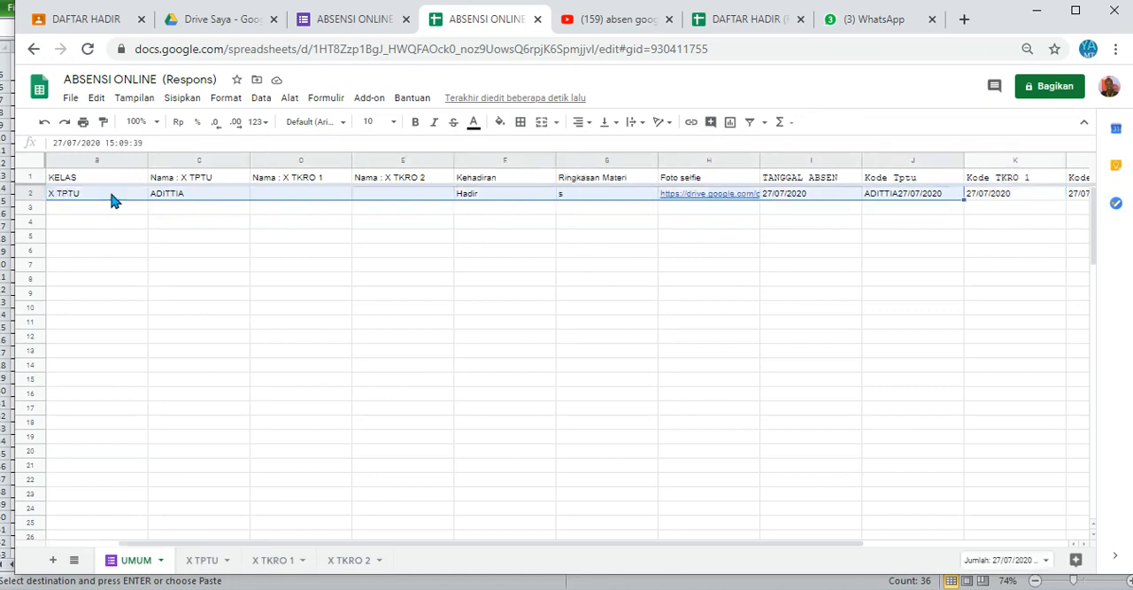
key(shift+Right)
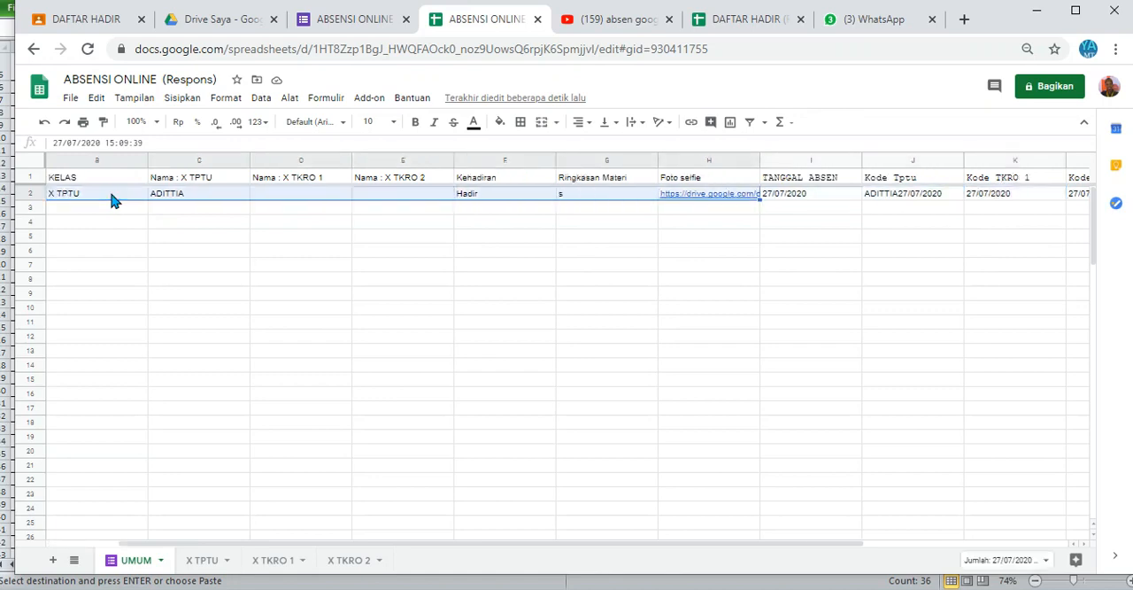
key(ctrl+c)
key(Down)
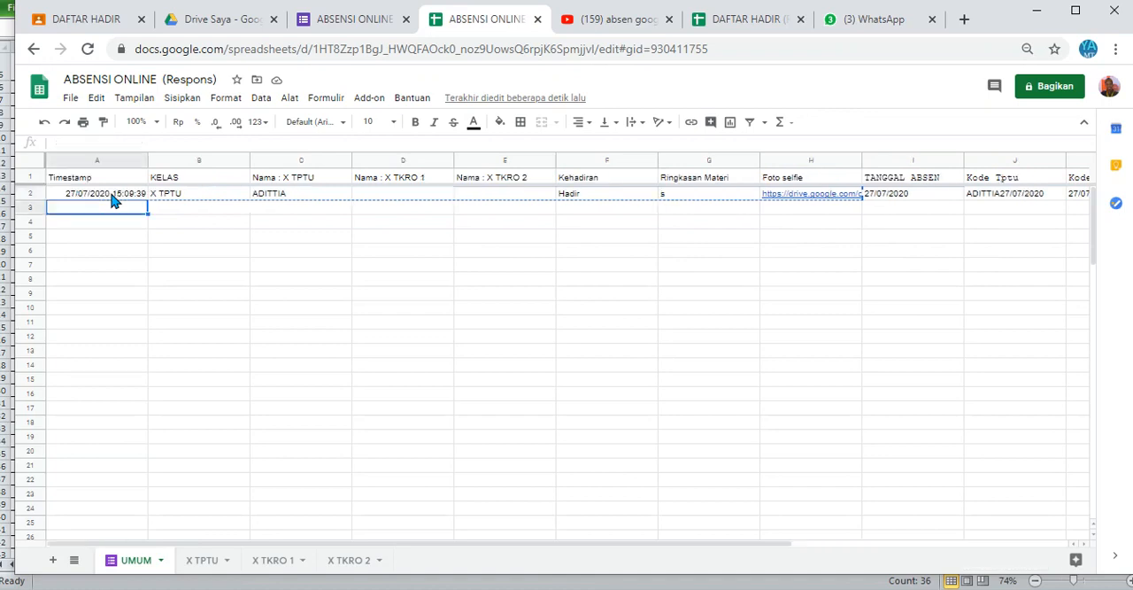
key(ctrl+v)
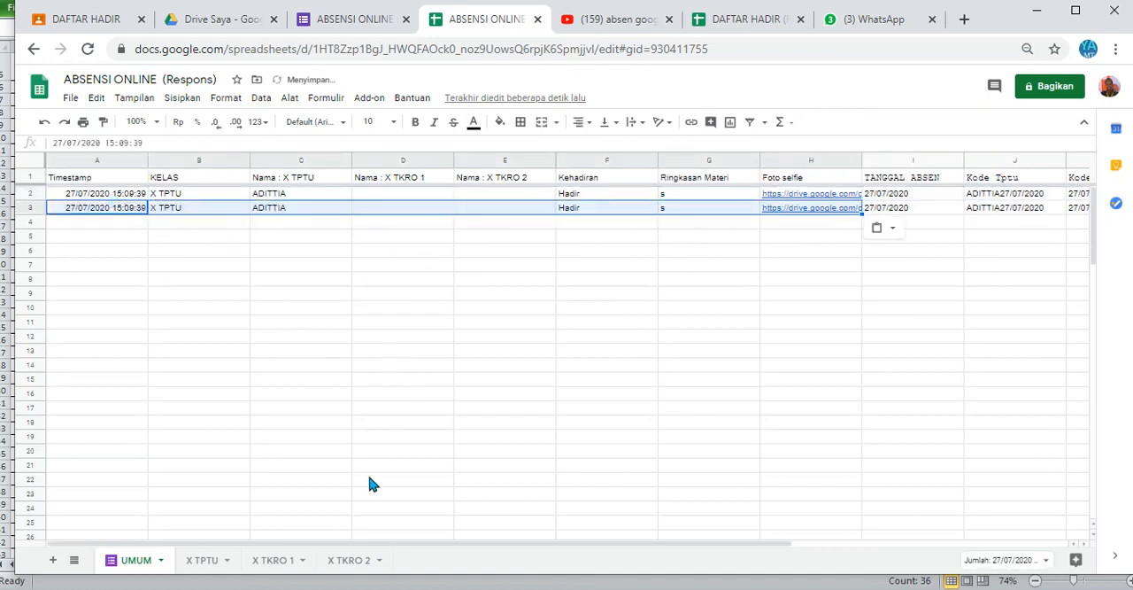
click(208, 564)
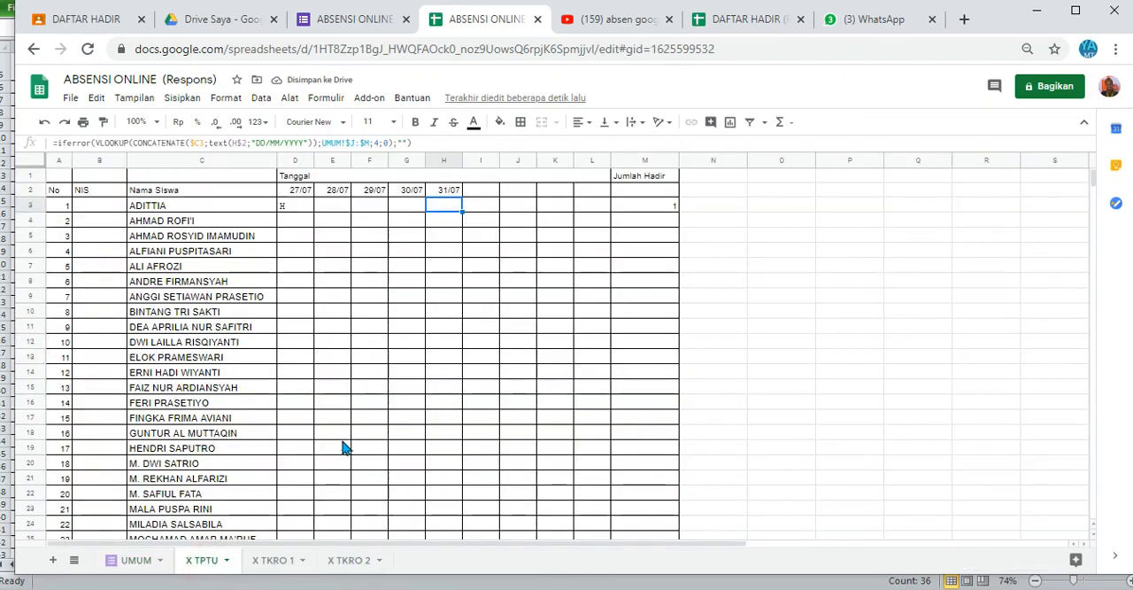
click(303, 202)
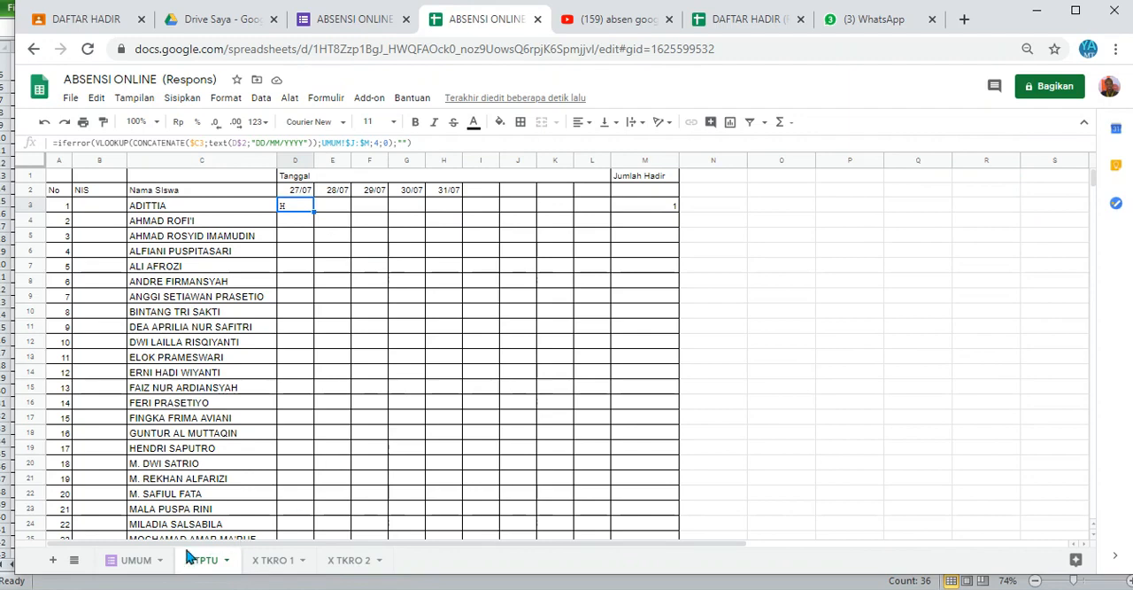
Step: Set the timestamp in UMUM A3 to 2020-07-28 and check the first student's attendance row on X TPTU
click(137, 561)
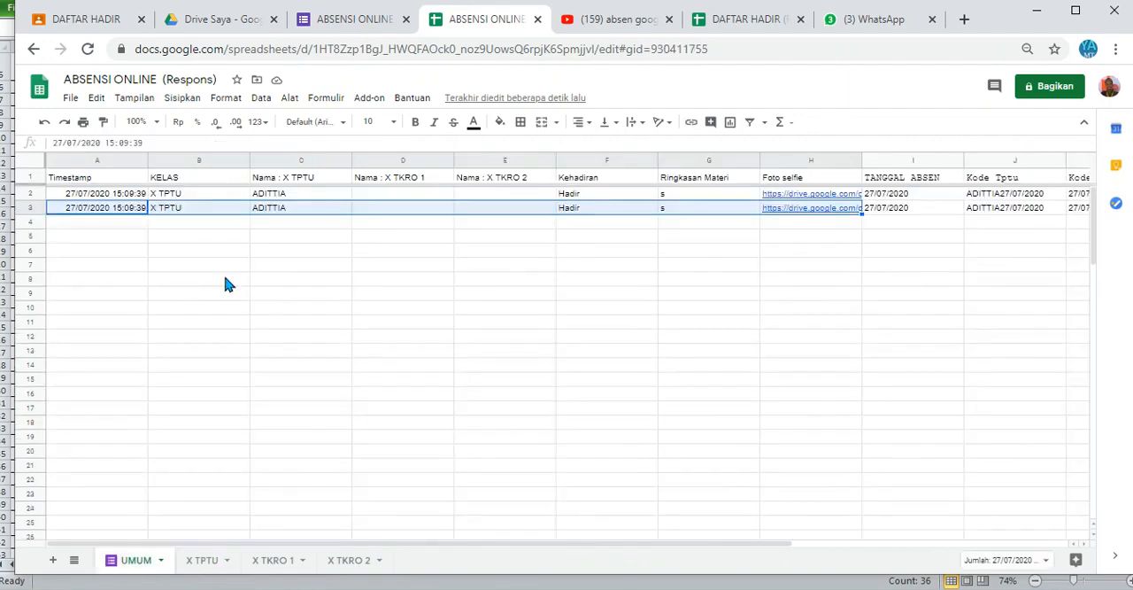
double_click(76, 207)
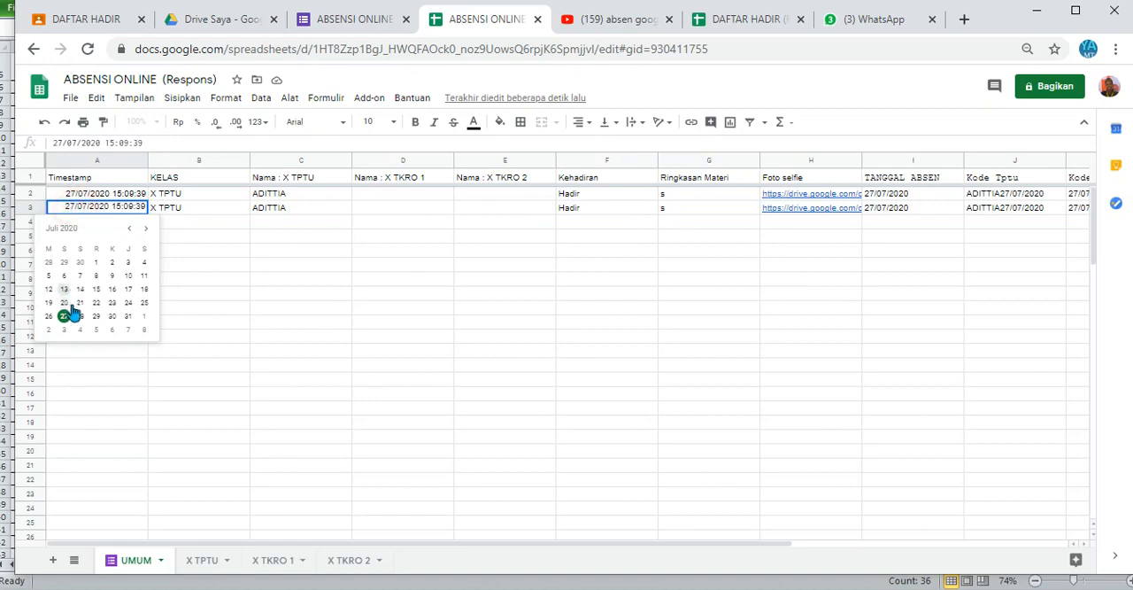
click(80, 317)
click(278, 335)
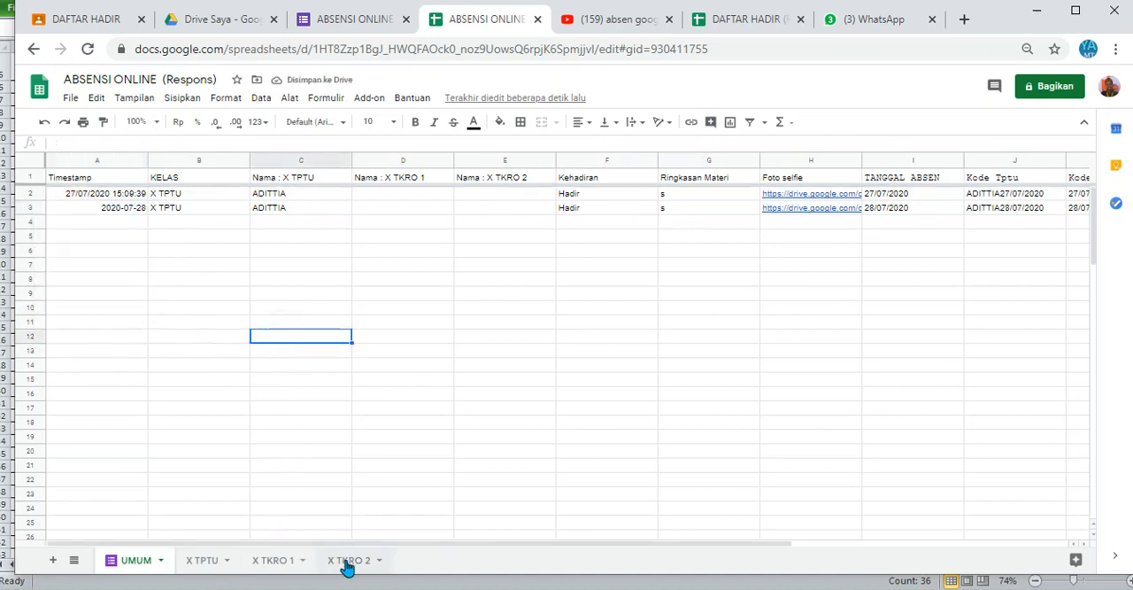
click(203, 561)
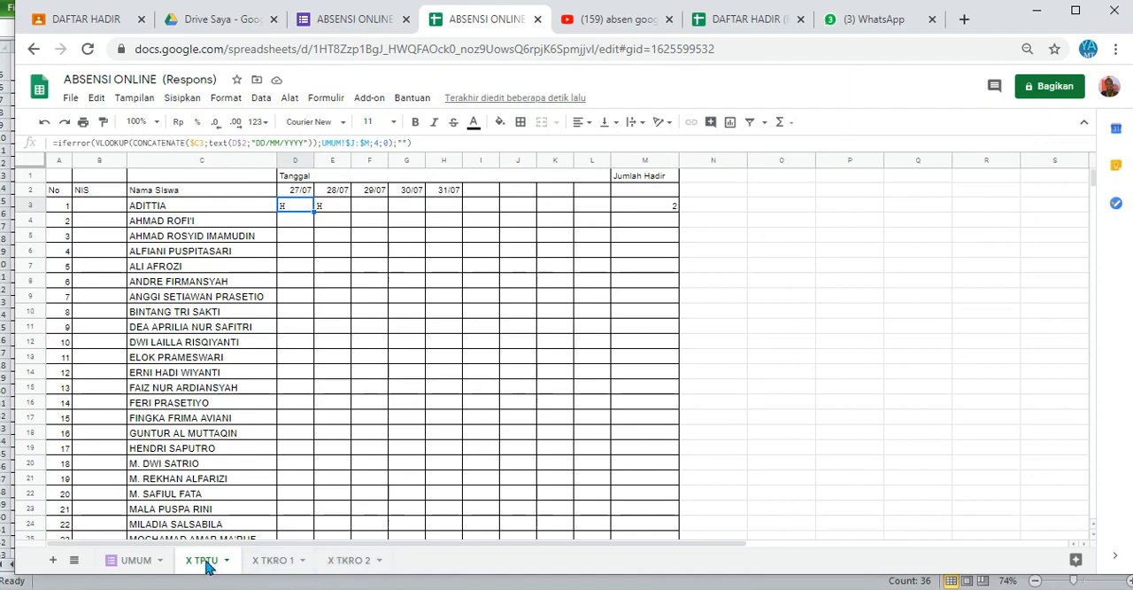
Step: Set the timestamp in UMUM A3 to 2020-07-30 and check the updated attendance and Jumlah Hadir on X TPTU
click(137, 561)
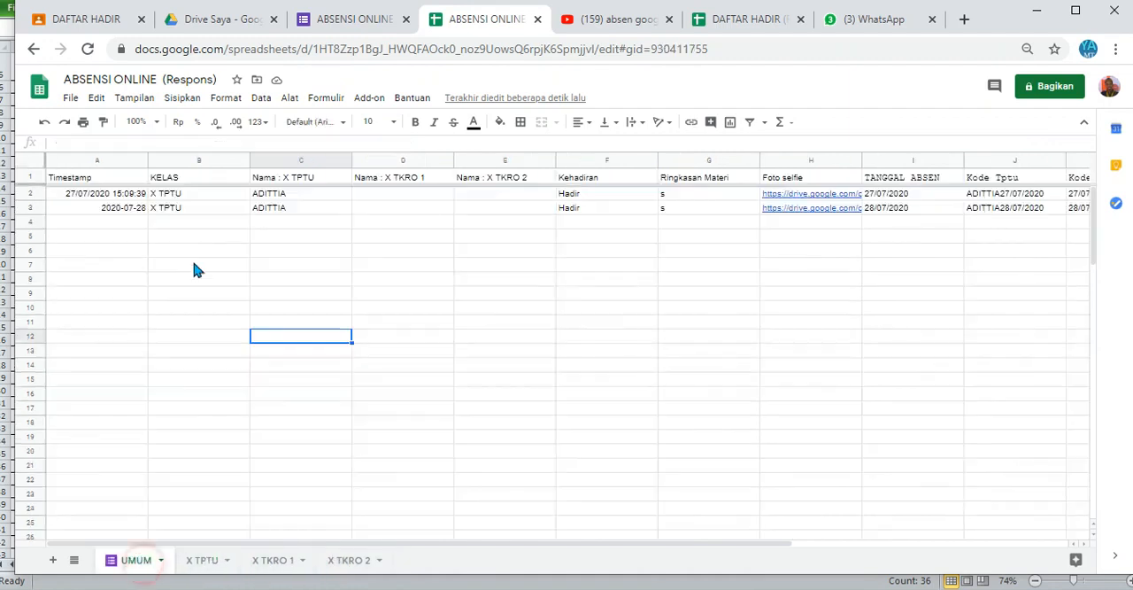
click(131, 212)
double_click(131, 212)
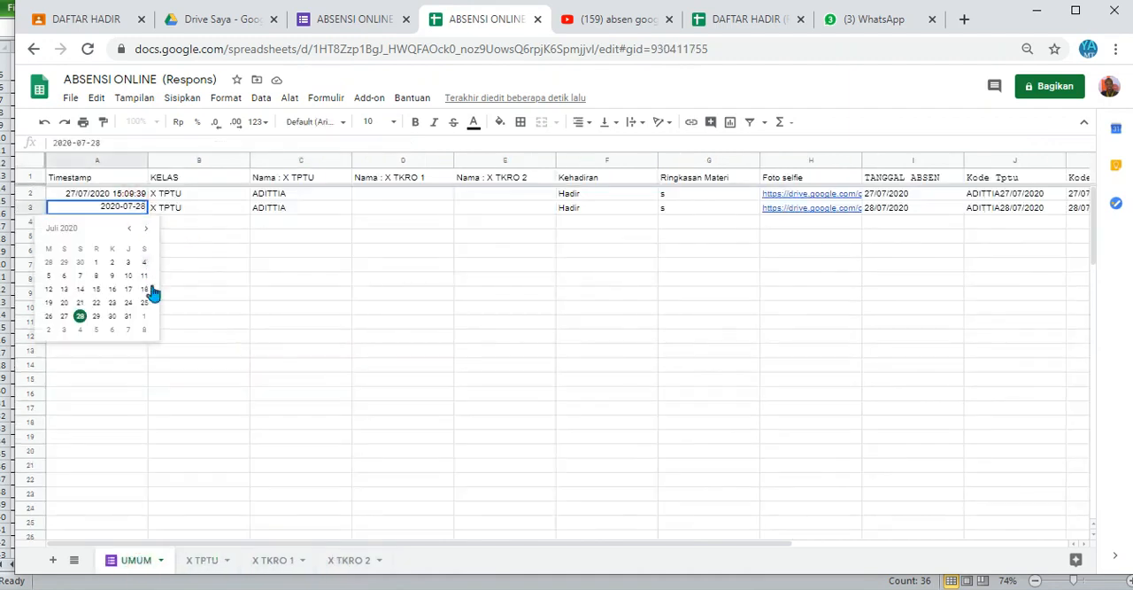
click(111, 316)
click(363, 347)
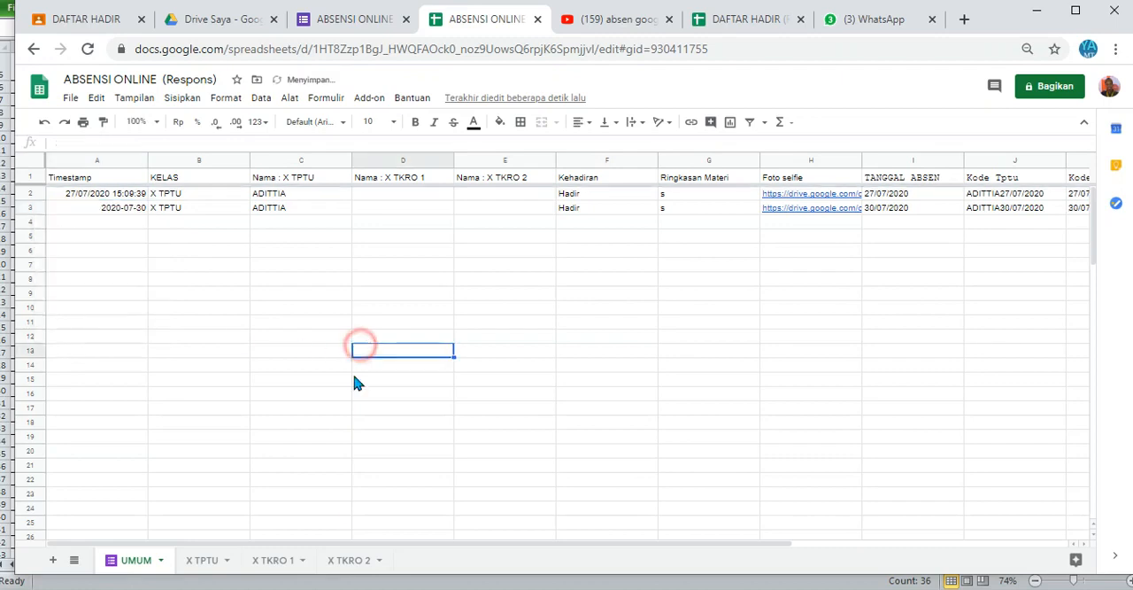
click(206, 560)
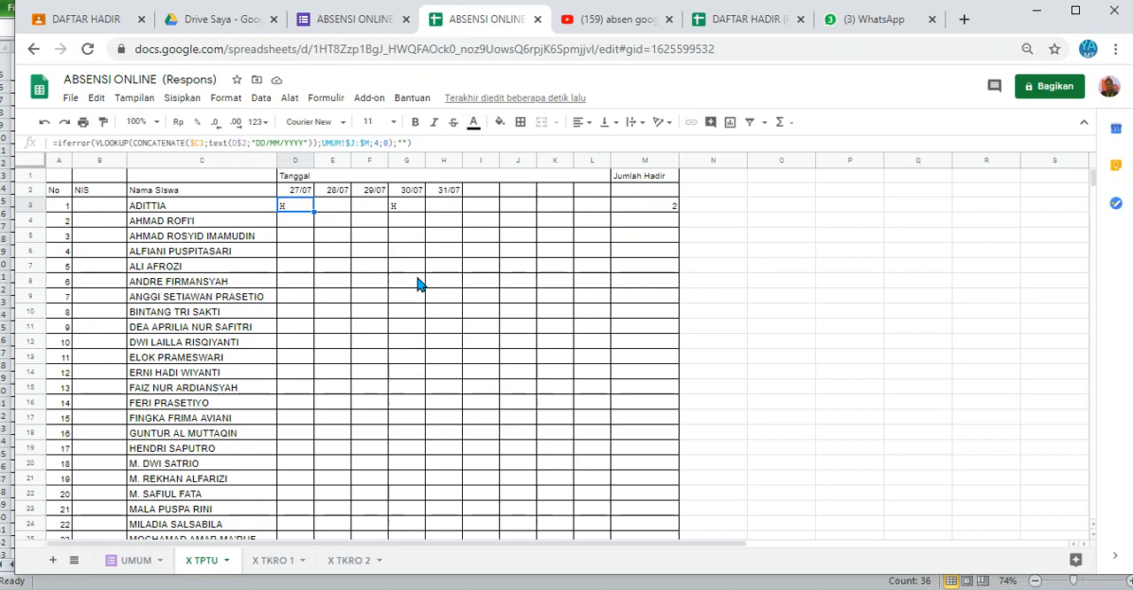
Step: Examine the first student's attendance cells in row 3 and the Jumlah Hadir formula in M3 on X TPTU
click(450, 284)
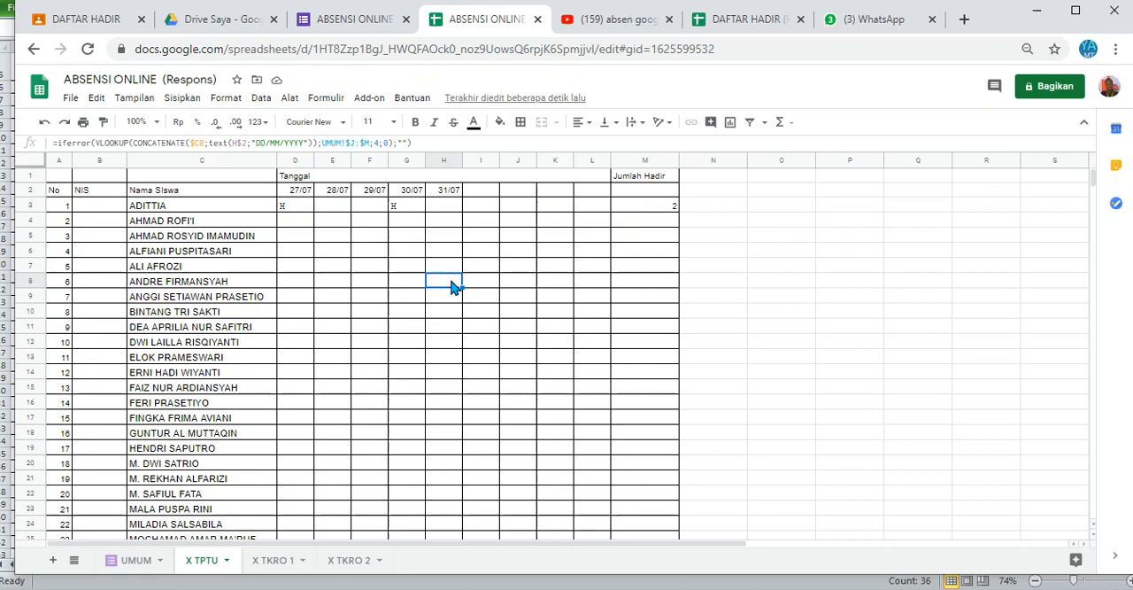
key(Up)
key(Up)
key(Up)
key(Up)
key(Up)
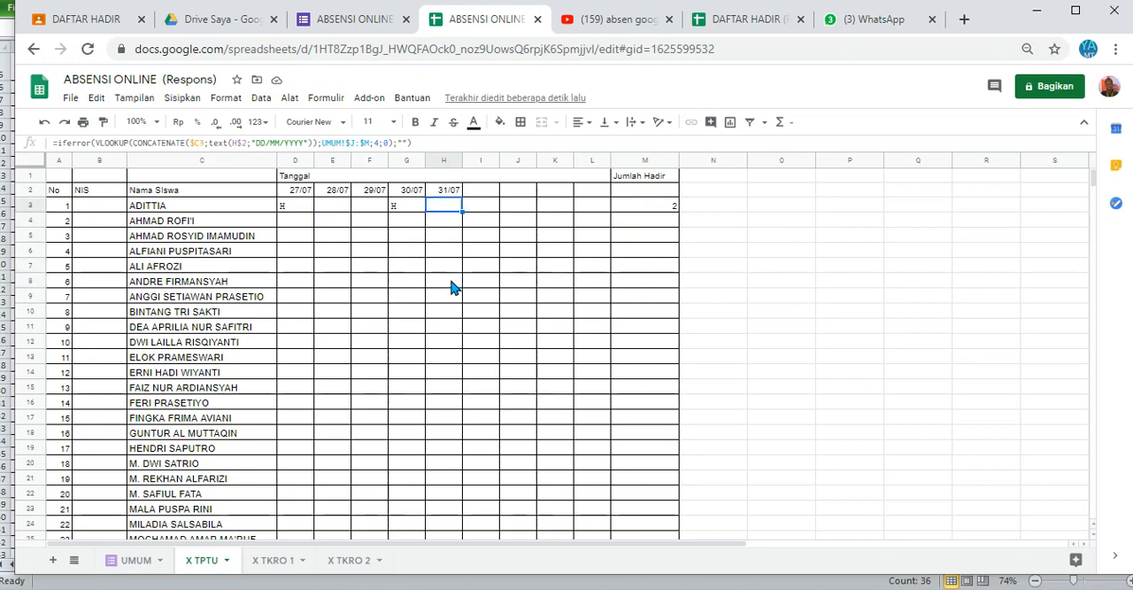
key(Right)
key(Right)
key(Right)
key(Right)
key(Right)
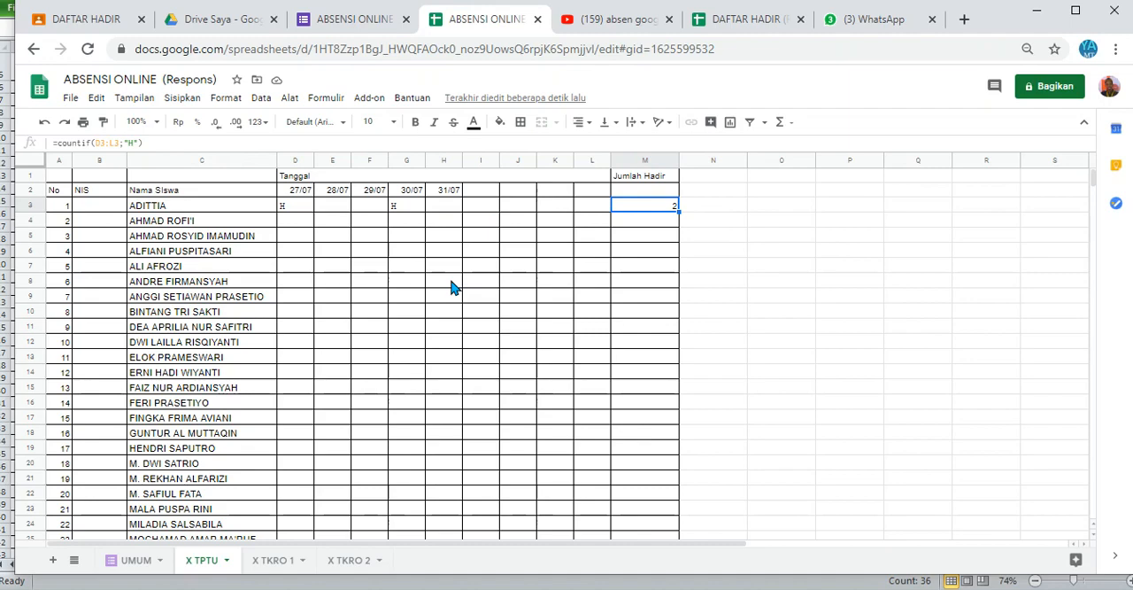
Step: Review the daily Jumlah Siswa Hadir and Jumlah Siswa Tidak Hadir rows and the Nama Siswa yang Tidak Hadir formula in D43
key(Down)
key(Down)
key(Down)
key(Down)
key(Down)
key(Down)
key(Down)
key(Down)
key(Down)
key(Down)
key(Down)
key(Down)
key(Down)
key(Down)
key(Down)
key(Down)
key(Down)
key(Down)
key(Down)
key(Down)
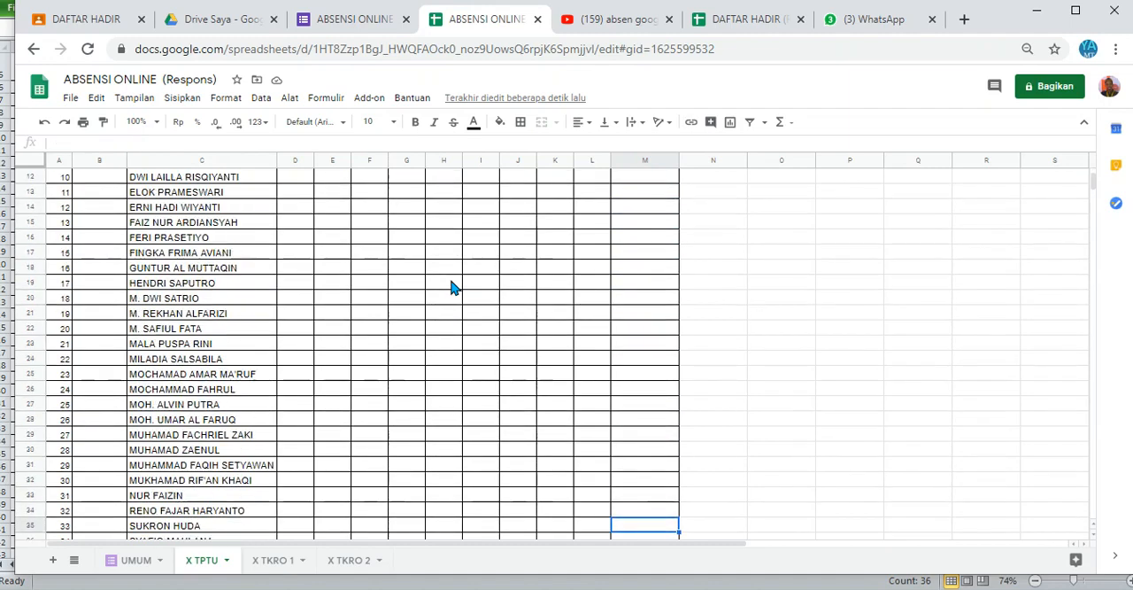
key(Down)
key(Down)
key(Down)
key(Down)
key(Down)
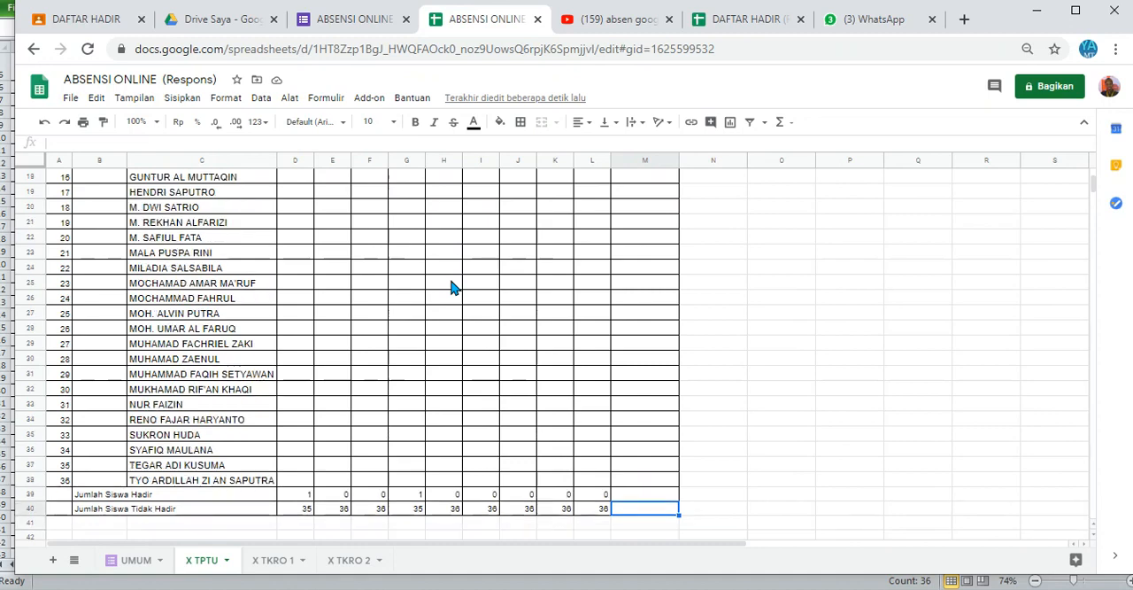
key(Left)
key(Left)
key(Left)
key(Left)
key(Left)
key(Left)
key(Left)
key(Left)
key(Left)
key(Left)
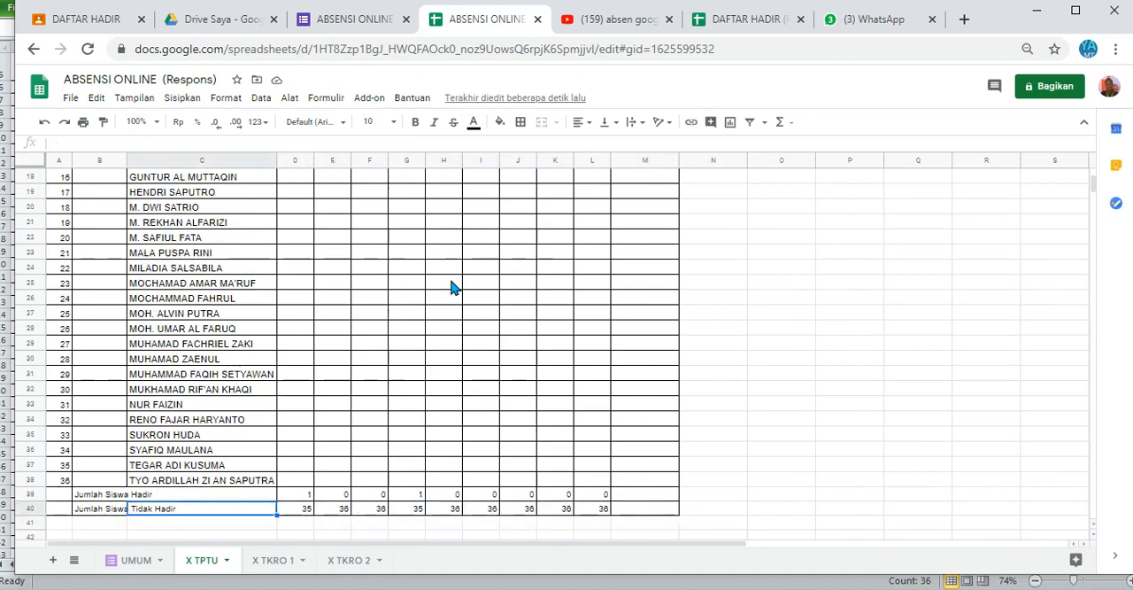
key(Right)
key(Up)
key(Down)
key(Up)
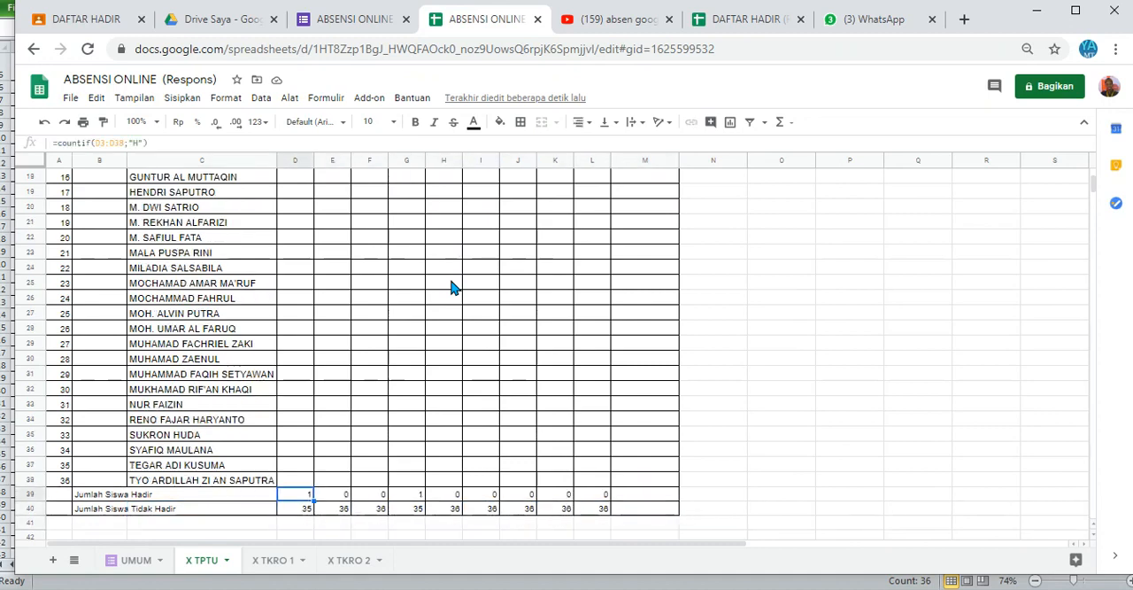
key(Down)
key(Down)
key(Down)
key(Down)
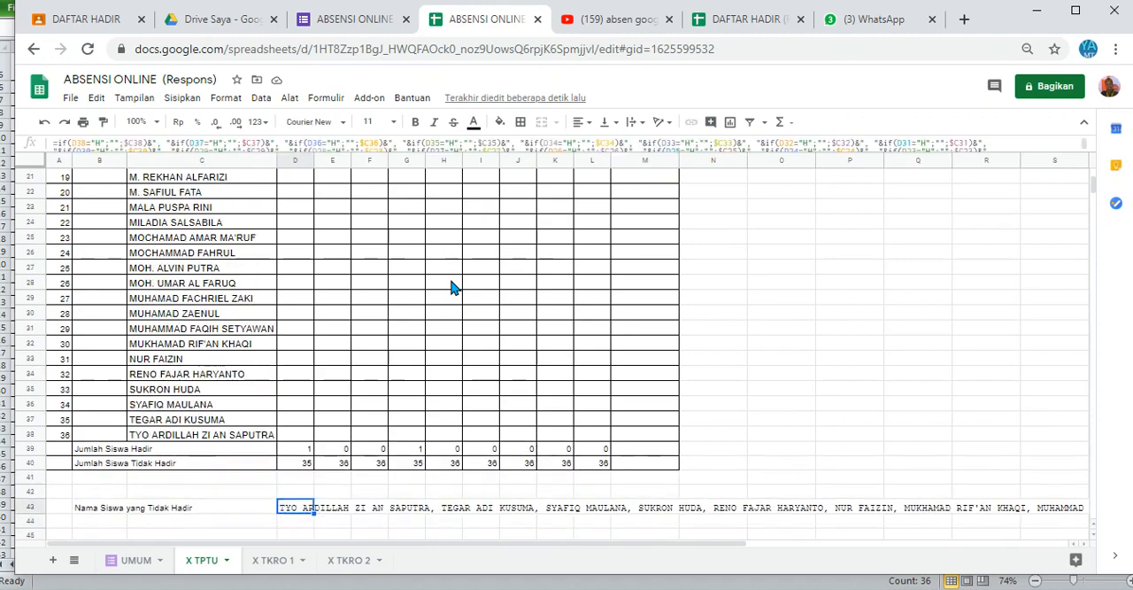
key(Right)
key(Left)
click(434, 532)
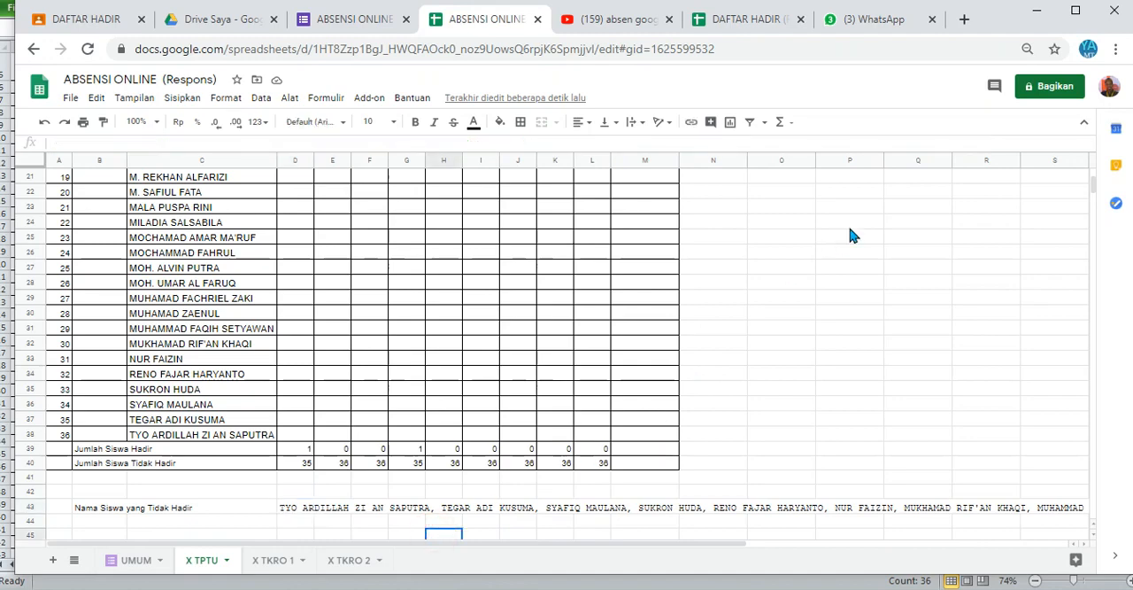
click(804, 197)
key(Up)
key(Up)
key(Up)
key(Up)
key(Up)
key(Up)
key(Up)
key(Up)
key(Up)
key(Up)
key(Up)
key(Up)
key(Up)
key(Up)
key(Up)
key(Up)
key(Up)
key(Up)
key(Up)
key(Up)
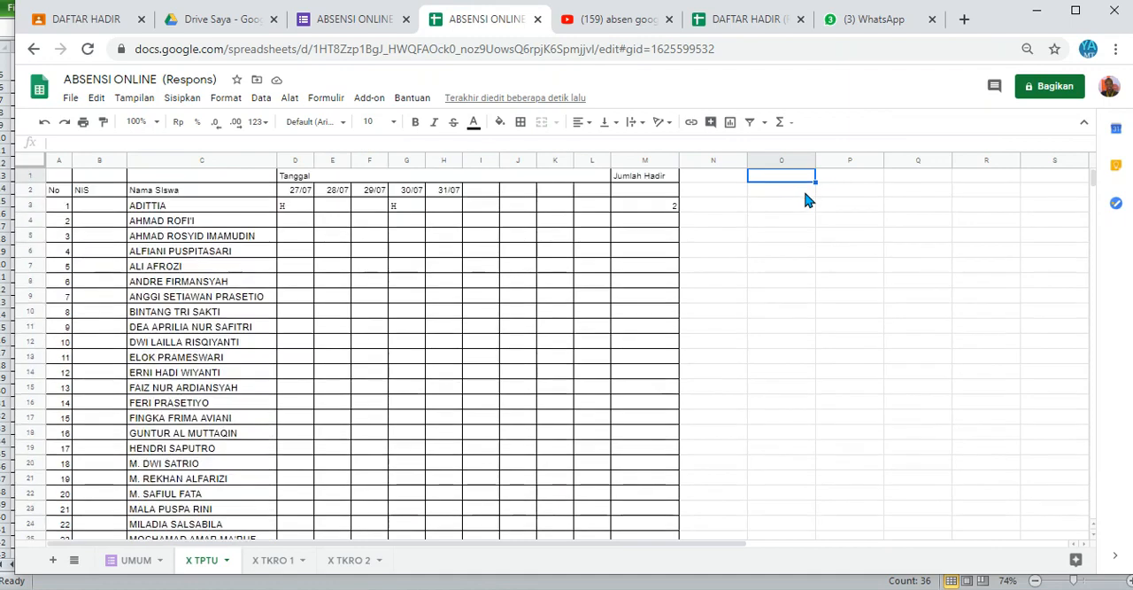
key(Down)
key(Down)
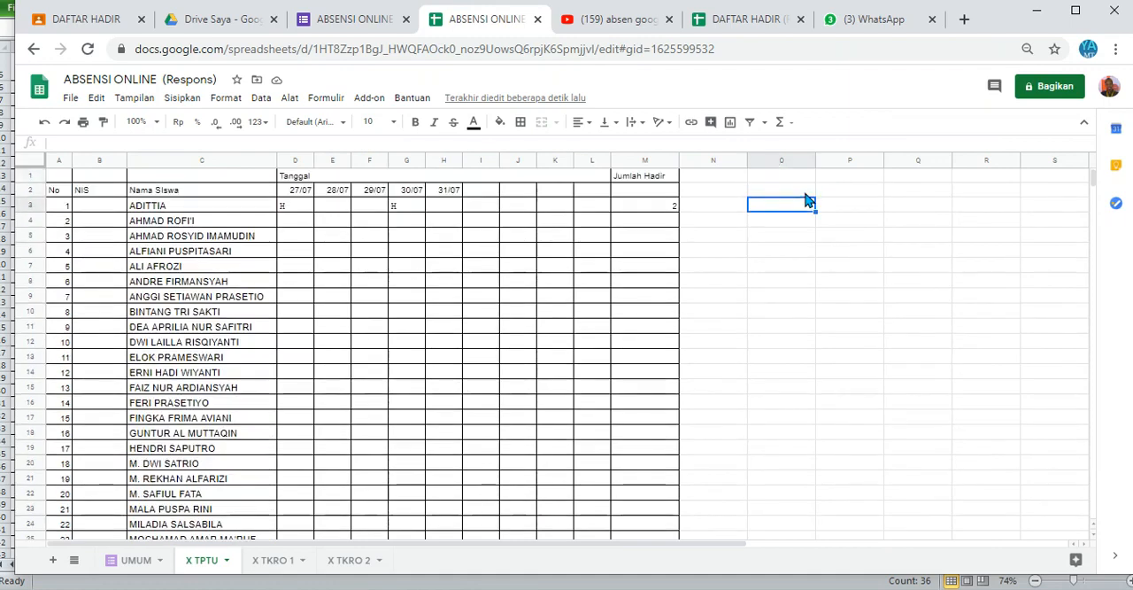
key(Up)
key(Down)
key(Left)
key(Left)
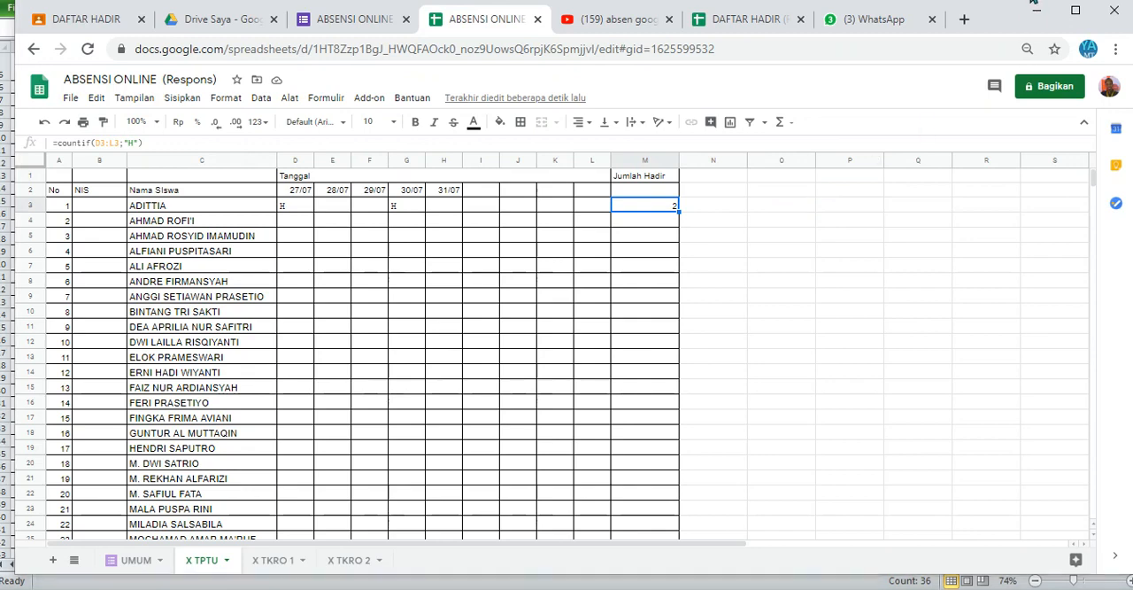
click(592, 247)
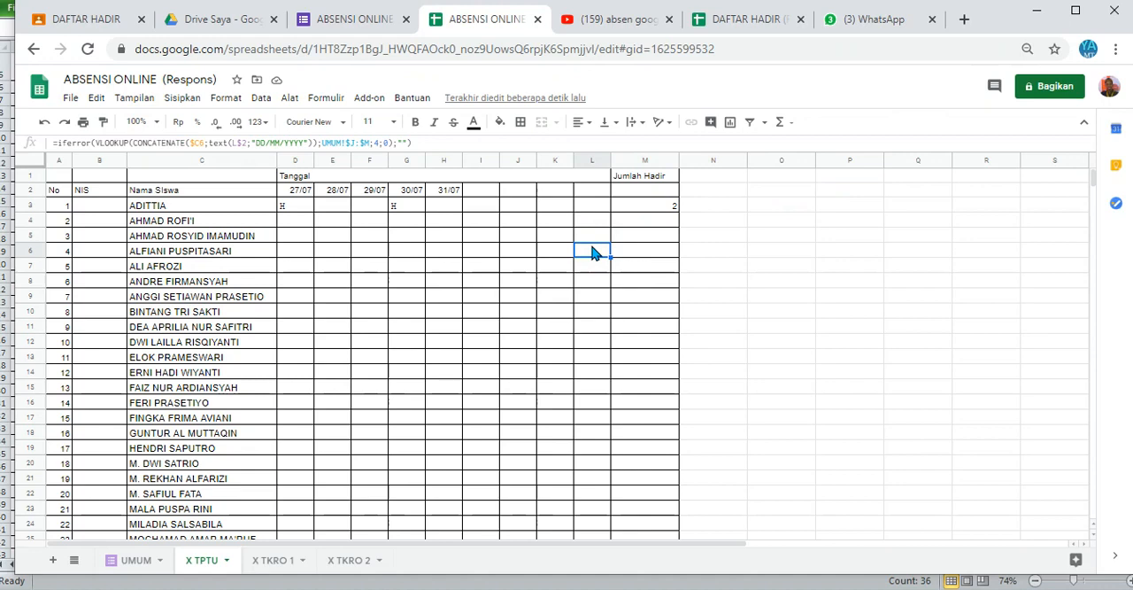
click(654, 243)
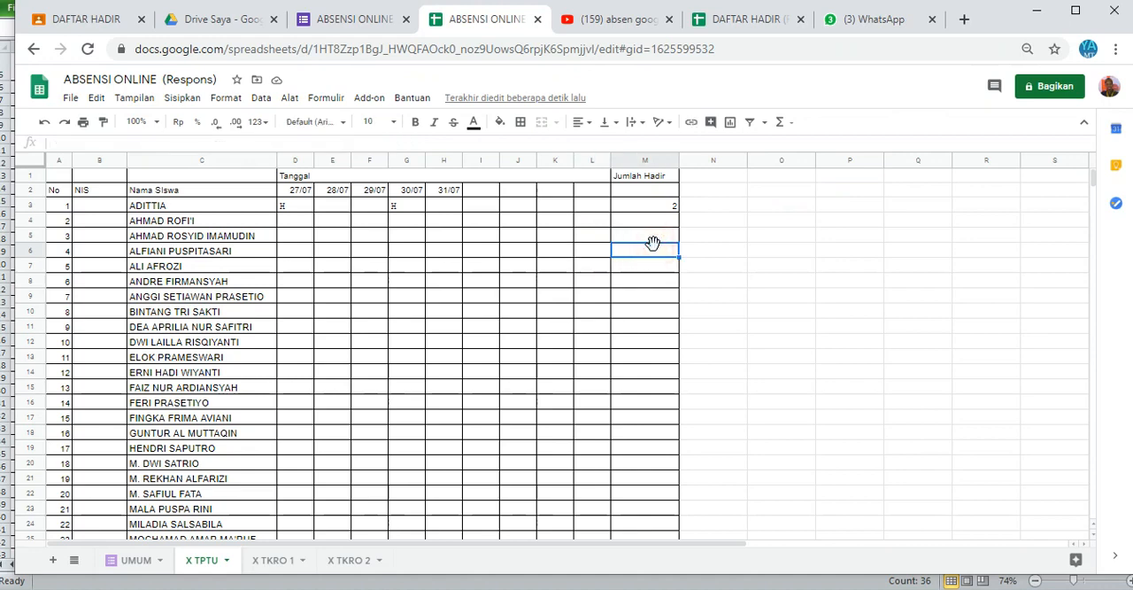